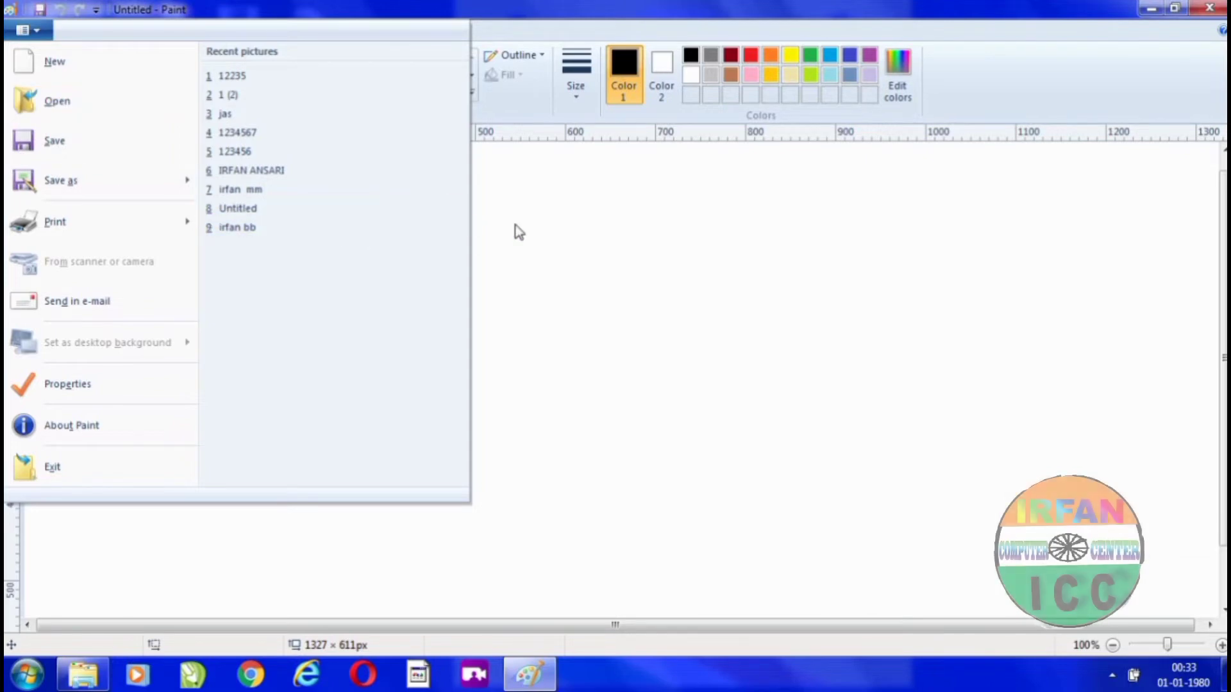
Open the picture 1 (2) from Local Disk (E:) and look over the image.
left_click(515, 225)
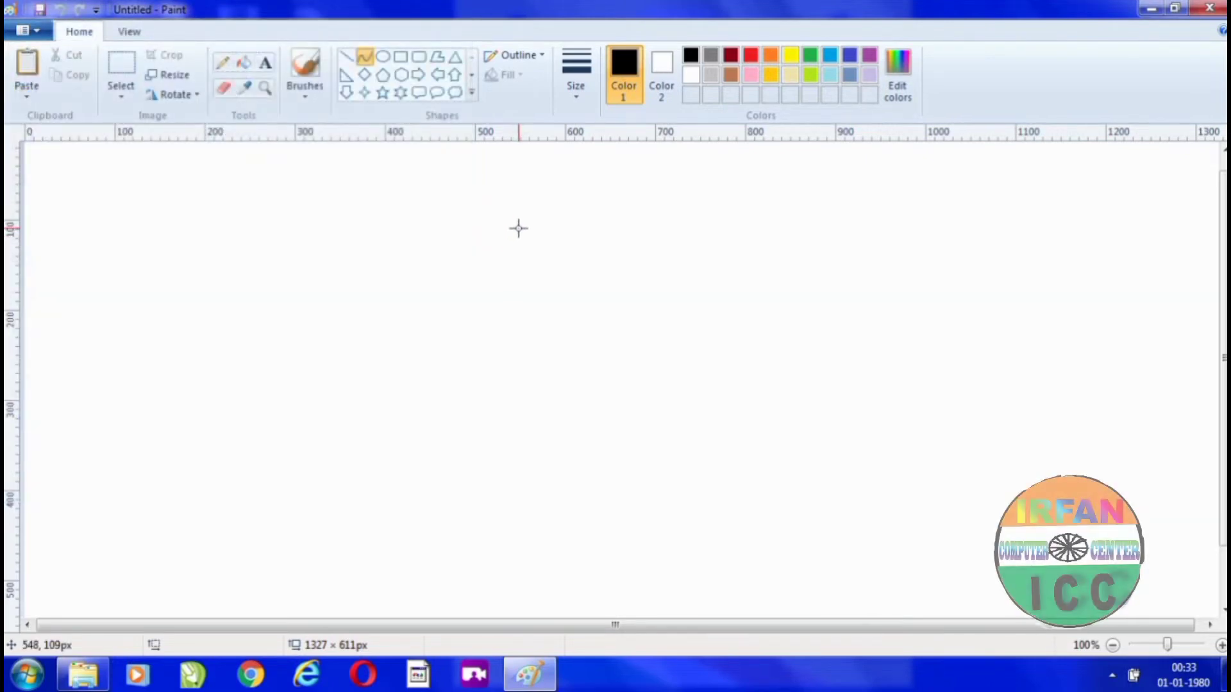
key("ctrl+o")
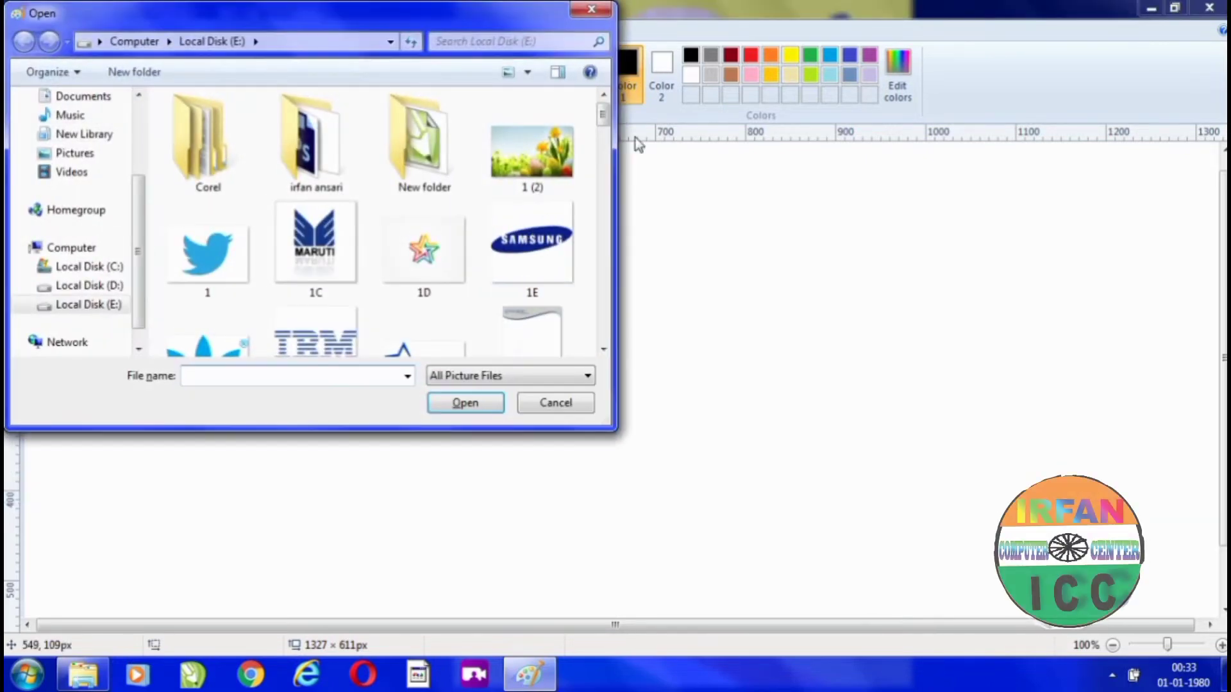
double_click(531, 168)
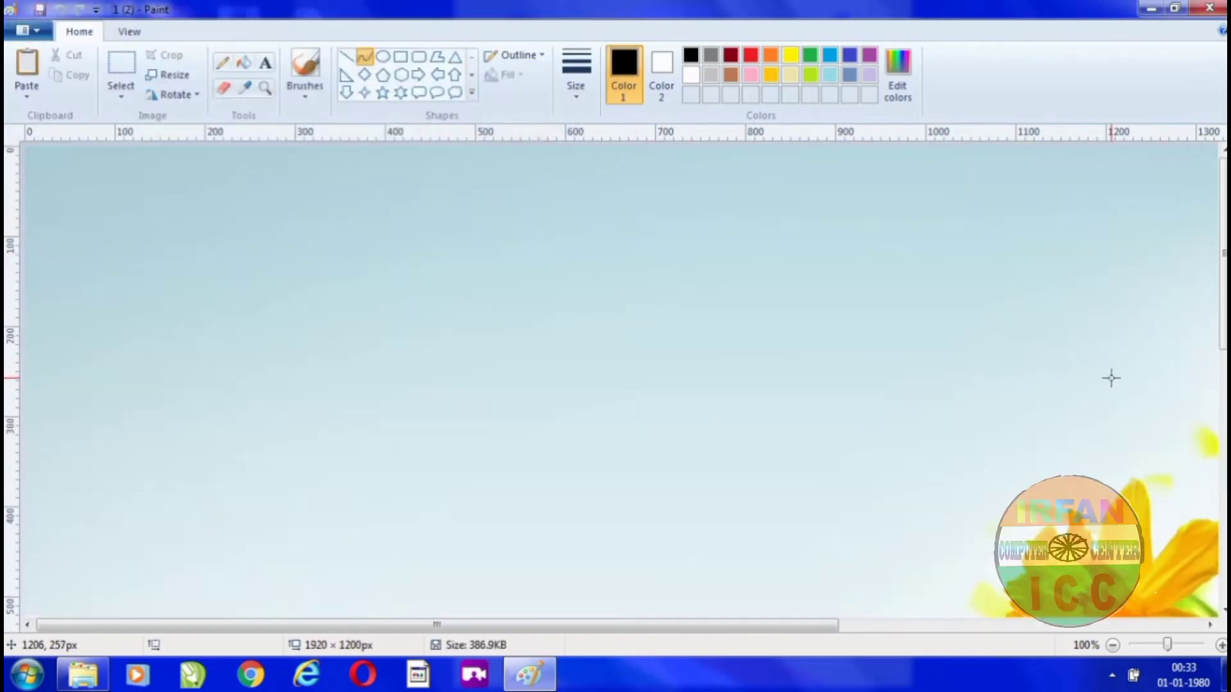
scroll(1217, 225, "down", 10)
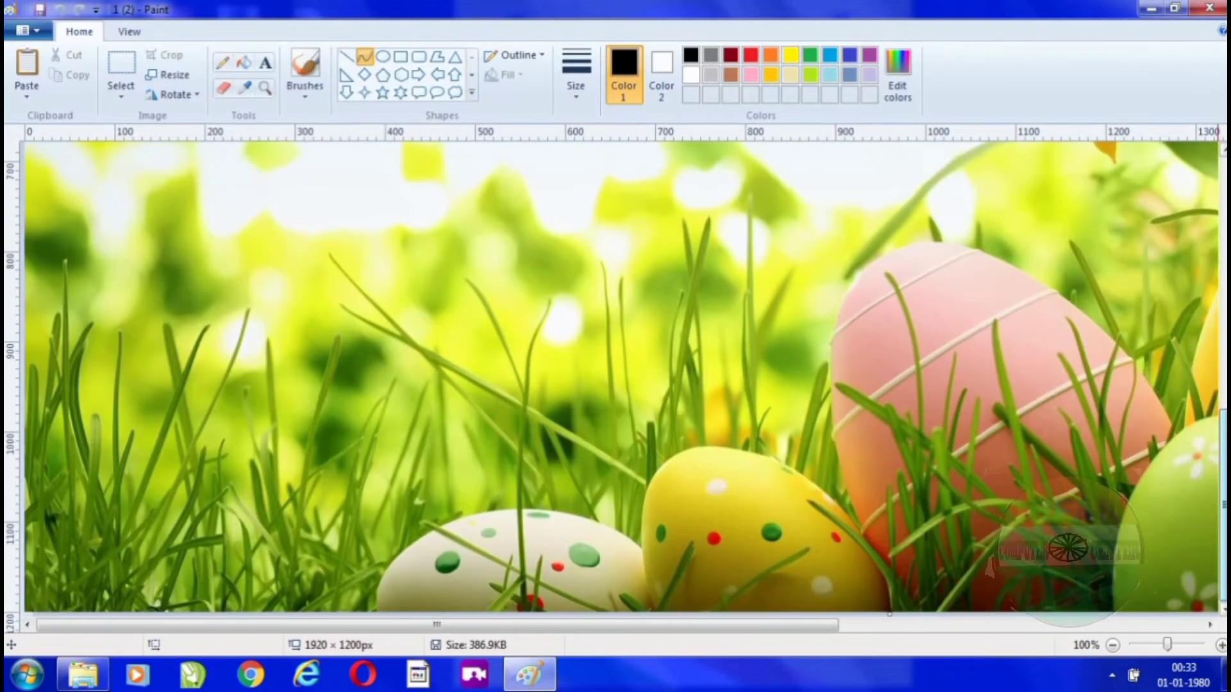
scroll(1206, 275, "up", 8)
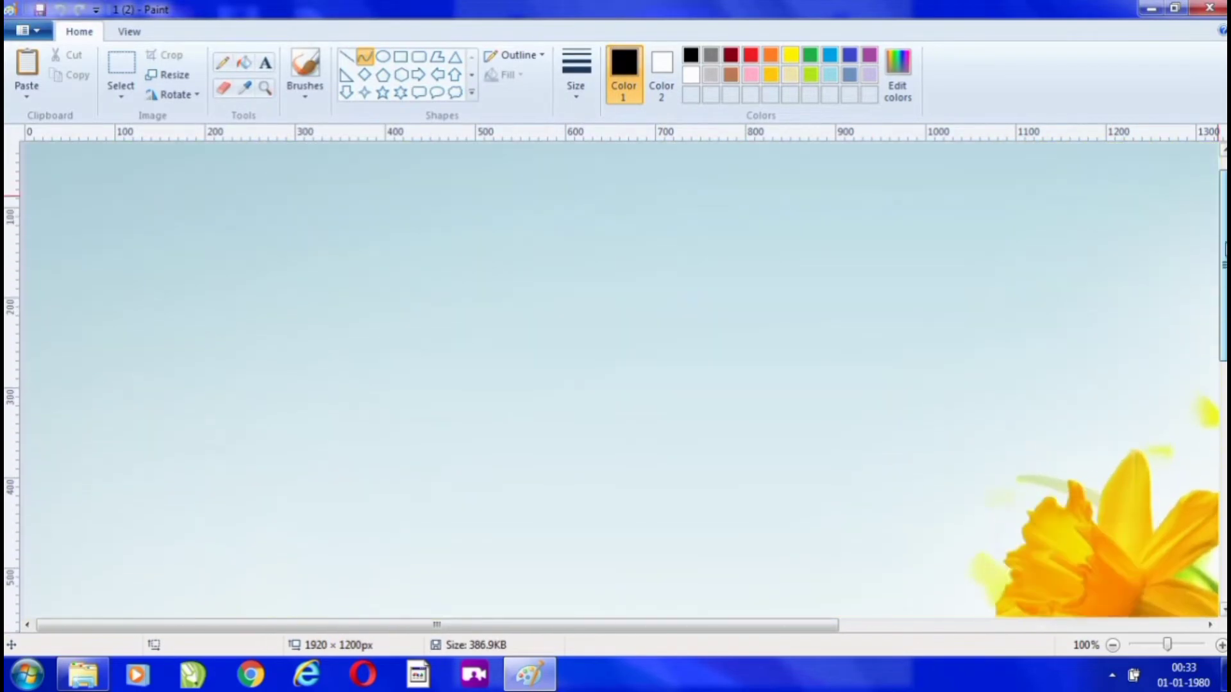
scroll(1205, 275, "down", 3)
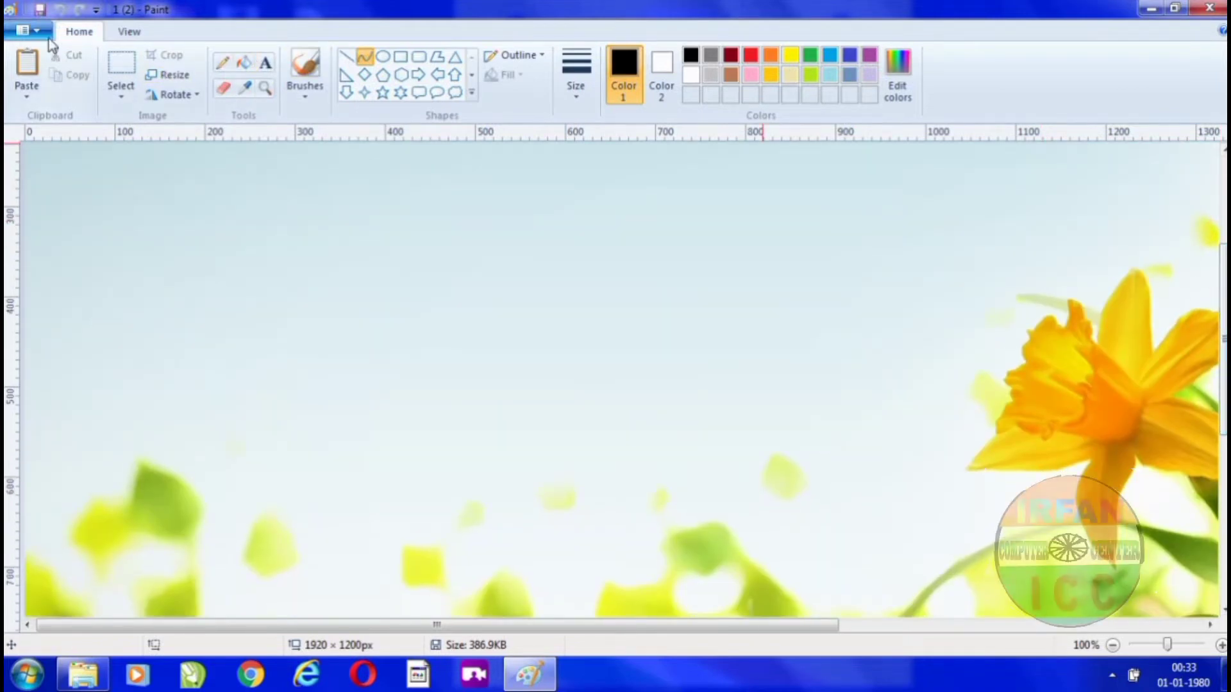
Reopen the picture 1 (2) and save it under its existing name.
left_click(31, 30)
left_click(84, 110)
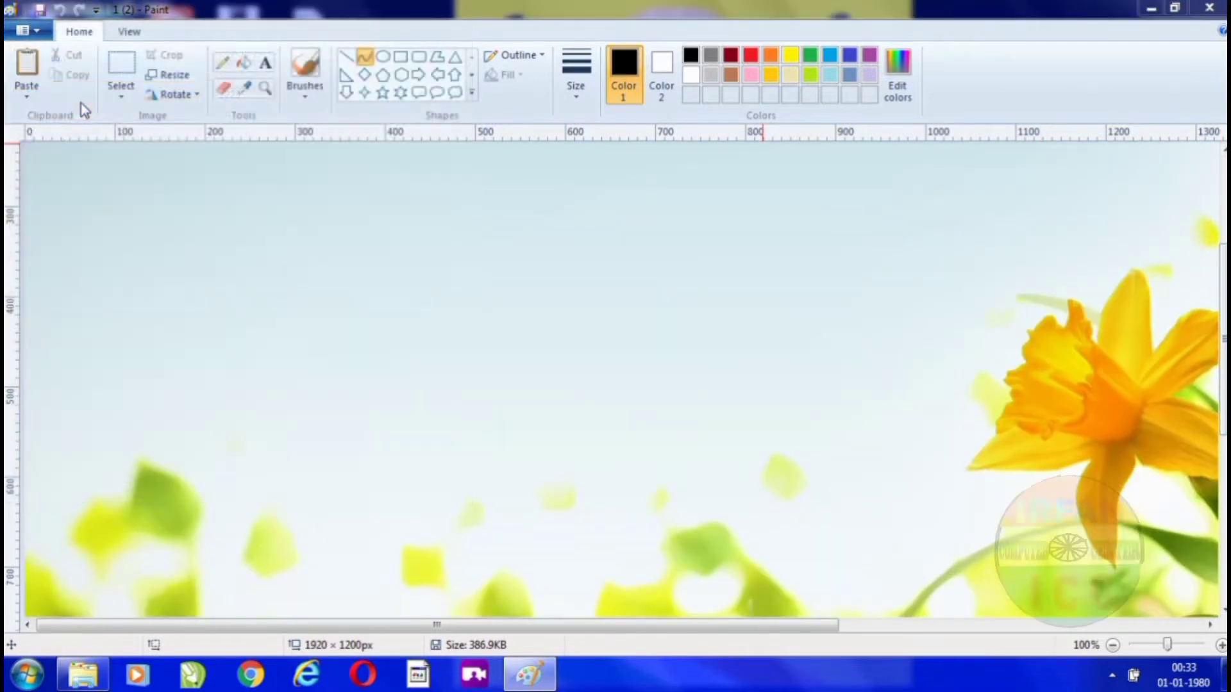
double_click(557, 152)
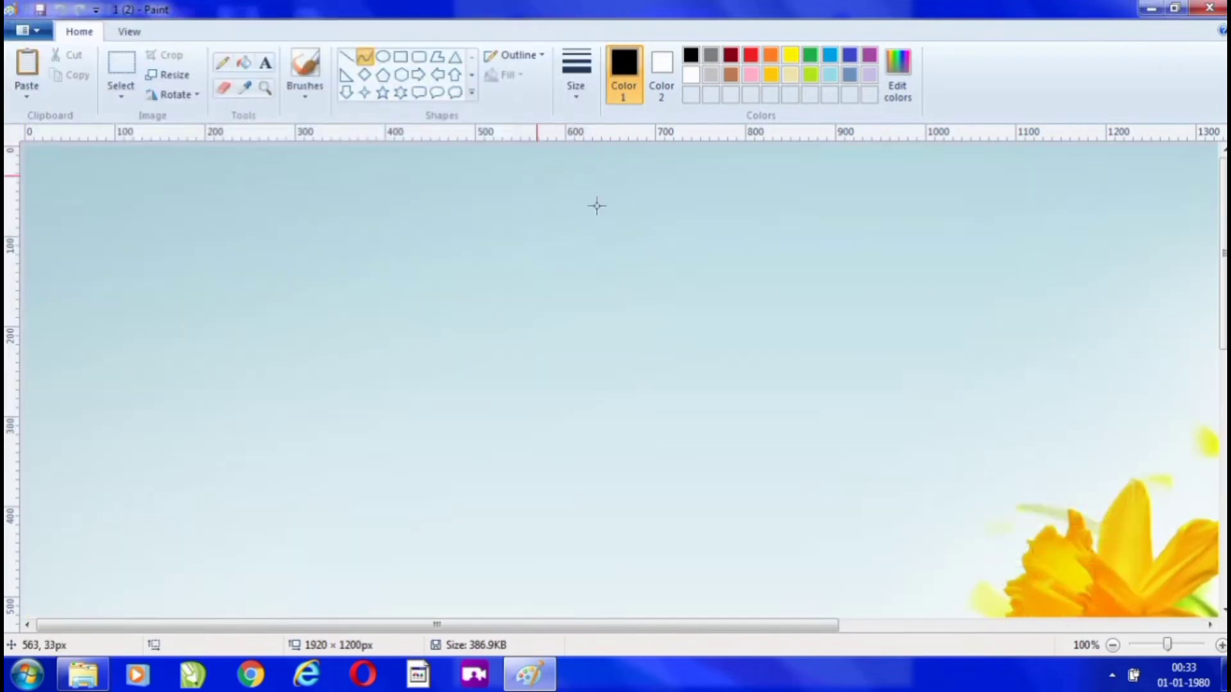
left_click(29, 30)
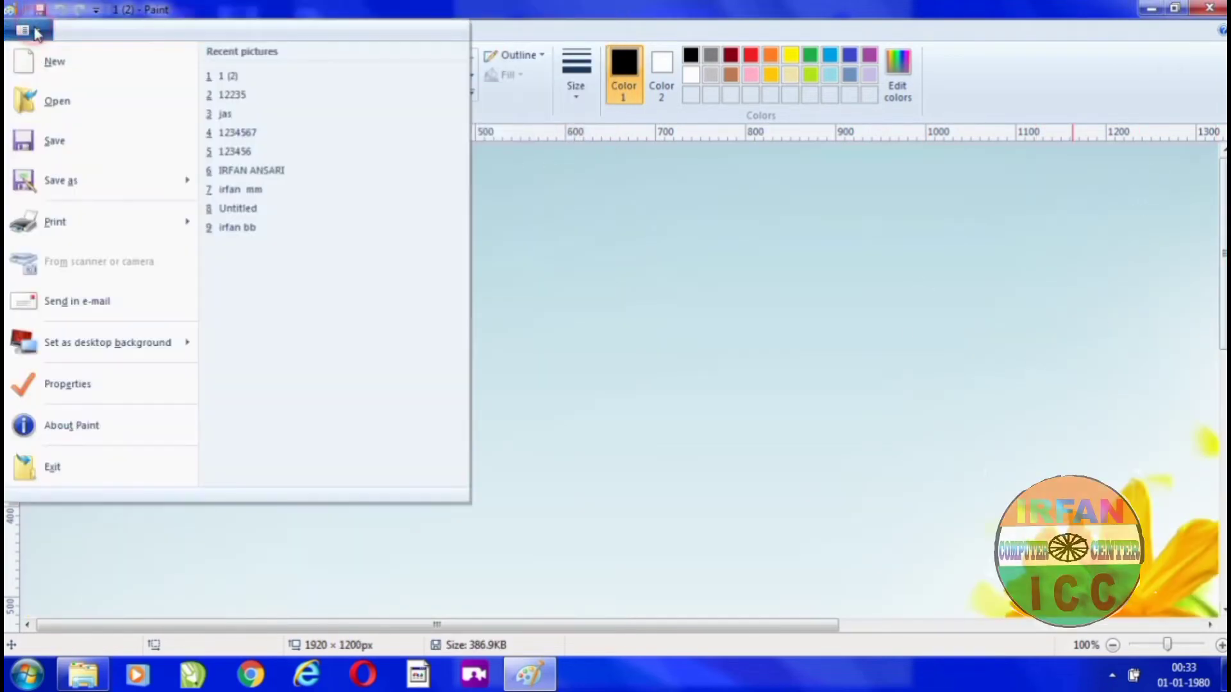
left_click(90, 139)
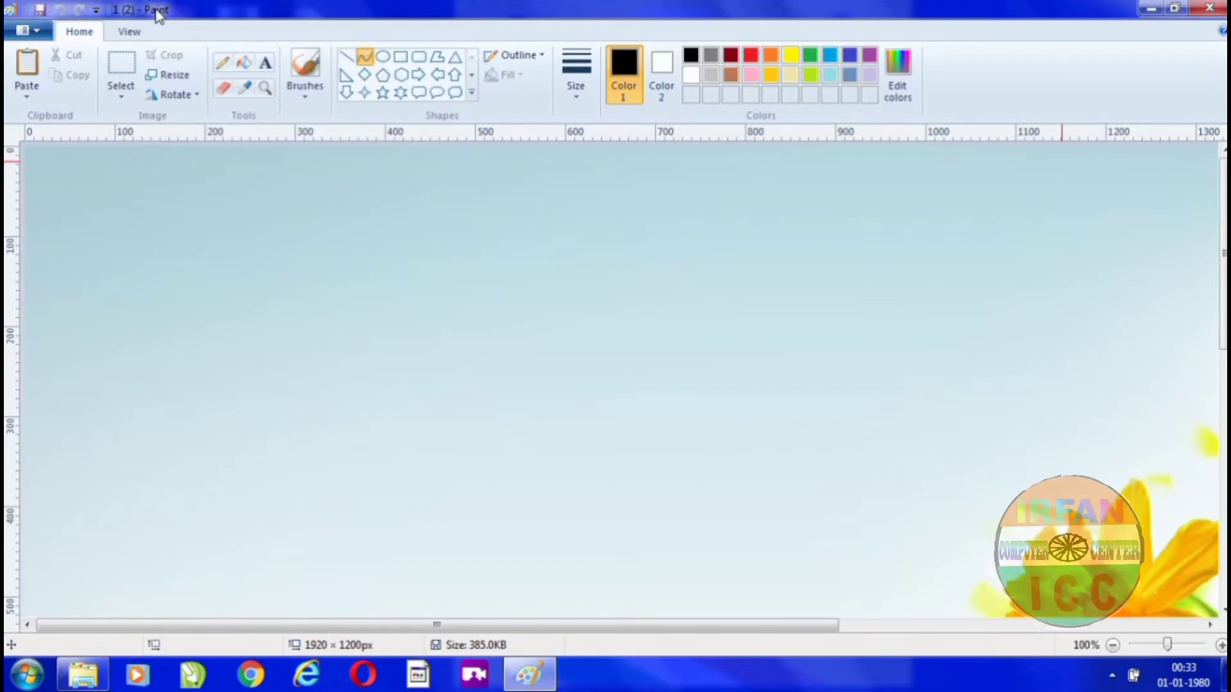
Save a copy of the picture as a JPEG named 7777 on Local Disk (E:), declining to replace the existing file 25.jpg.
left_click(29, 30)
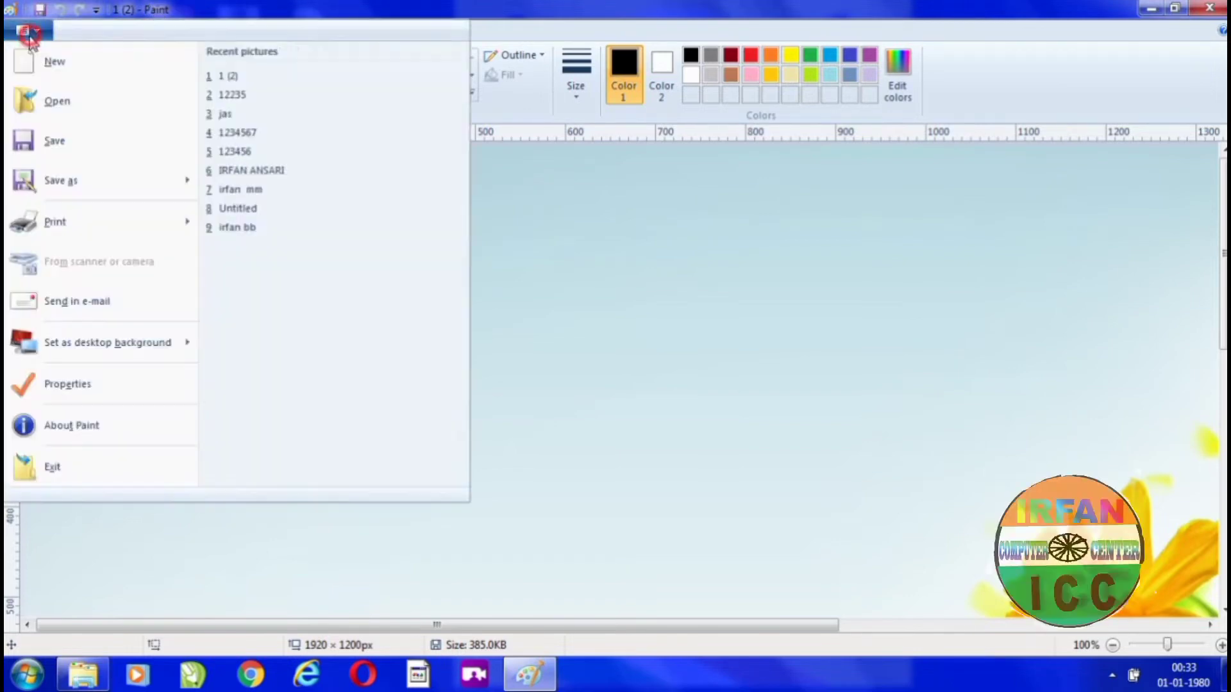
mouse_move(106, 181)
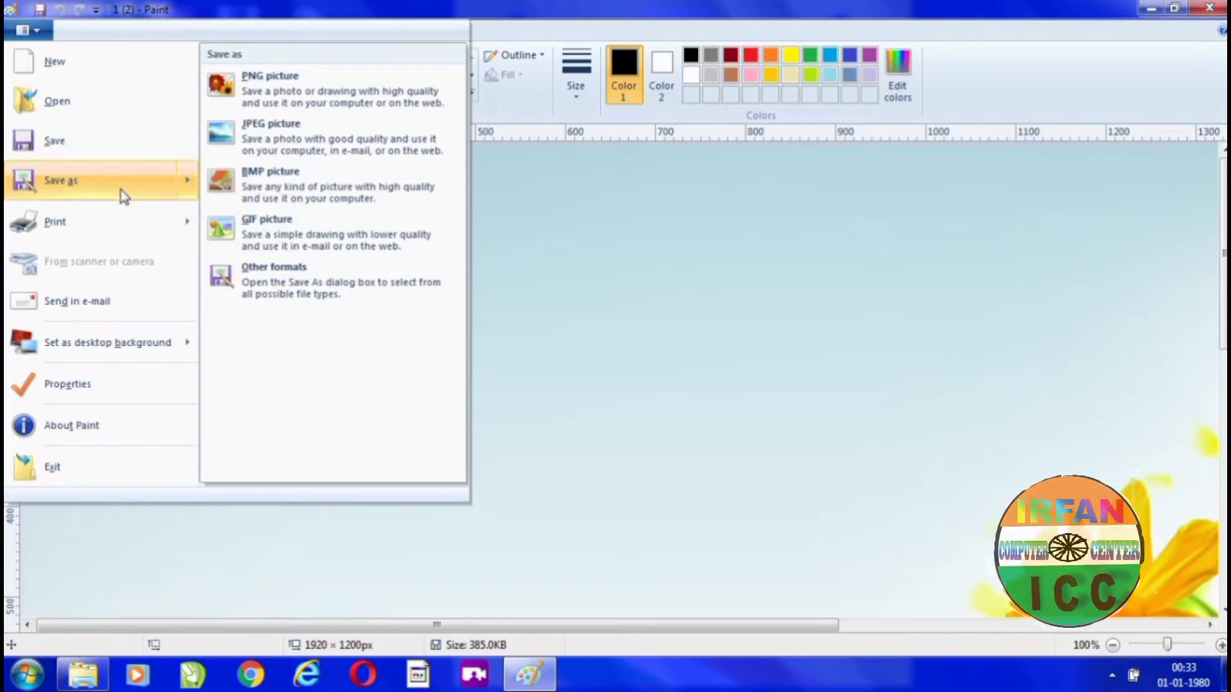
left_click(120, 190)
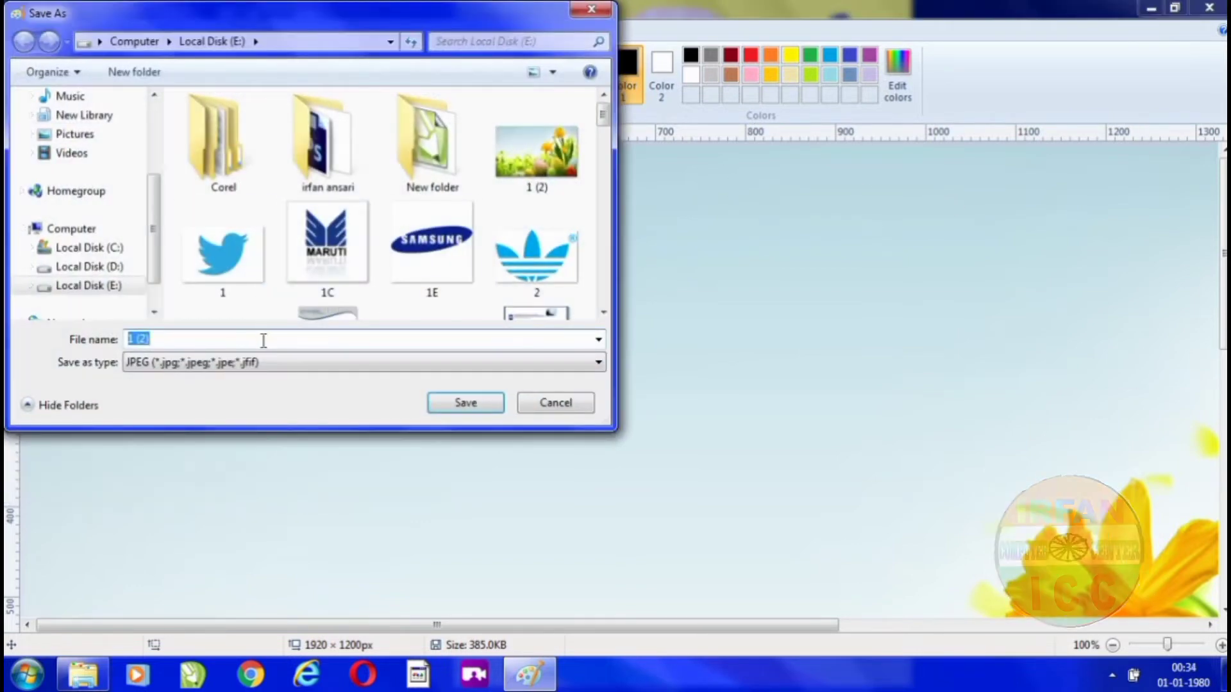
left_click(263, 340)
key("BackSpace")
key("BackSpace")
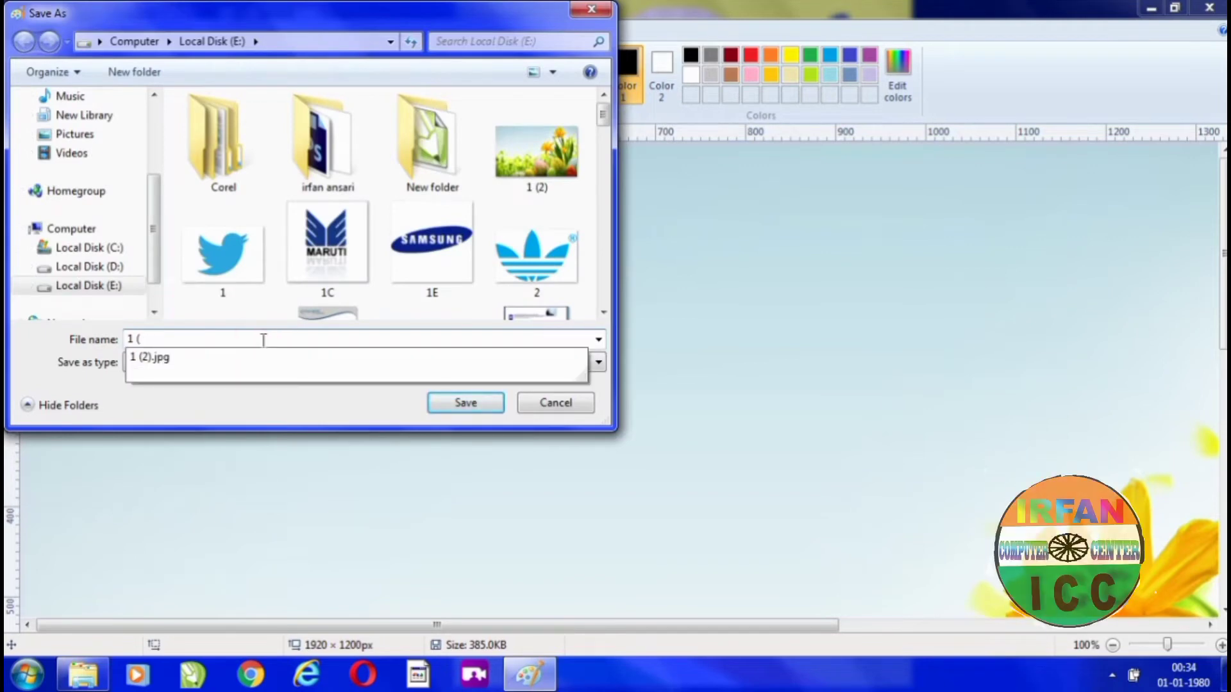
key("Return")
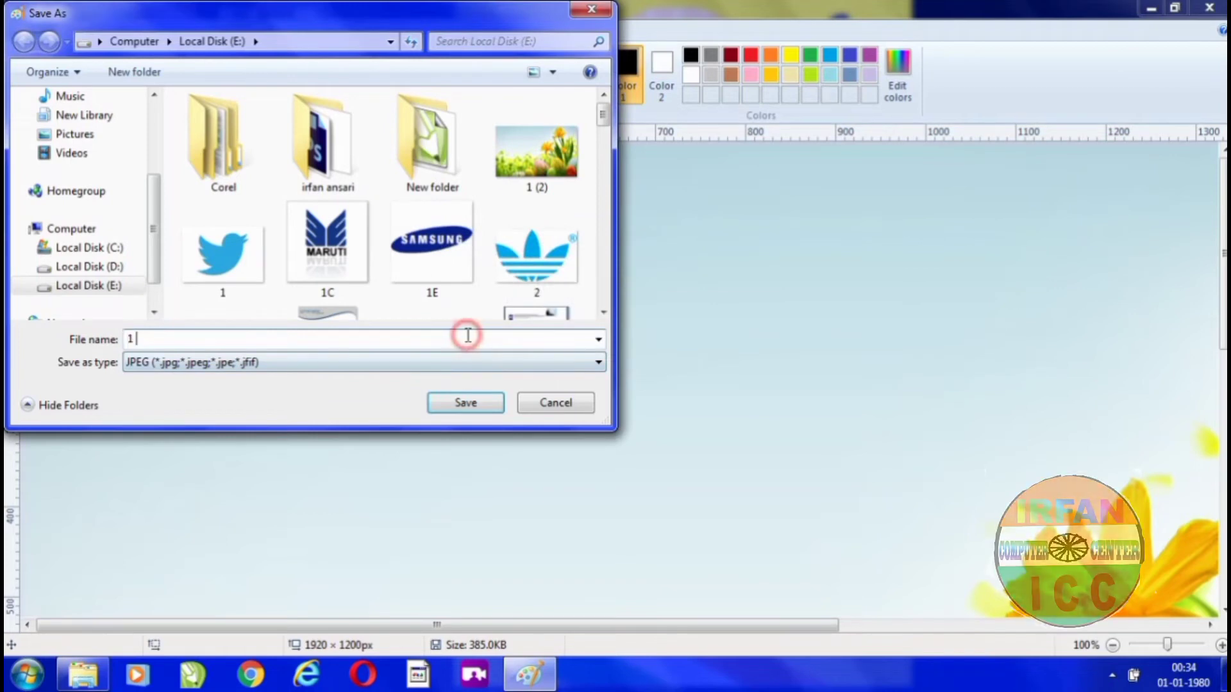
left_click(467, 336)
key("BackSpace")
type("25")
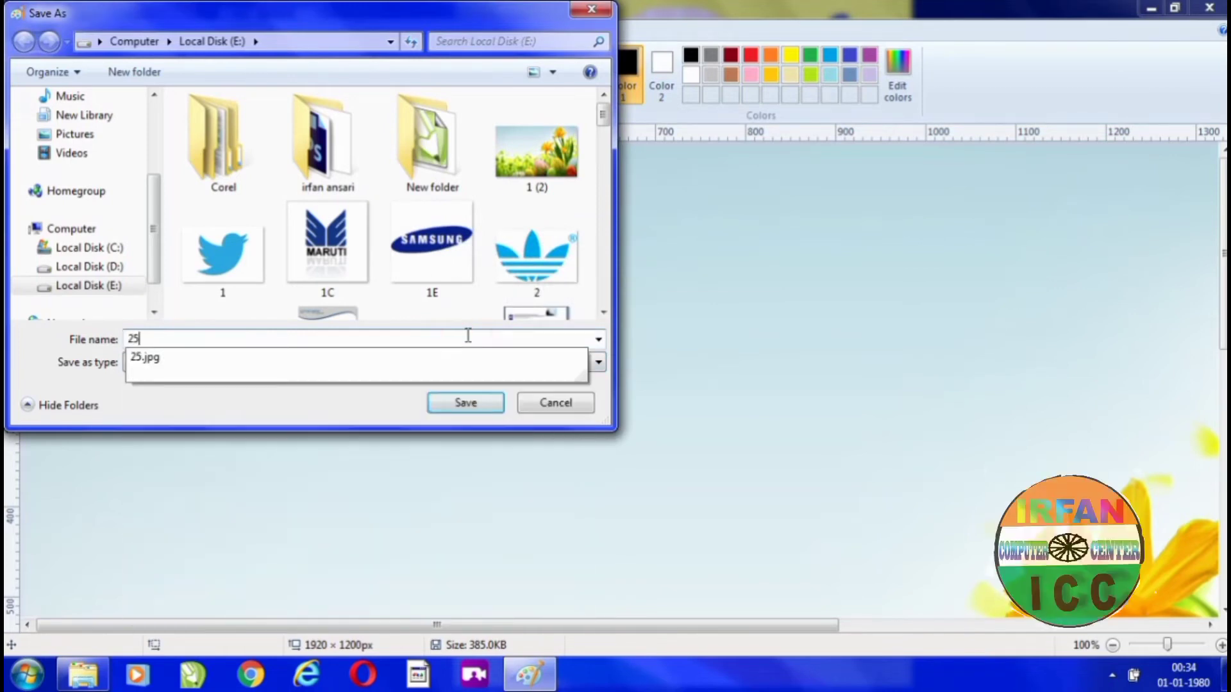
key("Return")
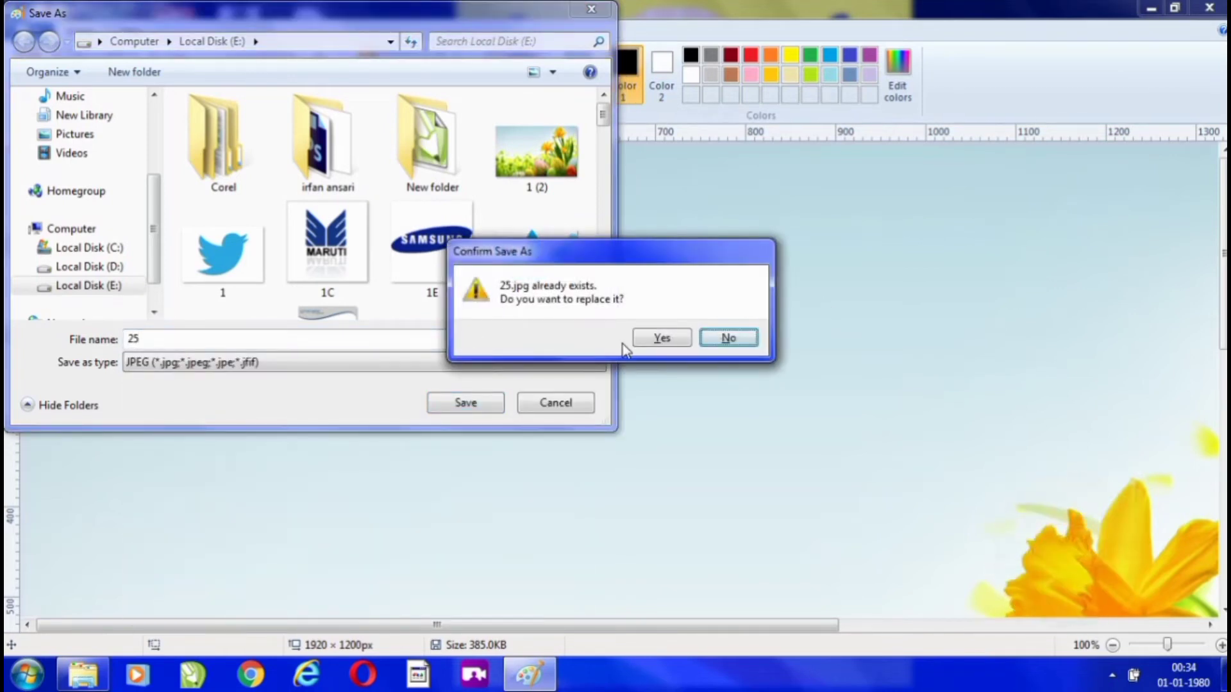
left_click(708, 338)
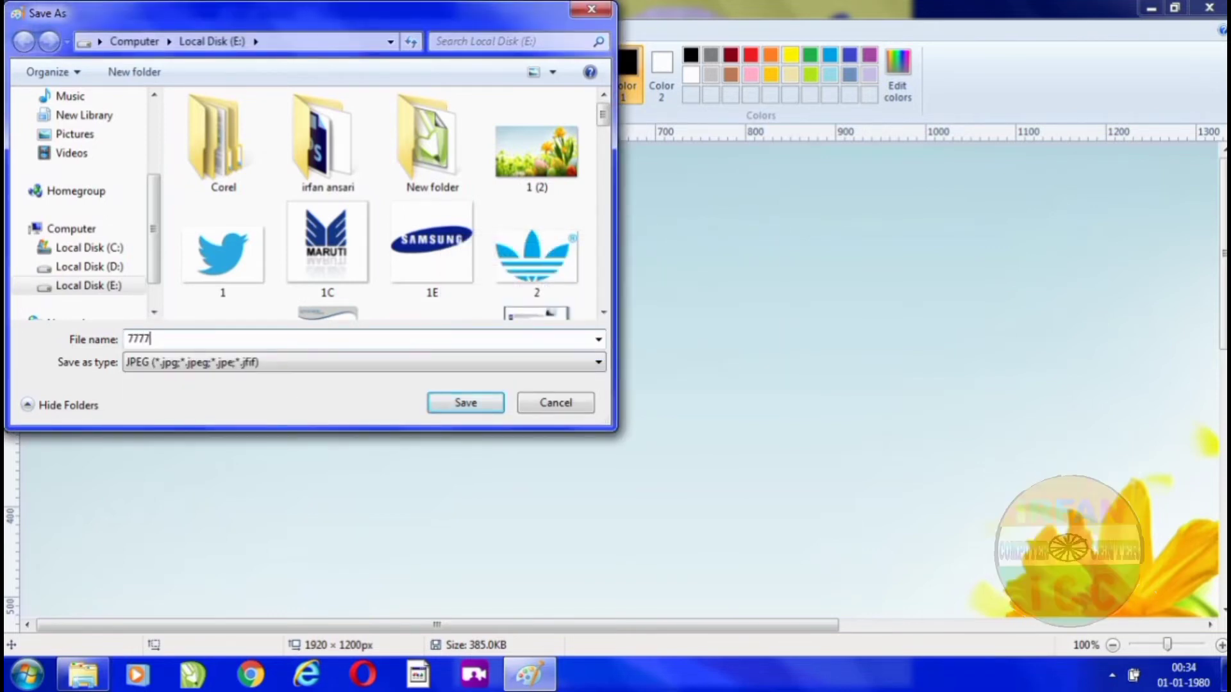
key("Return")
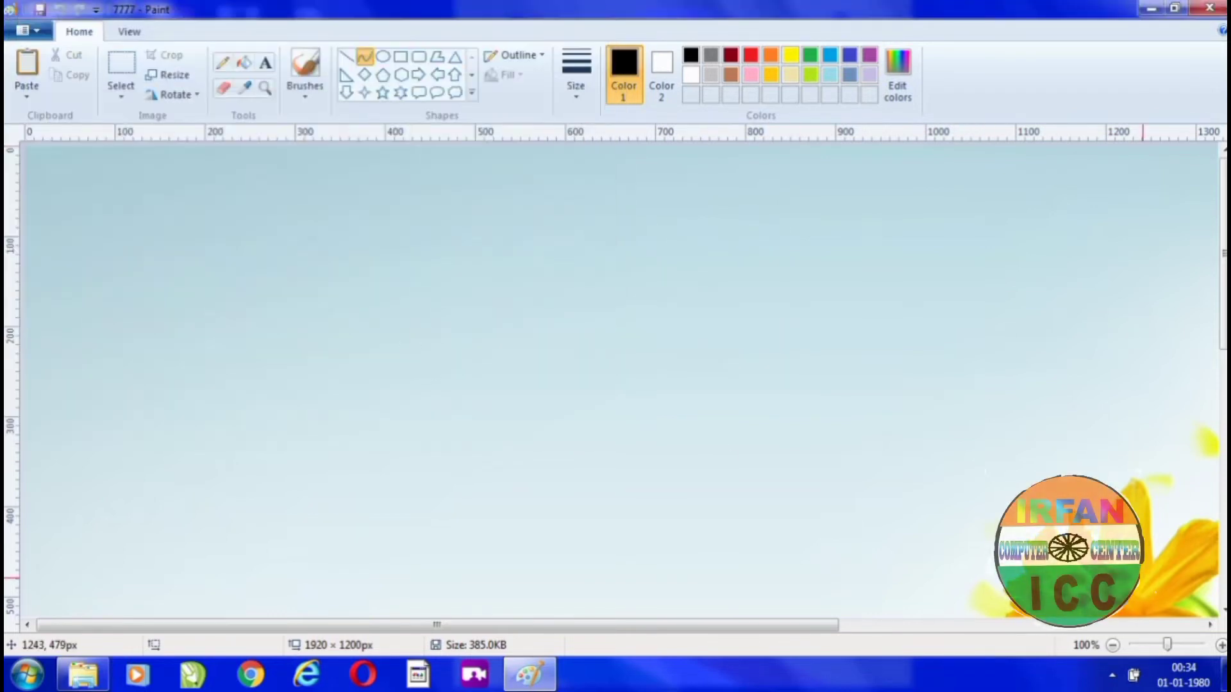
Examine the picture's page layout in print preview at closer and full-page zoom, and close the preview.
left_click(21, 33)
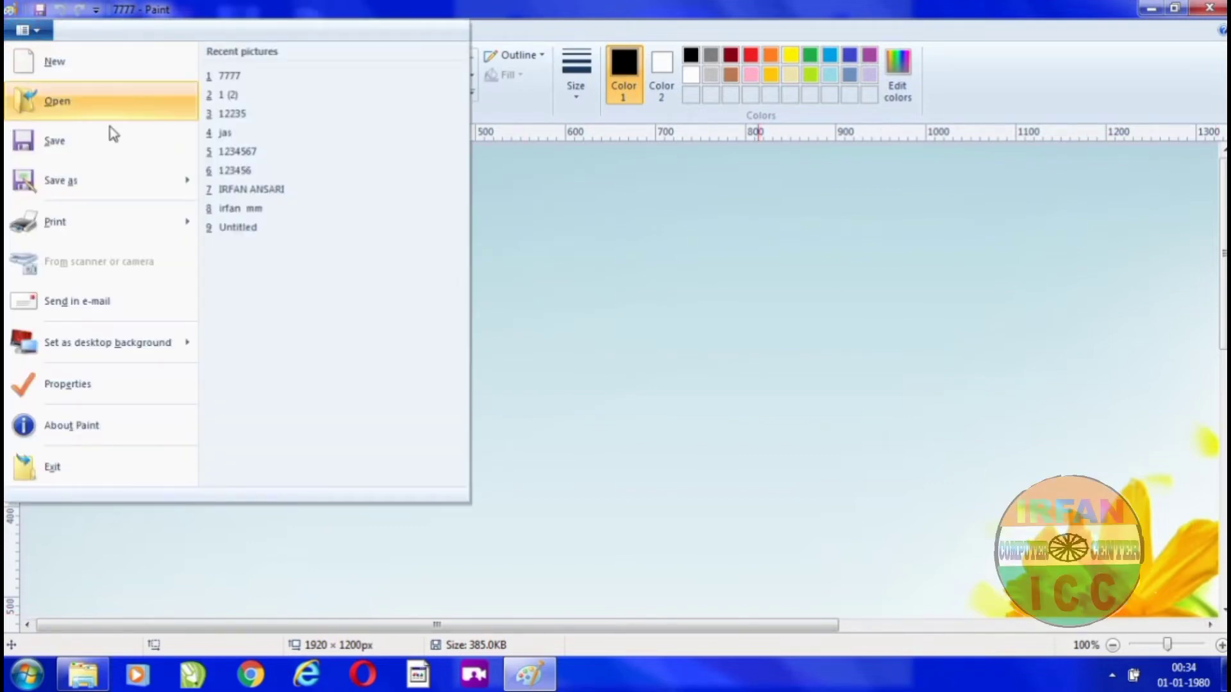
mouse_move(109, 233)
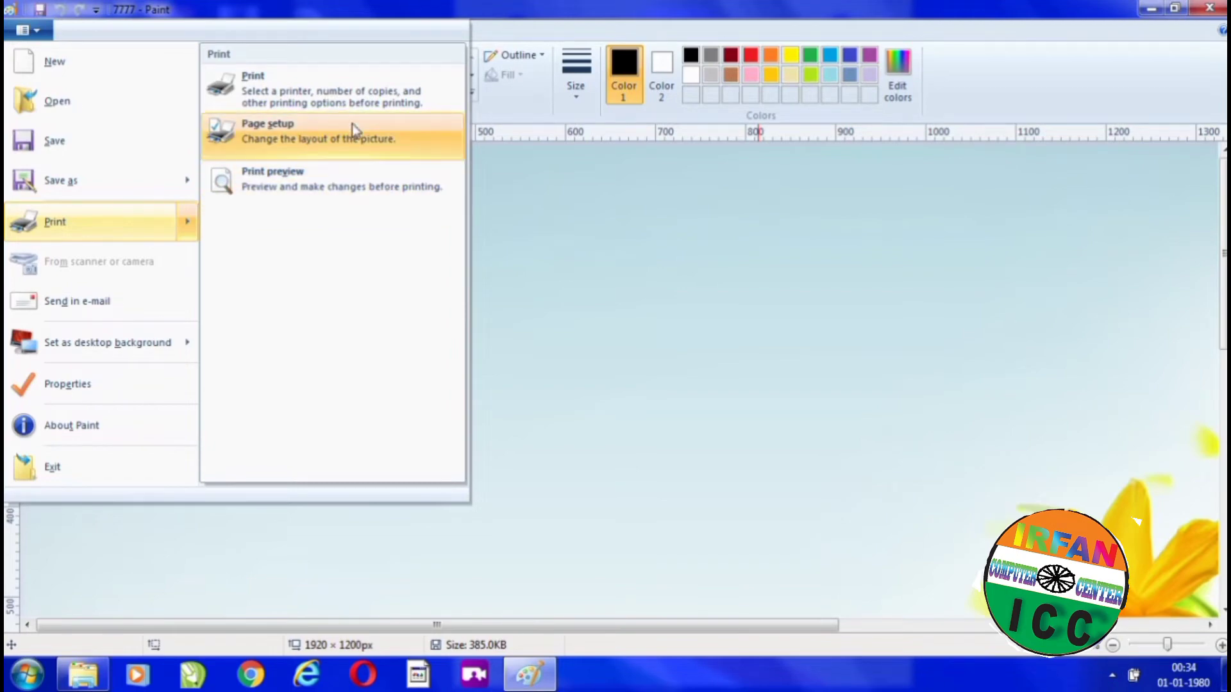
left_click(332, 186)
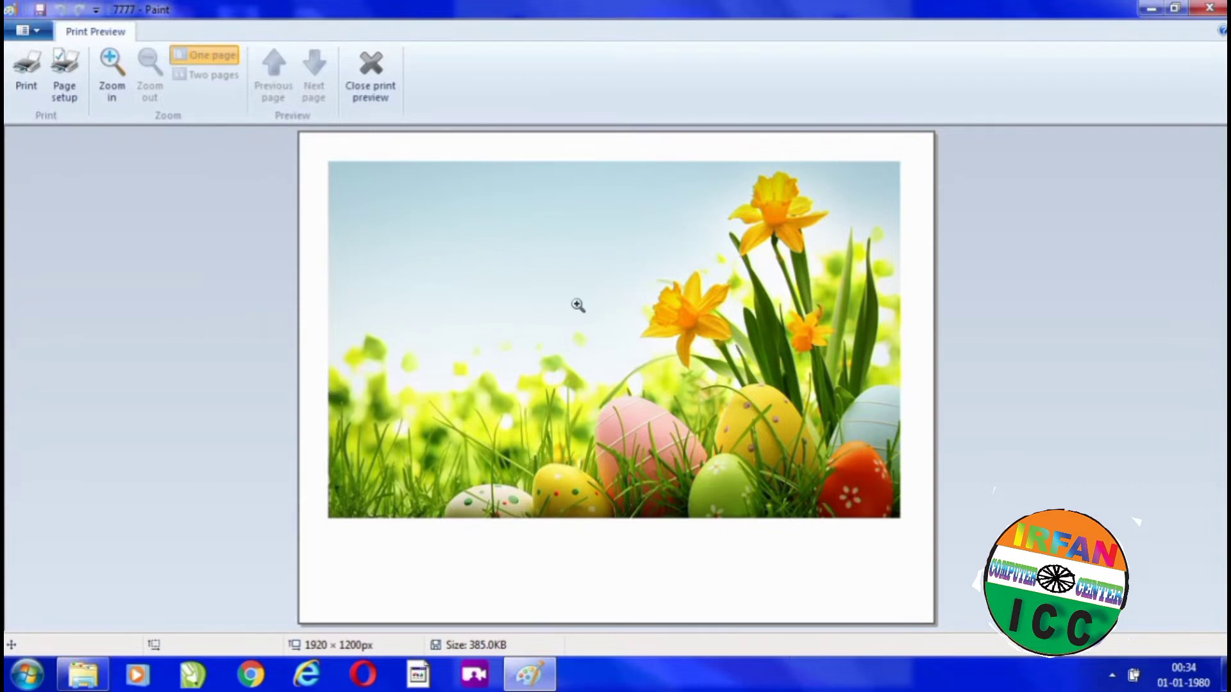
left_click(114, 80)
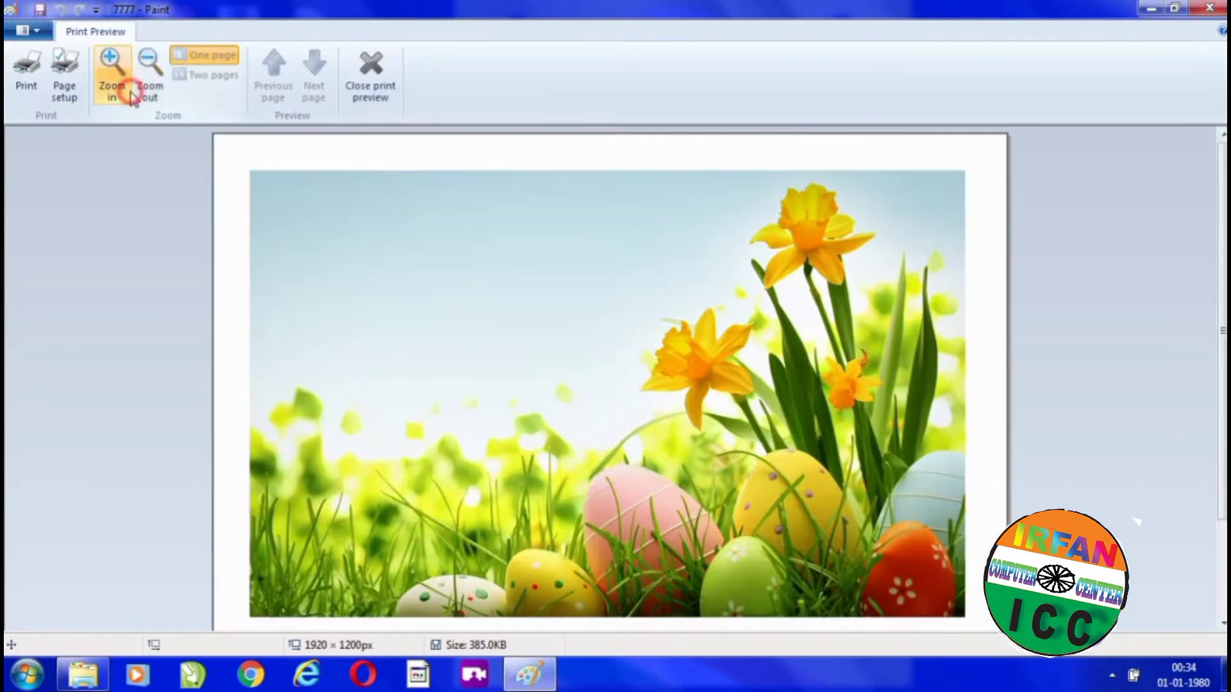
left_click(680, 384)
left_click(679, 383)
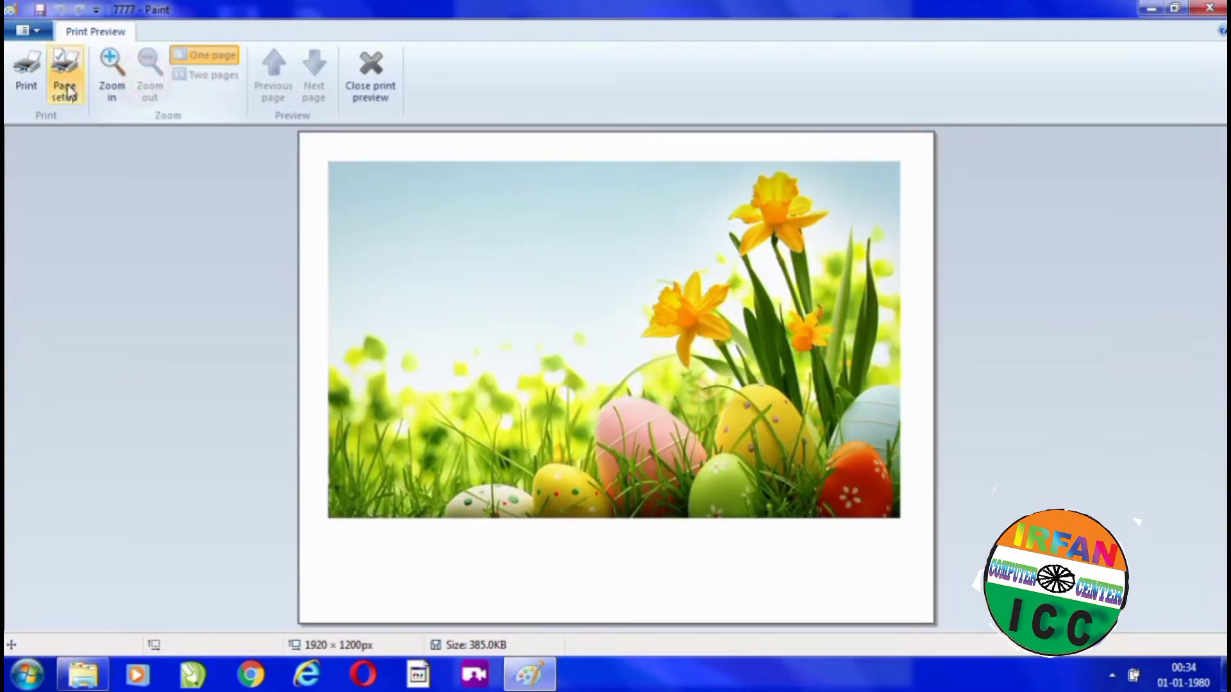
left_click(112, 74)
left_click(561, 326)
left_click(560, 325)
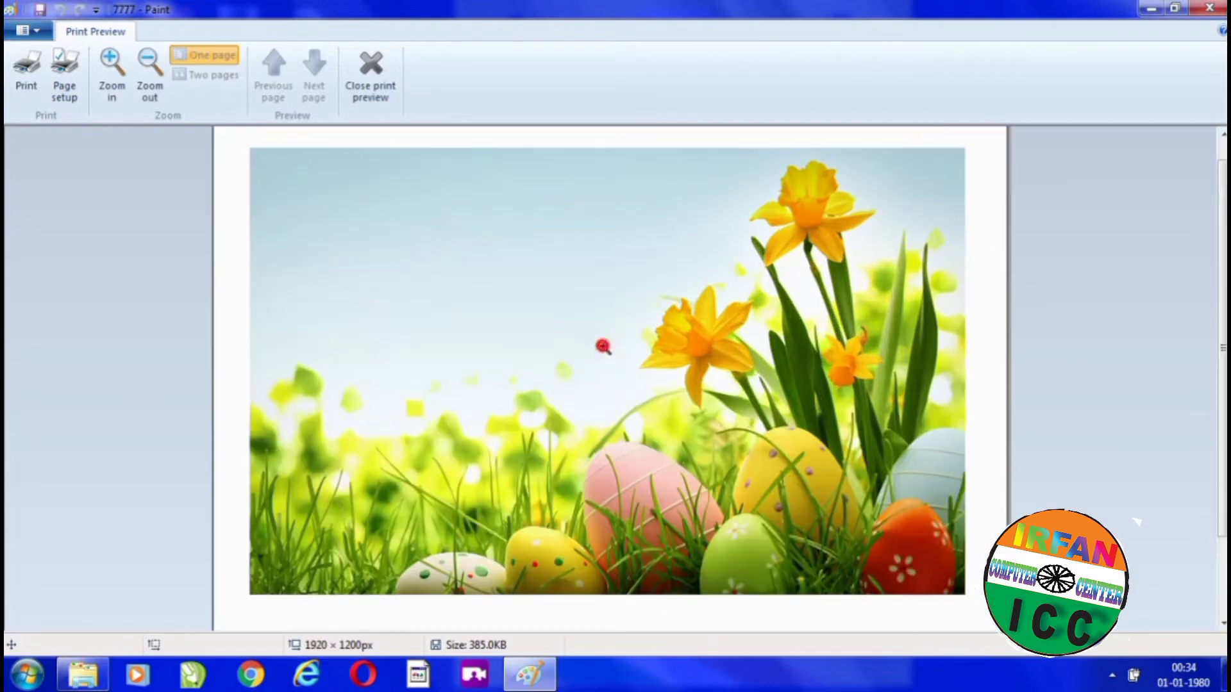
left_click(604, 347)
left_click(149, 74)
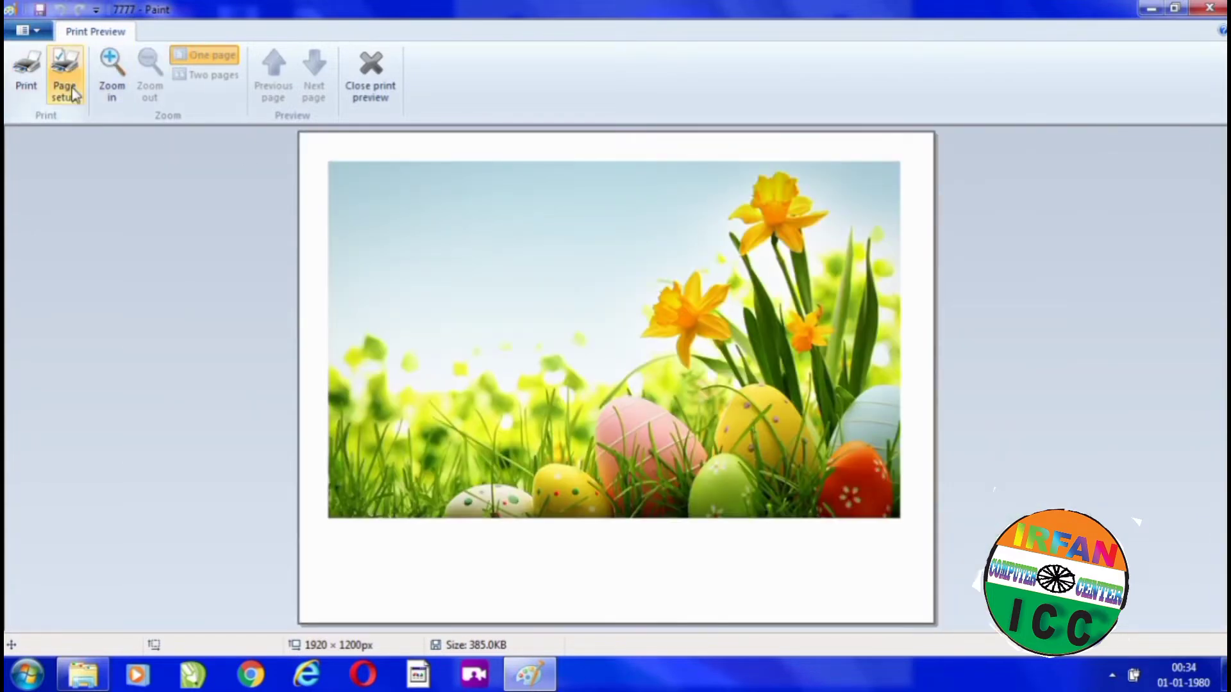
left_click(371, 73)
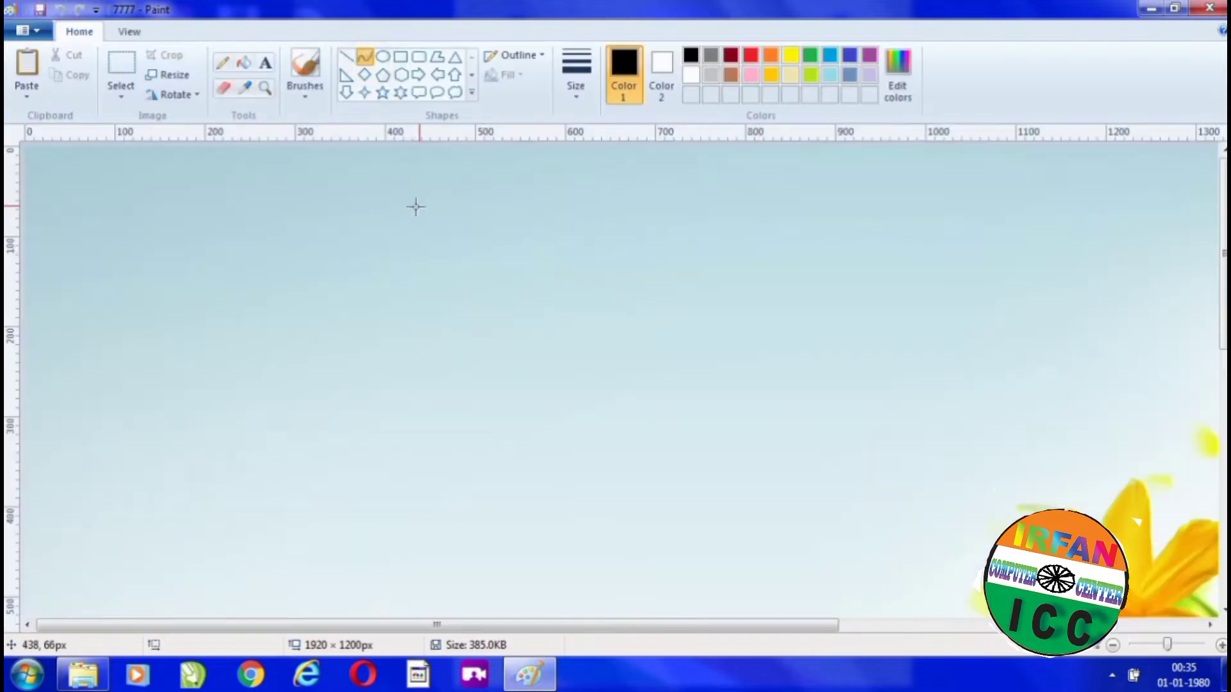
Set the picture's page setup to A3 paper with portrait orientation.
left_click(23, 31)
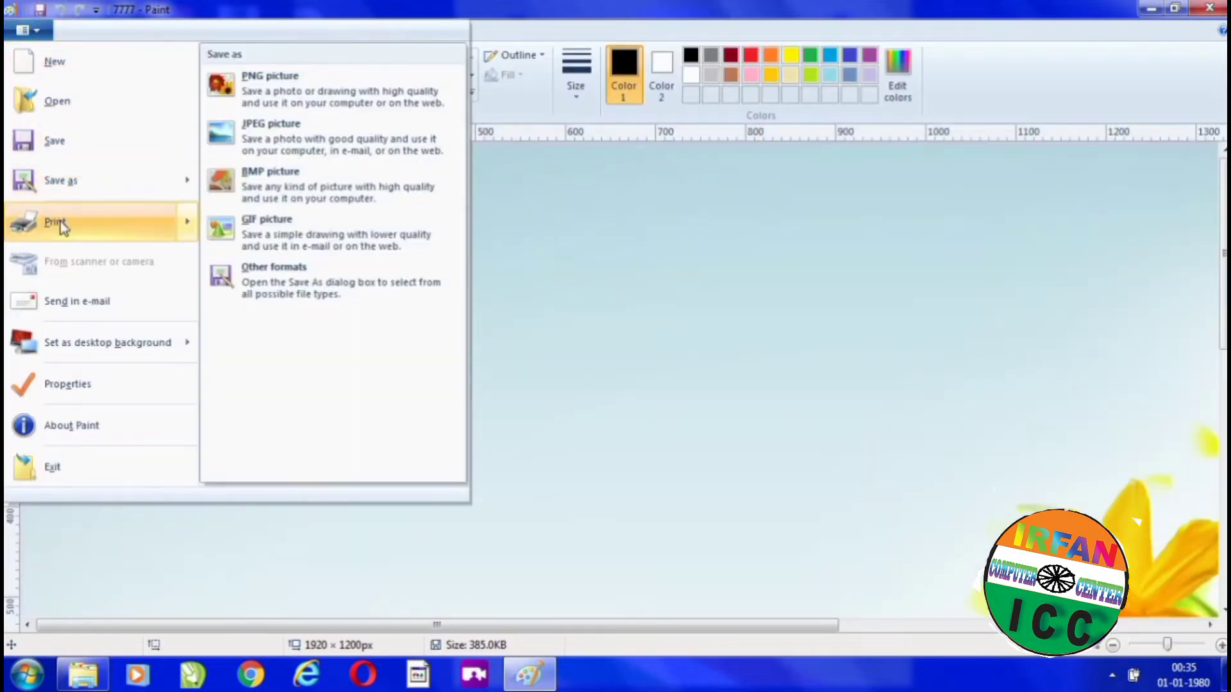
mouse_move(61, 226)
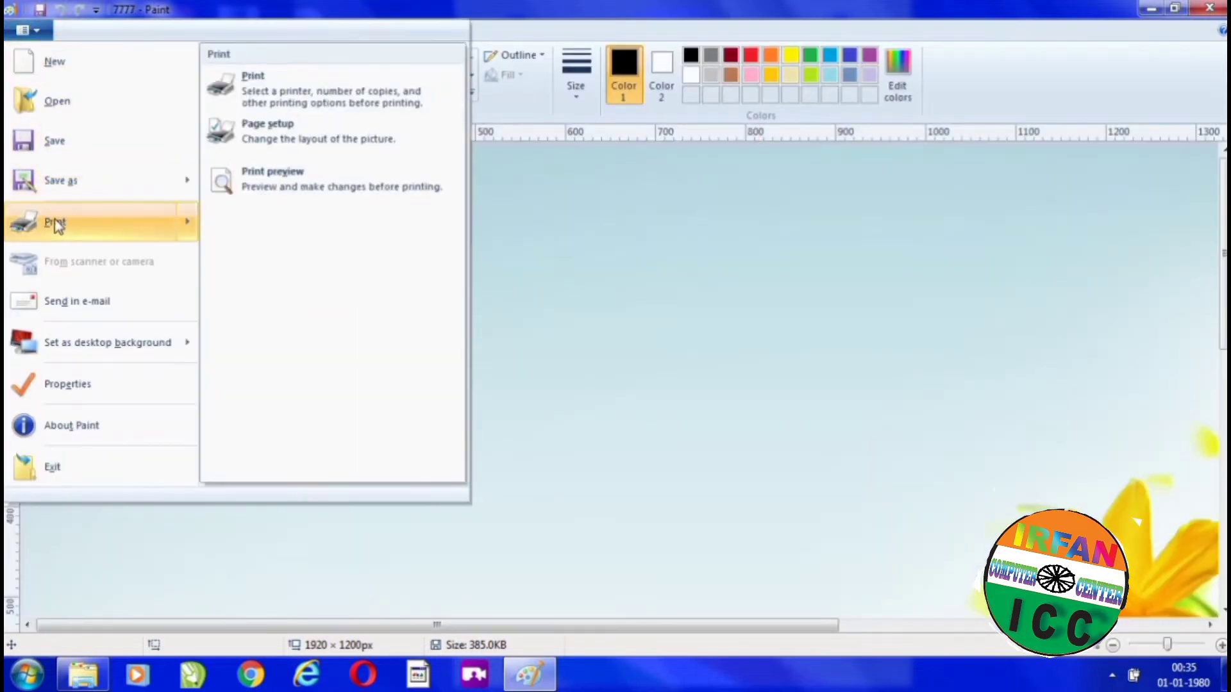
left_click(349, 140)
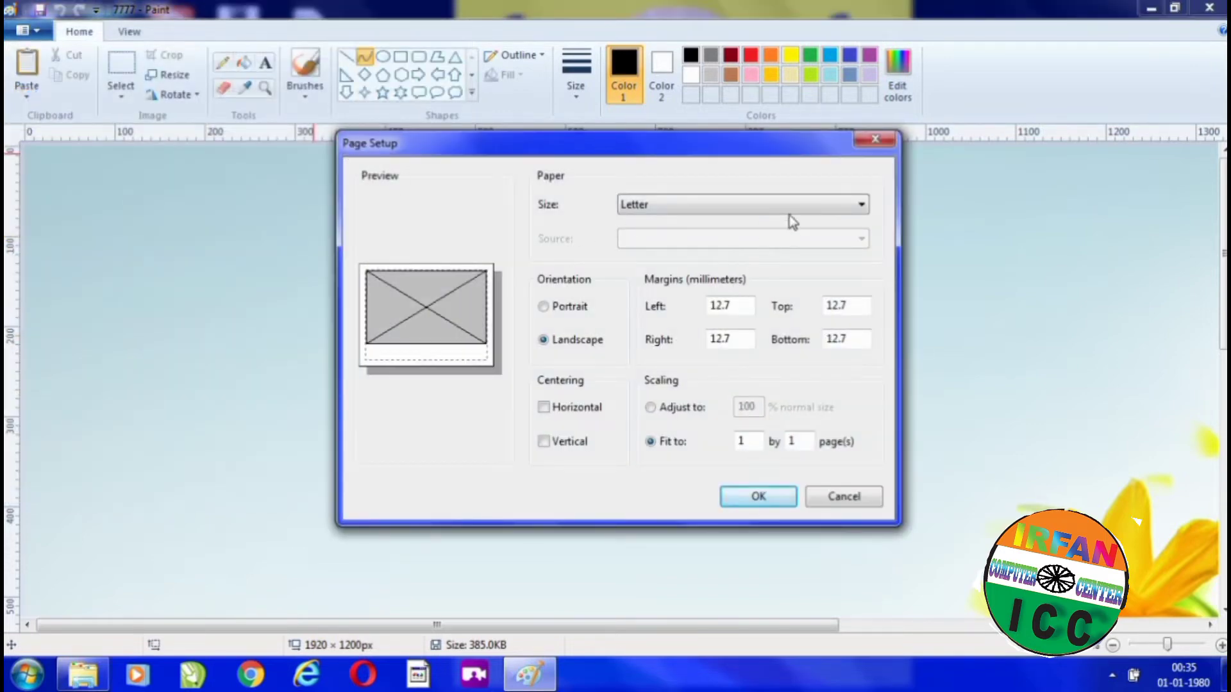
left_click(789, 216)
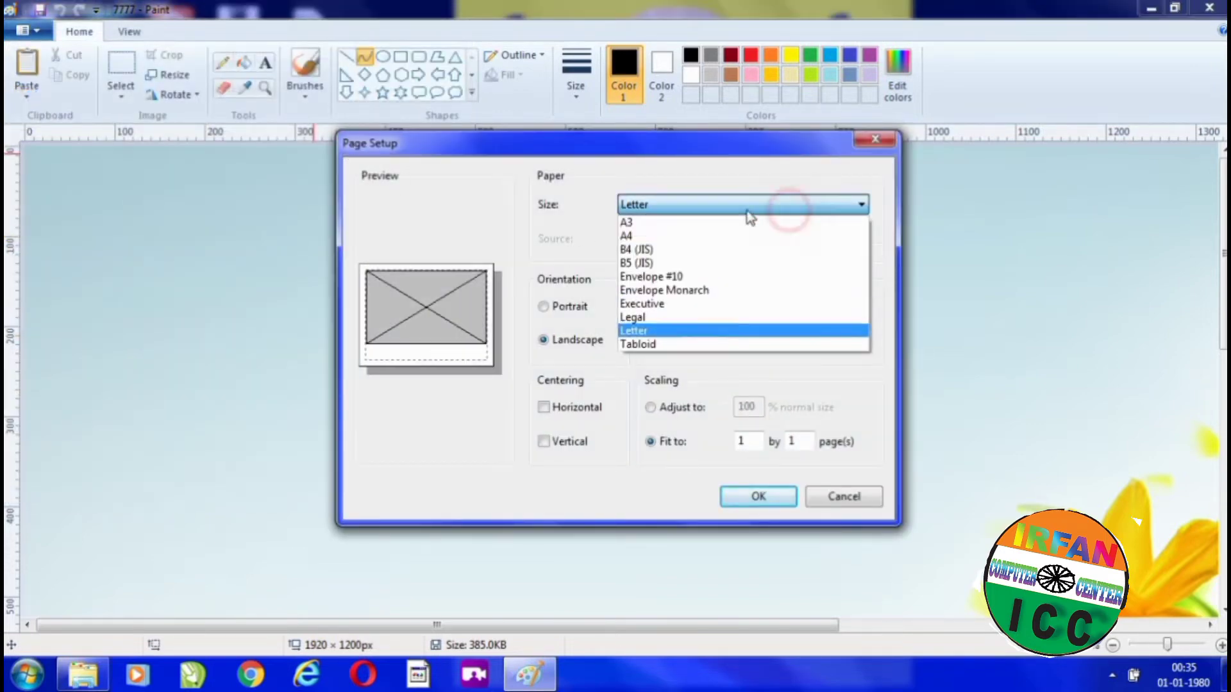
left_click(635, 236)
left_click(695, 204)
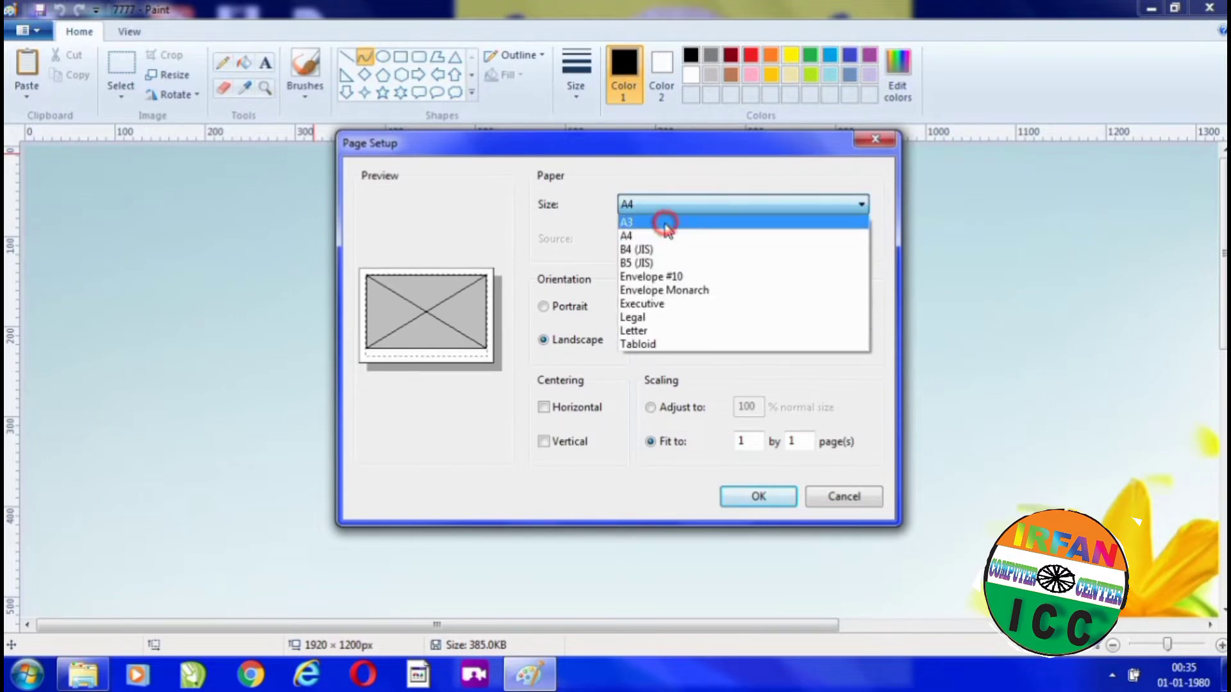
left_click(663, 223)
left_click(544, 308)
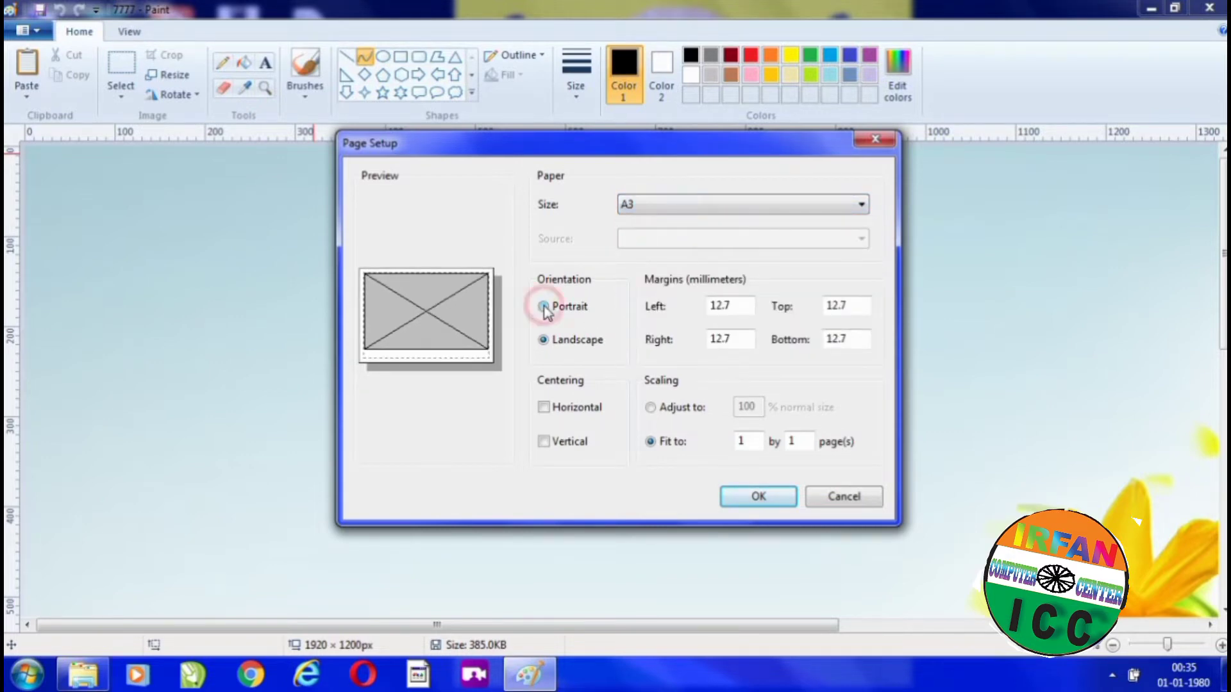
left_click(754, 493)
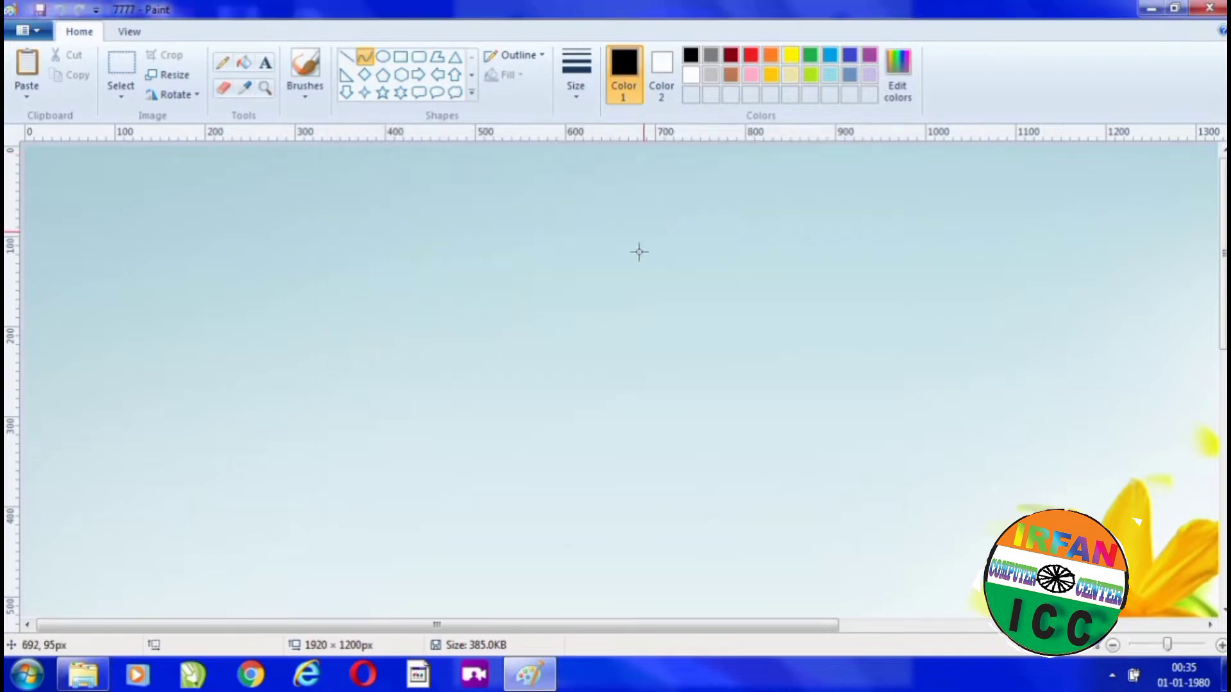
scroll(622, 378, "down", 5)
scroll(622, 378, "down", 3)
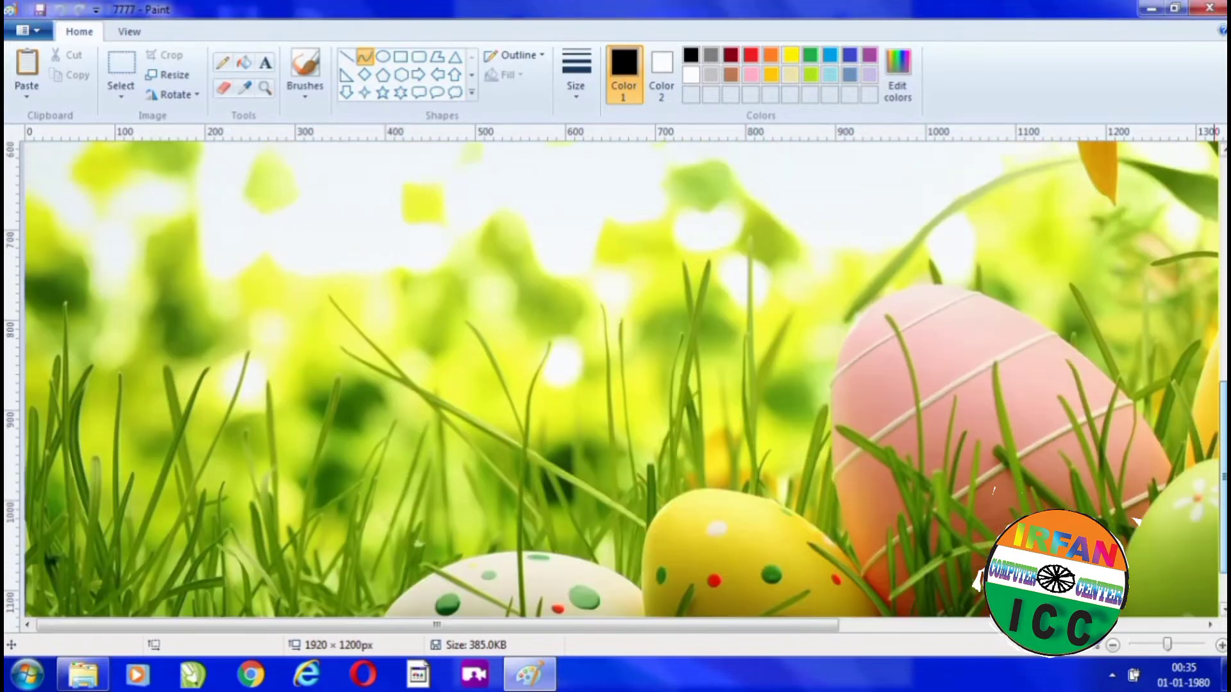
scroll(622, 379, "up", 10)
scroll(622, 378, "down", 10)
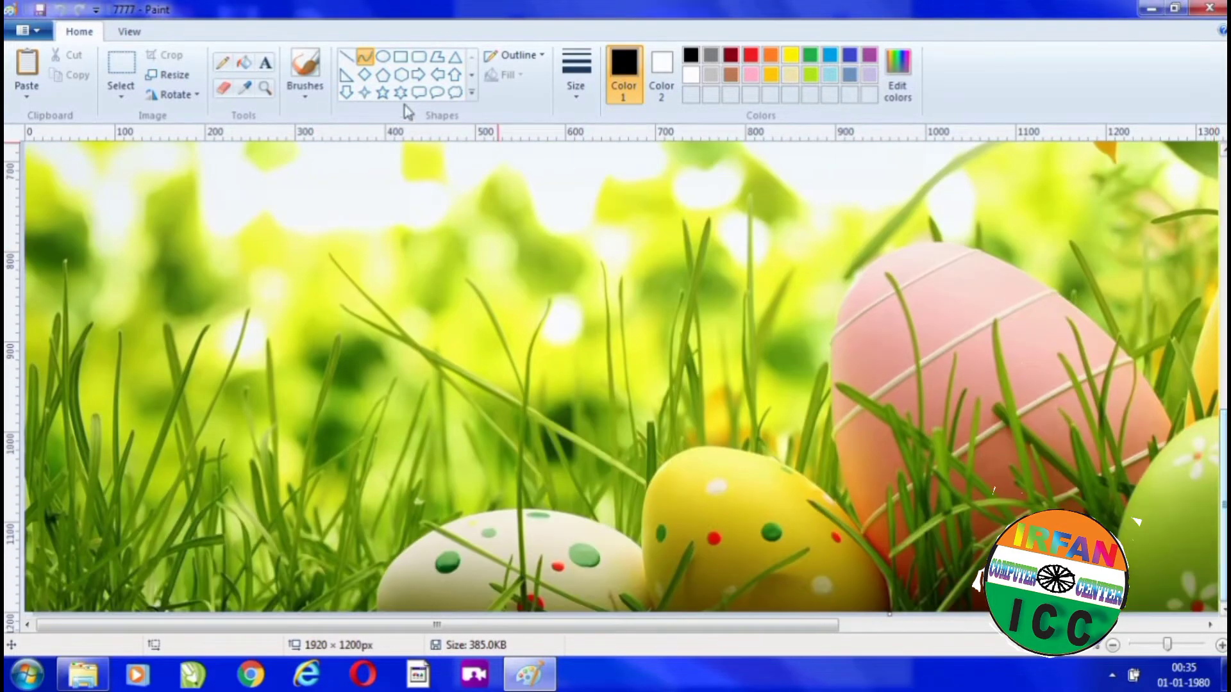
left_click(27, 30)
mouse_move(99, 234)
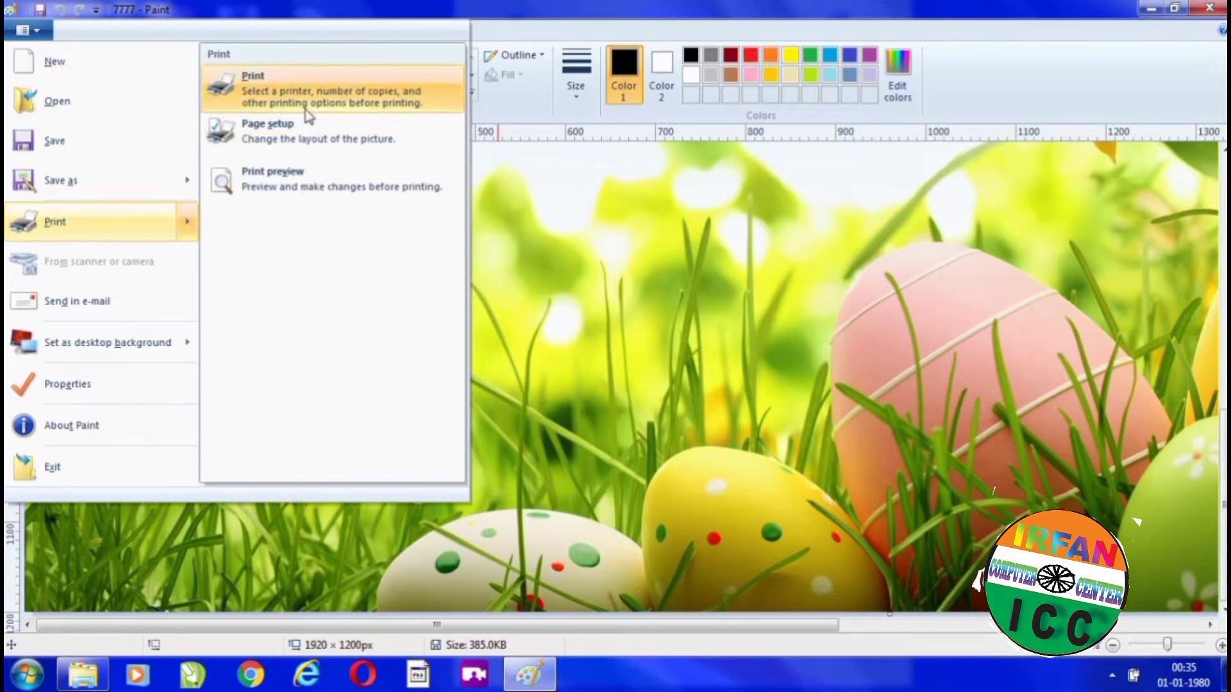
left_click(656, 260)
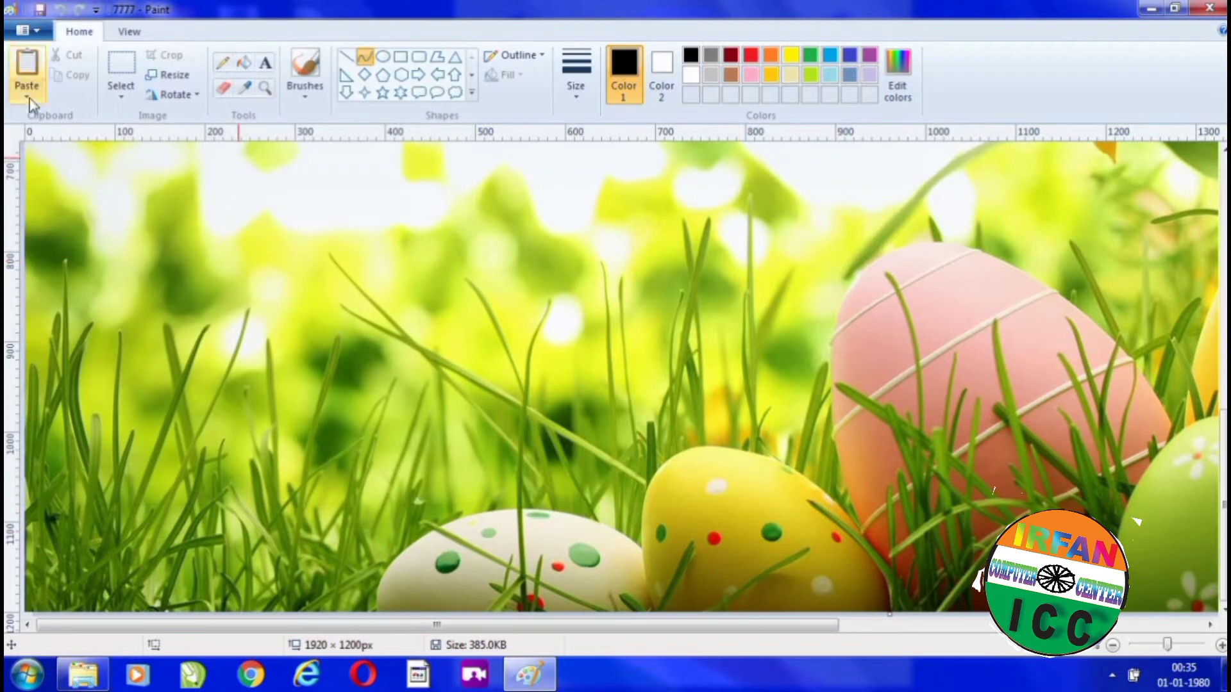
left_click(29, 30)
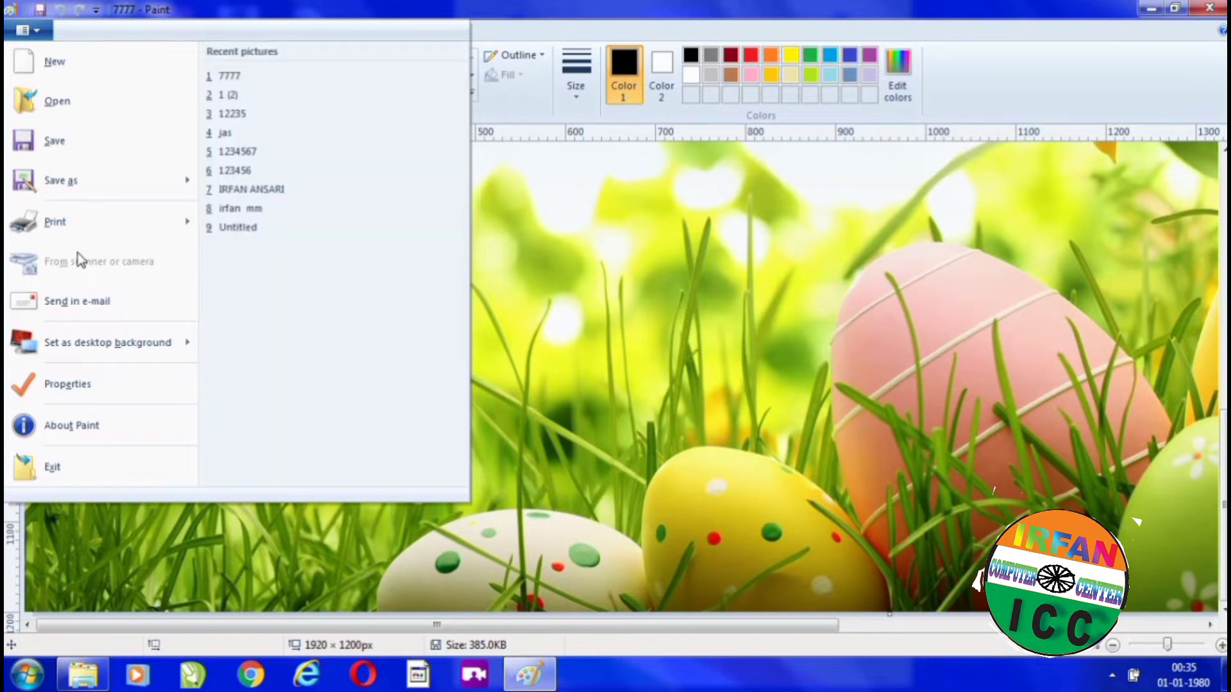
mouse_move(193, 222)
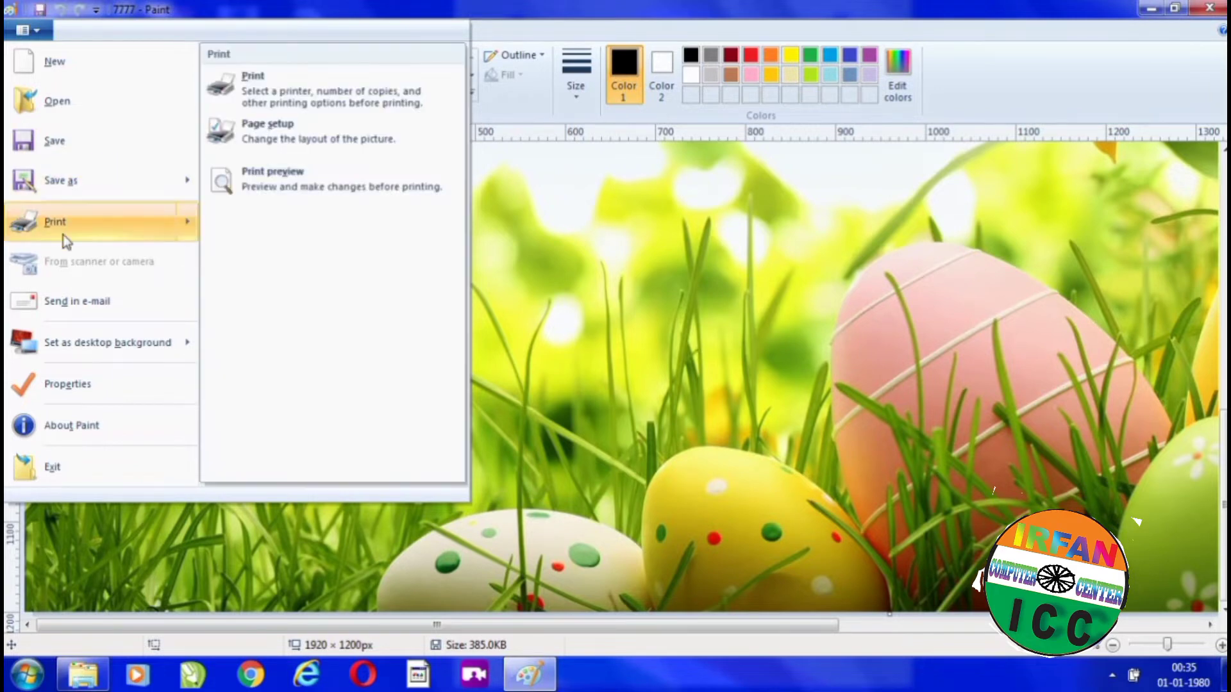
left_click(778, 244)
Draw a diagonal black line about 323 × 203 px across the grass, and look over the desktop background options.
left_click_drag(146, 220, 439, 401)
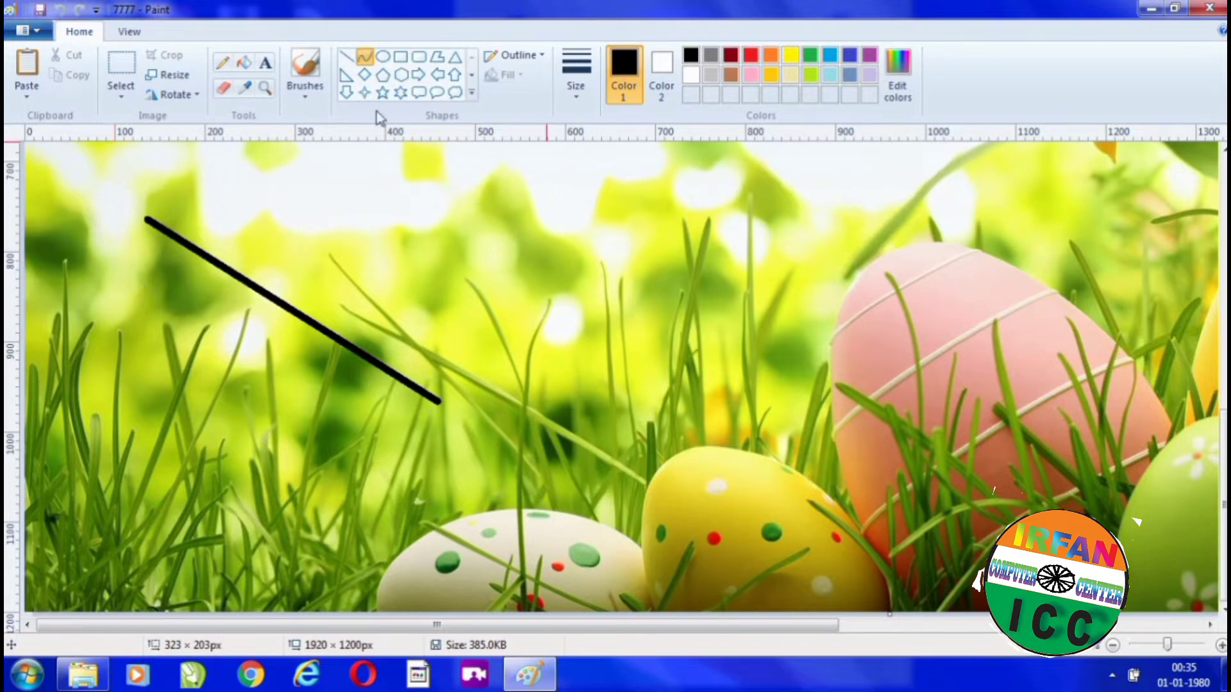
left_click(27, 30)
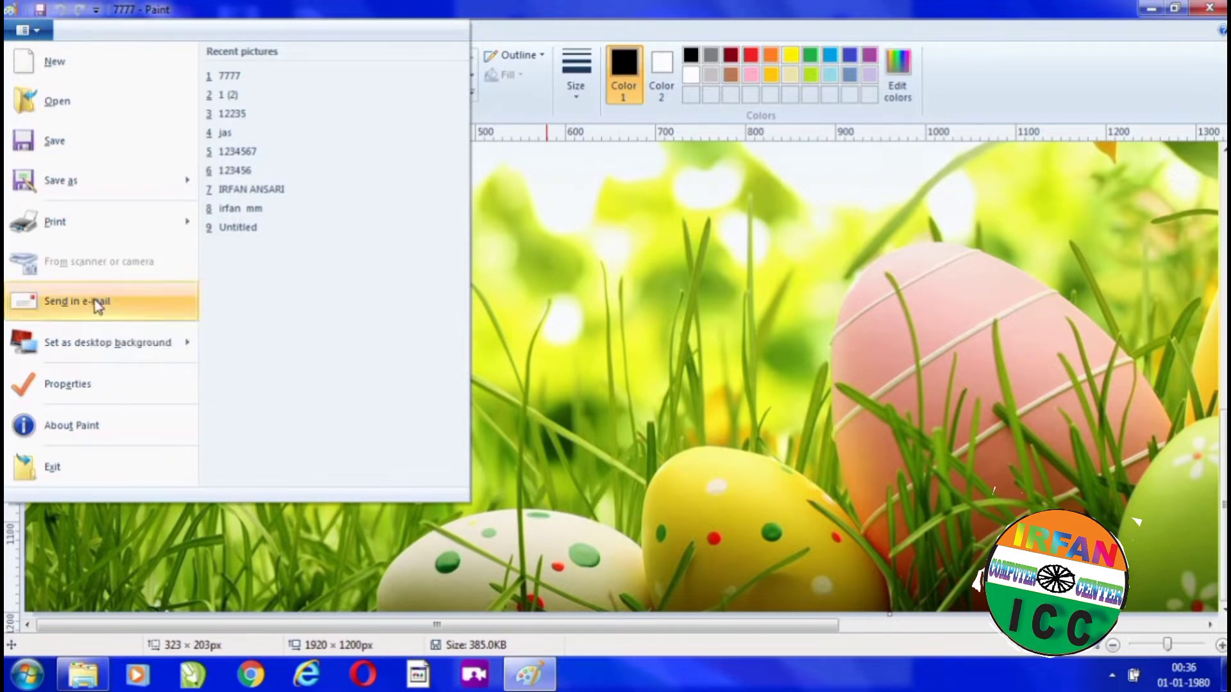
mouse_move(59, 359)
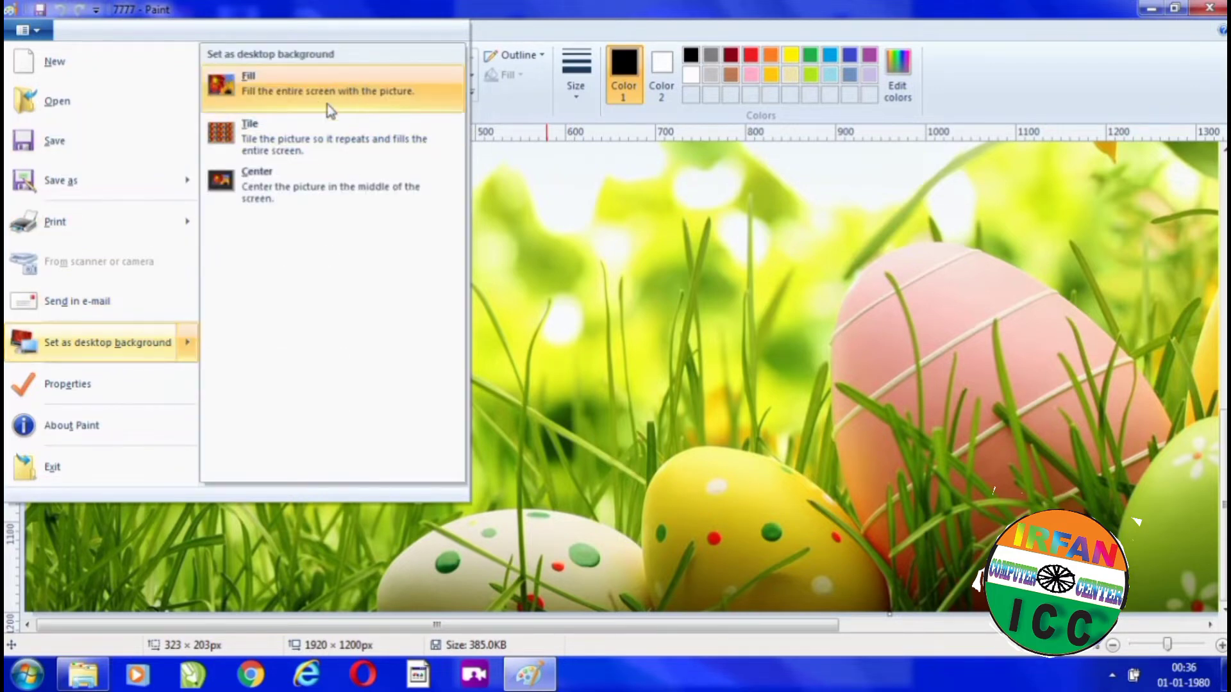
key("Escape")
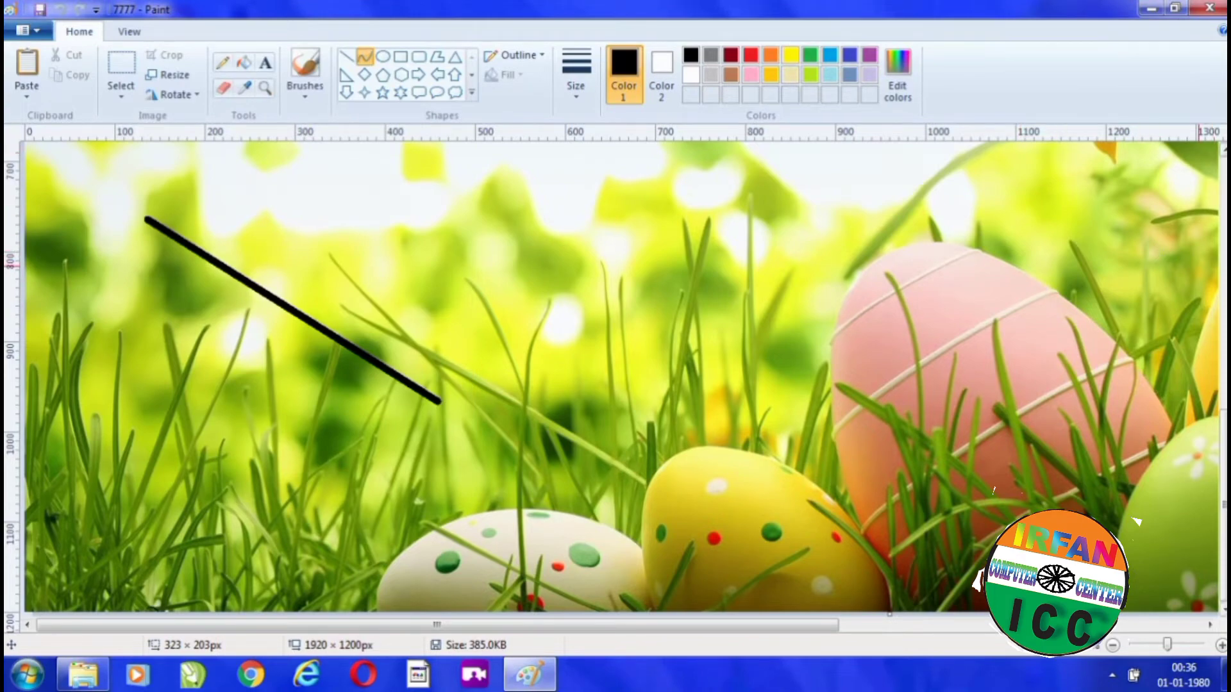
Examine the picture's file attributes, units, colours and dimensions in the image properties, and close them without changes.
scroll(492, 216, "up", 5)
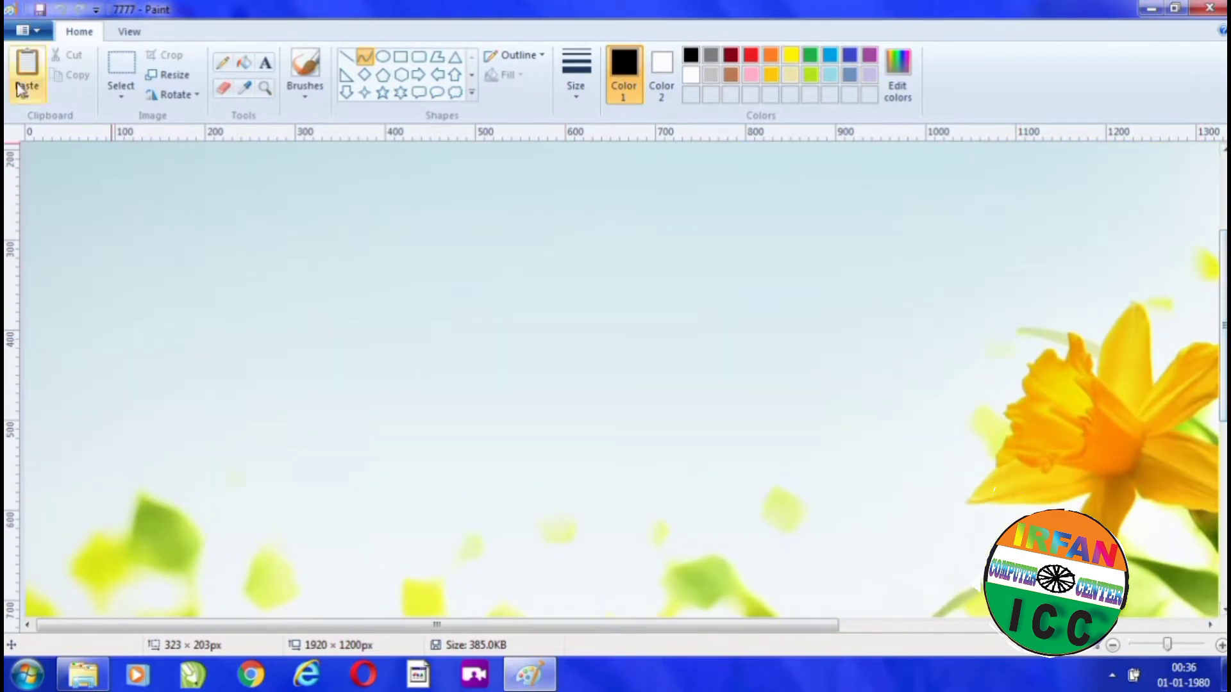
left_click(27, 31)
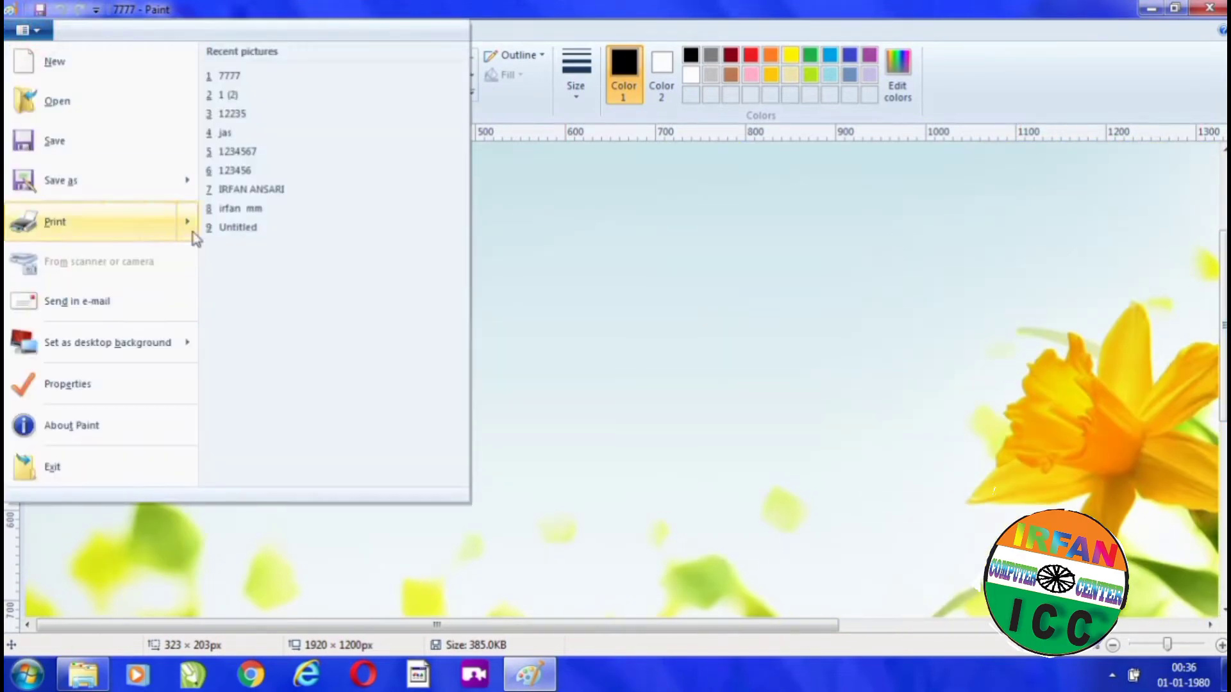
left_click(67, 384)
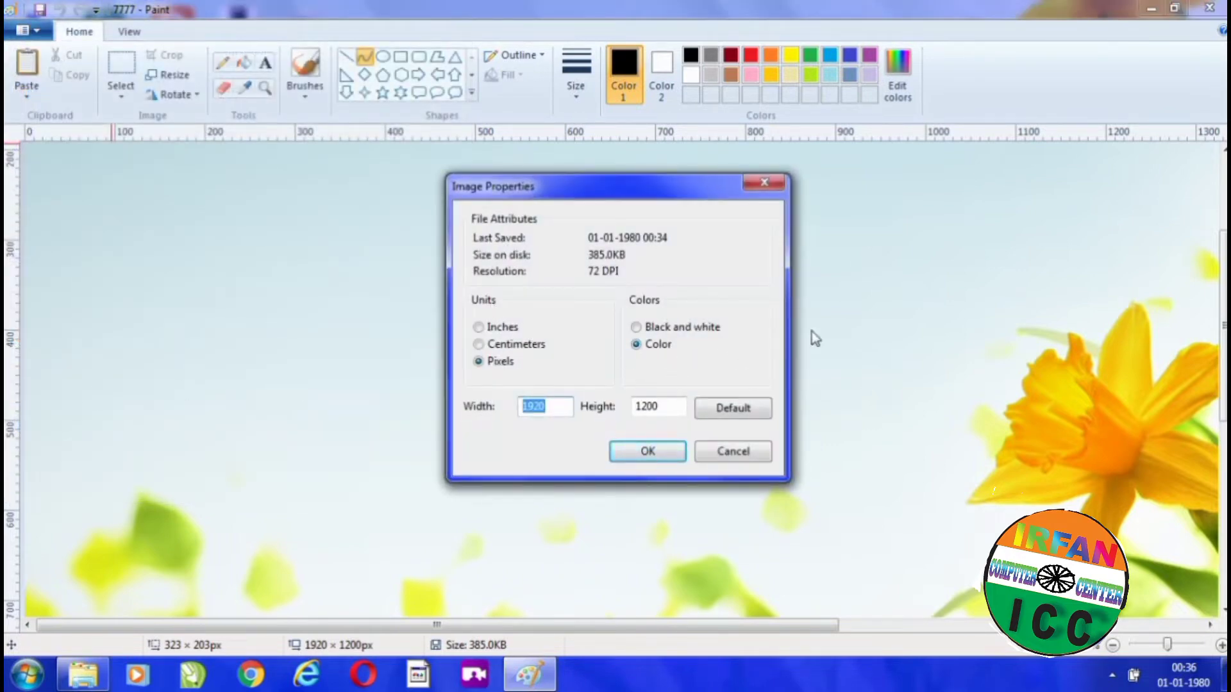
left_click(747, 452)
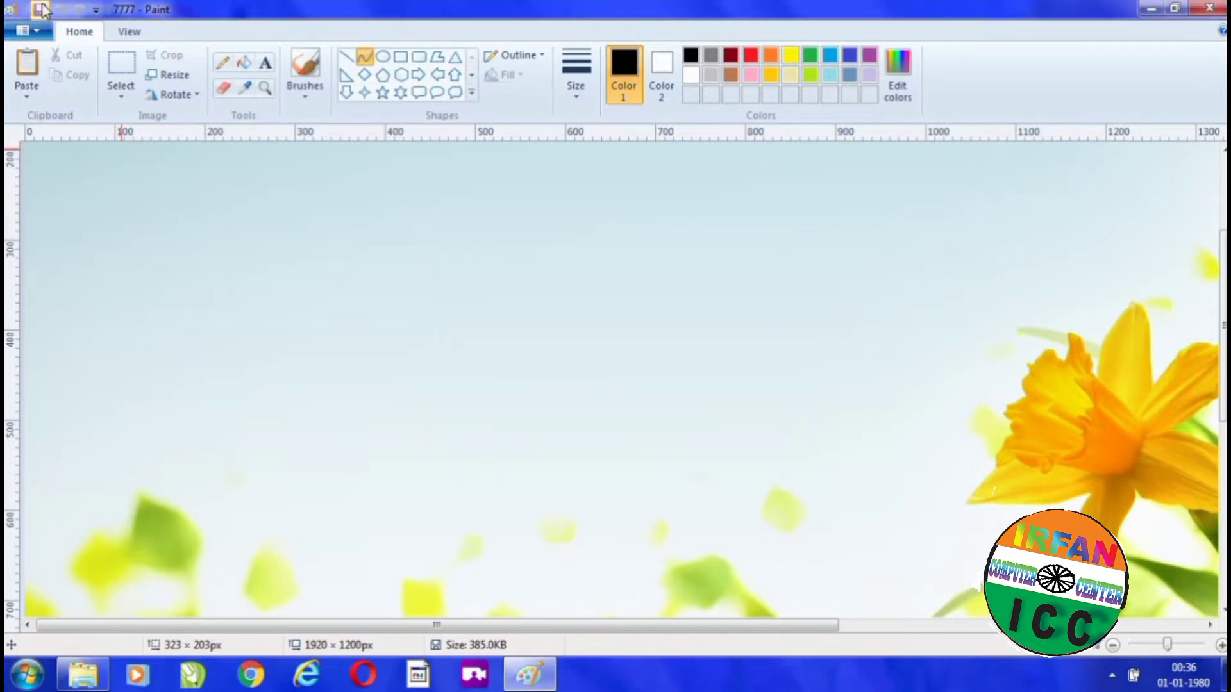
View the version and licence information about Paint and close it.
left_click(40, 30)
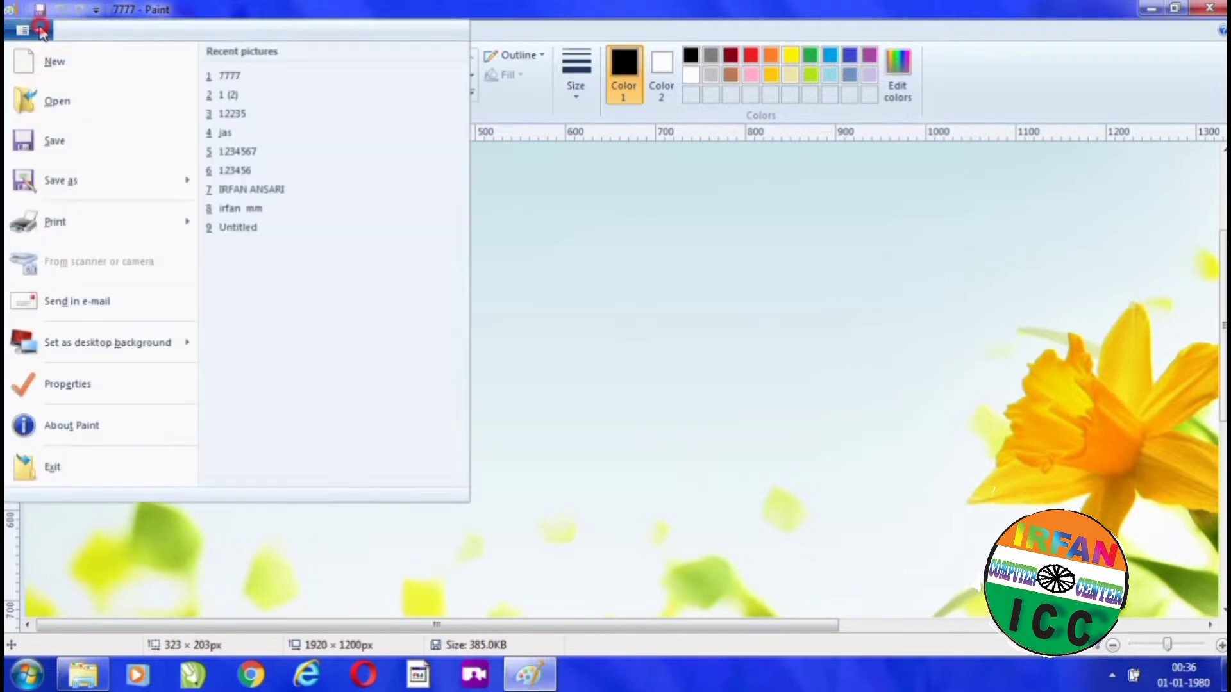
left_click(132, 418)
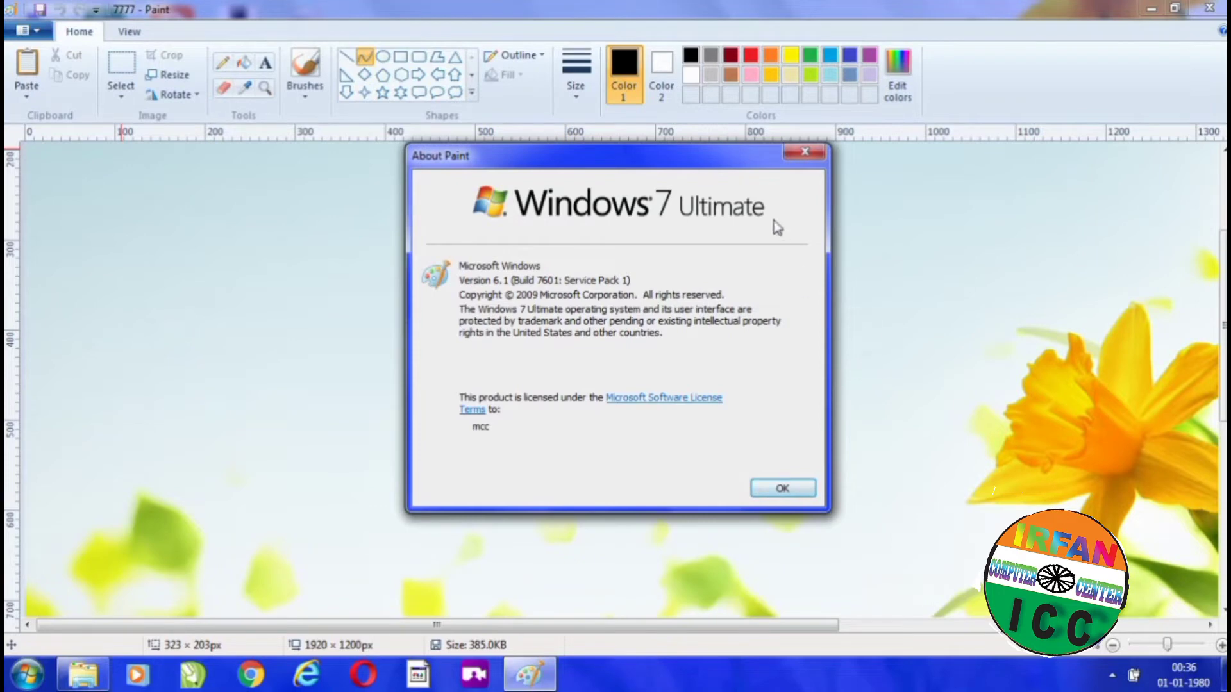
left_click(805, 151)
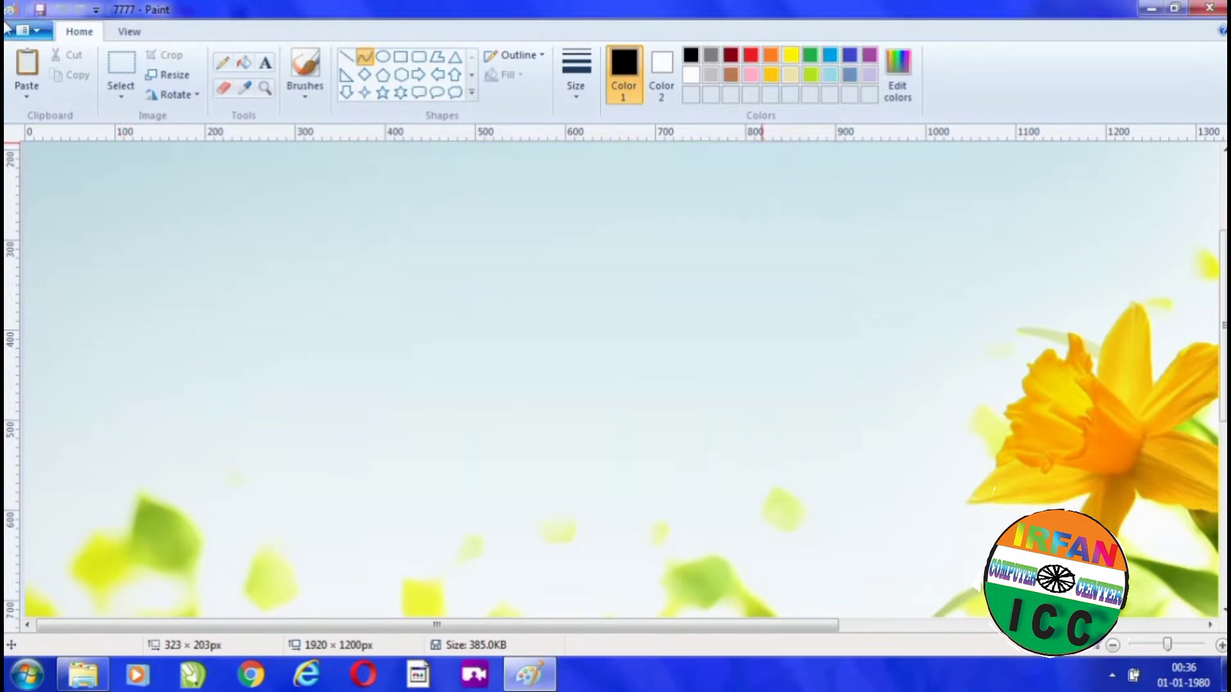
Exit Paint without saving the changes to 7777.jpg.
left_click(28, 30)
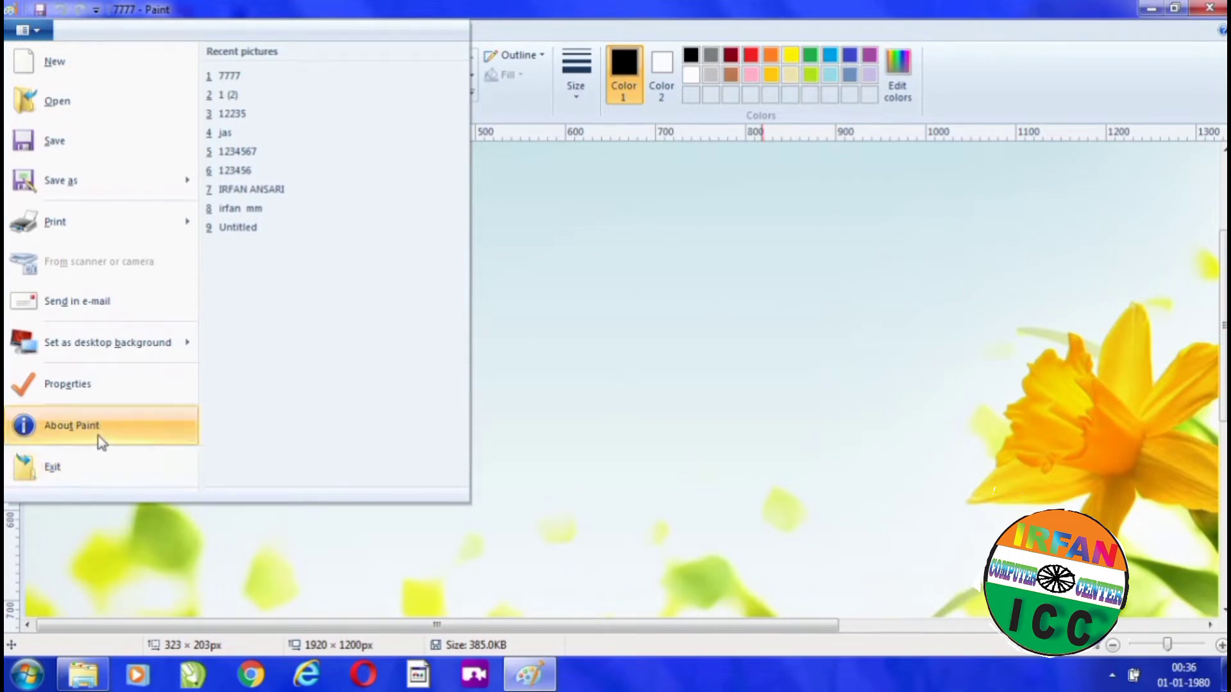
left_click(145, 469)
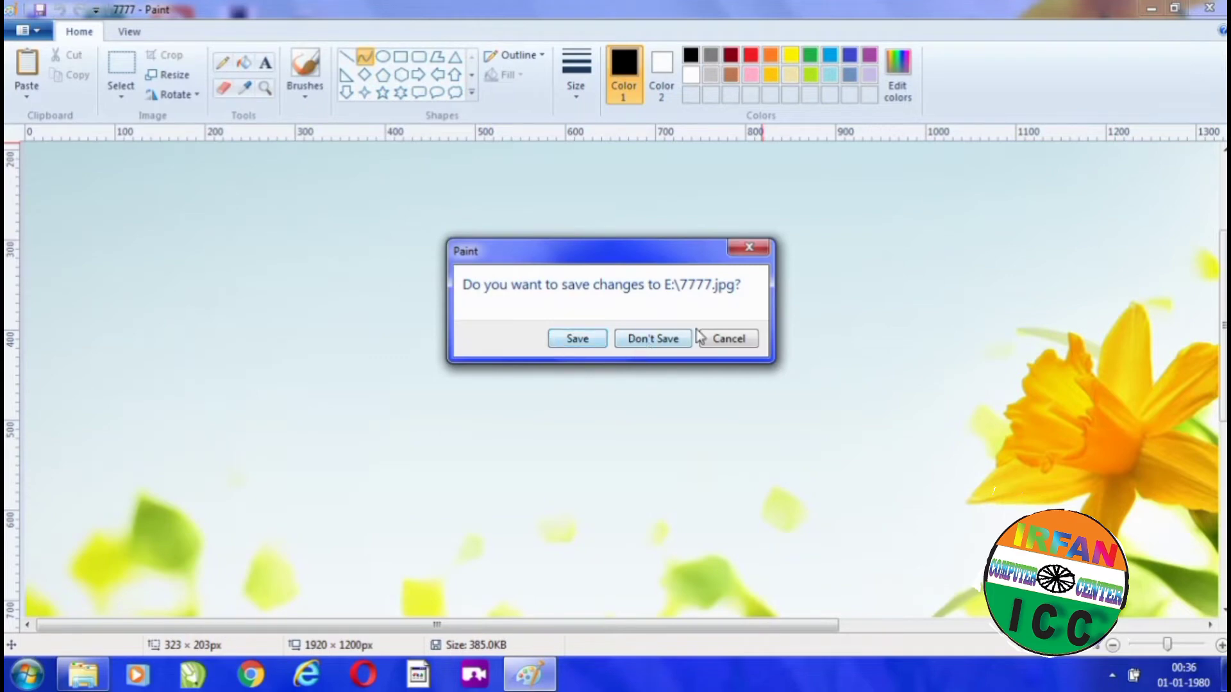
left_click(675, 340)
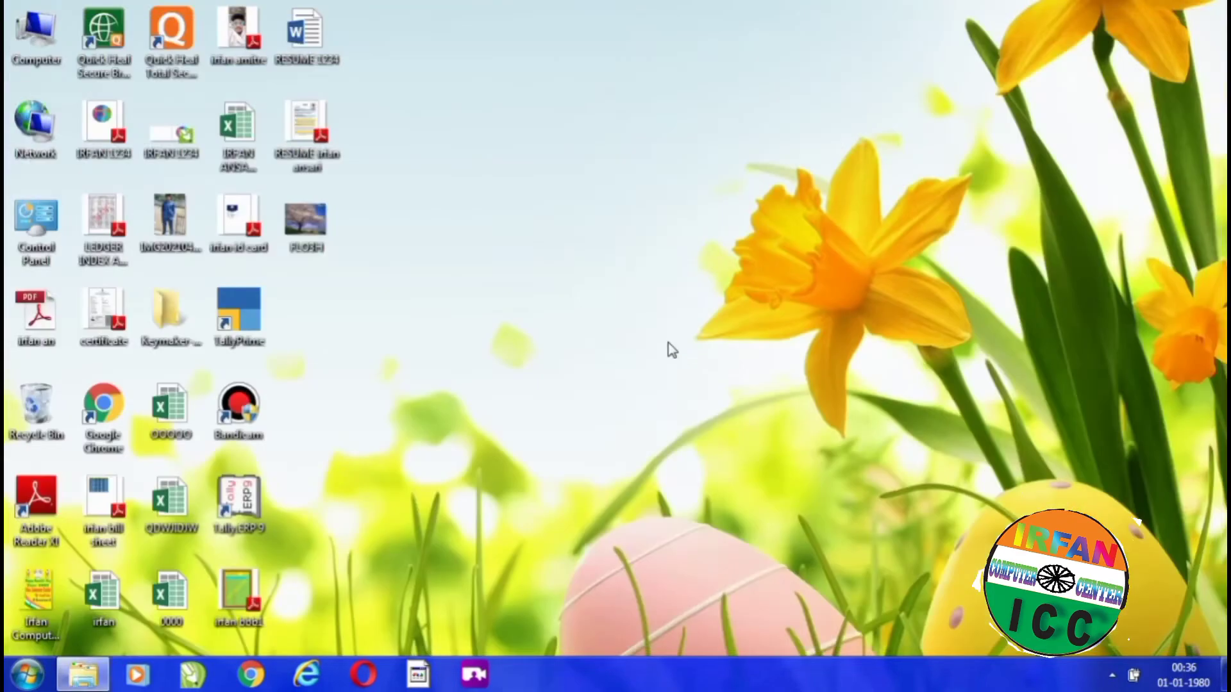
Refresh the desktop twice.
right_click(562, 130)
left_click(610, 183)
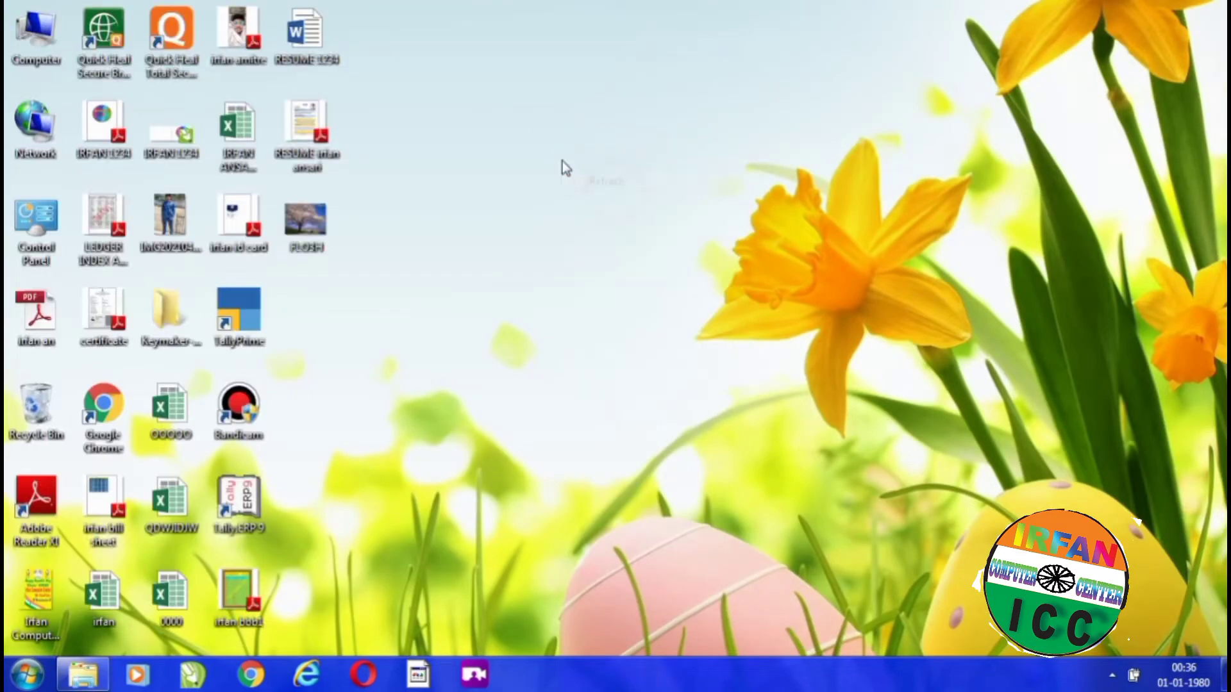
right_click(610, 164)
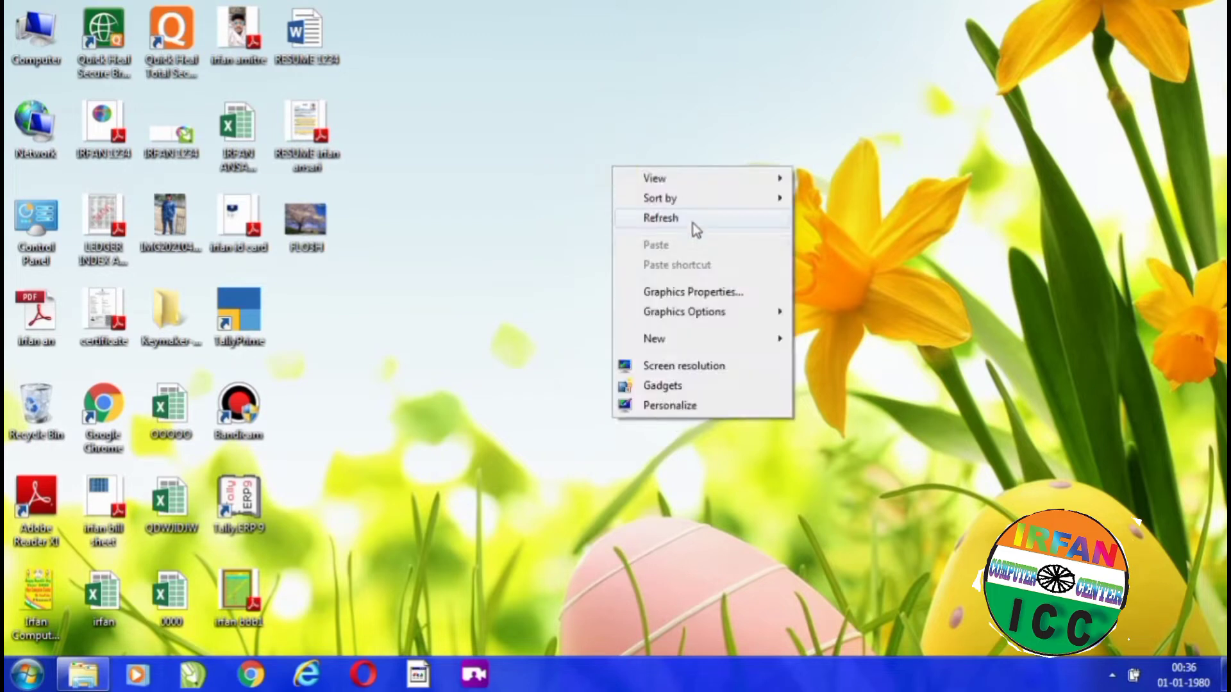
left_click(691, 215)
Start Paint again with a blank untitled picture.
left_click(26, 675)
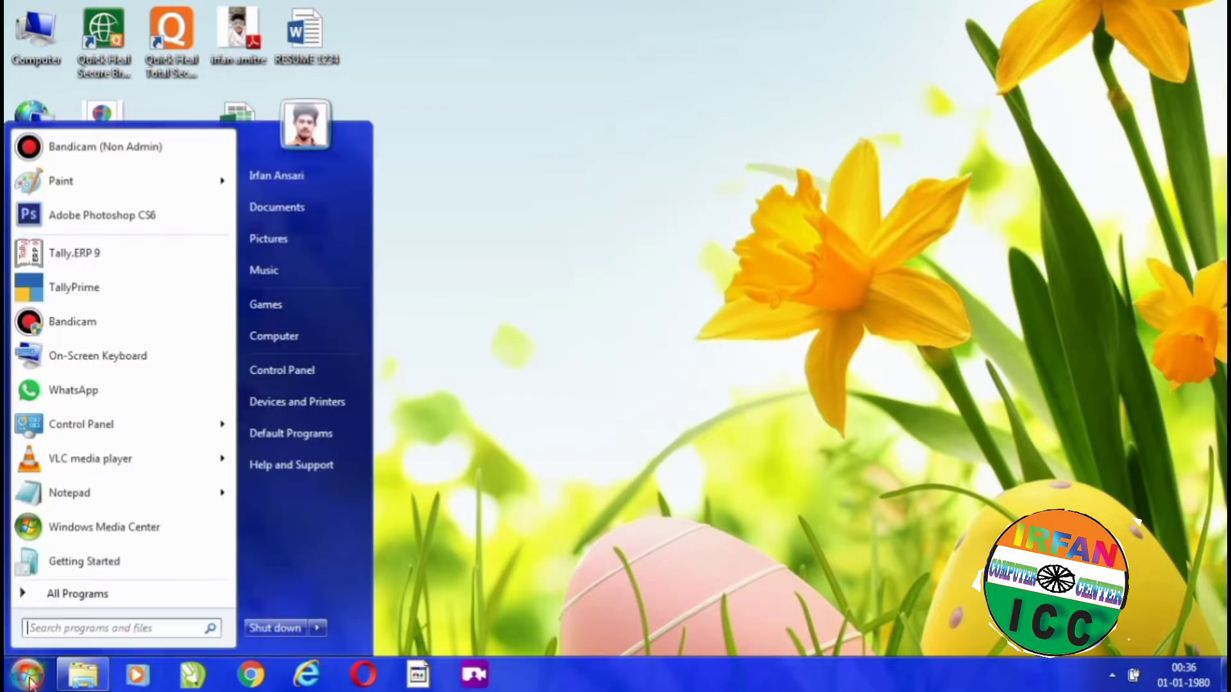
left_click(52, 185)
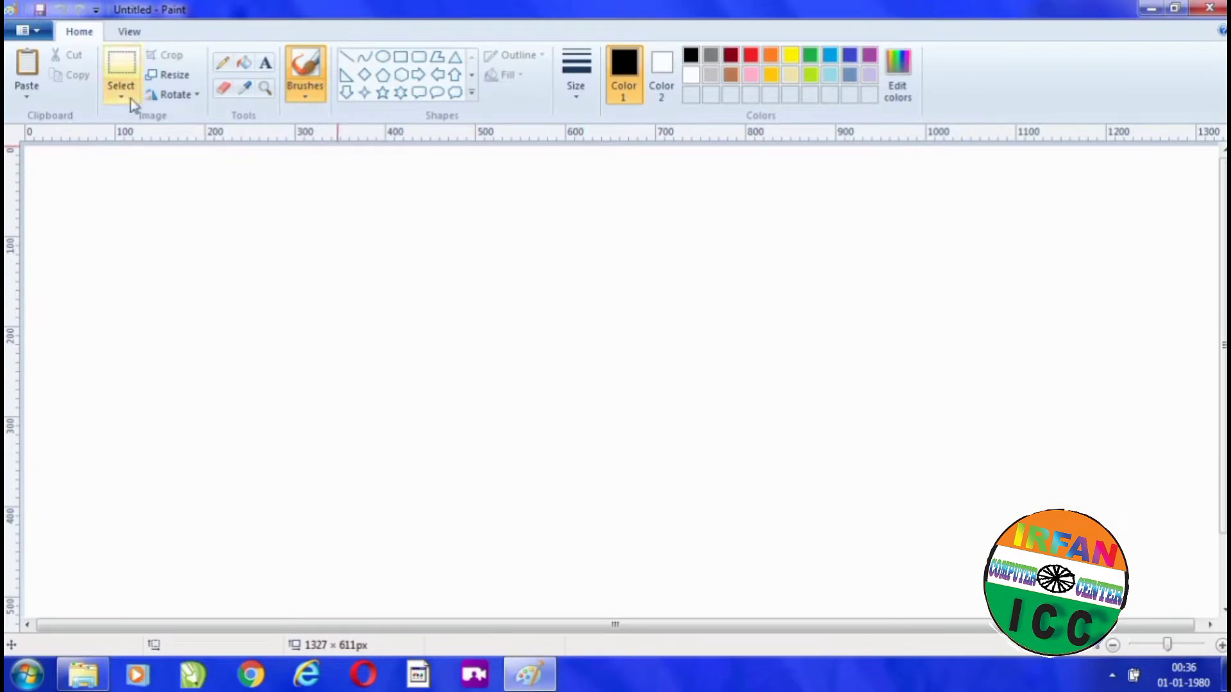
left_click(25, 31)
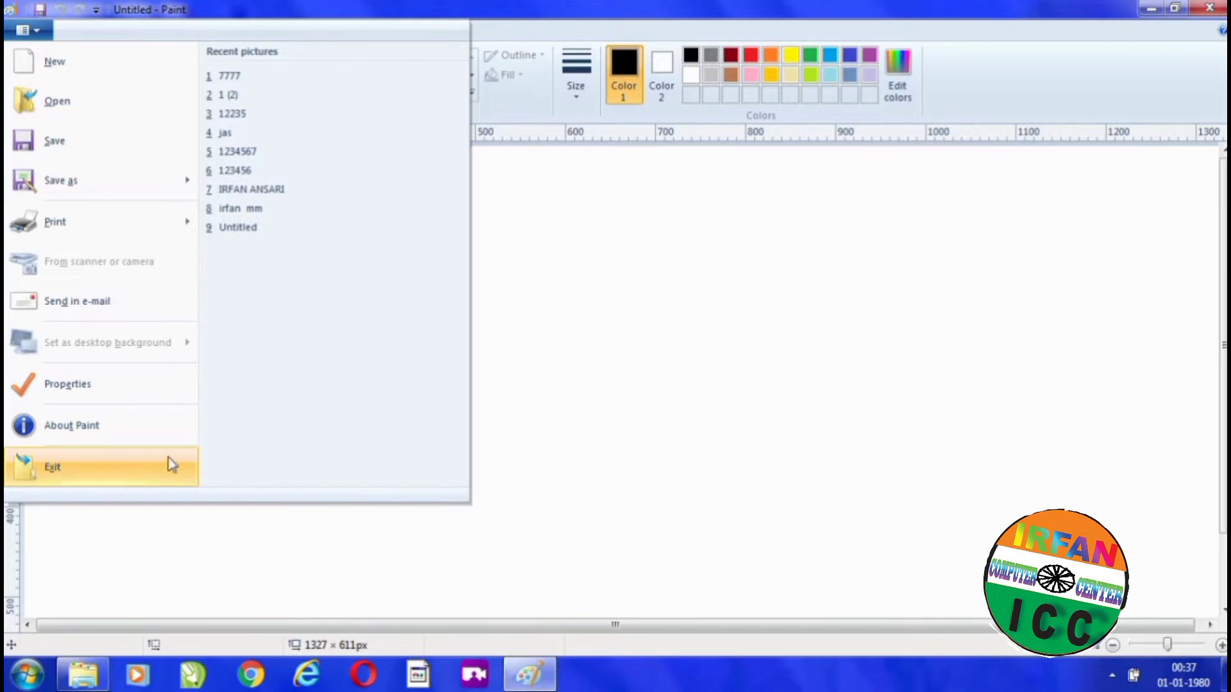
left_click(776, 318)
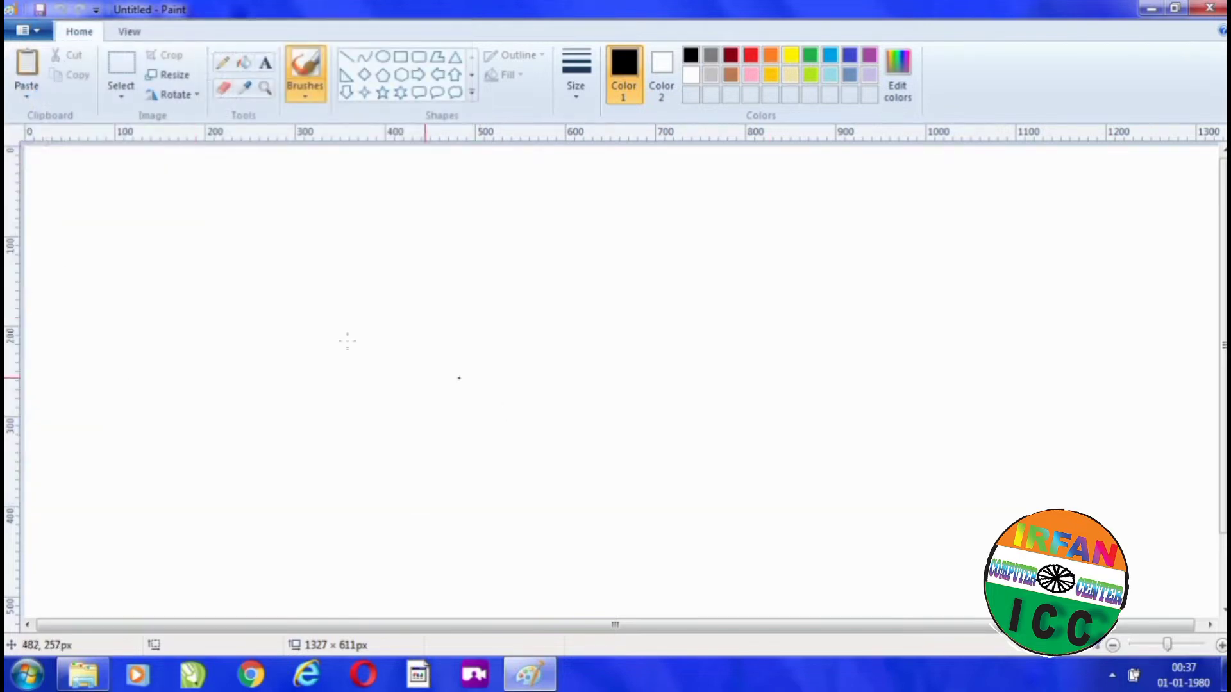
Paste the blue bird image from the clipboard and move it to the middle of the canvas.
left_click(27, 96)
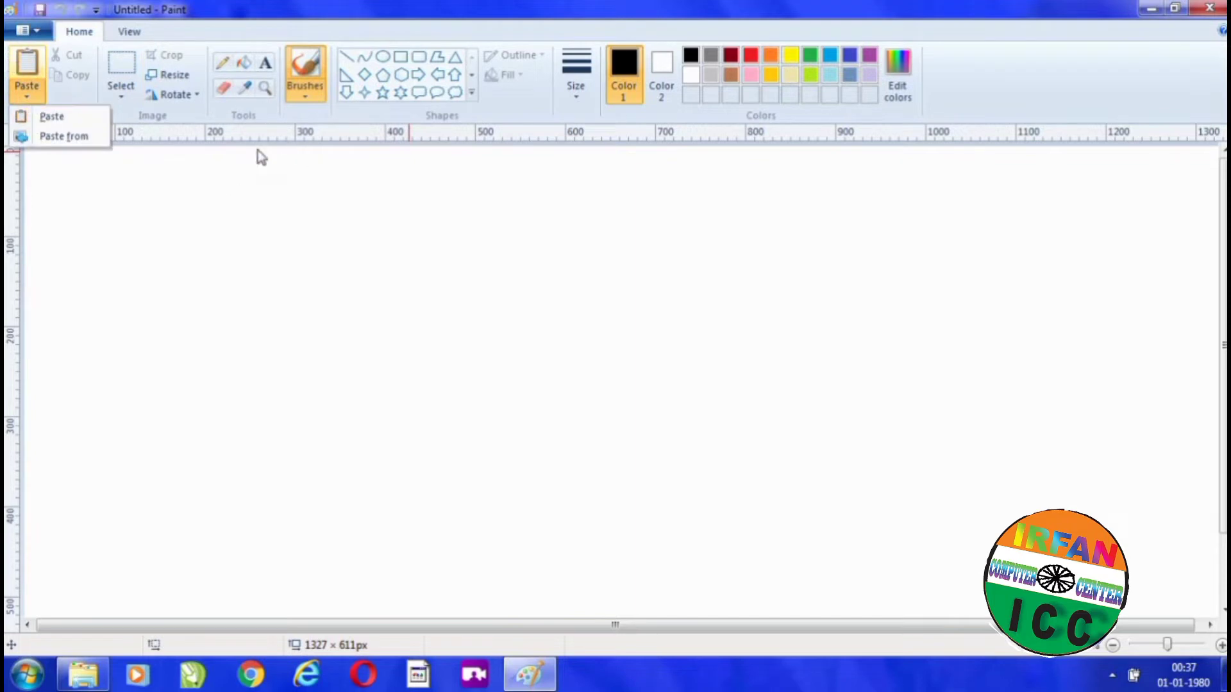
left_click(261, 165)
left_click(27, 97)
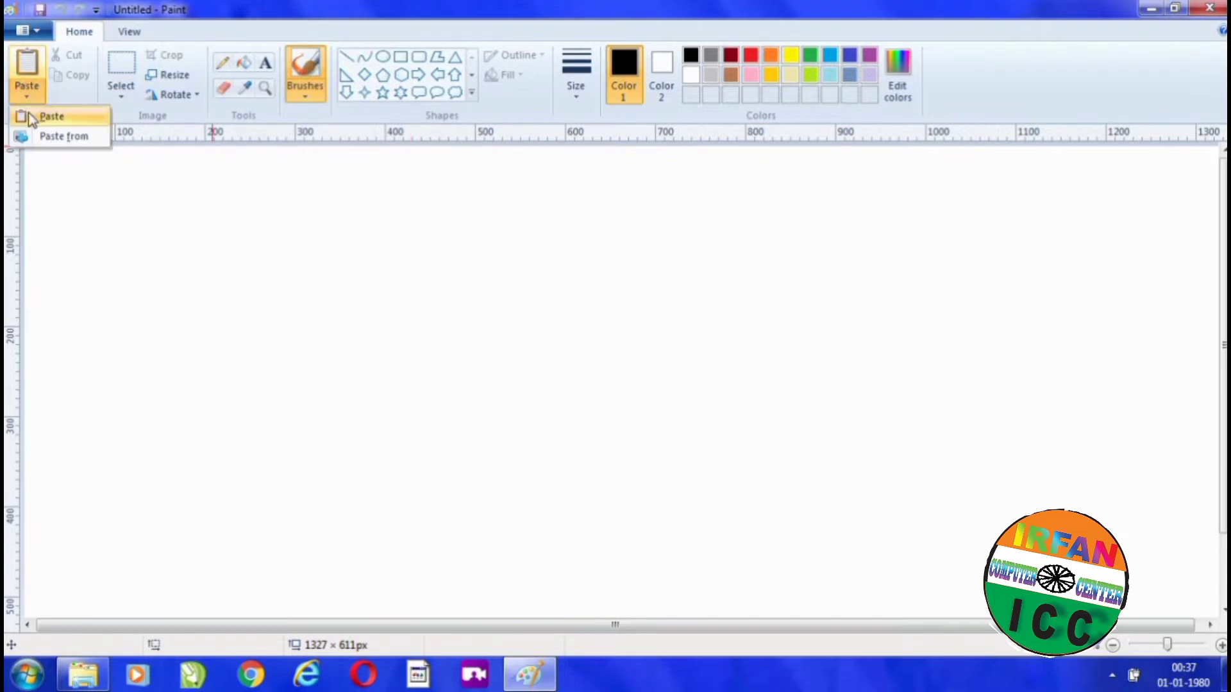
left_click(67, 116)
left_click_drag(546, 351, 783, 307)
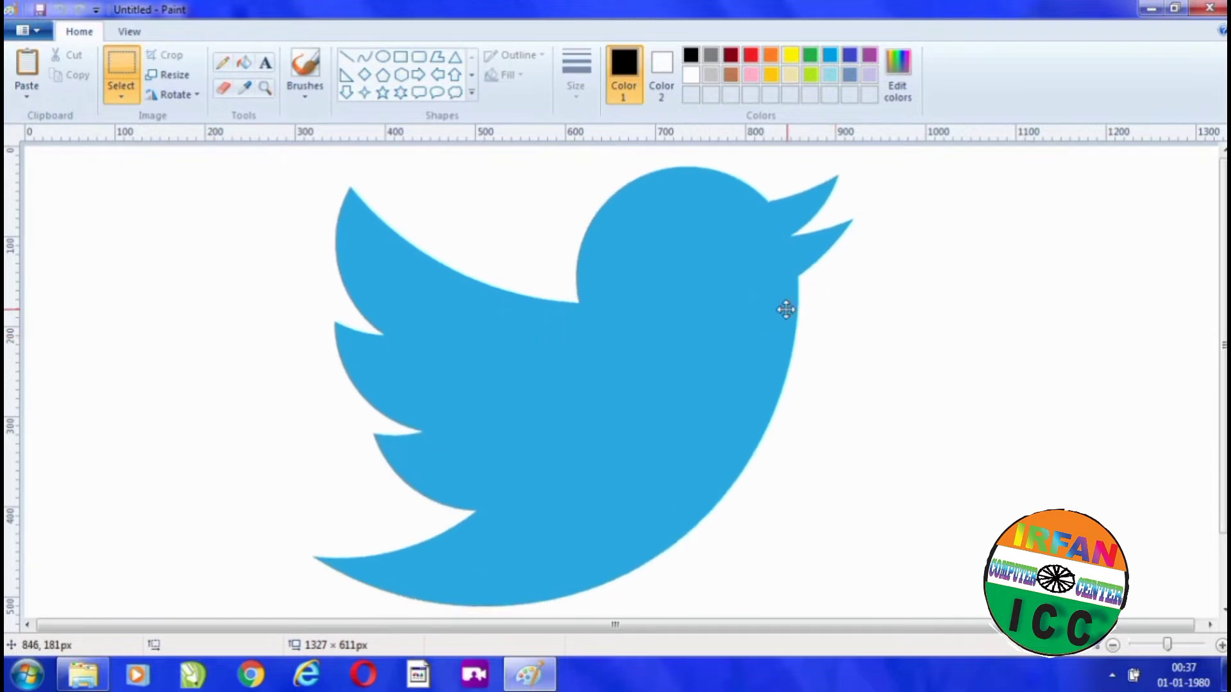
Paste the picture file 1 (2) from Local Disk (E:) into the canvas.
left_click(26, 98)
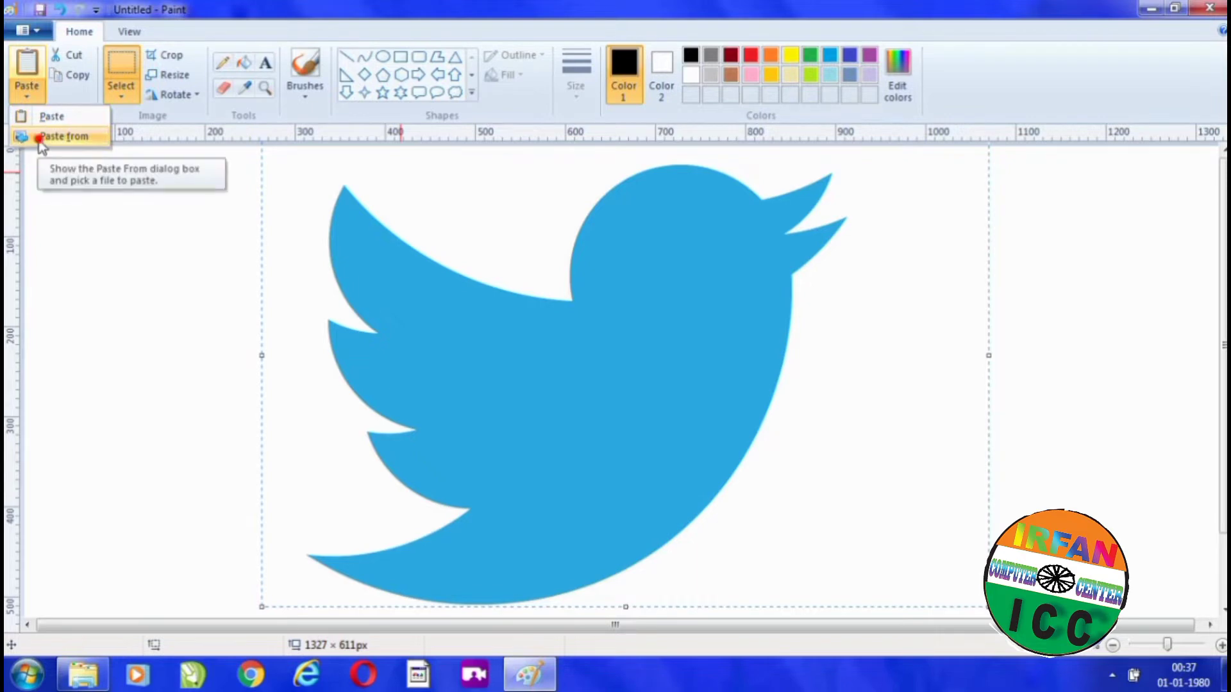
left_click(132, 116)
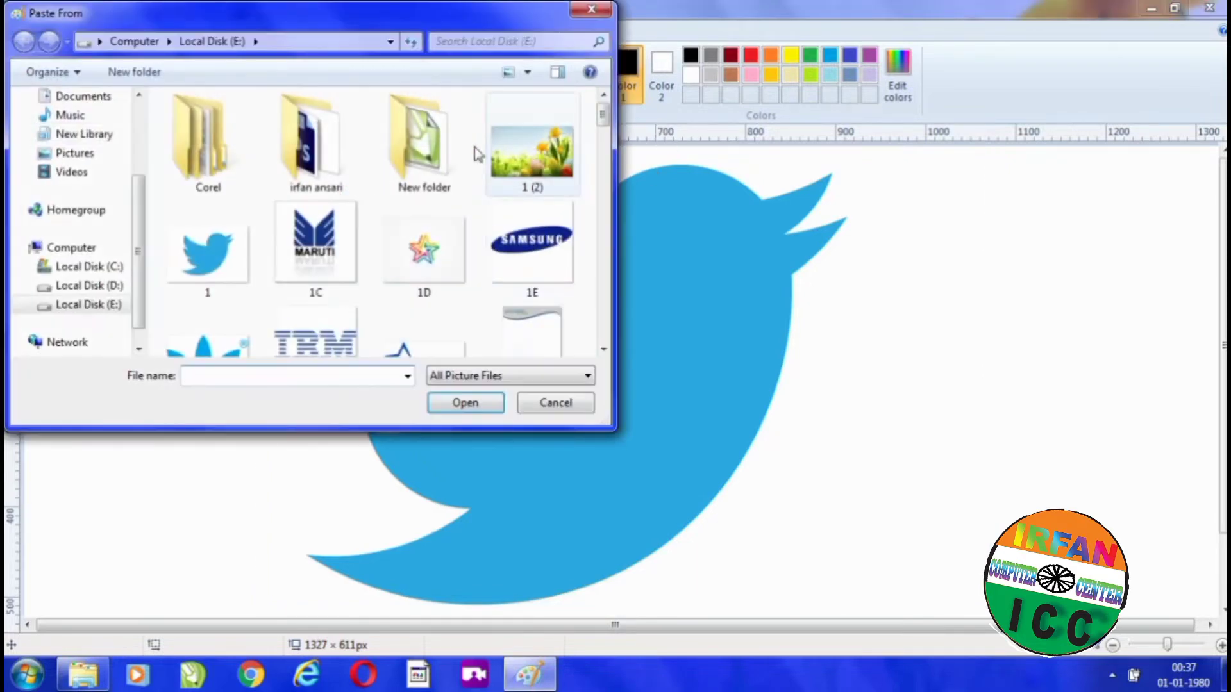
double_click(521, 146)
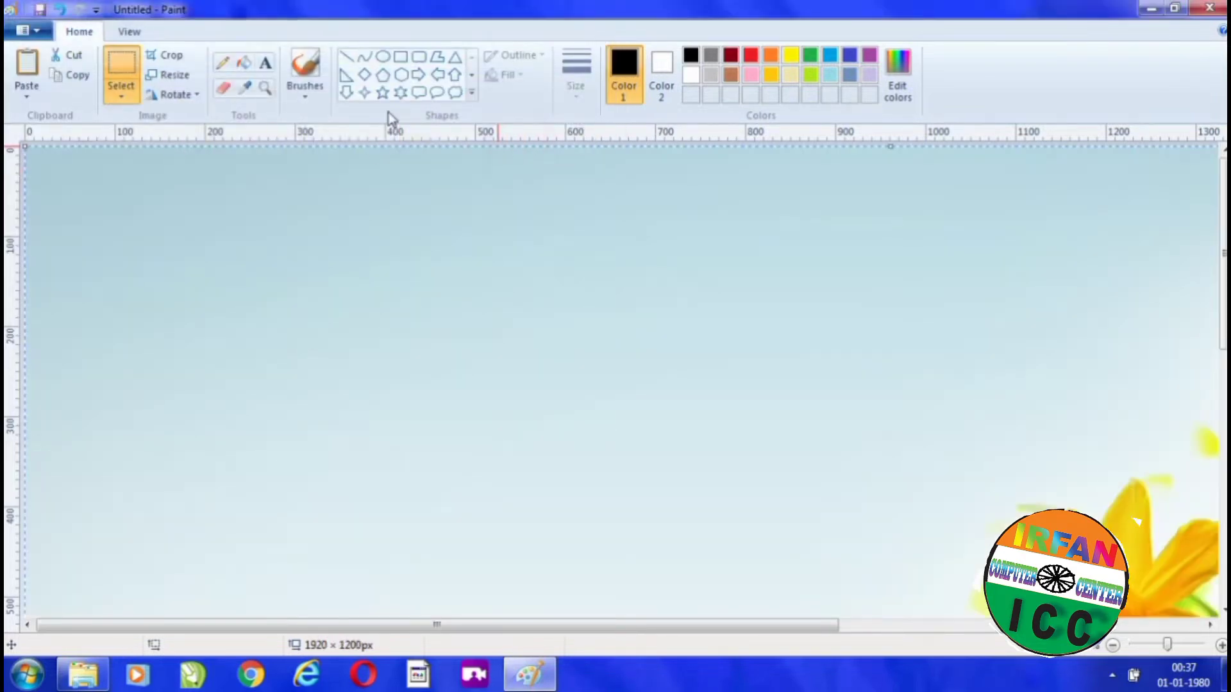
Paste the blue bird image from the clipboard over the flower picture.
left_click(27, 93)
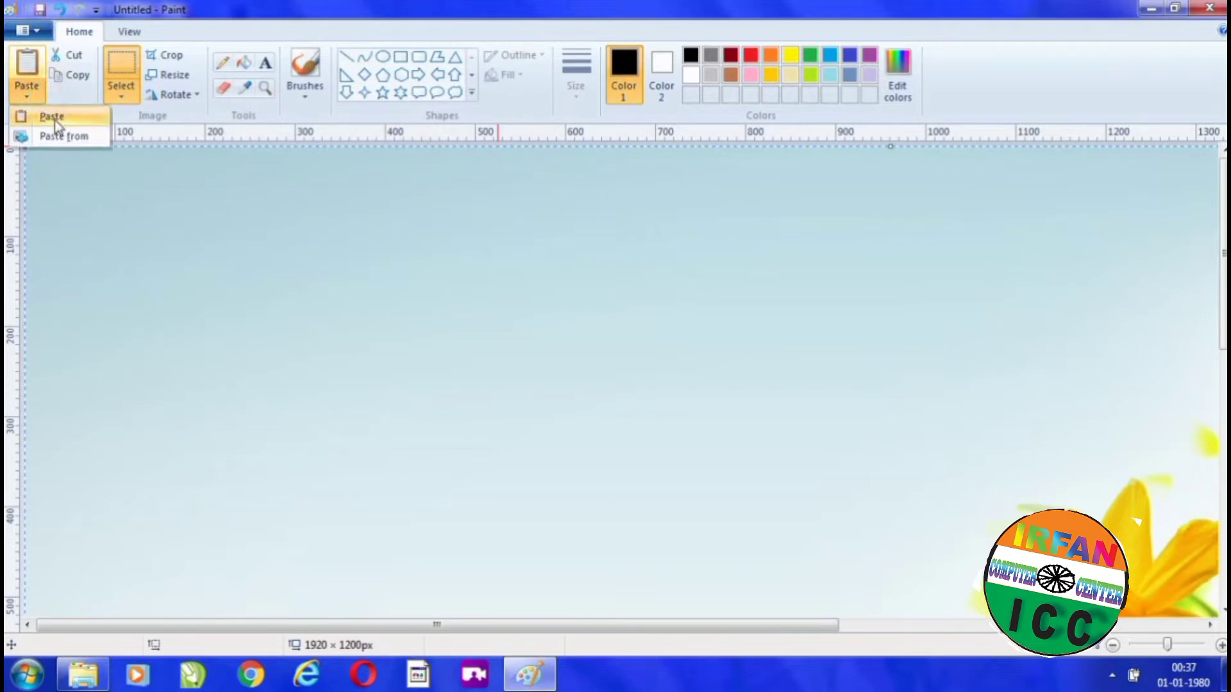
left_click(51, 117)
scroll(615, 378, "down", 3)
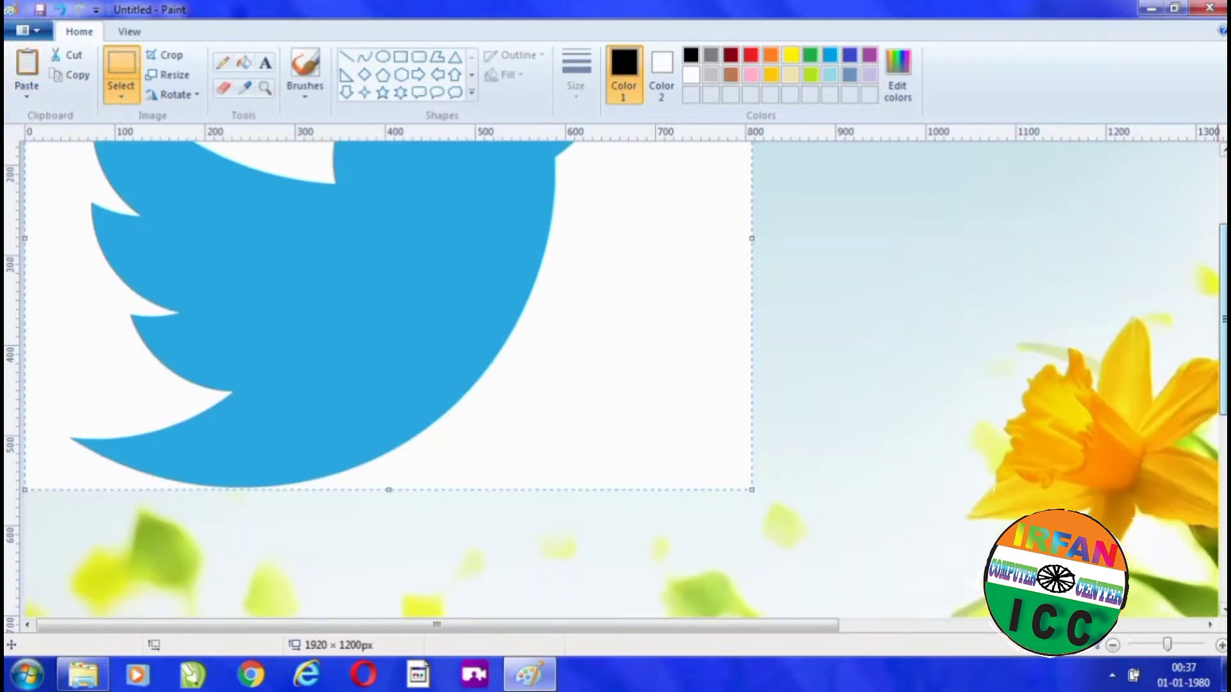
scroll(616, 379, "down", 2)
scroll(1212, 174, "up", 5)
Shift the pasted bird image slightly up and to the left, and cut it from the picture.
left_click_drag(663, 277, 627, 256)
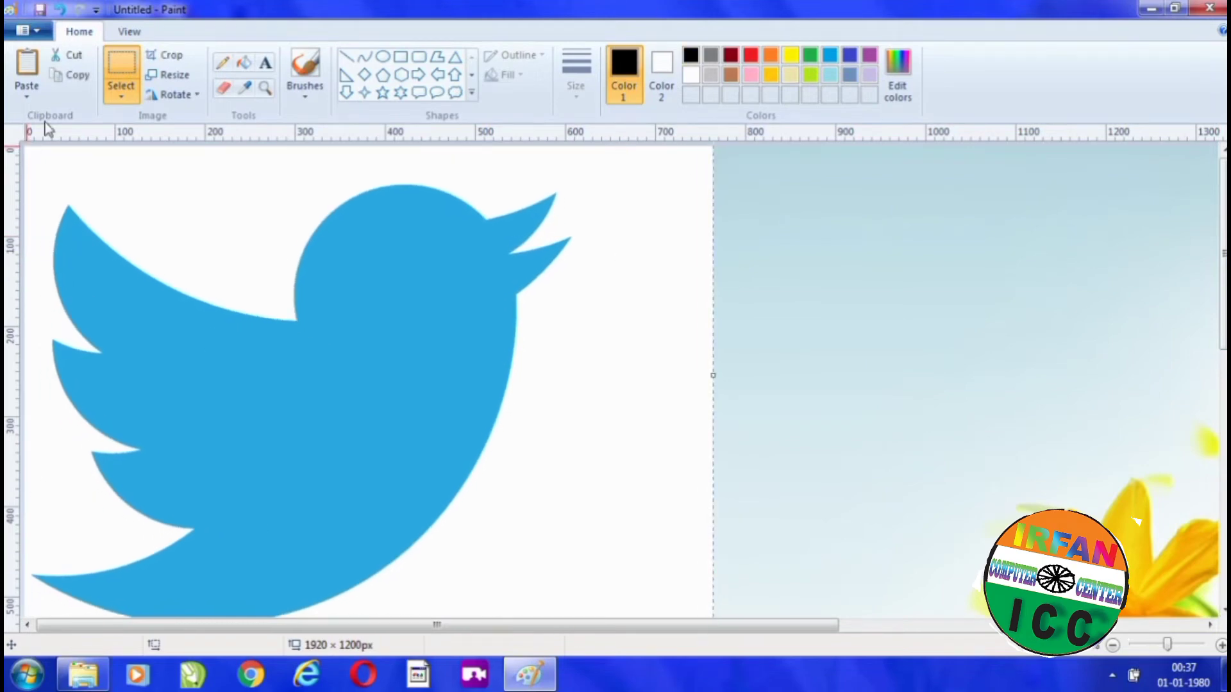
left_click(72, 55)
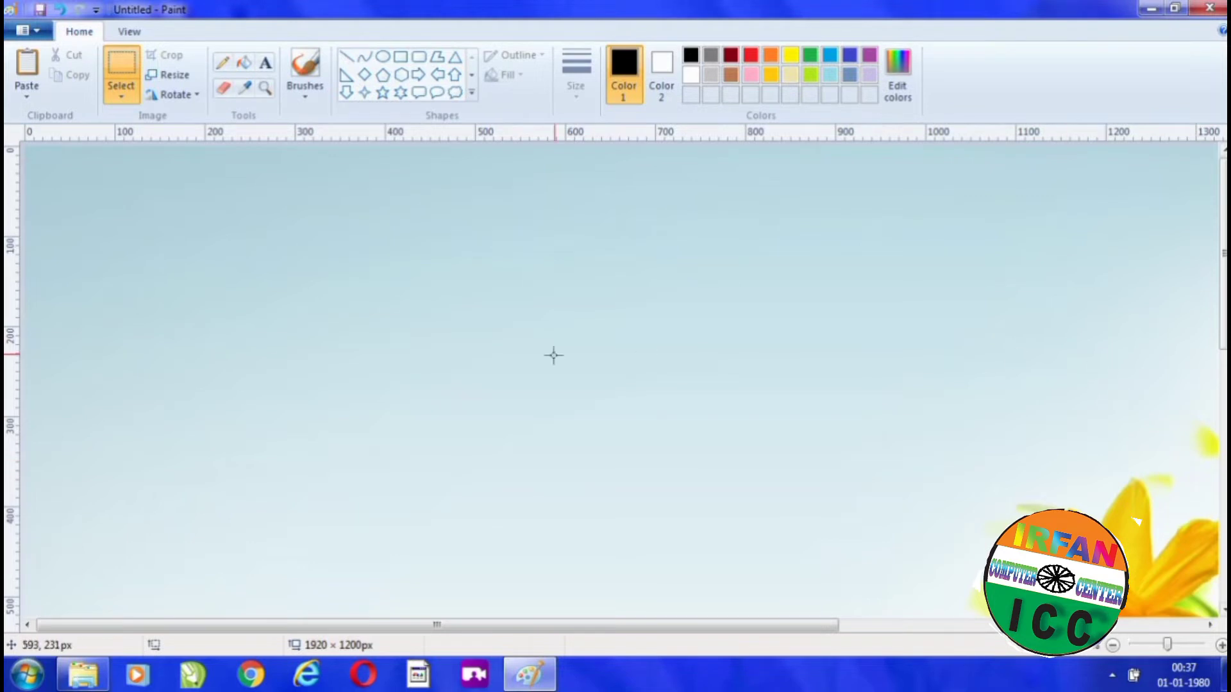
Undo back to the blue bird on the white canvas, select it with an area of about 728 × 505 px, and cut it.
key("ctrl+z")
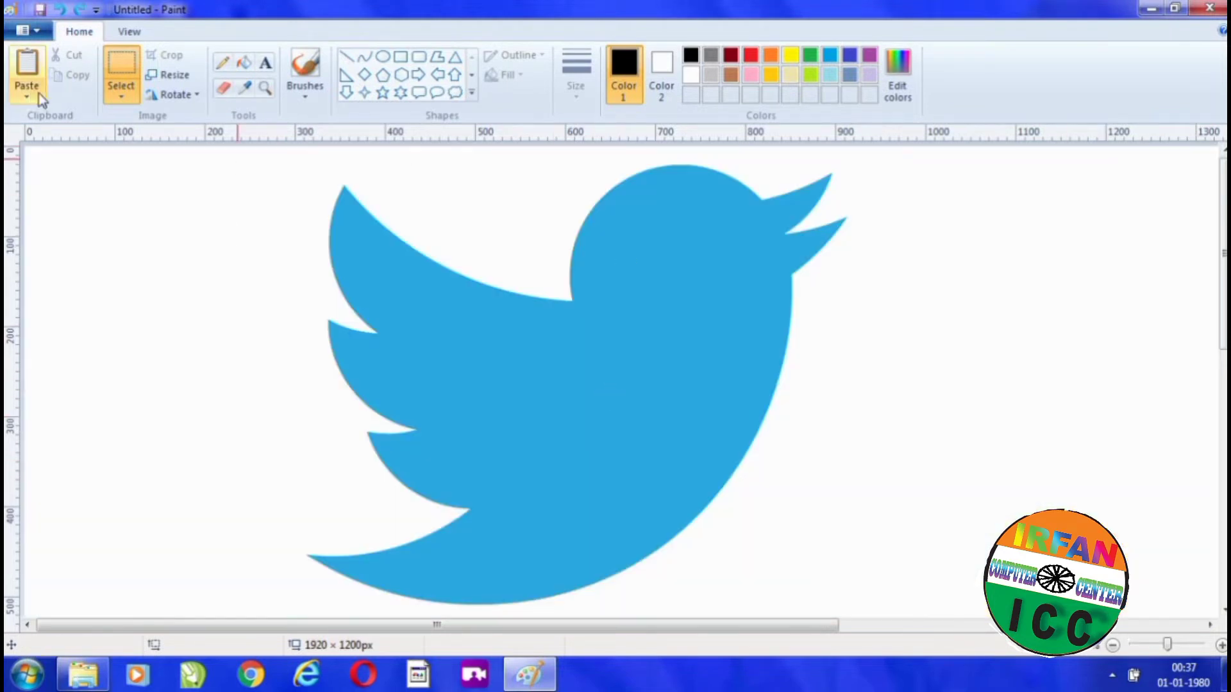
left_click(485, 318)
left_click_drag(601, 293, 628, 339)
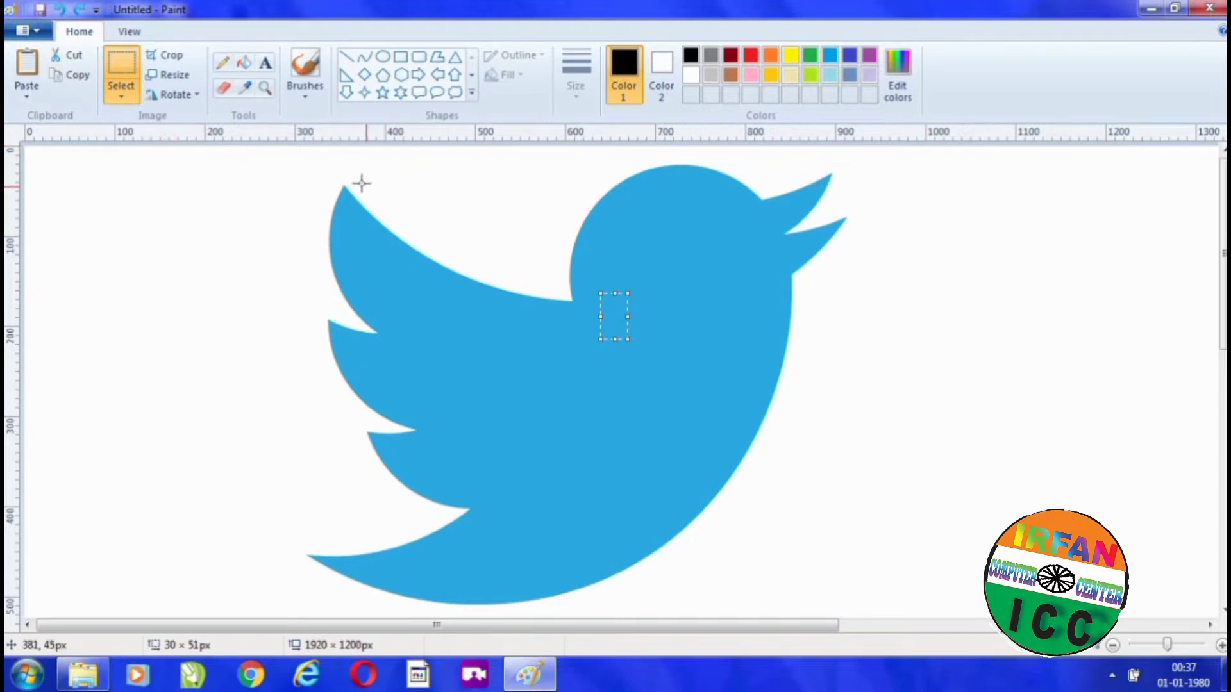
left_click_drag(304, 158, 959, 613)
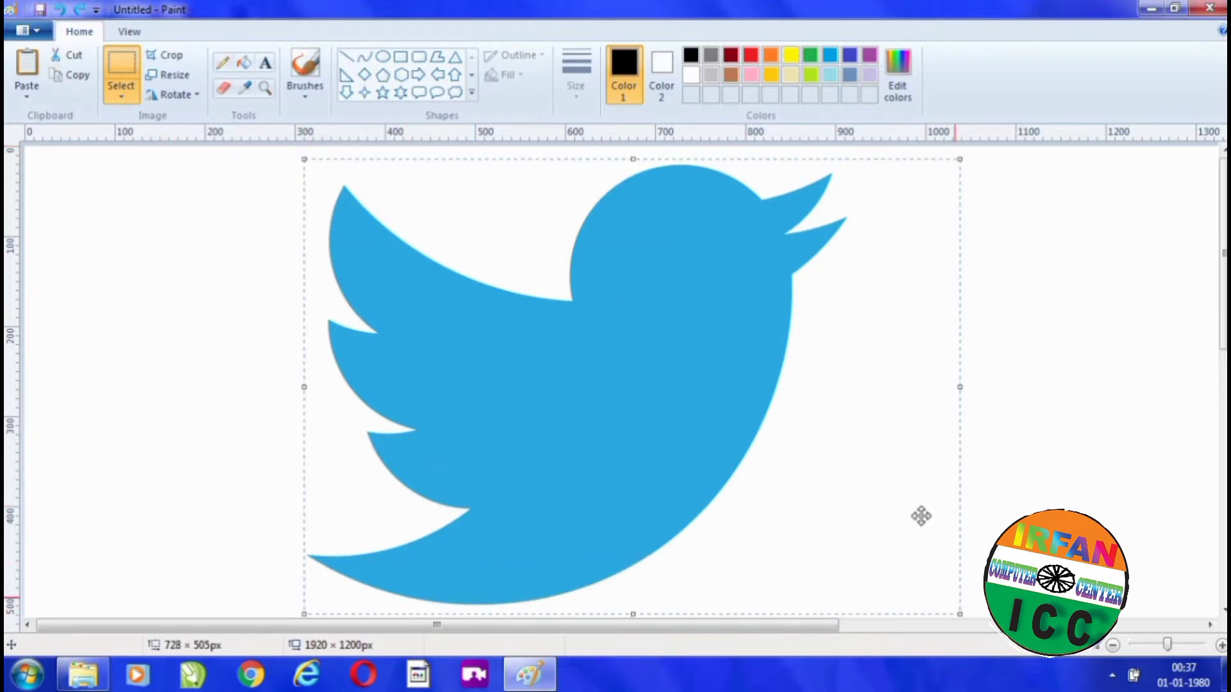
left_click_drag(618, 281, 629, 316)
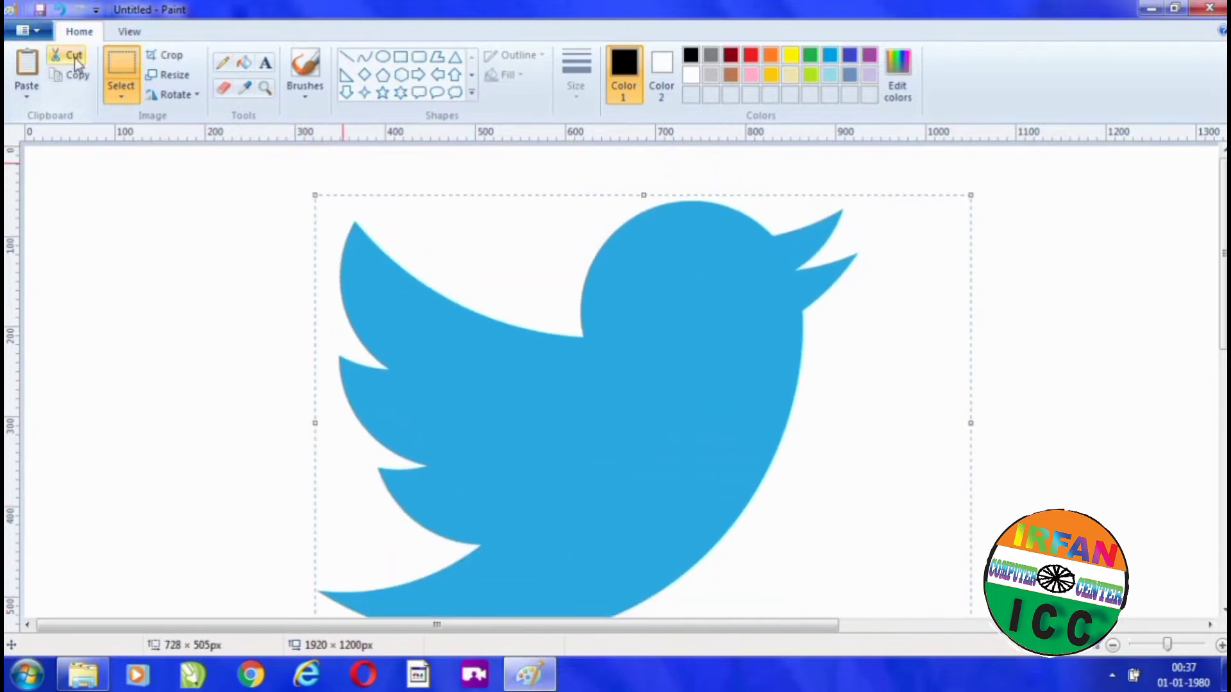
left_click(75, 59)
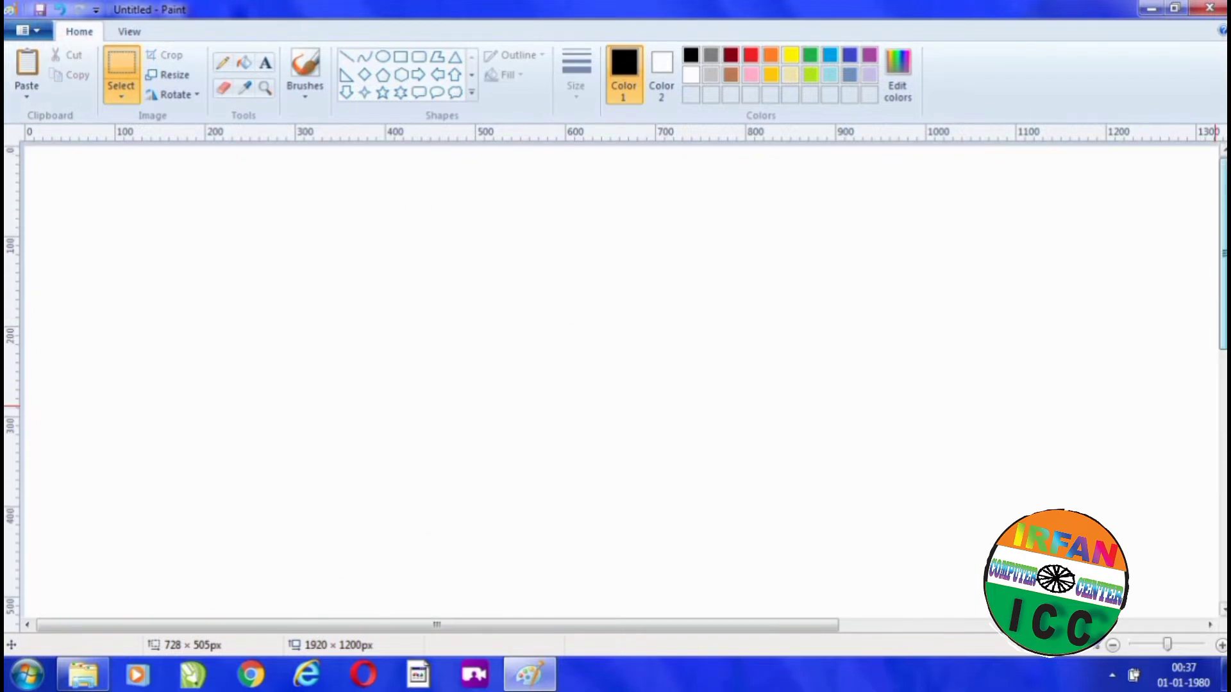
Turn on transparent selection for the selection tool.
left_click(110, 89)
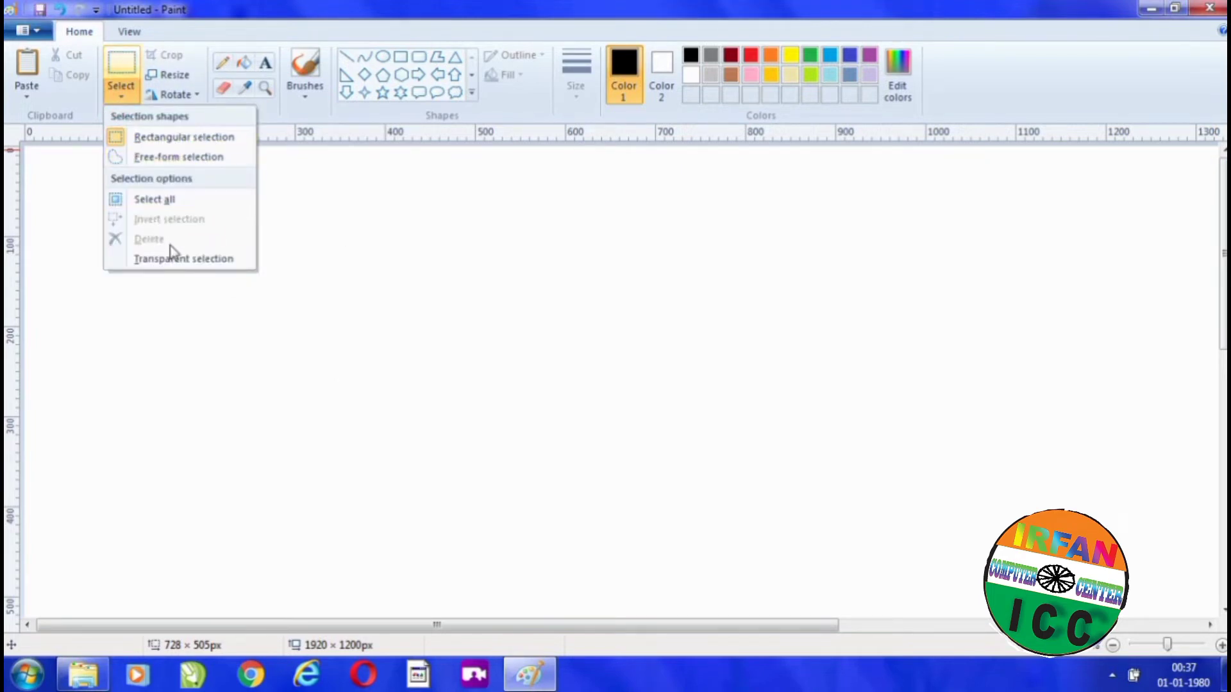
left_click(172, 263)
left_click_drag(153, 241, 502, 405)
Draw a black diagonal polygon line about 458 × 253 px and a red rounded rectangle about 557 × 268 px overlapping its lower end.
left_click(434, 59)
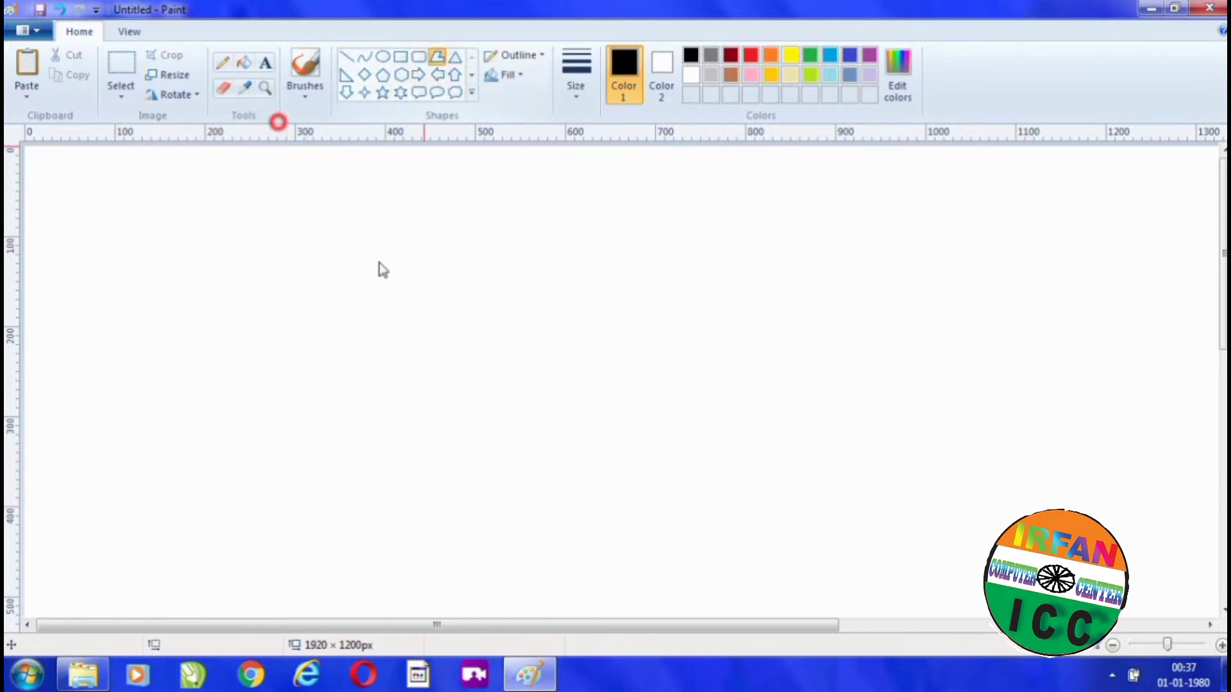
mouse_move(200, 216)
left_mouse_down()
mouse_move(616, 453)
mouse_move(614, 442)
left_mouse_up()
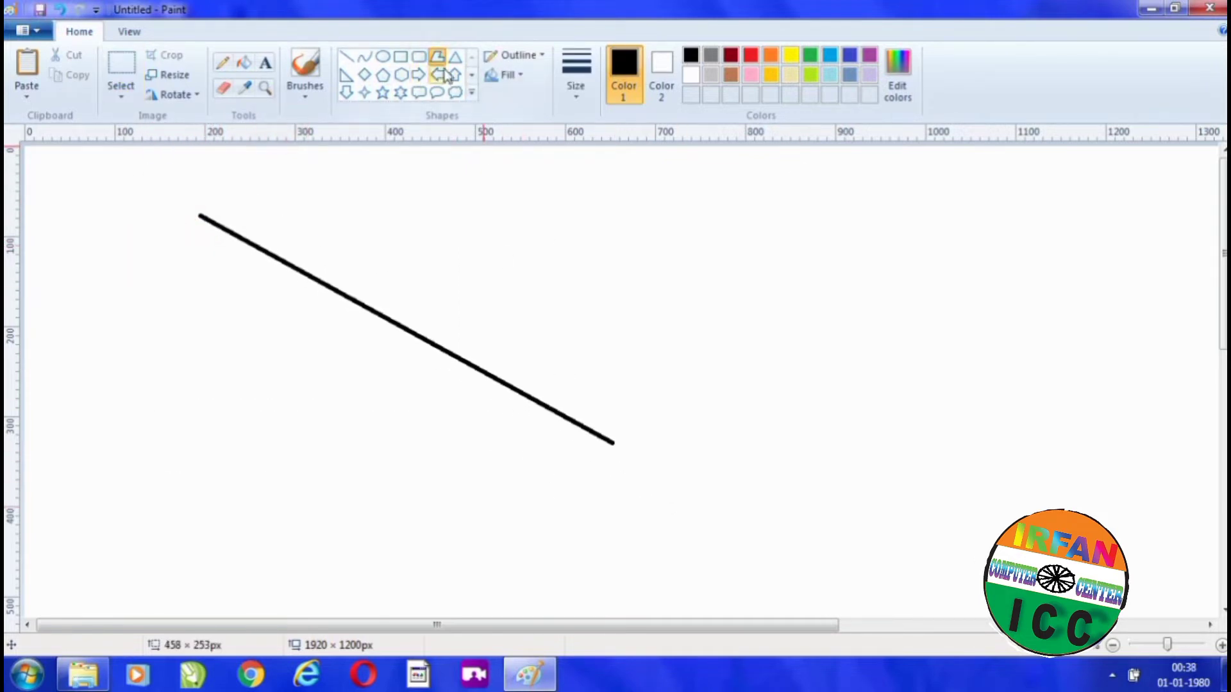
left_click(420, 58)
left_click_drag(449, 237, 952, 477)
left_click(750, 55)
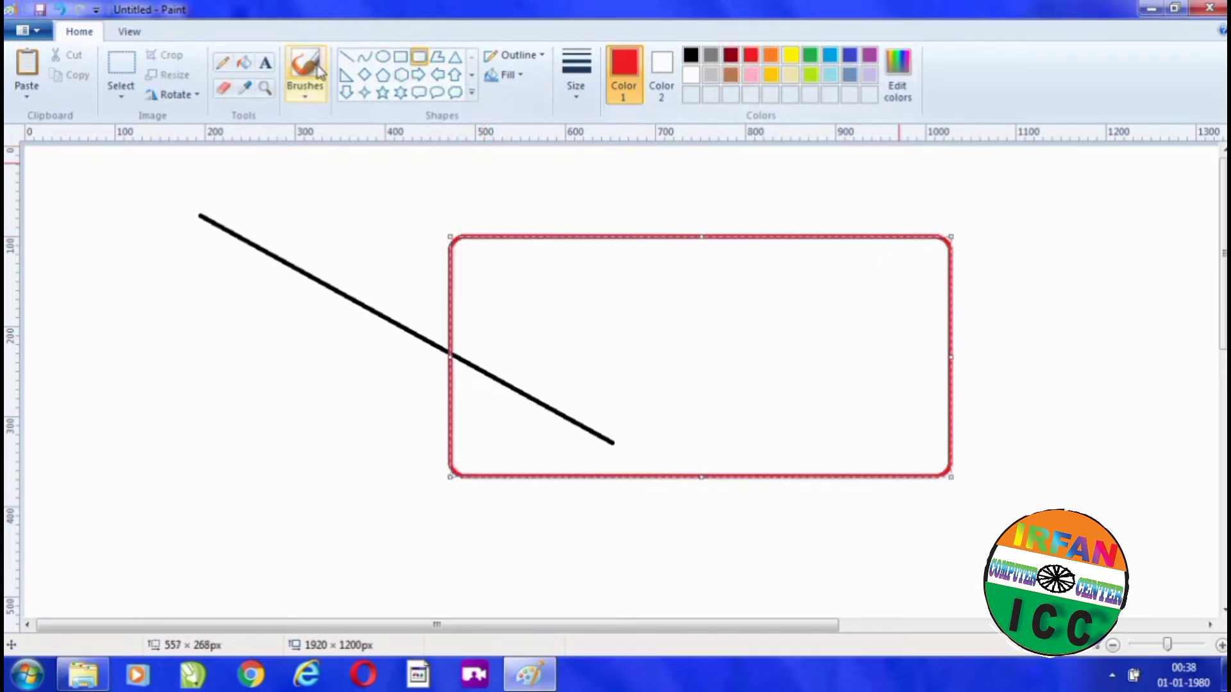
Fill the inside of the red rounded rectangle with yellow.
left_click(244, 62)
left_click(790, 55)
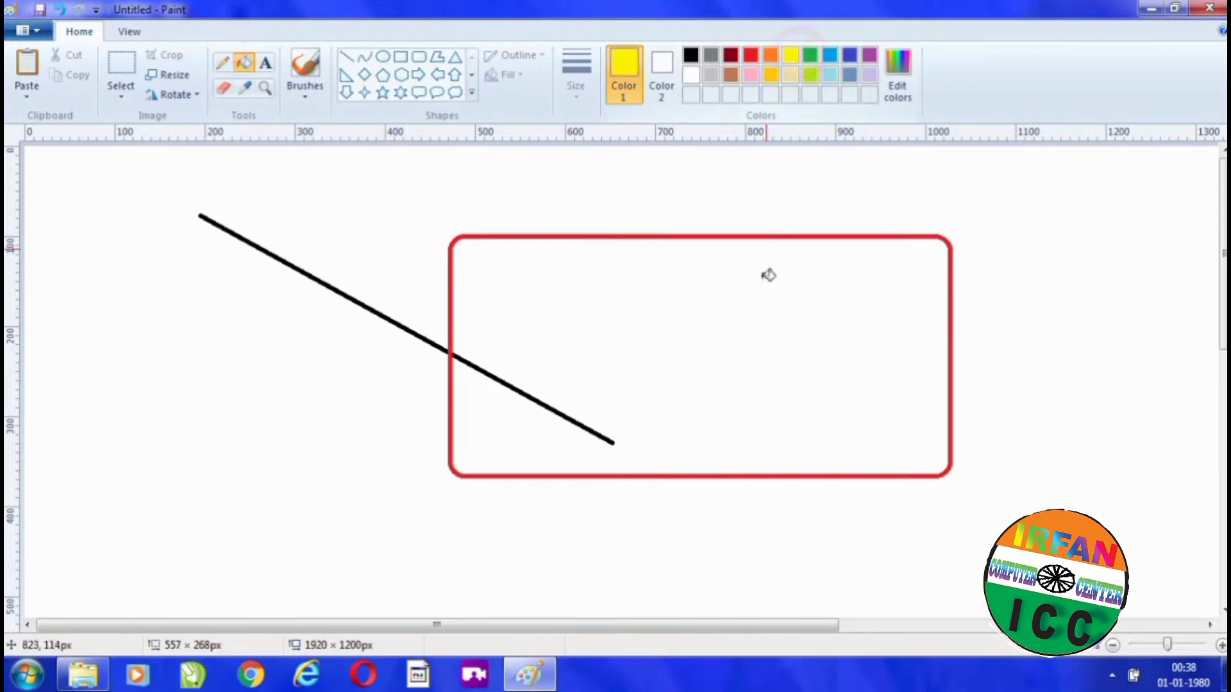
left_click(759, 322)
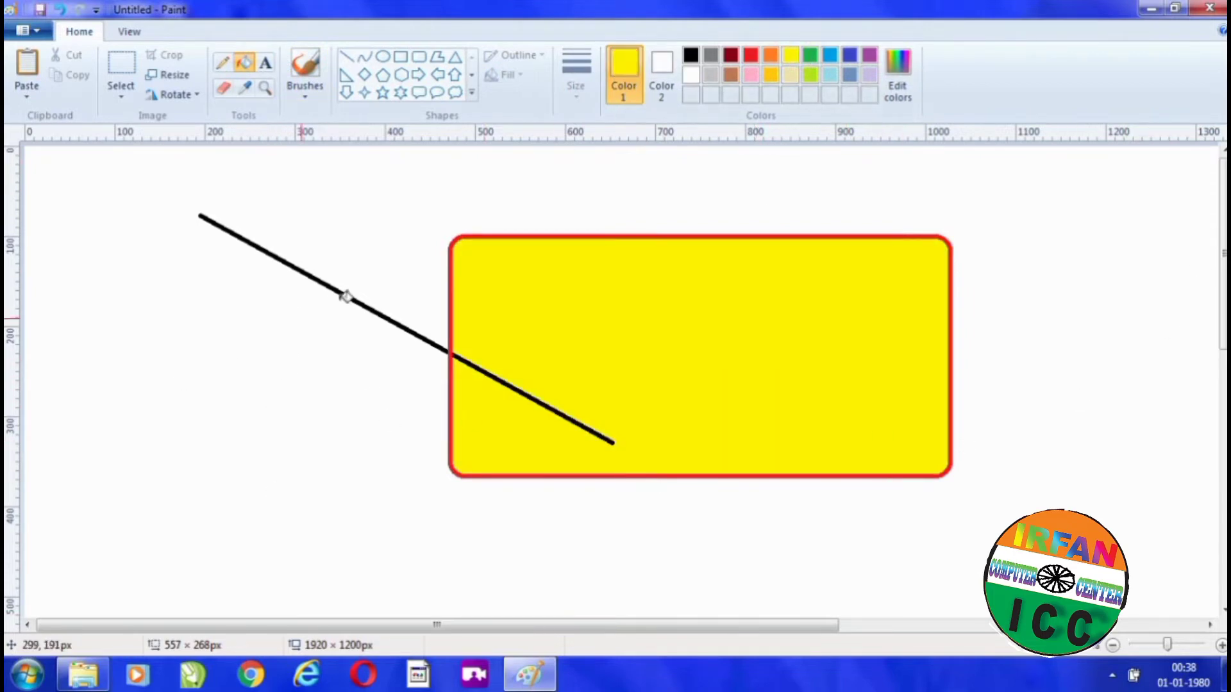
Move a rectangular selection of about 434 × 253 px from the yellow shape's upper part downward, and undo the move.
left_click(121, 91)
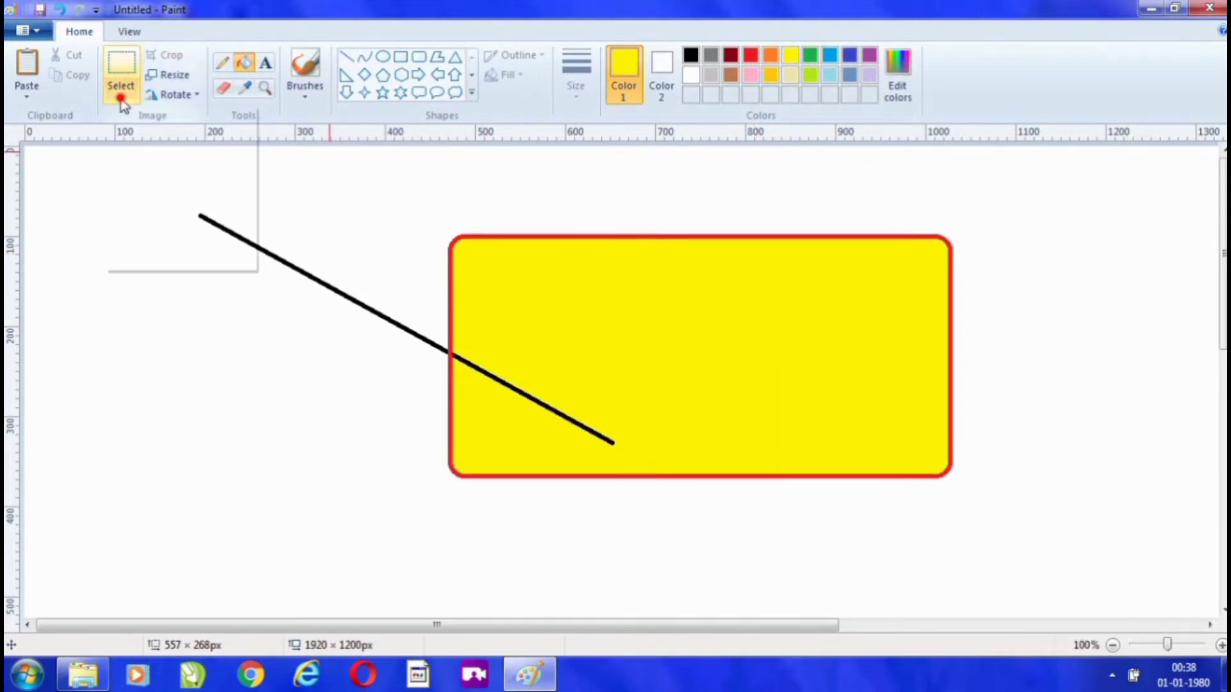
left_click(135, 140)
left_click_drag(502, 201, 892, 429)
left_click_drag(679, 317, 721, 559)
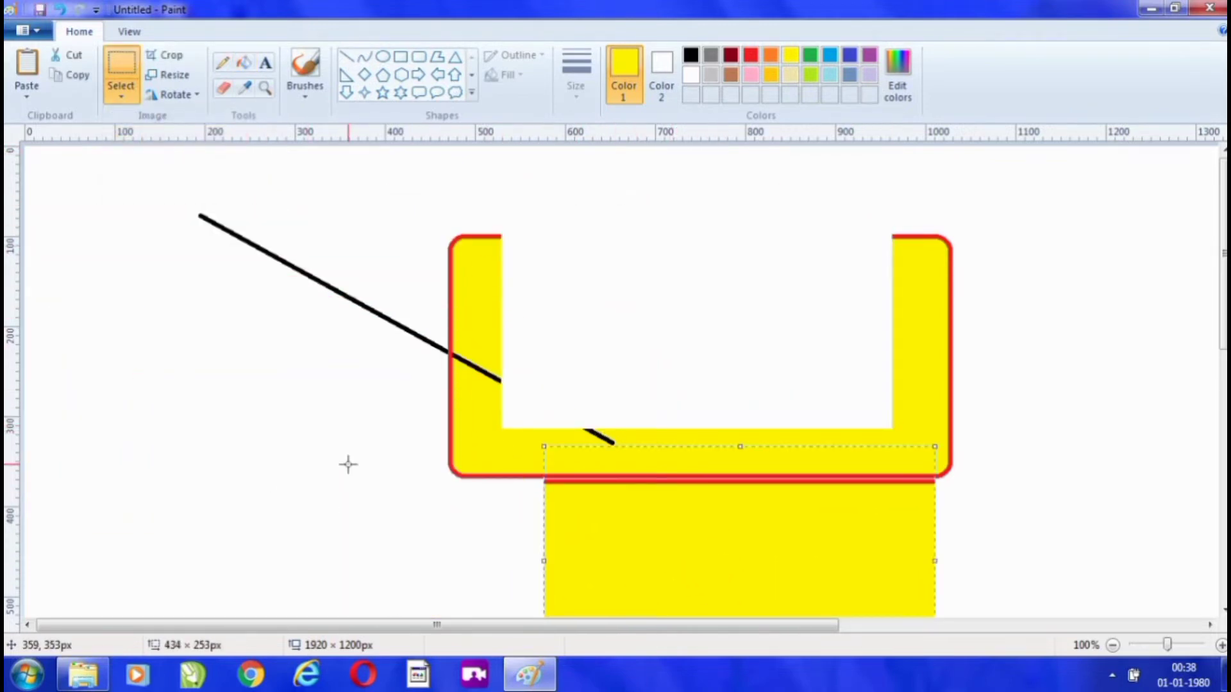
key("ctrl+z")
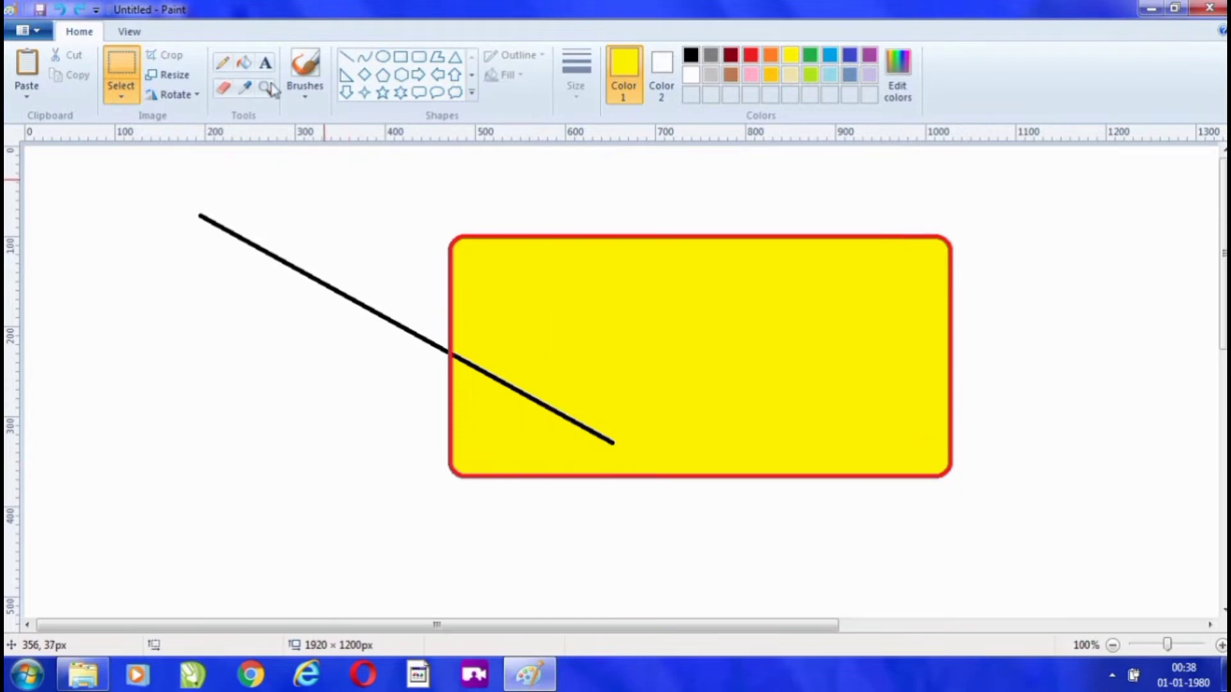
Cut out an irregular piece of the yellow shape's upper edge with Free-form selection, move it beside the shape, and undo the change.
left_click(121, 95)
left_click(168, 156)
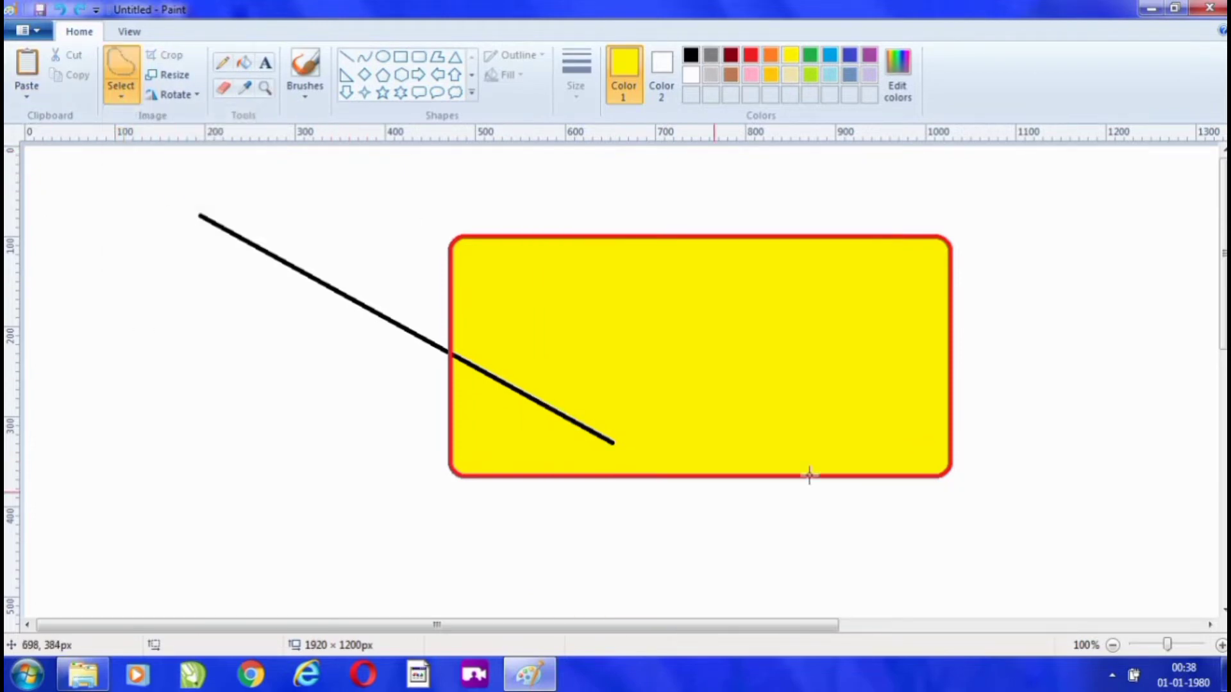
mouse_move(579, 211)
left_mouse_down()
mouse_move(585, 276)
mouse_move(611, 313)
mouse_move(676, 326)
left_mouse_up()
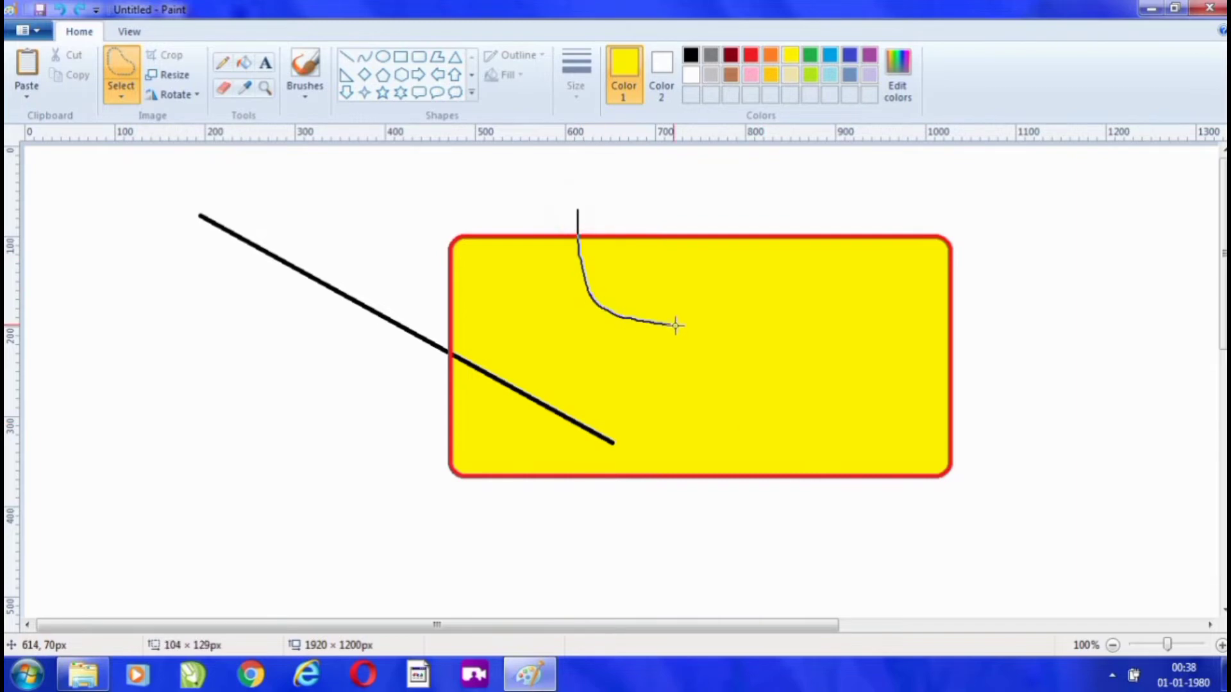
mouse_move(767, 322)
left_mouse_down()
mouse_move(914, 290)
mouse_move(919, 276)
mouse_move(853, 222)
mouse_move(676, 188)
mouse_move(577, 214)
left_mouse_up()
left_click_drag(718, 237, 198, 363)
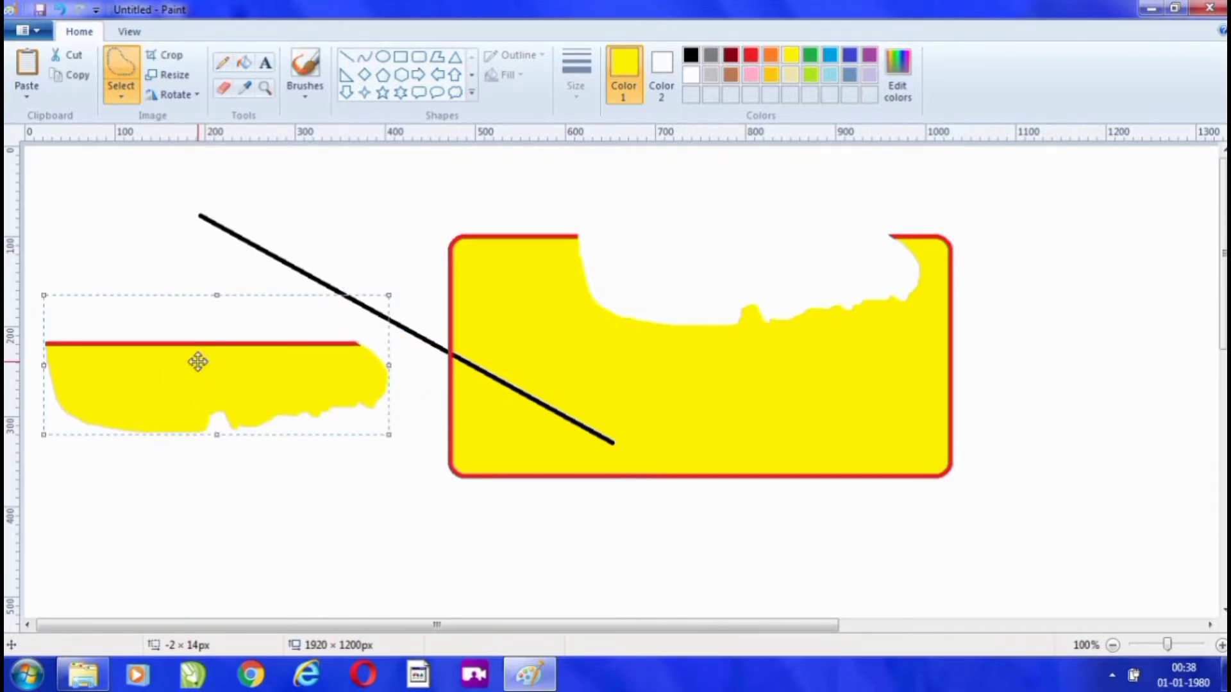
key("ctrl+z")
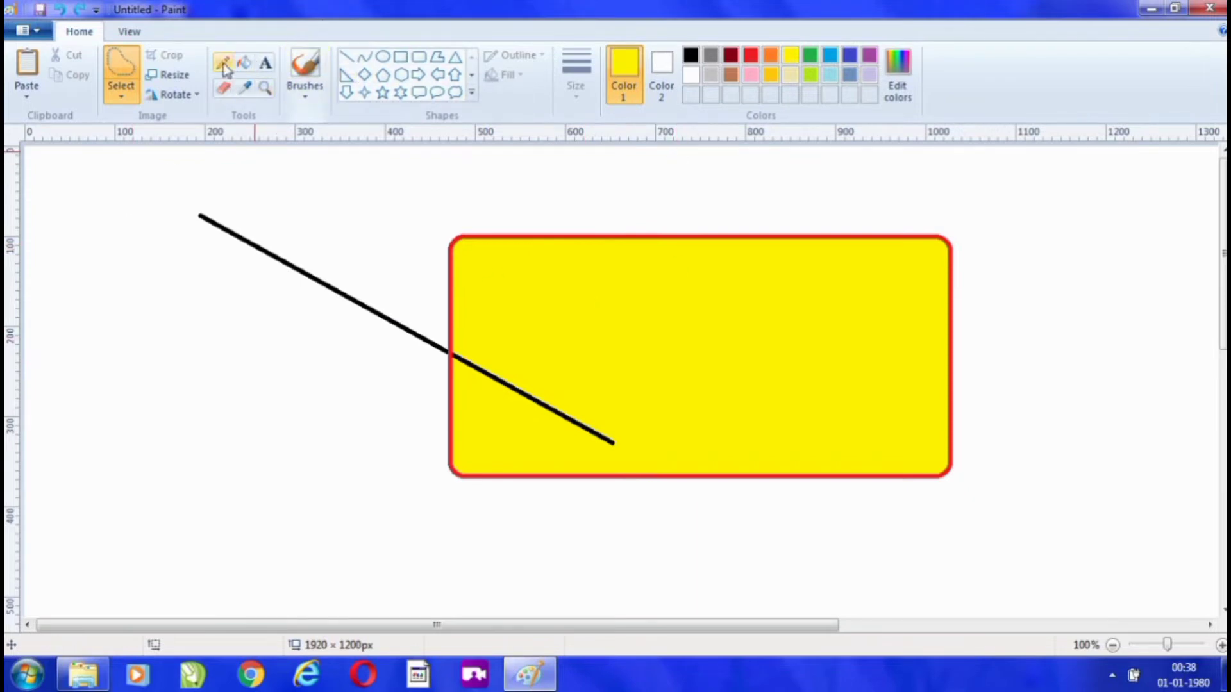
Select everything on the canvas and delete it.
left_click(122, 96)
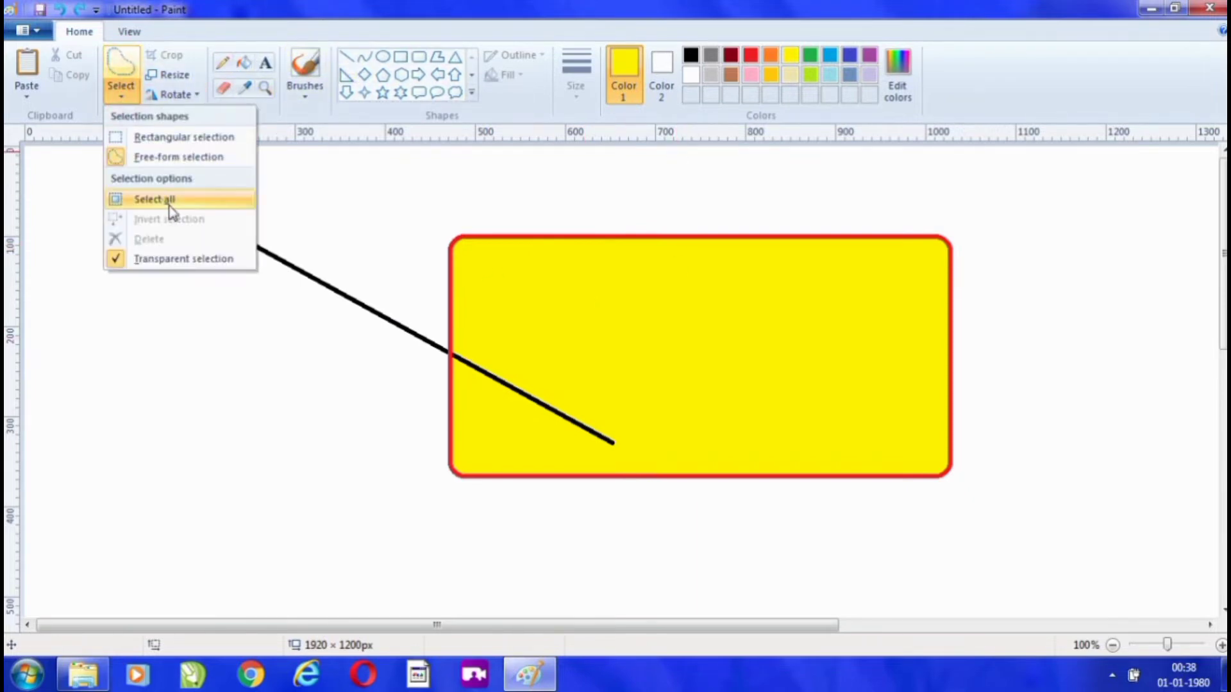
left_click(154, 200)
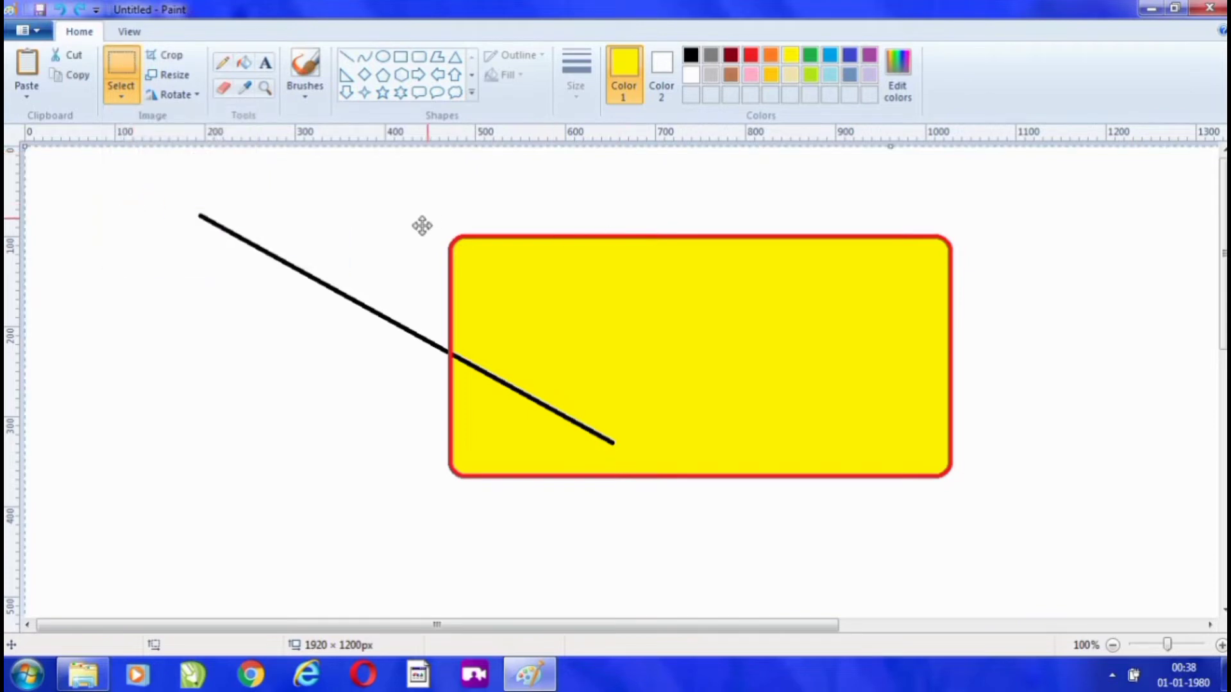
scroll(1215, 250, "down", 3)
scroll(1215, 244, "up", 3)
left_click(136, 97)
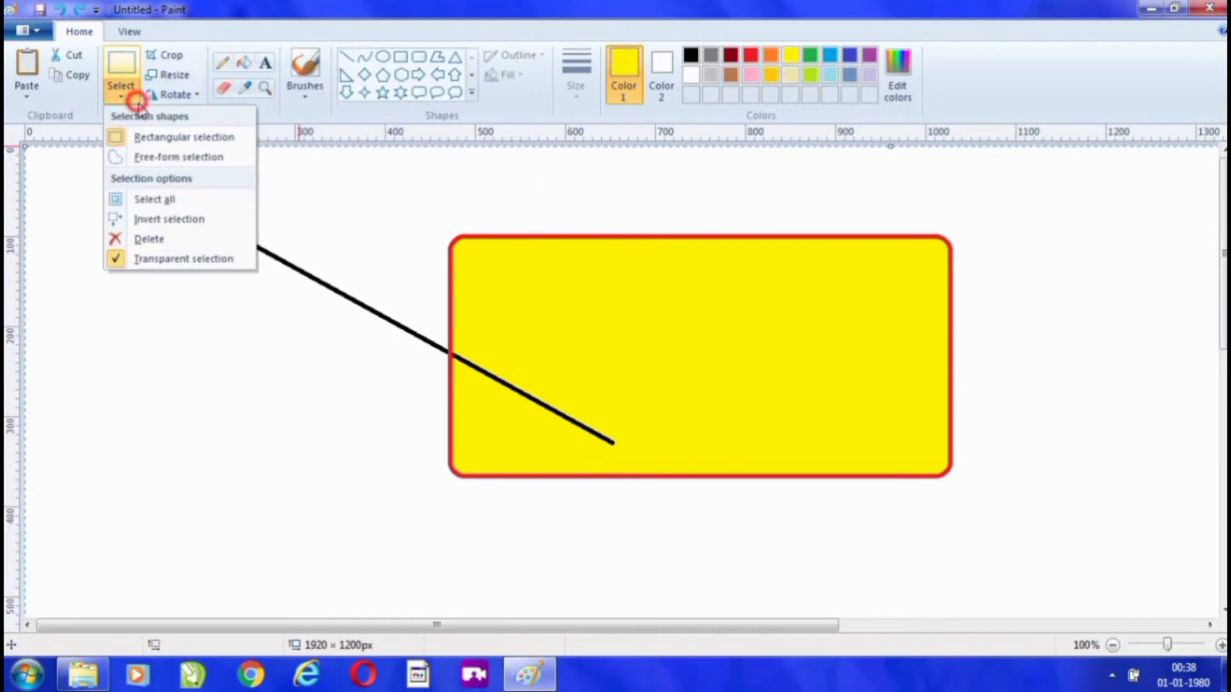
left_click(149, 241)
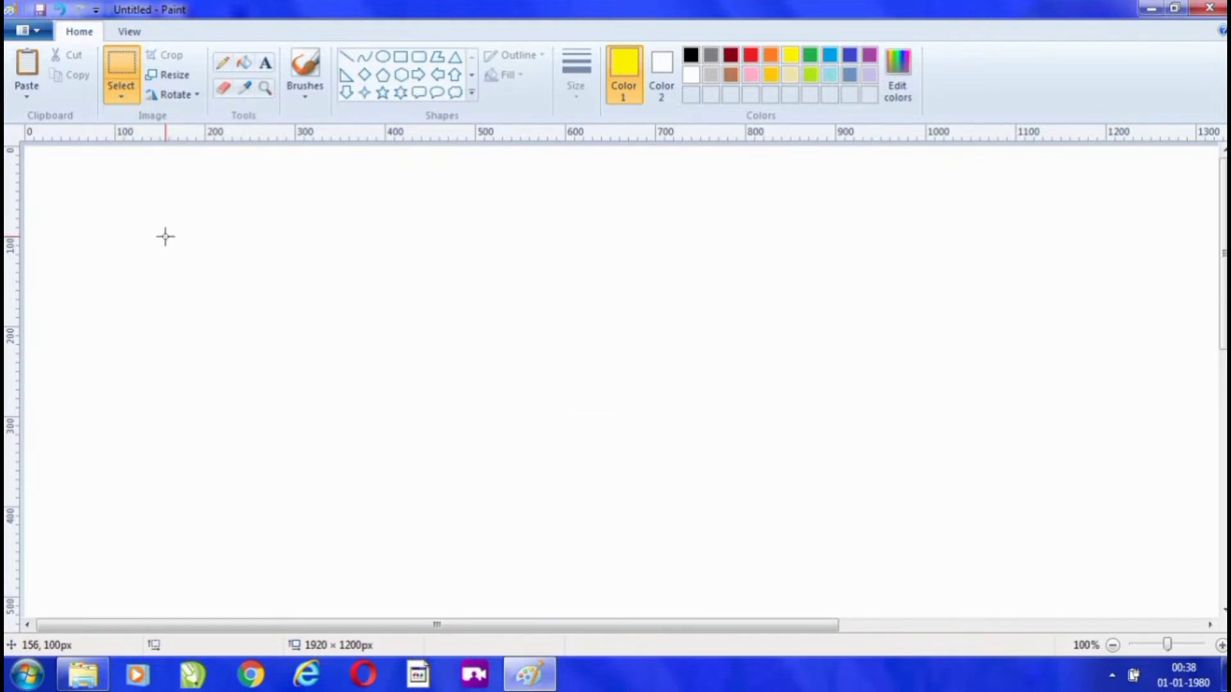
Draw a yellow right-pointing arrow outline on the empty canvas.
left_click(194, 95)
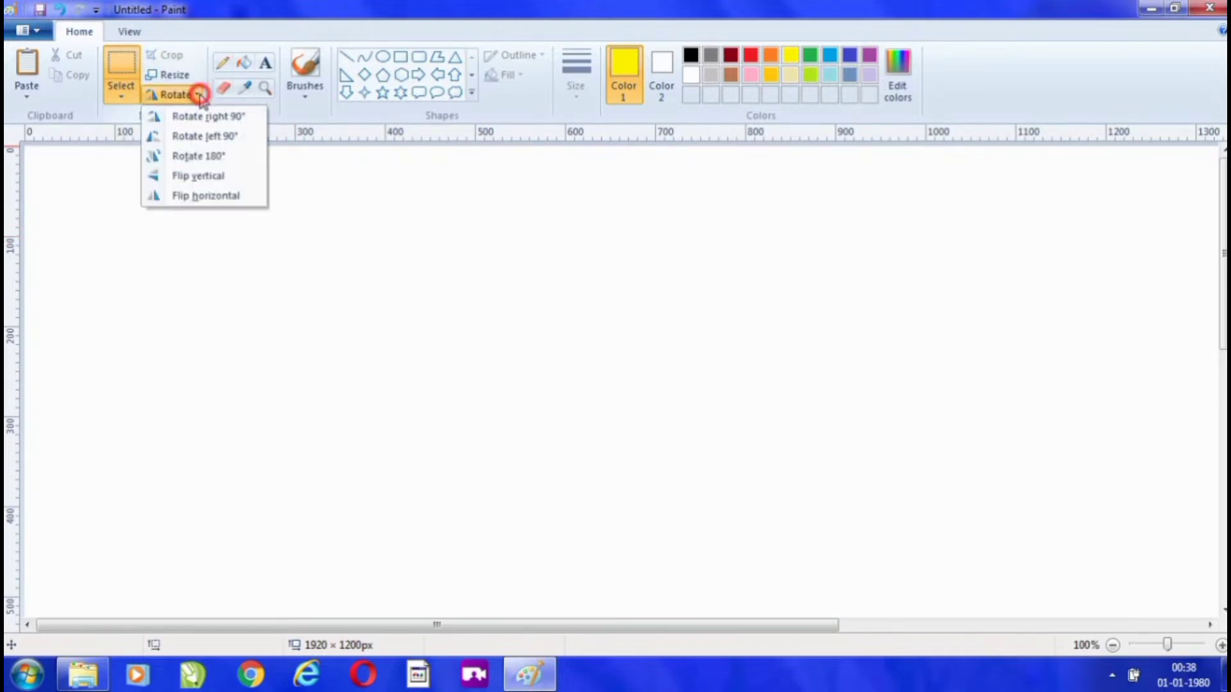
left_click(533, 156)
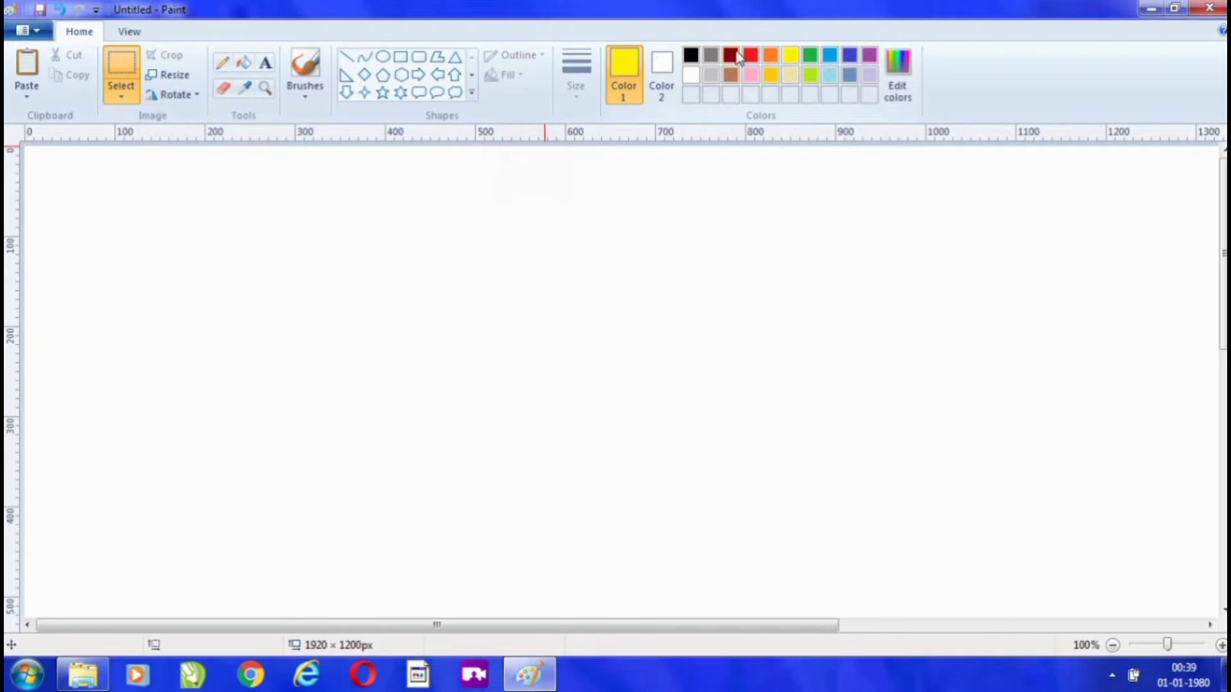
left_click(418, 74)
left_click_drag(316, 238, 657, 497)
left_click(308, 177)
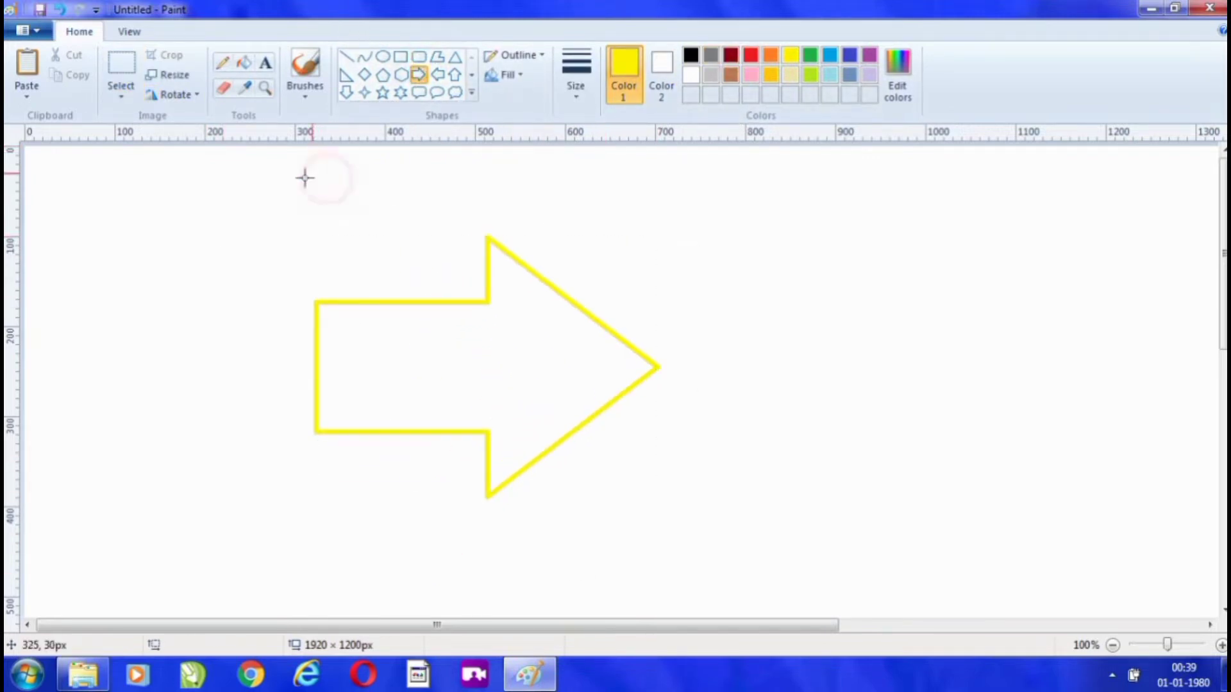
Select the arrow with a rectangular area of about 491 × 391 px and shift it slightly down and to the right.
left_click(132, 64)
left_click_drag(272, 179, 715, 531)
left_click_drag(585, 394, 609, 407)
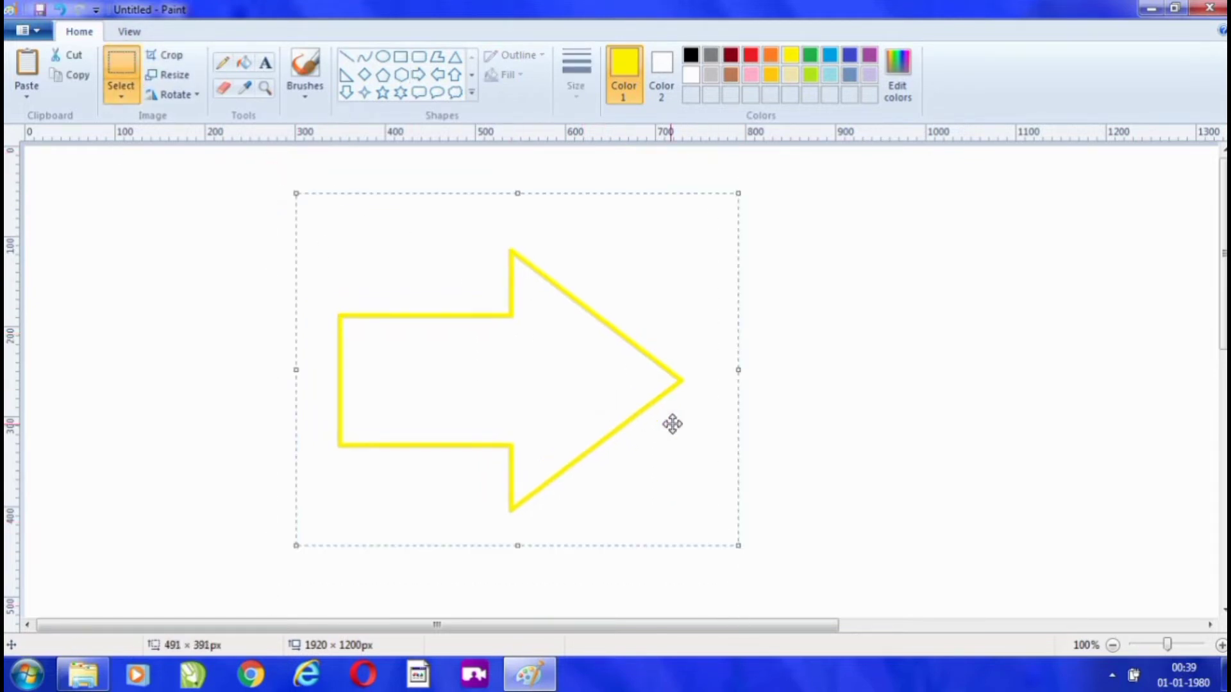
left_click(183, 76)
left_click(266, 85)
Rotate the selected arrow left 90°, move it up, and stretch its selection vertically to about 391 × 560 px.
left_click(179, 94)
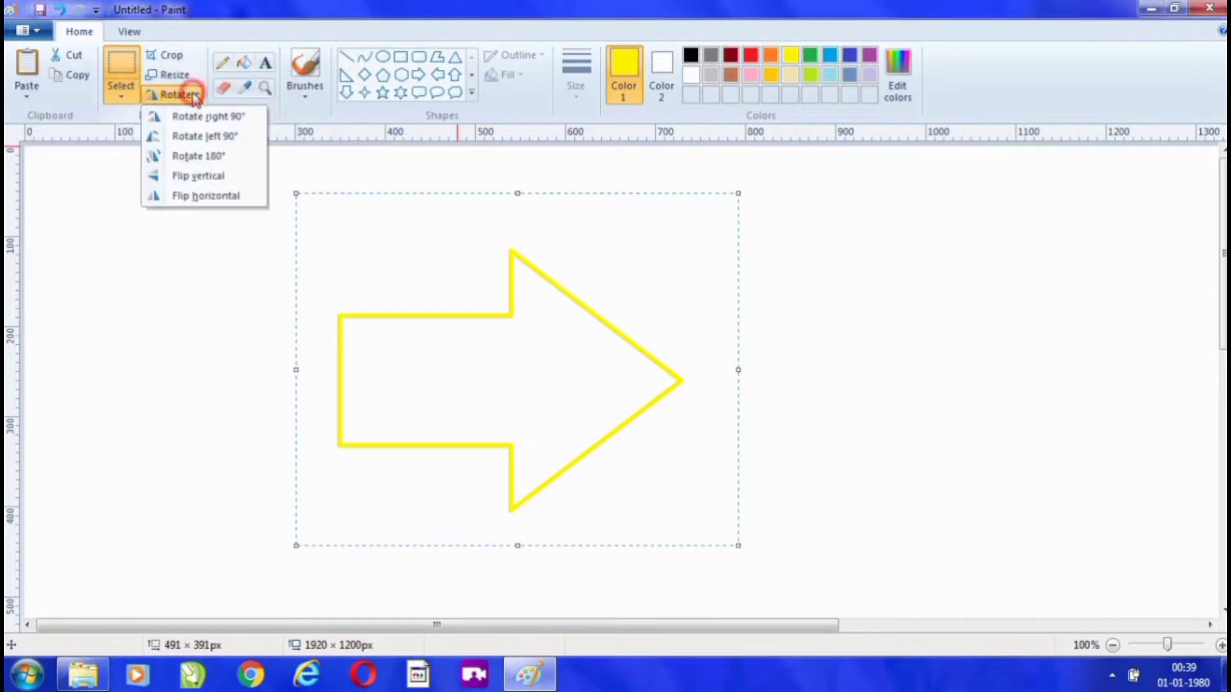
left_click(199, 137)
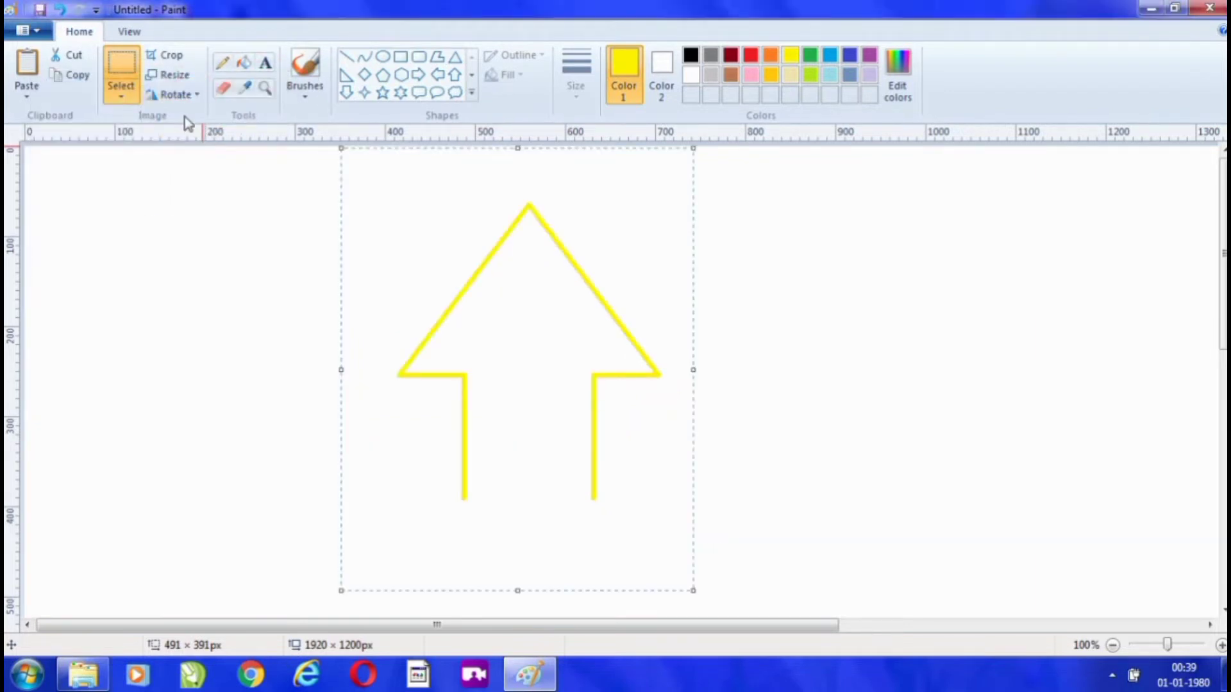
left_click_drag(530, 357, 549, 242)
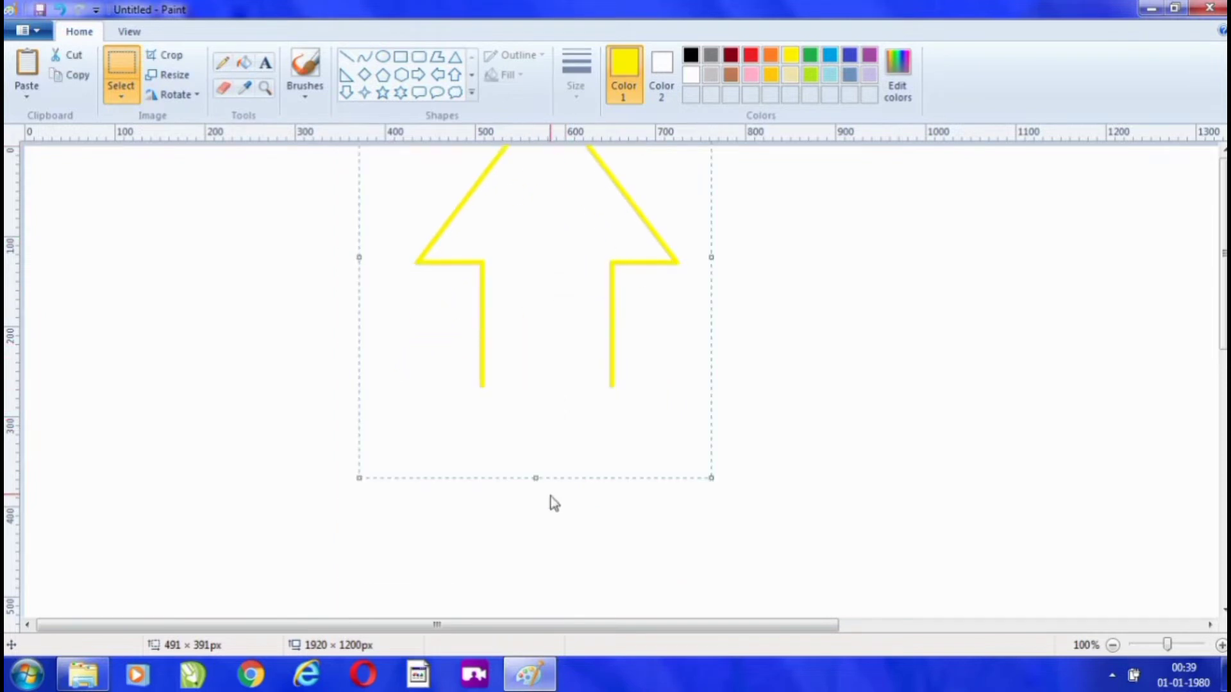
left_click_drag(535, 482, 536, 540)
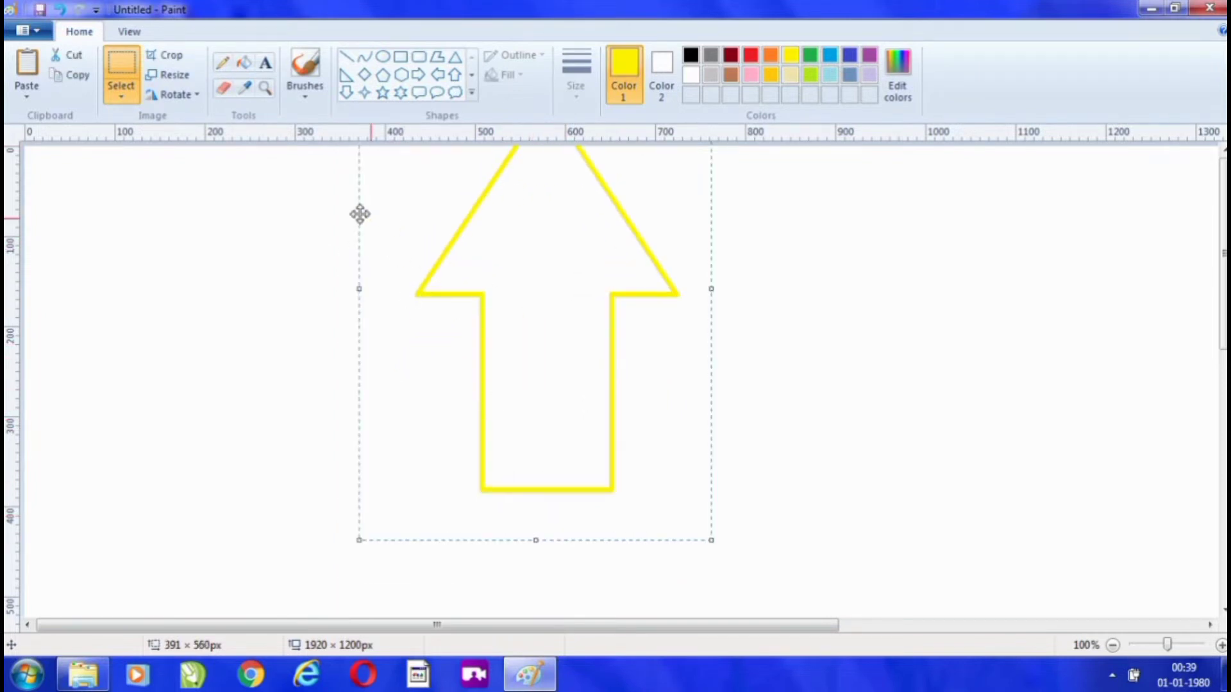
Flip the selected arrow horizontally and vertically.
left_click(172, 95)
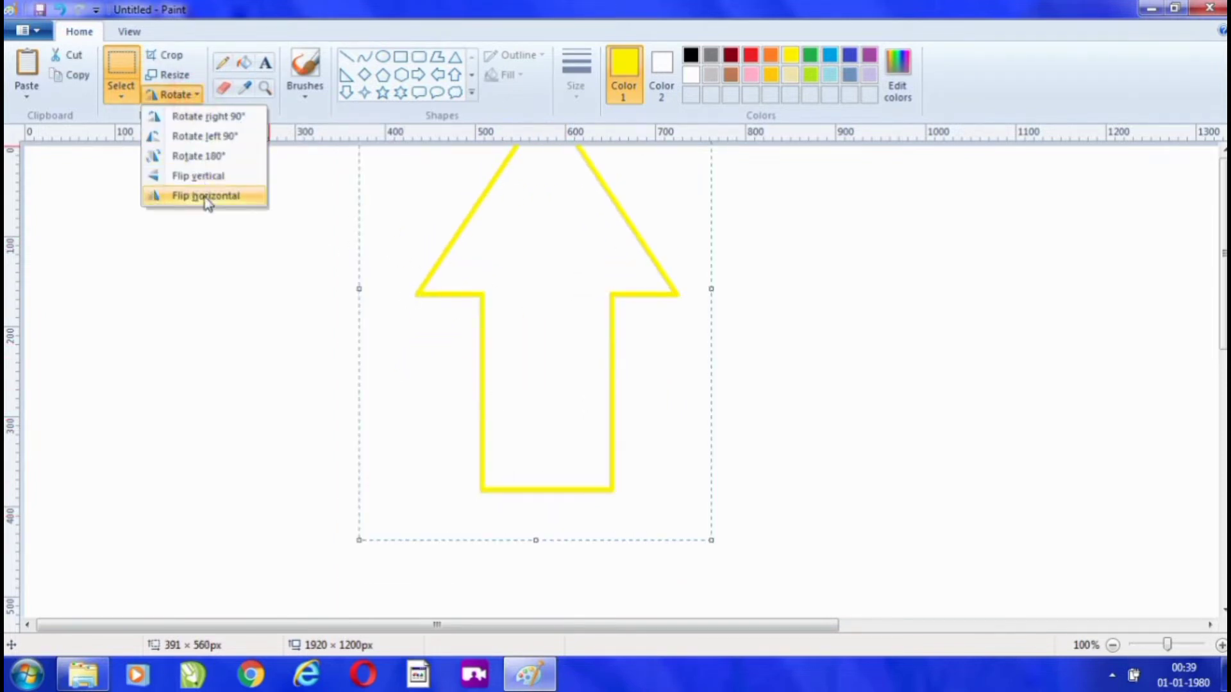
left_click(203, 196)
left_click(171, 94)
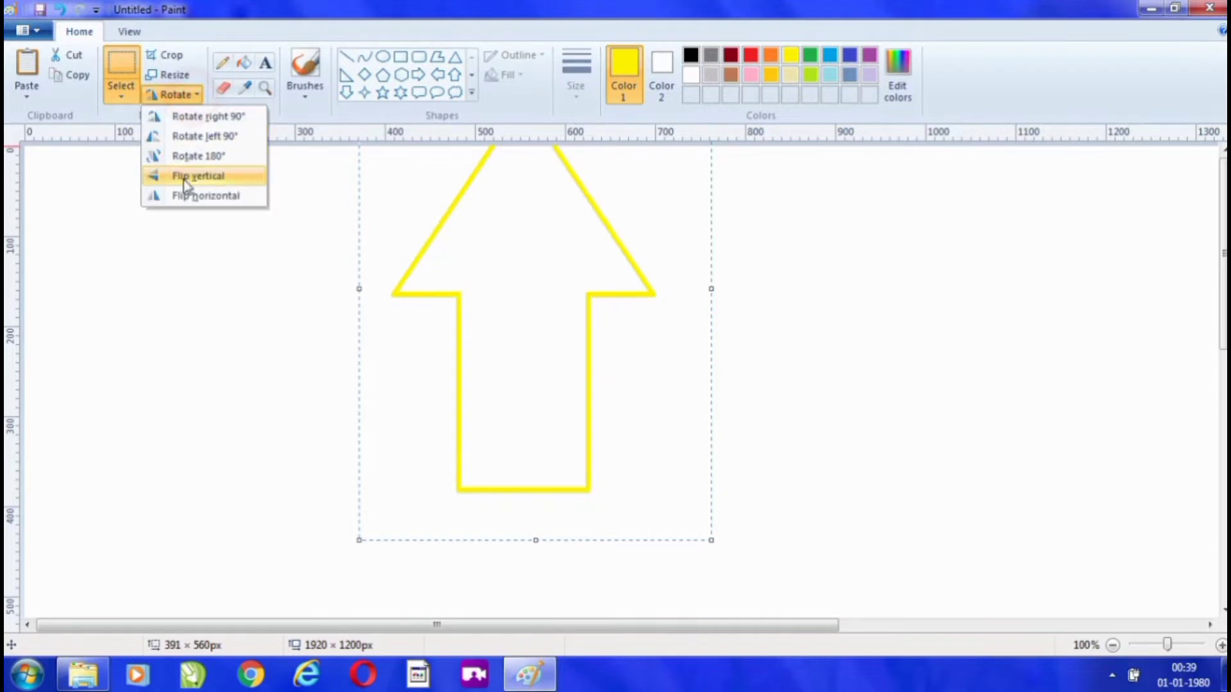
left_click(184, 177)
Rotate the selected arrow 180° and deselect it.
left_click(192, 96)
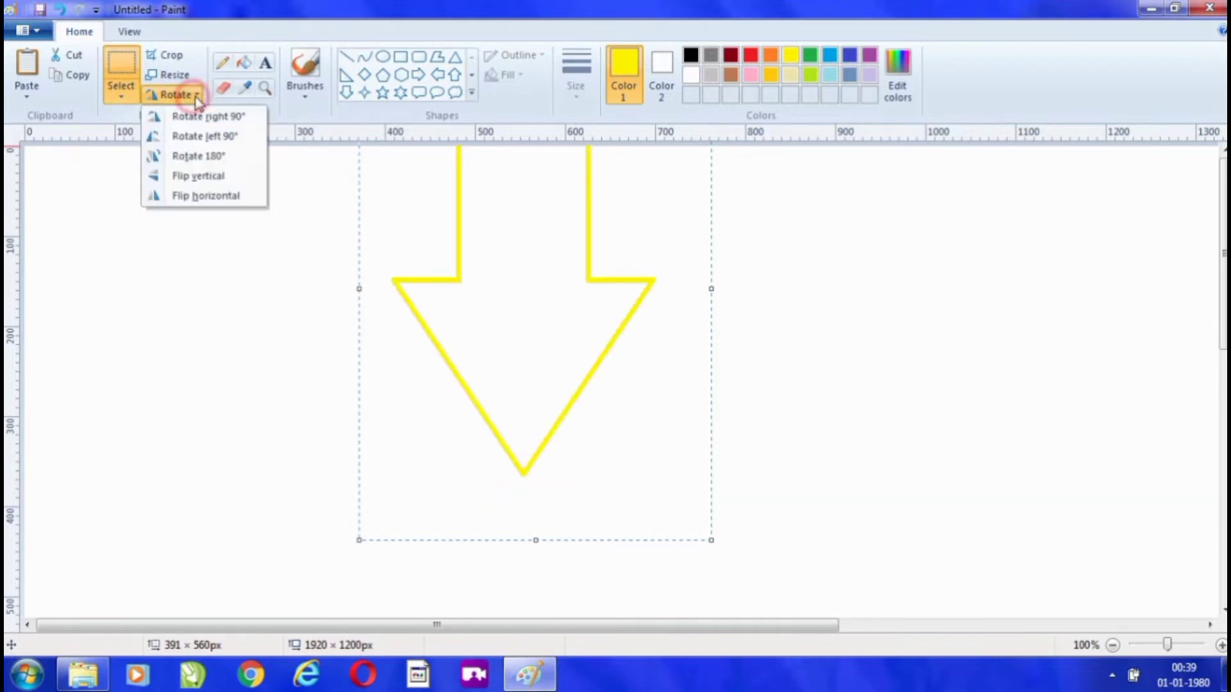
left_click(202, 166)
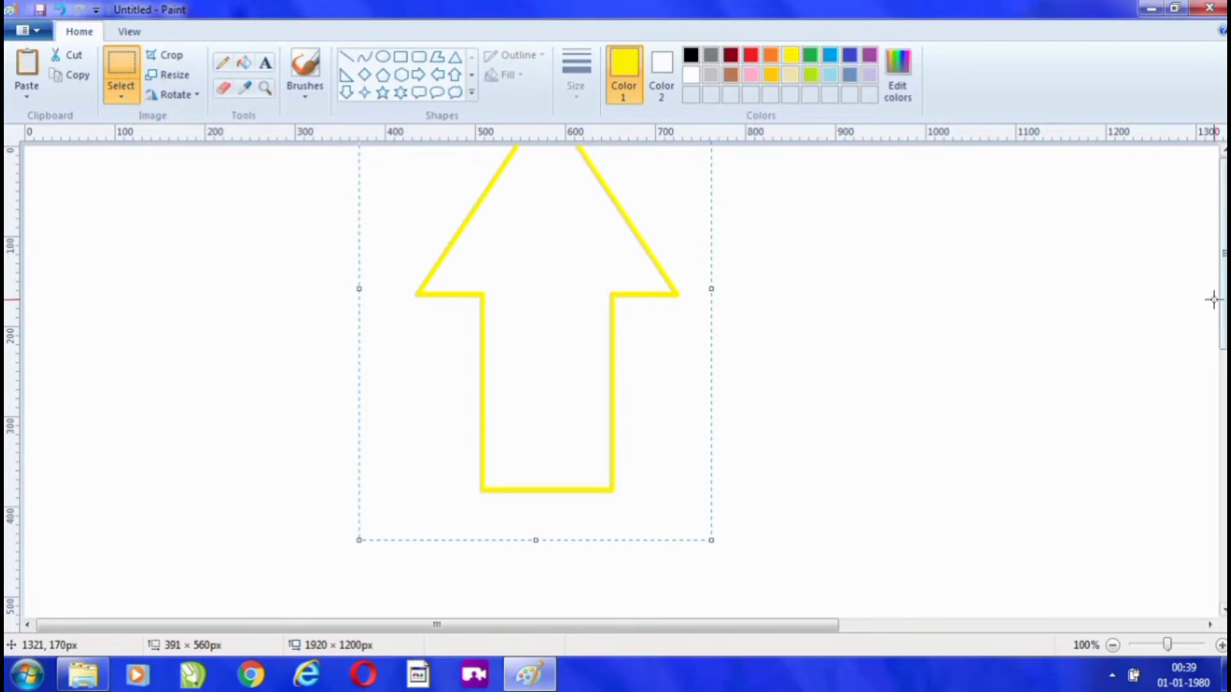
left_click(852, 289)
left_click(226, 65)
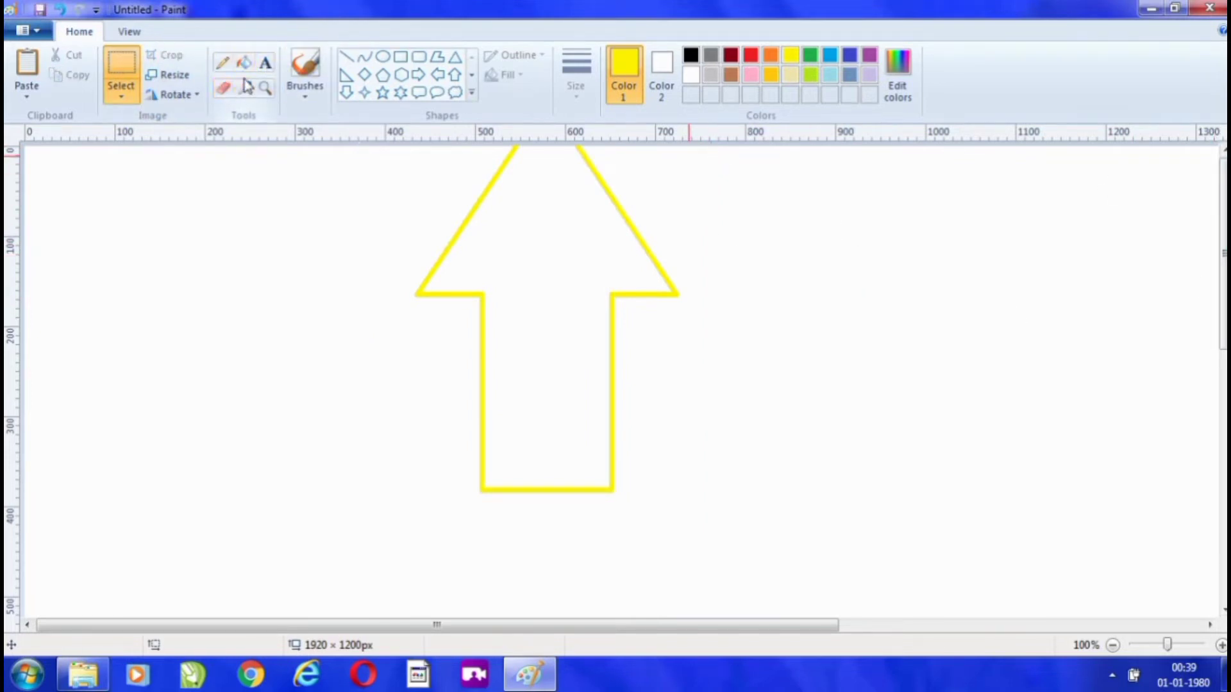
Scribble freehand yellow pencil lines across the canvas on both sides of the arrow and through its shaft.
left_click(226, 65)
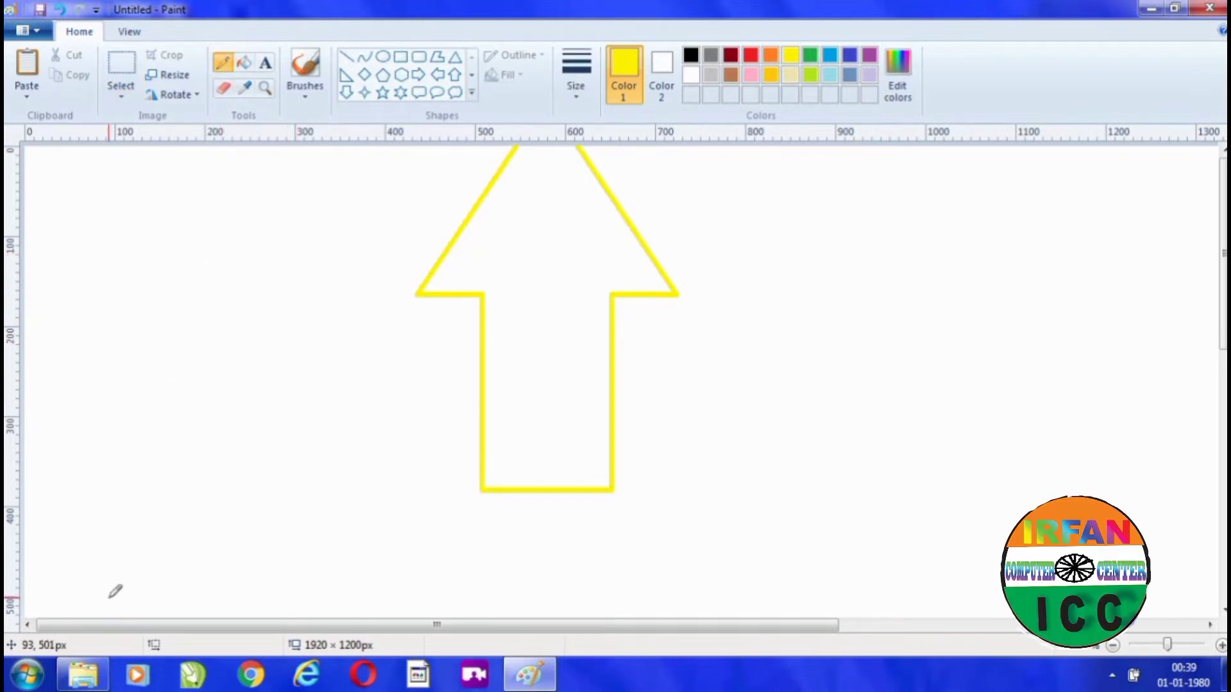
mouse_move(272, 272)
left_mouse_down()
mouse_move(236, 274)
mouse_move(244, 349)
mouse_move(219, 400)
left_mouse_up()
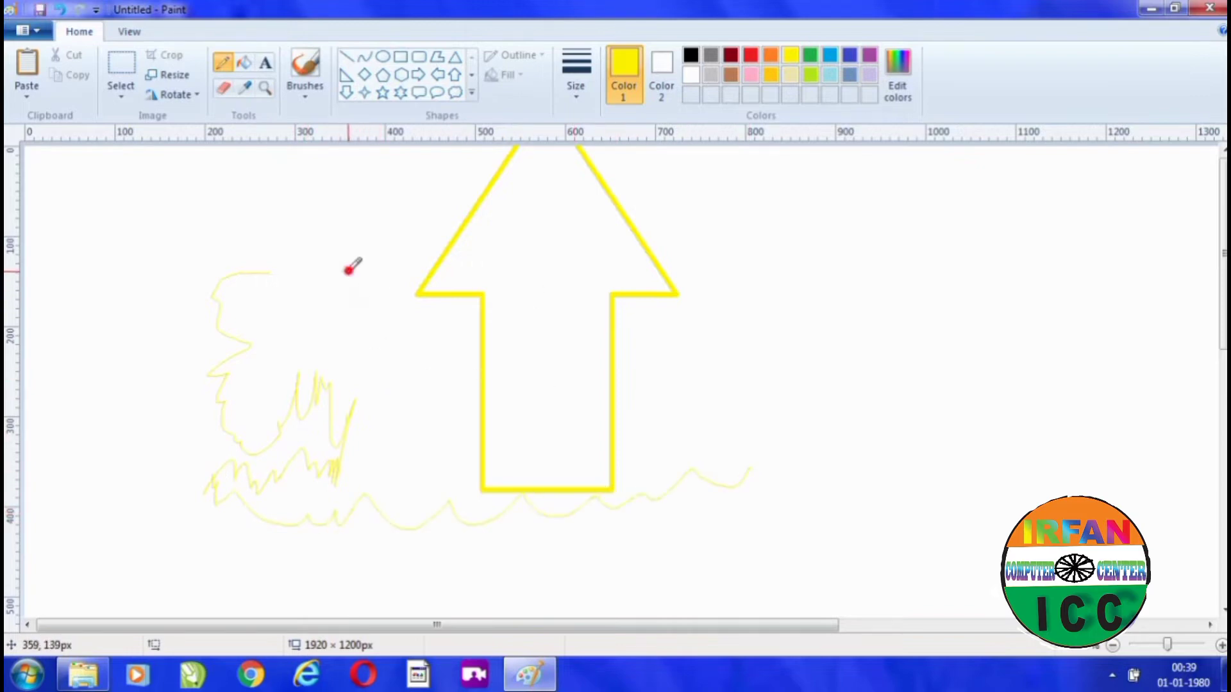
mouse_move(348, 271)
left_mouse_down()
mouse_move(155, 260)
mouse_move(217, 362)
left_mouse_up()
mouse_move(198, 506)
left_mouse_down()
mouse_move(331, 518)
mouse_move(422, 571)
left_mouse_up()
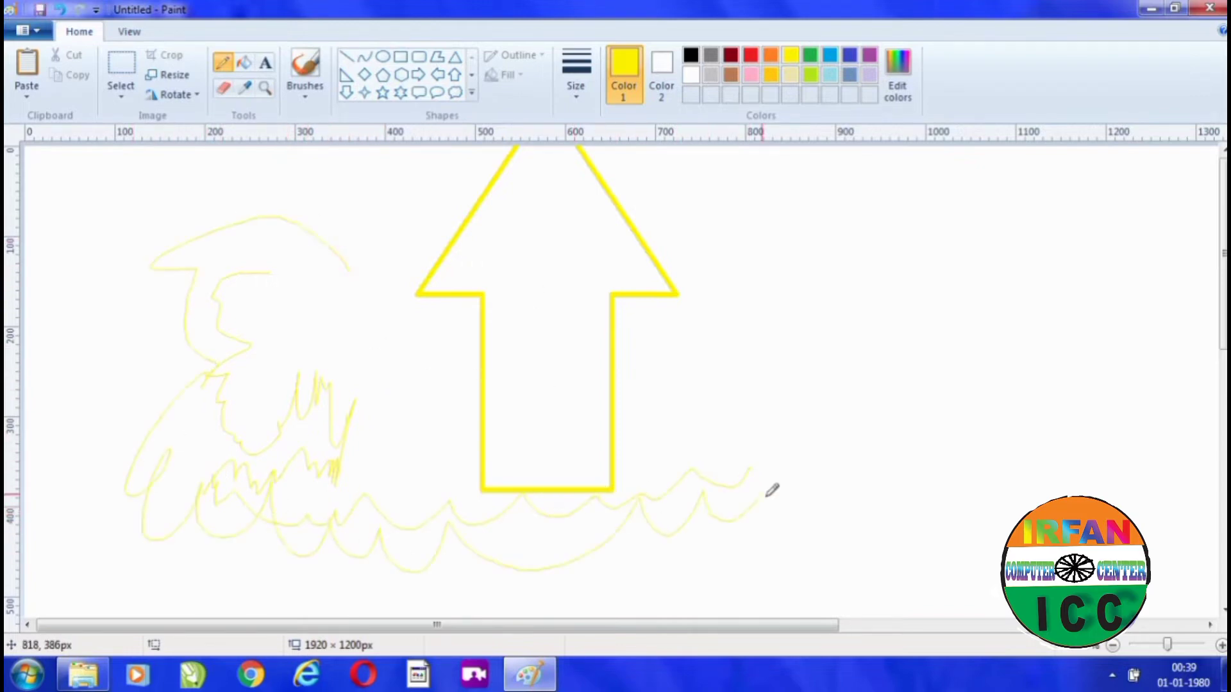
left_click_drag(939, 399, 844, 403)
mouse_move(1109, 462)
left_mouse_down()
mouse_move(950, 315)
mouse_move(881, 309)
mouse_move(748, 445)
left_mouse_up()
mouse_move(813, 402)
left_mouse_down()
mouse_move(998, 248)
mouse_move(781, 267)
mouse_move(690, 305)
left_mouse_up()
left_click_drag(834, 467, 721, 578)
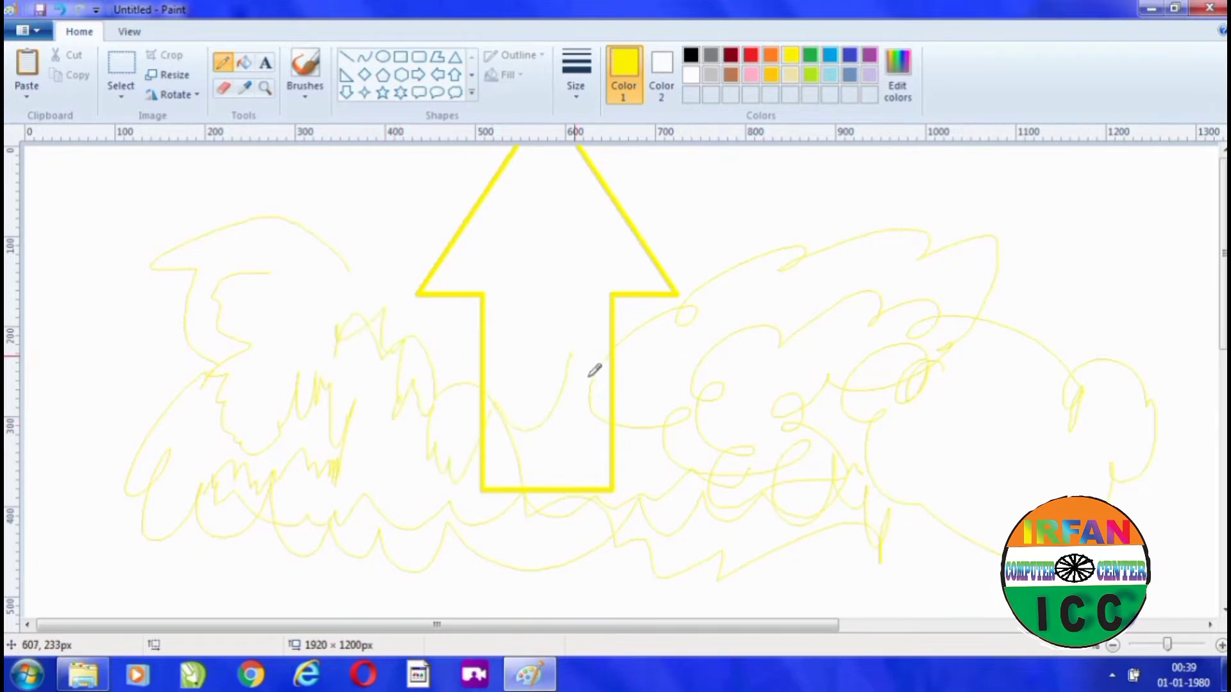
Fill the arrow's interior with red, including the small areas closed off by the pencil lines.
left_click(247, 64)
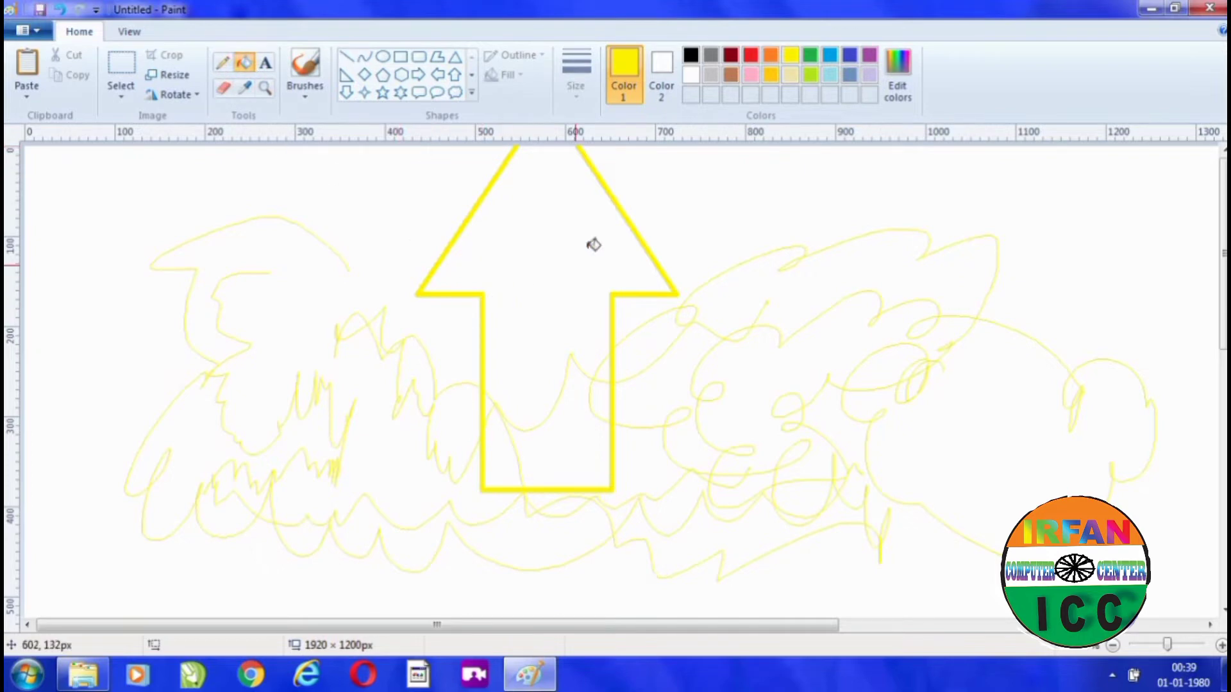
left_click(751, 55)
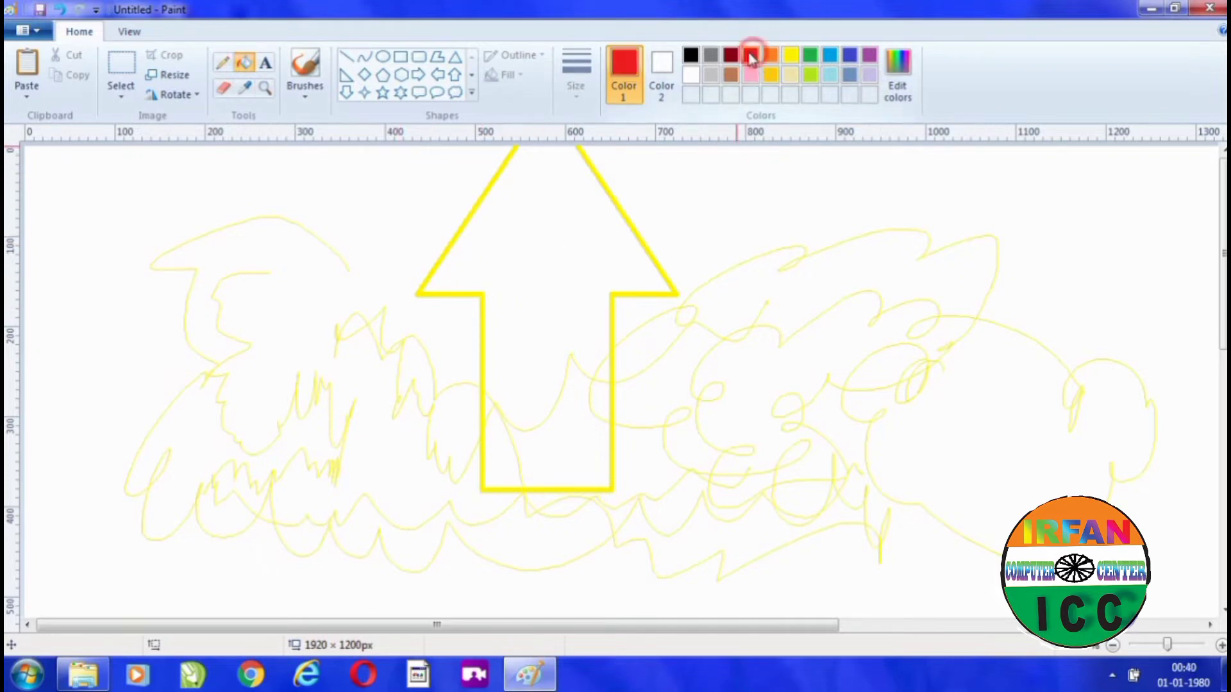
left_click(572, 279)
left_click(577, 459)
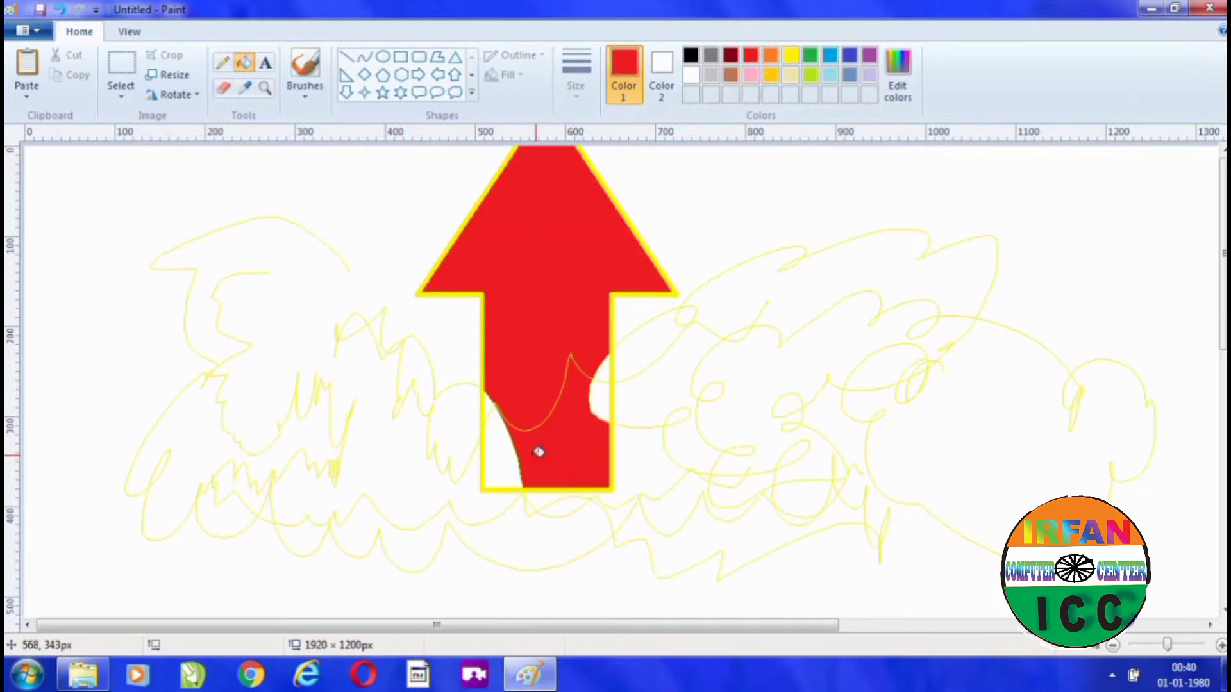
left_click(516, 463)
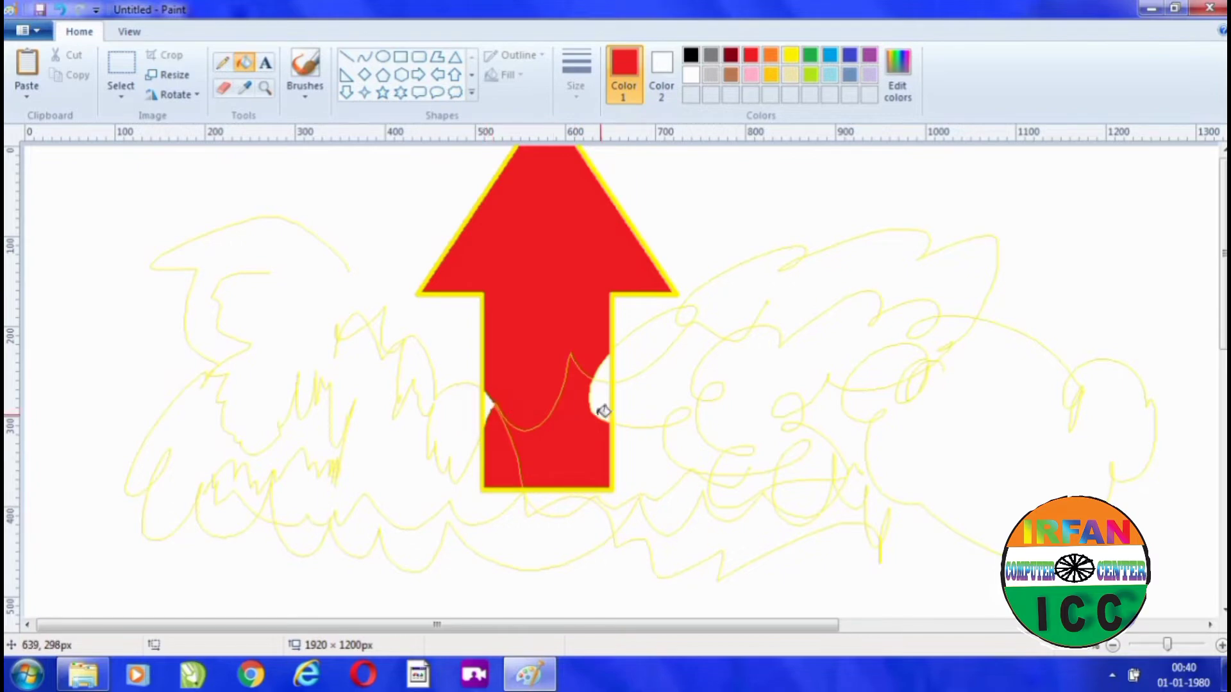
left_click(603, 411)
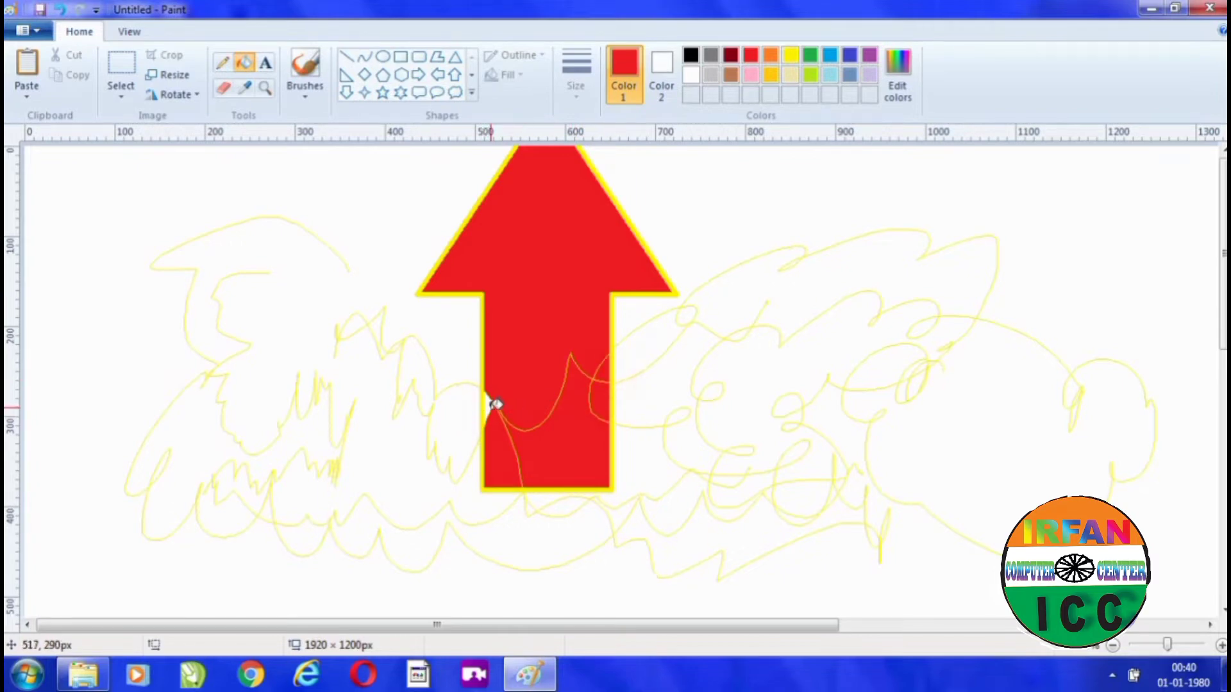
left_click(490, 404)
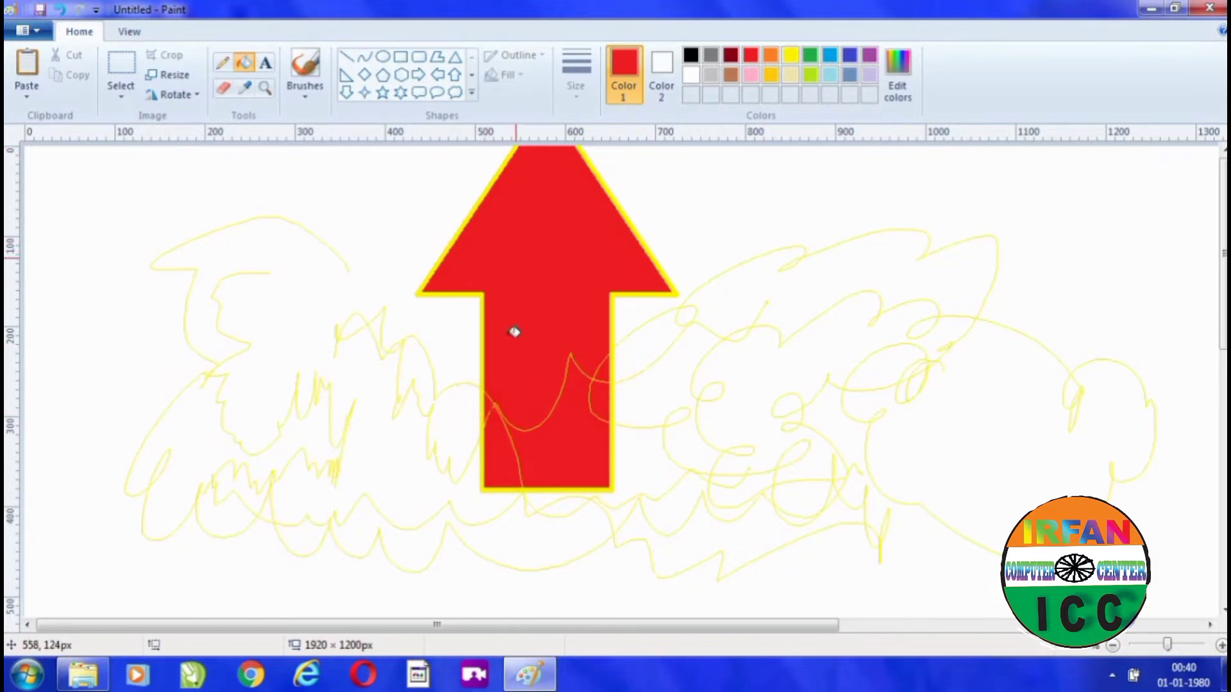
Erase streaks across the red arrow and the surrounding pencil scribbles with the Eraser.
left_click(224, 88)
mouse_move(641, 354)
left_mouse_down()
mouse_move(563, 331)
mouse_move(546, 381)
mouse_move(698, 320)
mouse_move(628, 221)
mouse_move(456, 380)
mouse_move(506, 355)
mouse_move(441, 438)
mouse_move(563, 528)
mouse_move(650, 367)
mouse_move(379, 440)
mouse_move(632, 342)
mouse_move(404, 268)
mouse_move(693, 193)
mouse_move(432, 165)
mouse_move(458, 375)
left_mouse_up()
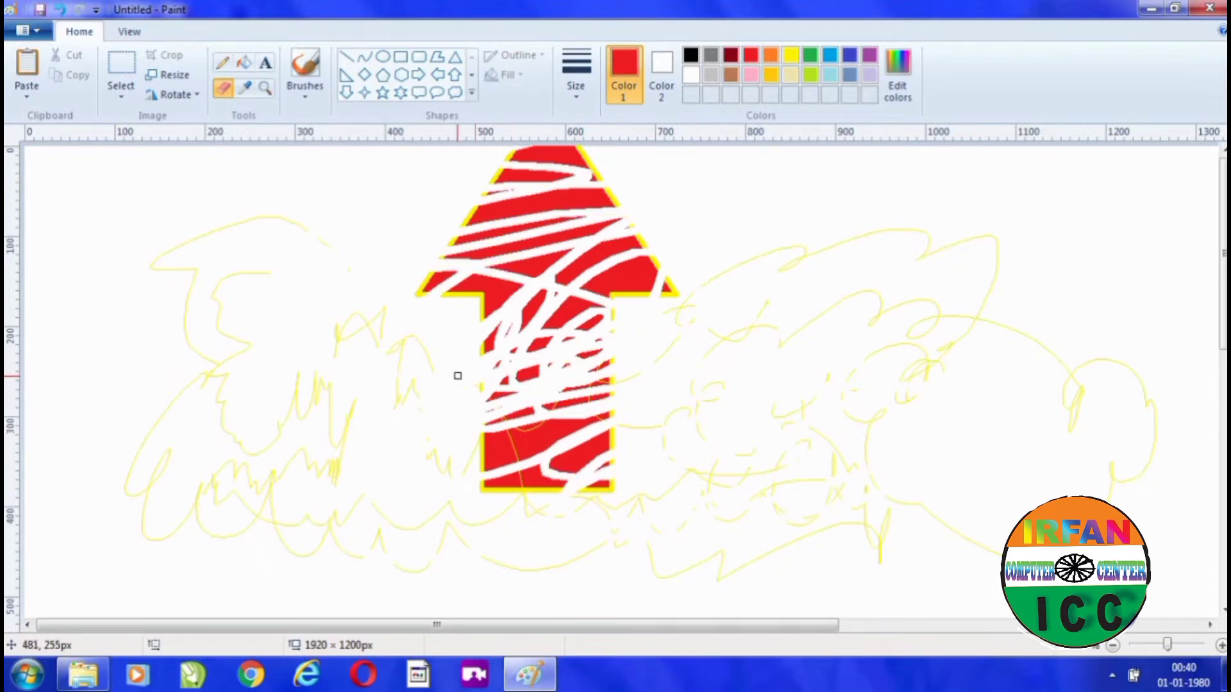
left_click(121, 95)
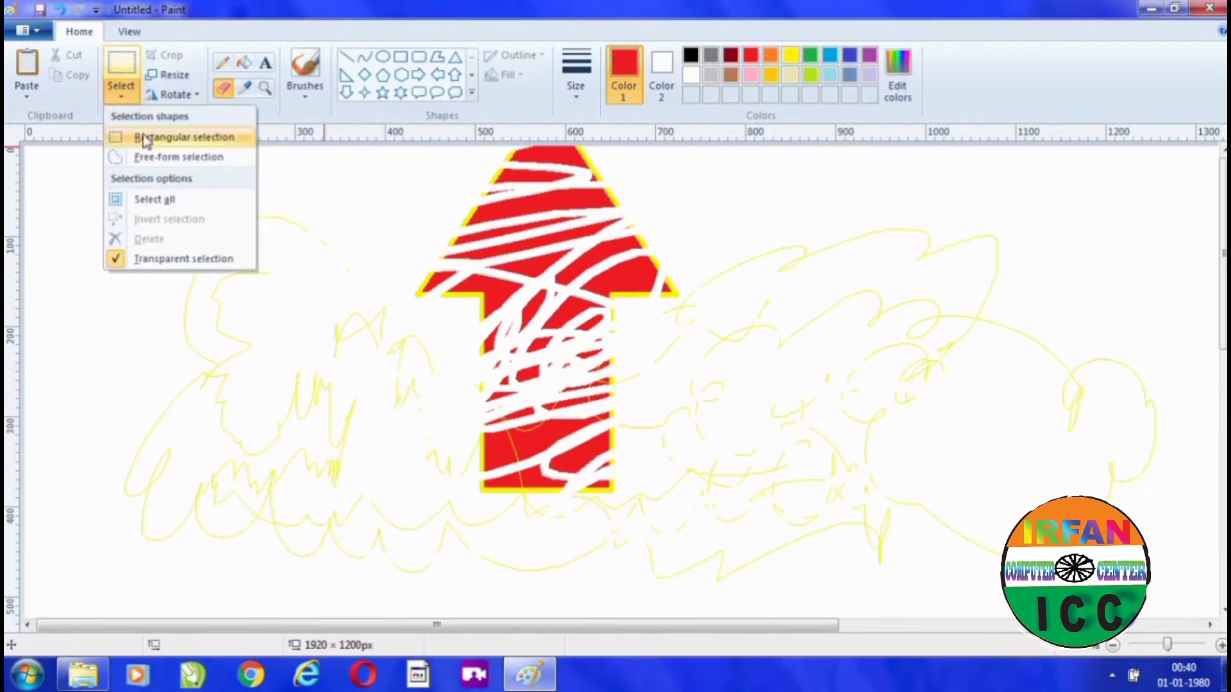
left_click(141, 136)
left_click(120, 96)
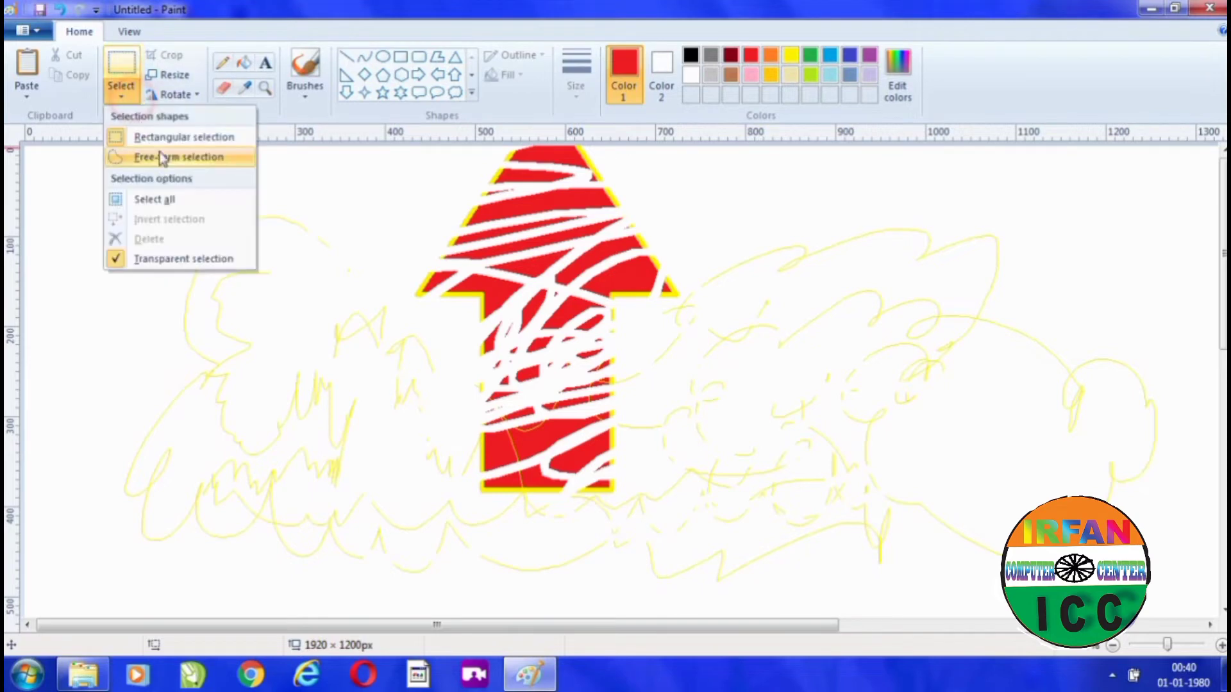
left_click(154, 199)
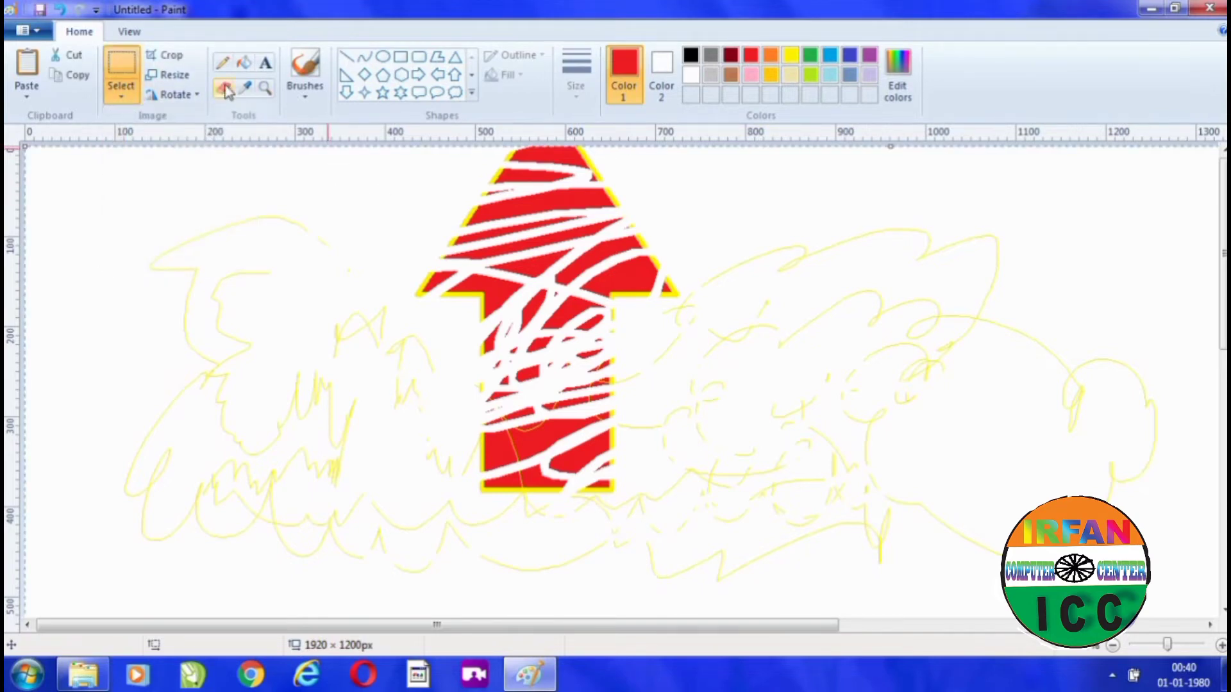
left_click(224, 88)
mouse_move(368, 232)
left_mouse_down()
mouse_move(558, 322)
mouse_move(407, 400)
mouse_move(568, 370)
left_mouse_up()
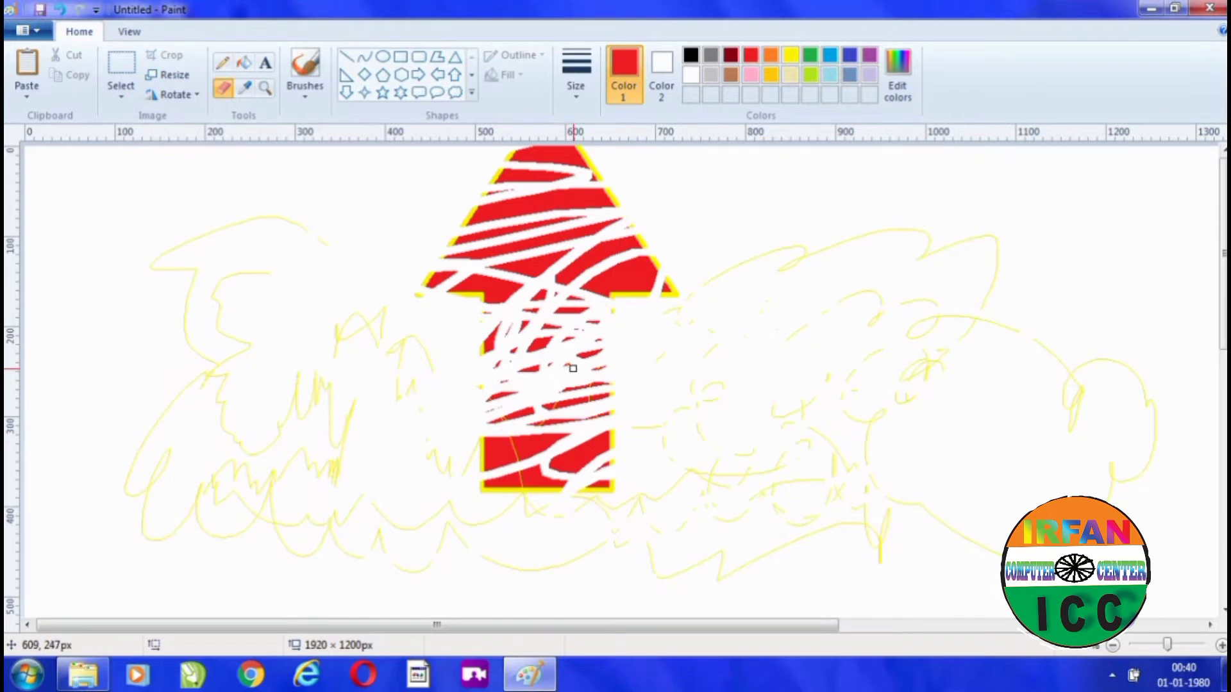
Select the entire picture and delete it to empty the canvas.
left_click(121, 96)
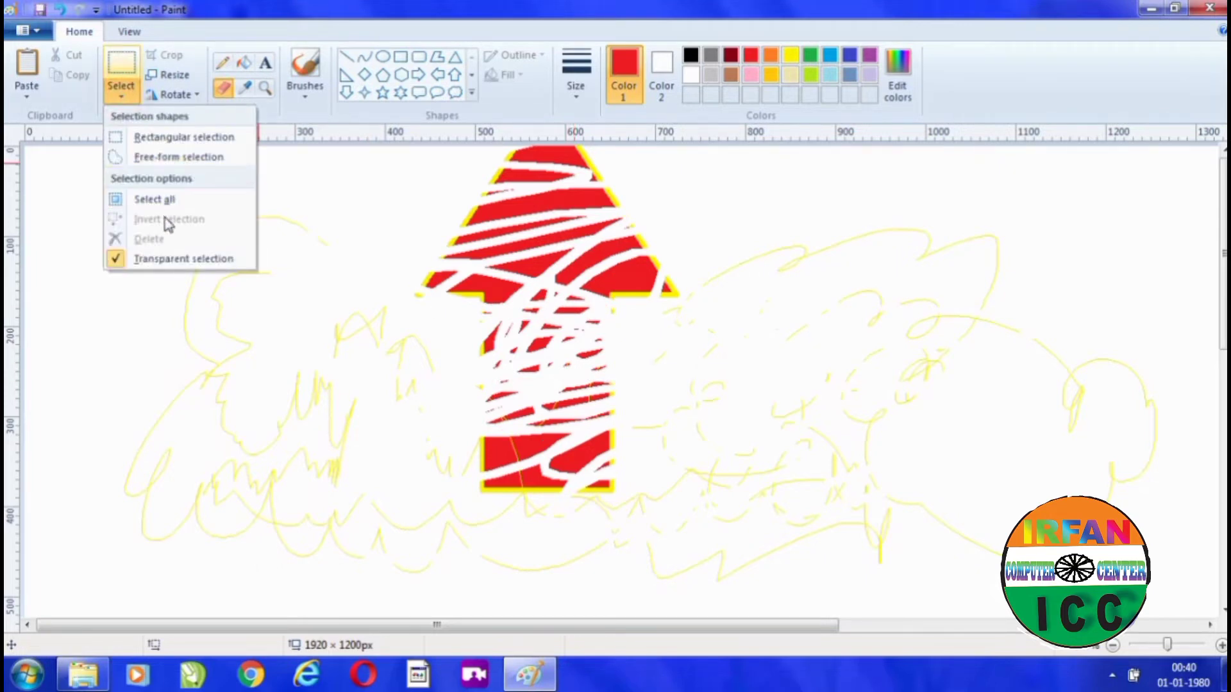
left_click(136, 137)
left_click(121, 96)
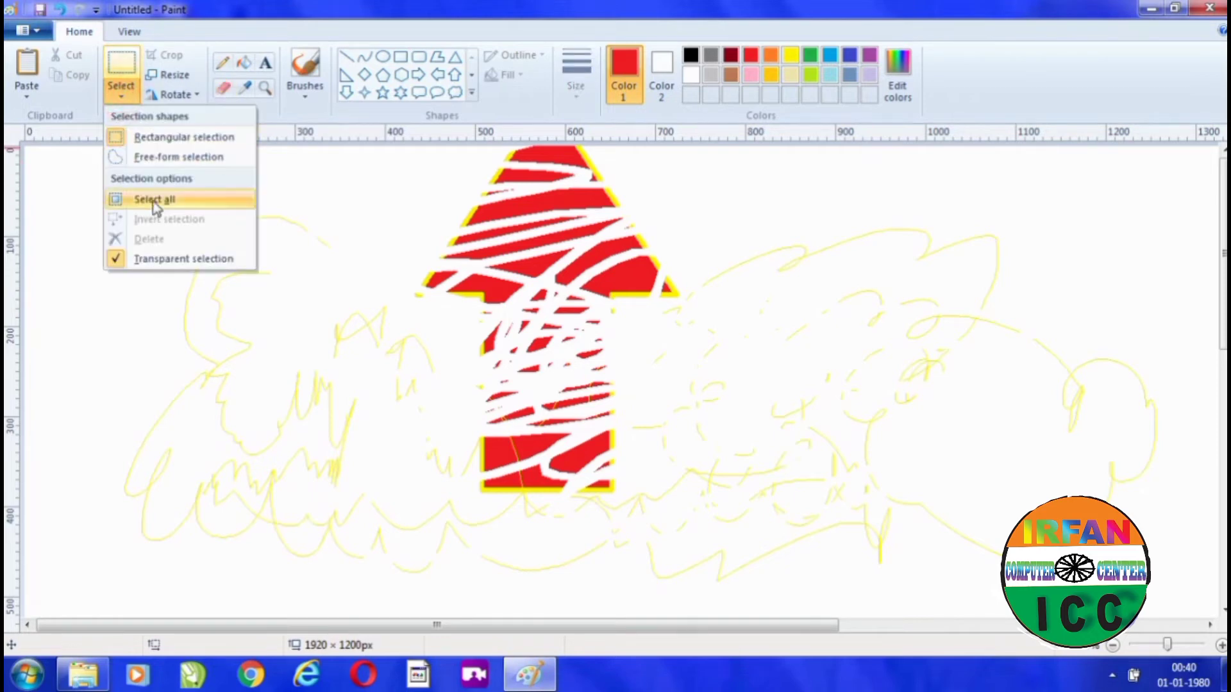
left_click(154, 198)
left_click(135, 93)
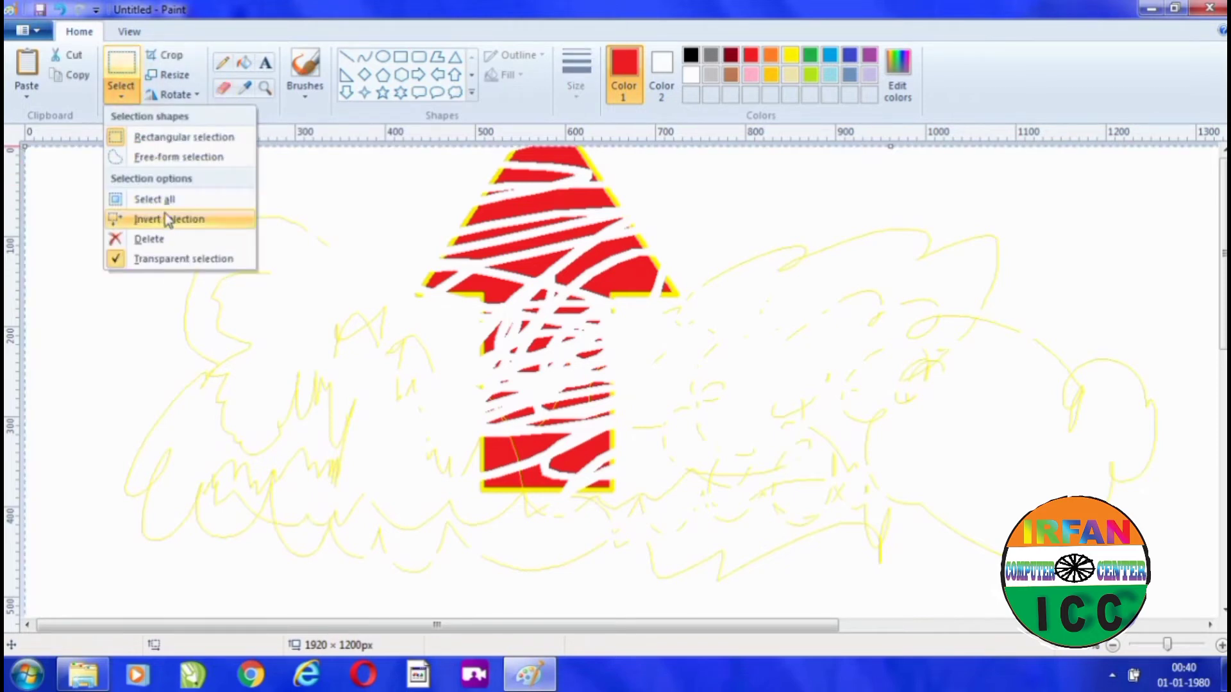
left_click(154, 238)
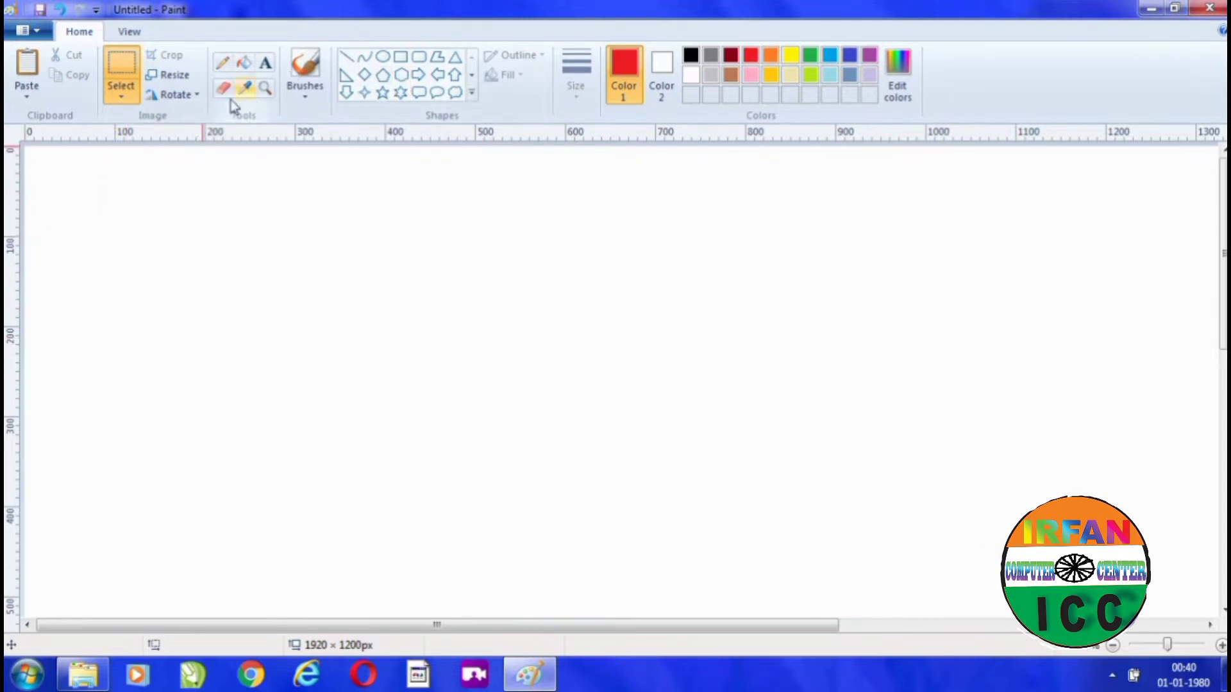
Draw a wide hexagon with a red outline left of the canvas view's centre.
left_click_drag(390, 234, 706, 488)
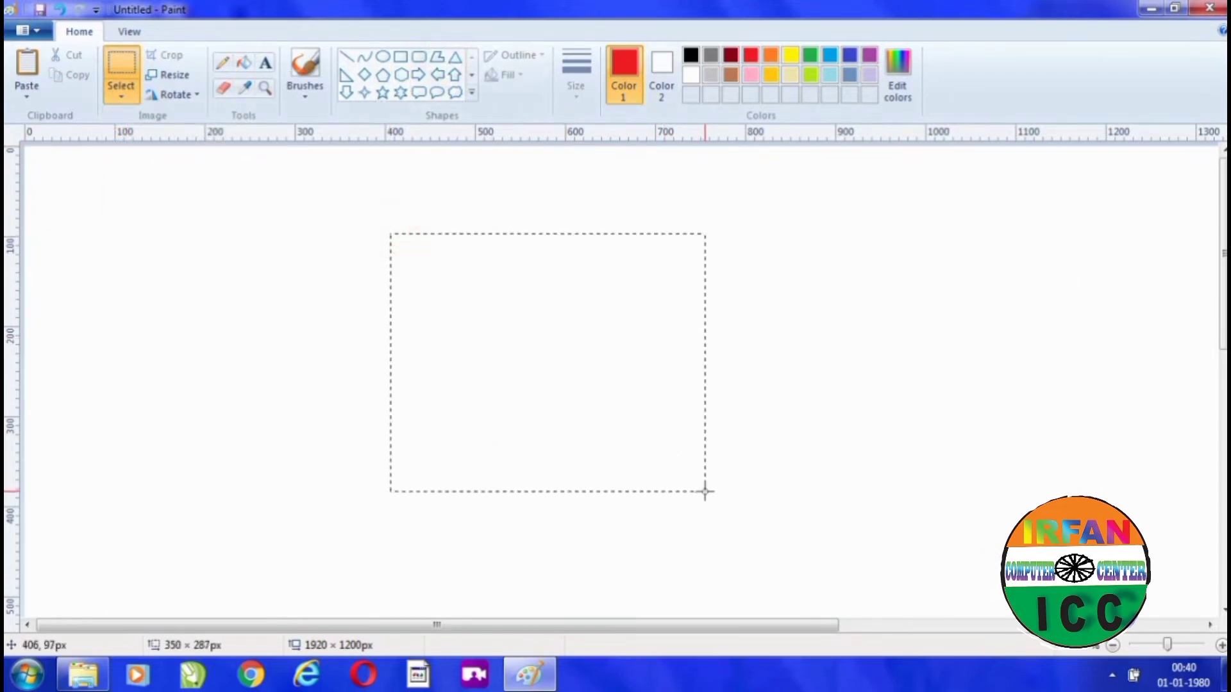
left_click(401, 74)
left_click_drag(337, 213, 669, 478)
left_click(797, 261)
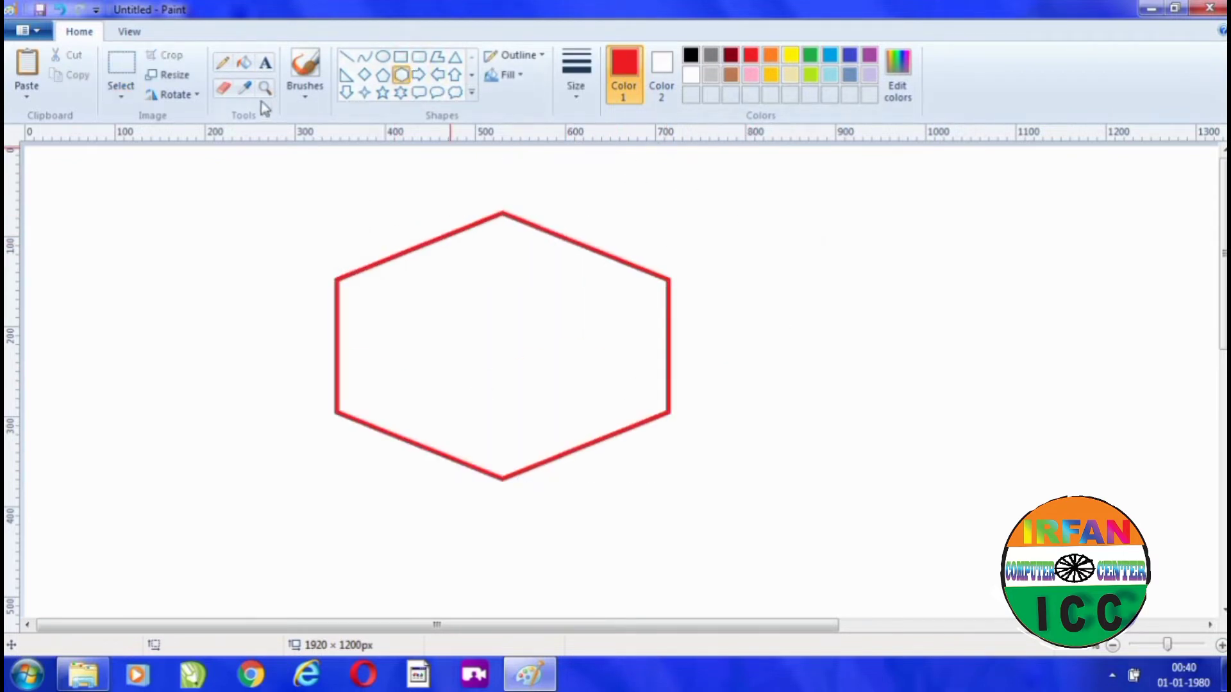
Fill the hexagon with orange.
left_click(775, 56)
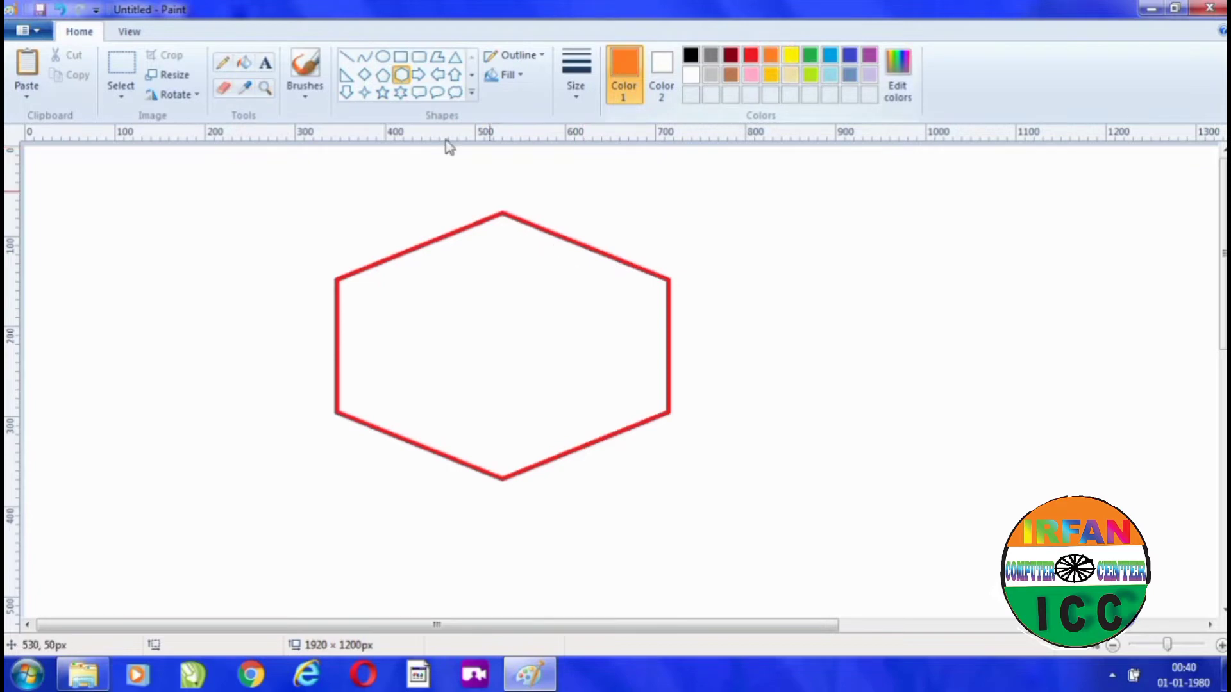
left_click(533, 349)
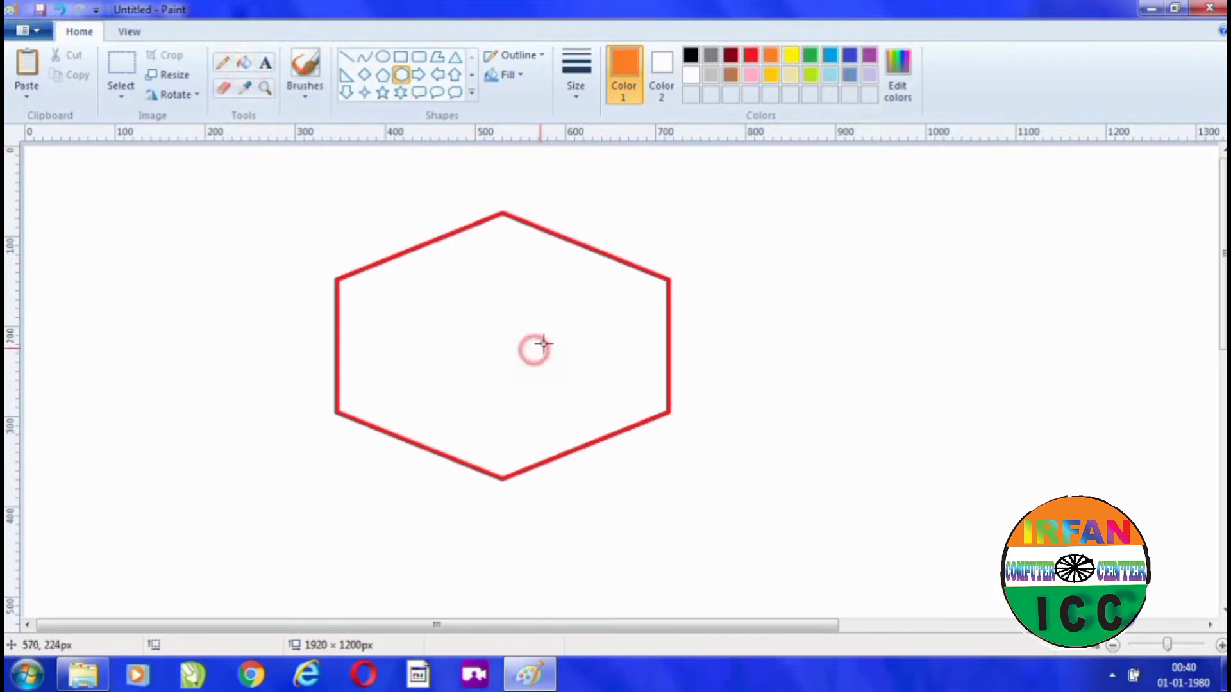
left_click(604, 331)
left_click(244, 65)
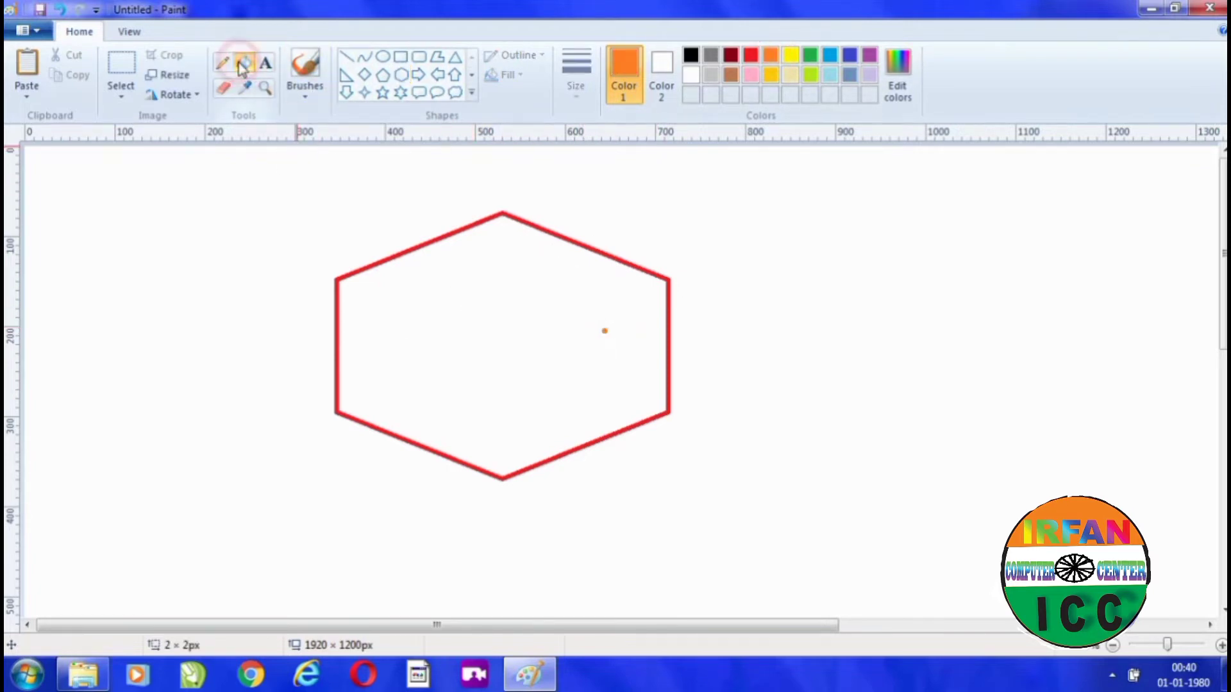
left_click(562, 342)
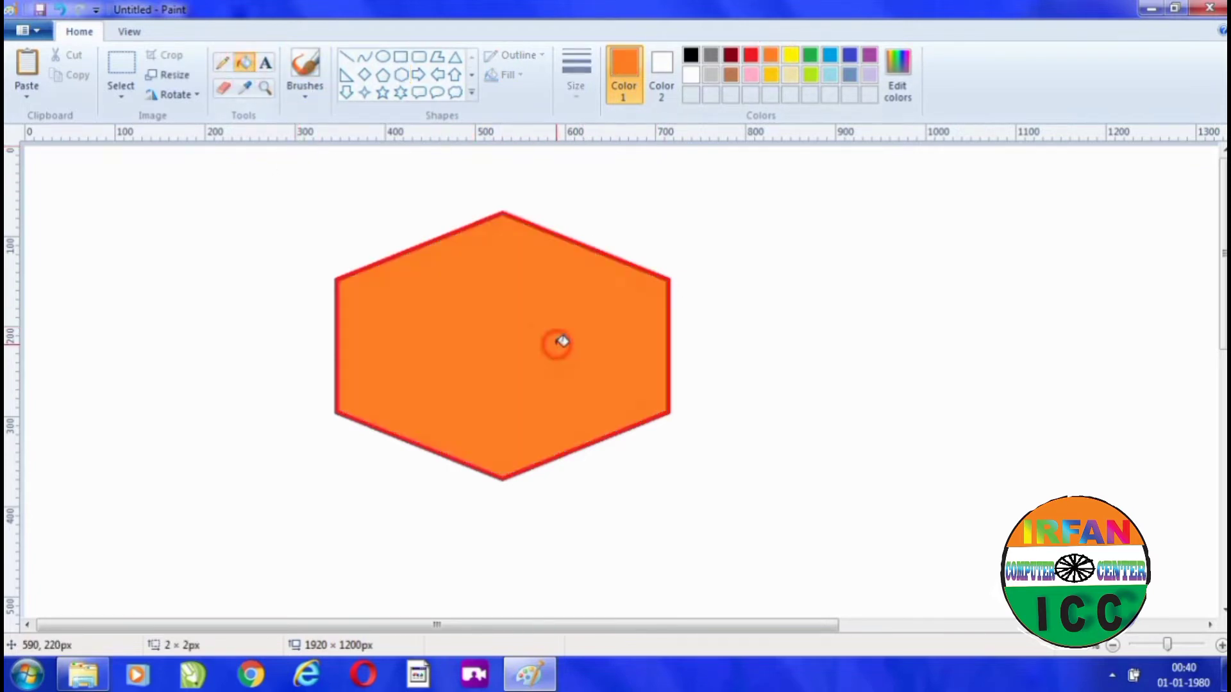
left_click(437, 56)
left_click_drag(131, 269, 198, 347)
key("ctrl+z")
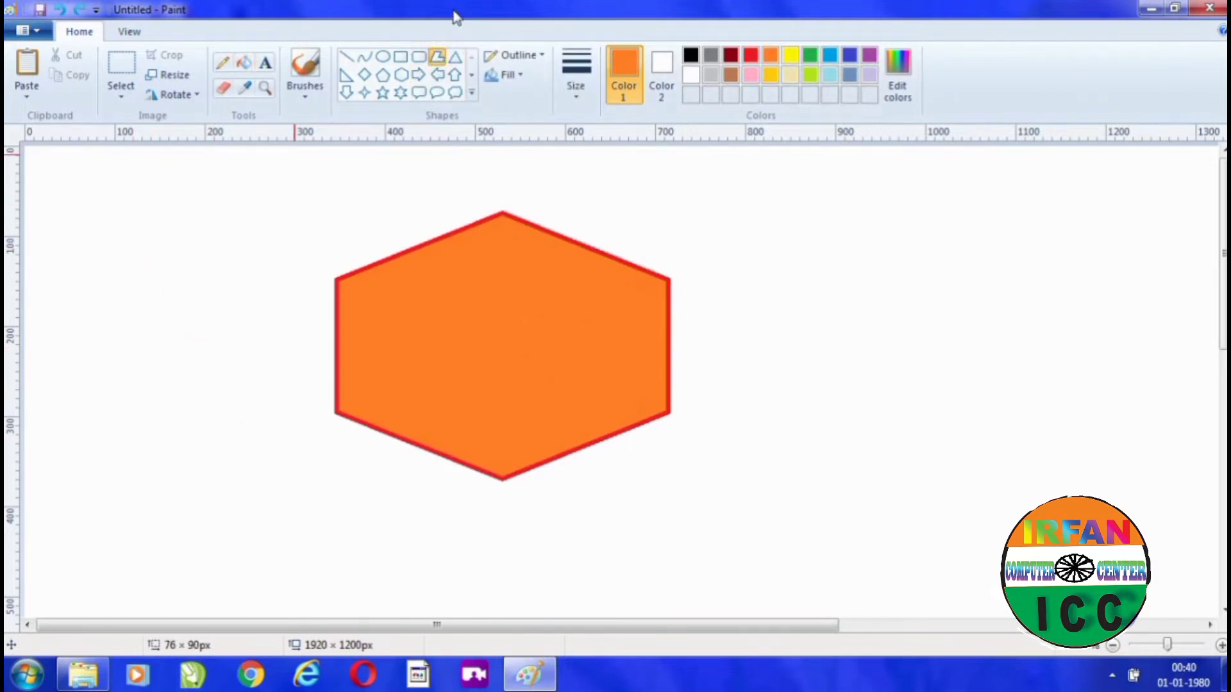
left_click(400, 57)
left_click_drag(110, 290, 298, 473)
left_click(782, 355)
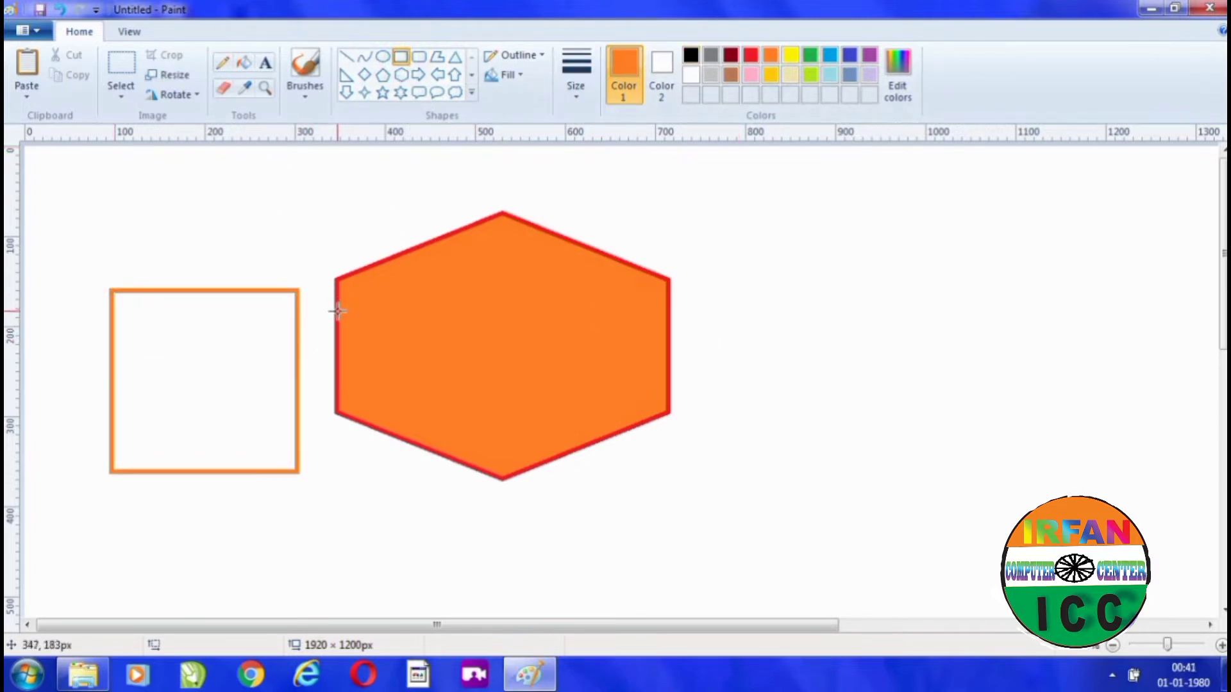
key("ctrl+z")
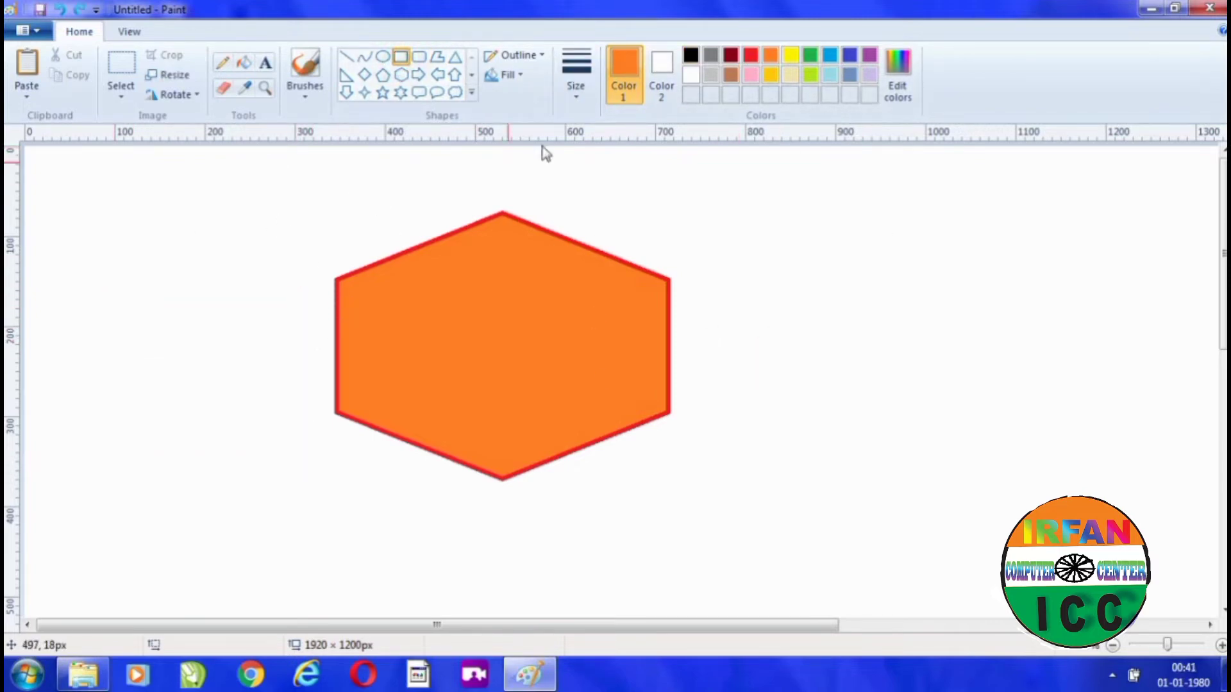
Draw a pentagon with a black outline to the left of the orange hexagon.
left_click(691, 56)
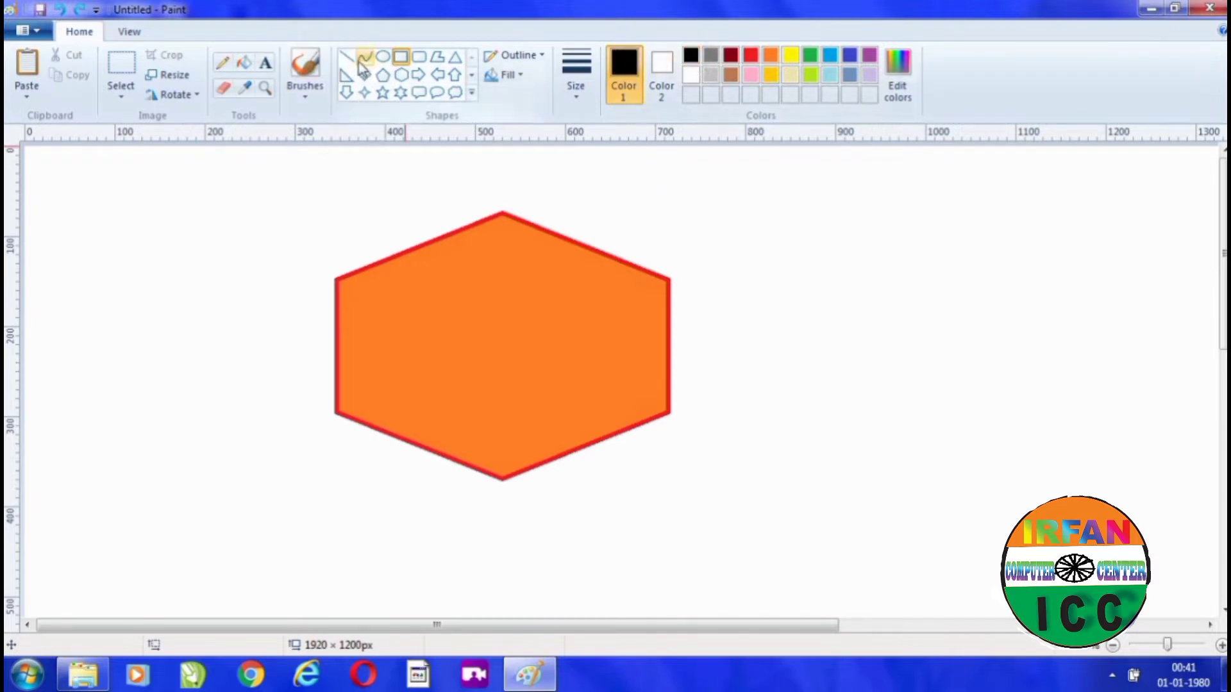
left_click(383, 75)
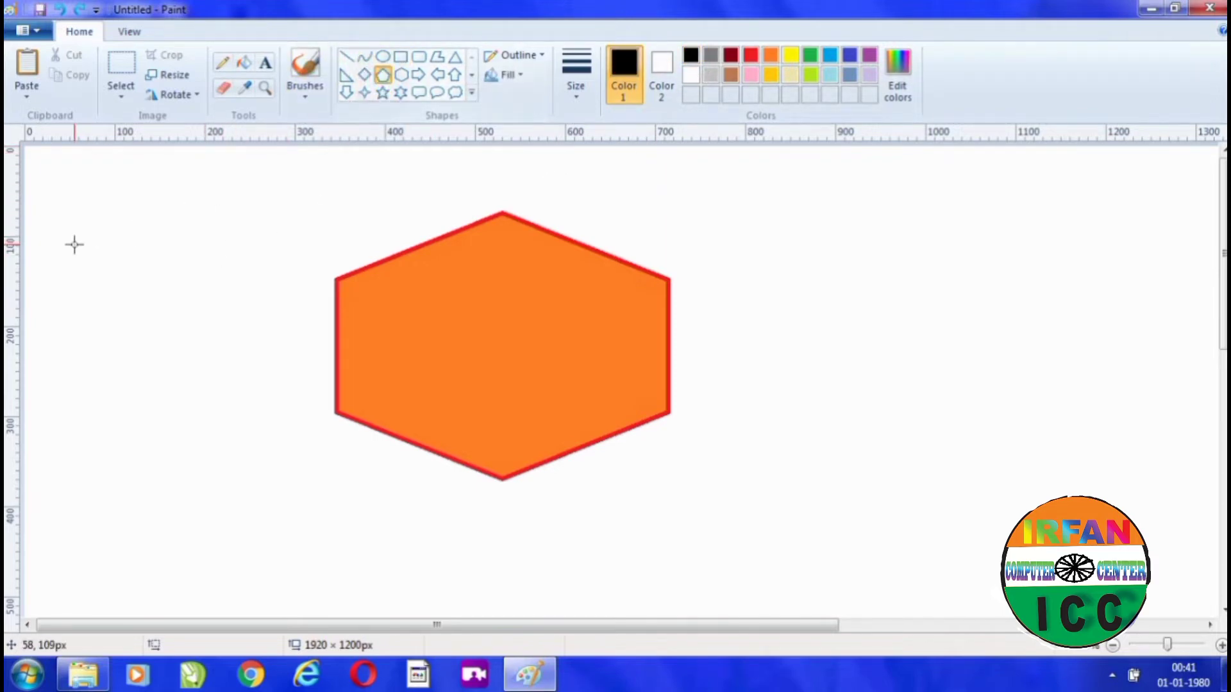
left_click_drag(75, 244, 299, 446)
left_click(852, 283)
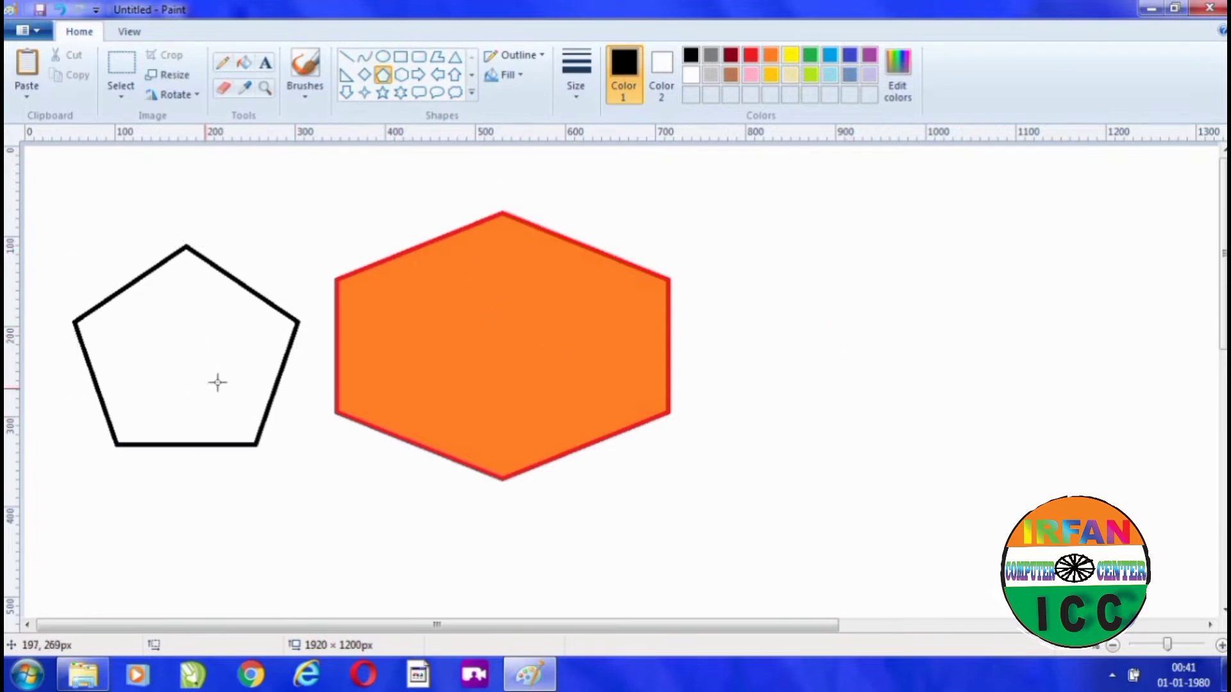
Sample the hexagon's orange fill as Color 1 with the Color picker.
left_click(244, 90)
left_click(553, 329)
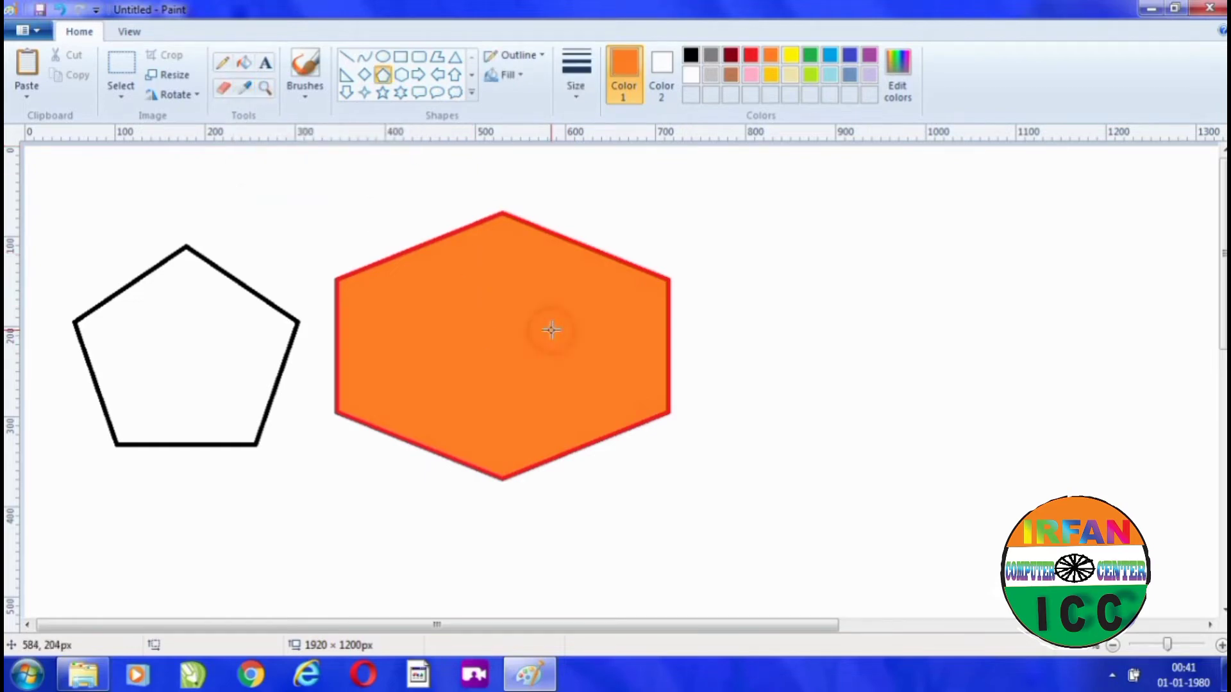
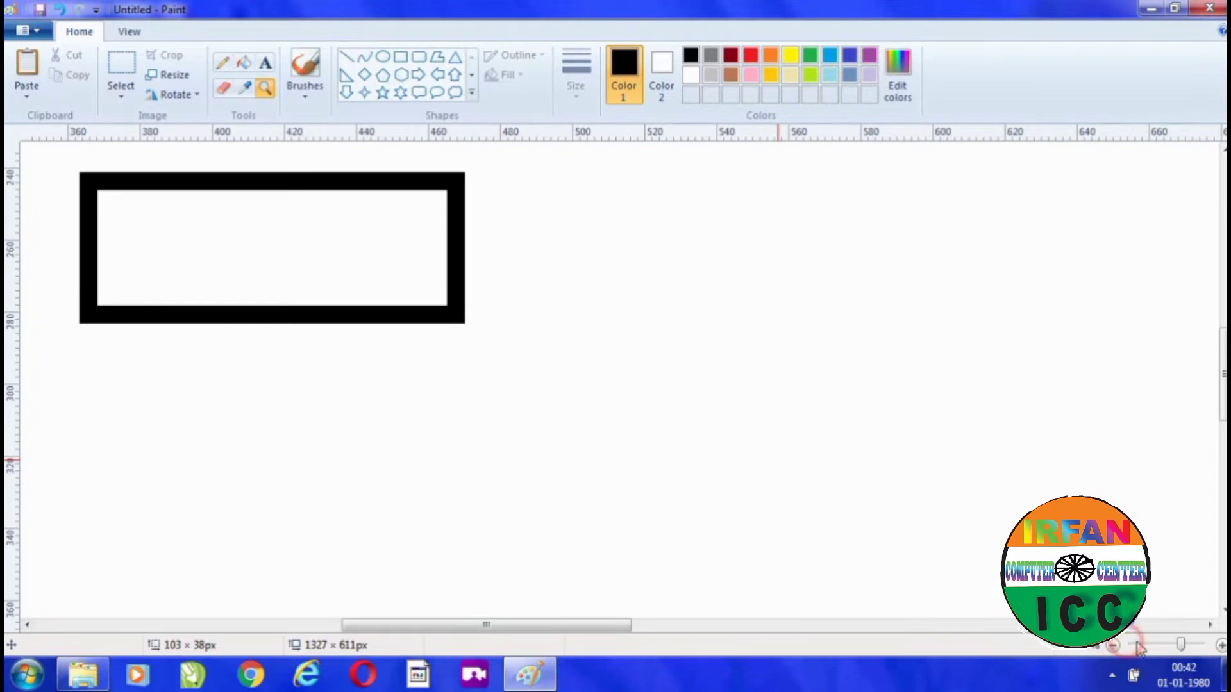
Zoom the magnified canvas back out to 100% and undo the small black rectangle.
left_click(1163, 646)
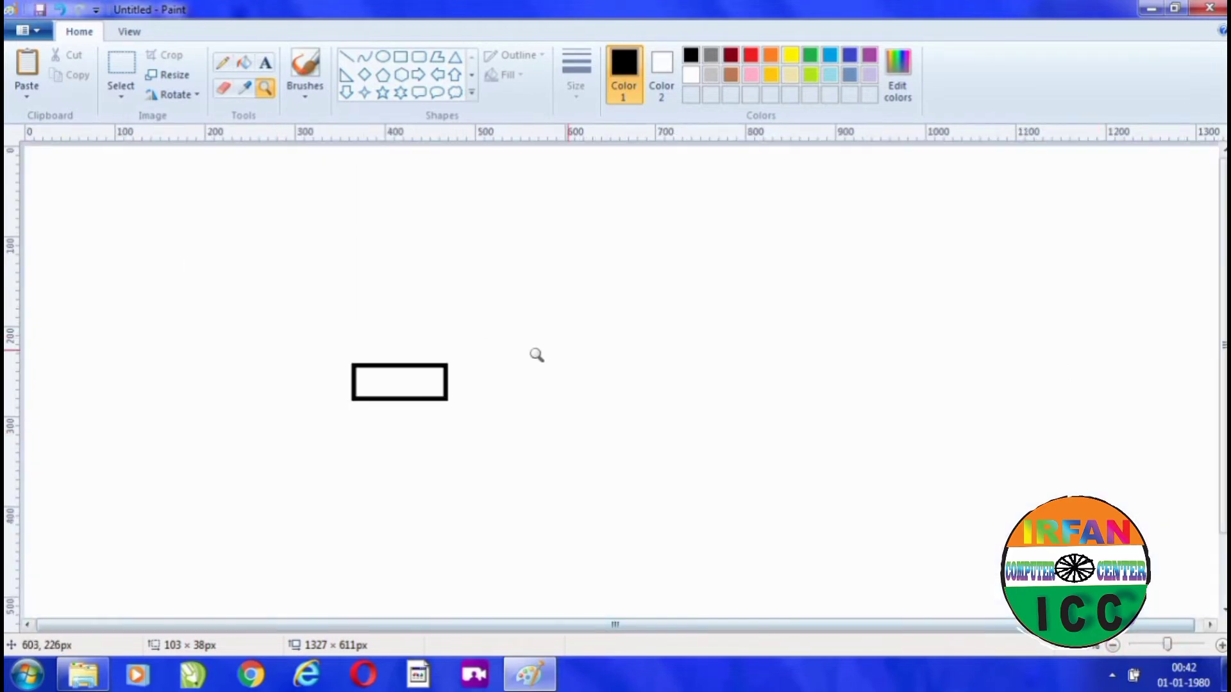
key("ctrl+z")
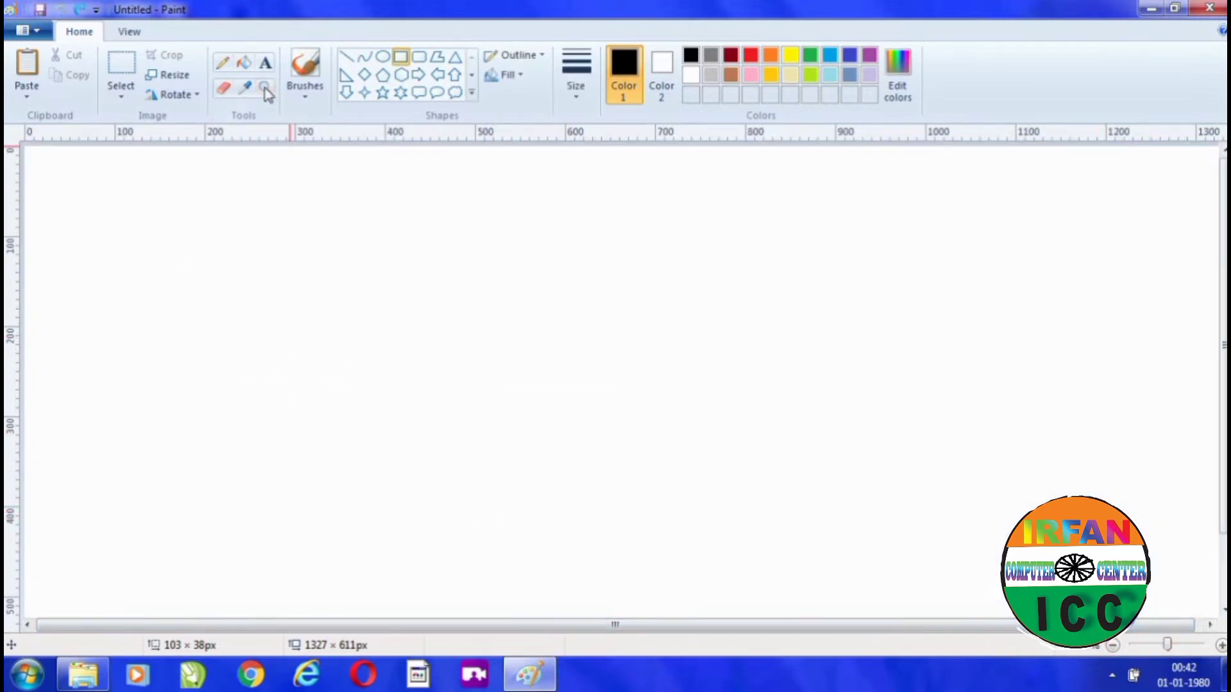
Spray loose Airbrush strokes across the blank canvas, first in black and then in yellow.
left_click(306, 95)
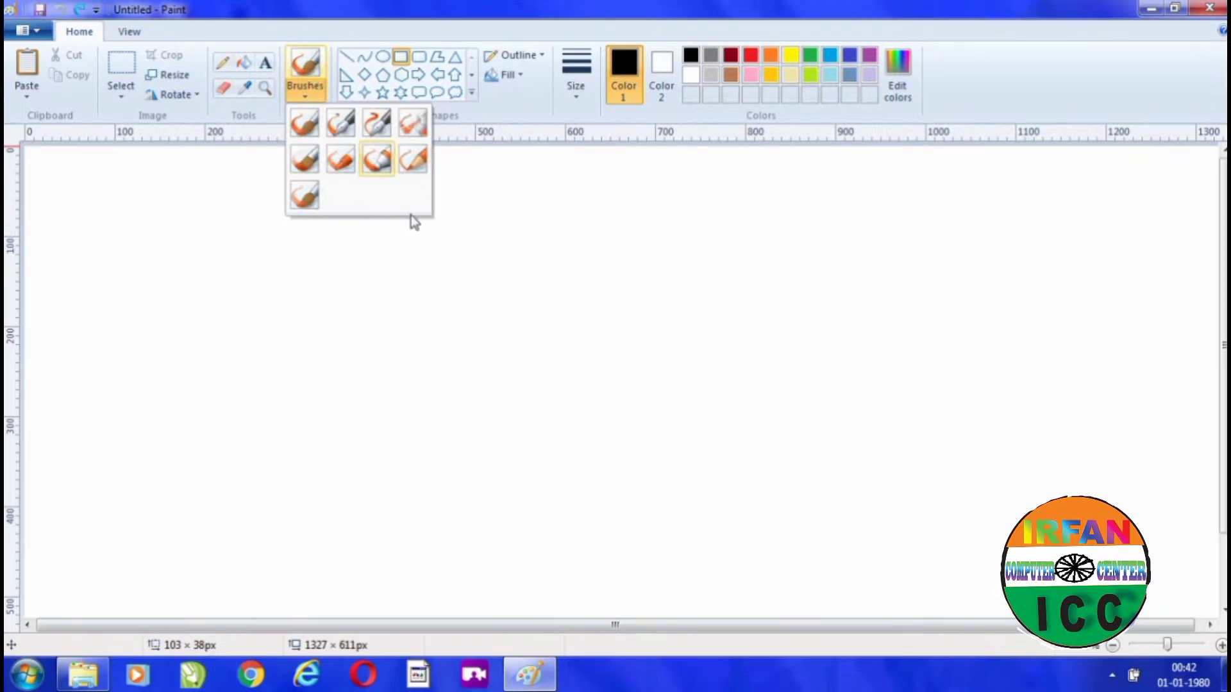
left_click(420, 118)
mouse_move(67, 260)
left_mouse_down()
mouse_move(392, 454)
mouse_move(449, 420)
mouse_move(757, 384)
mouse_move(819, 247)
left_mouse_up()
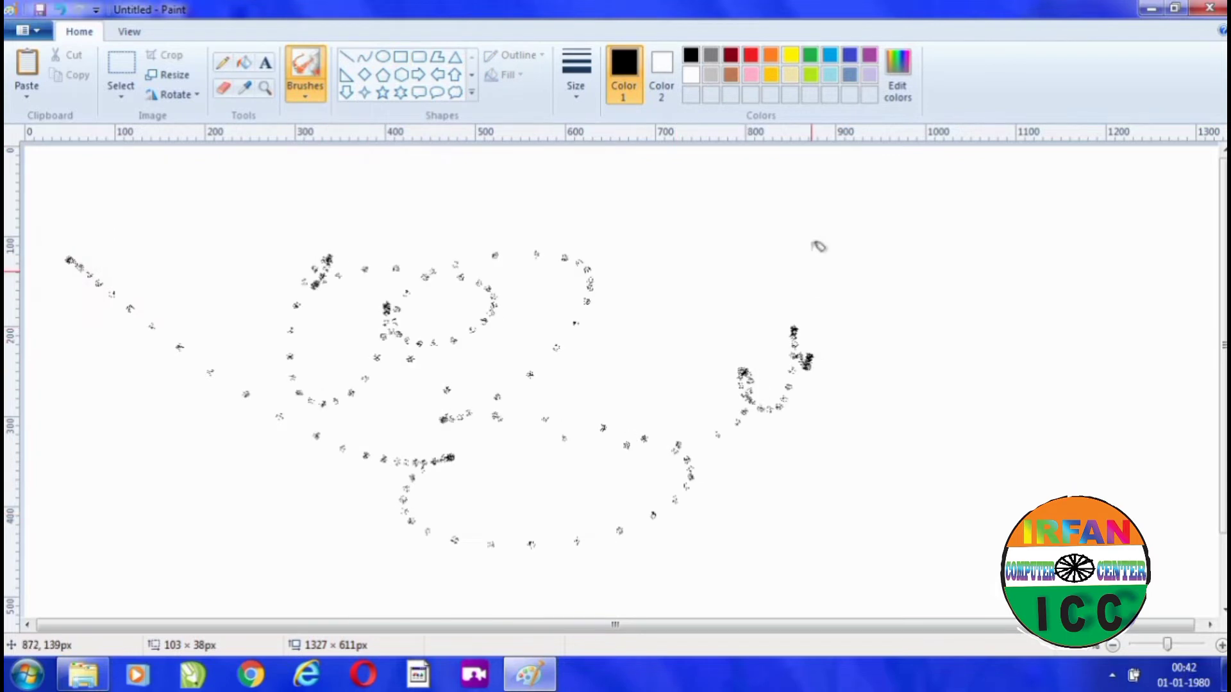
left_click(791, 54)
left_click_drag(754, 204, 933, 291)
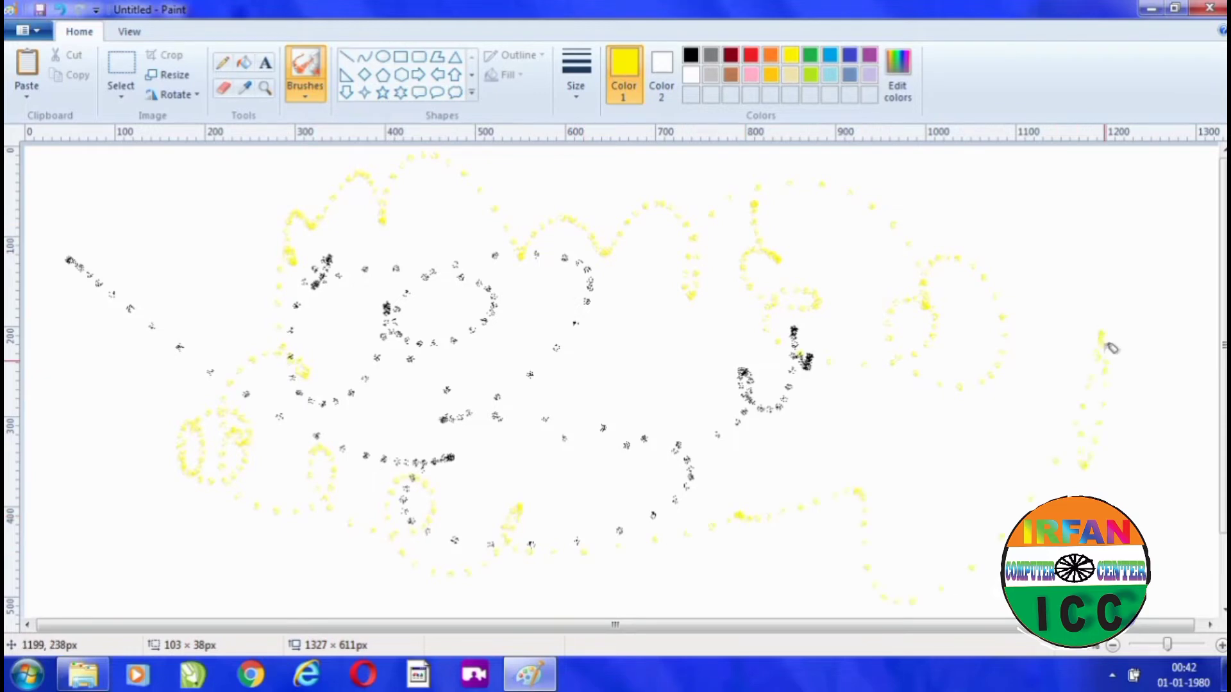
Scribble yellow strokes over the whole canvas with Calligraphy brush 1.
left_click(305, 74)
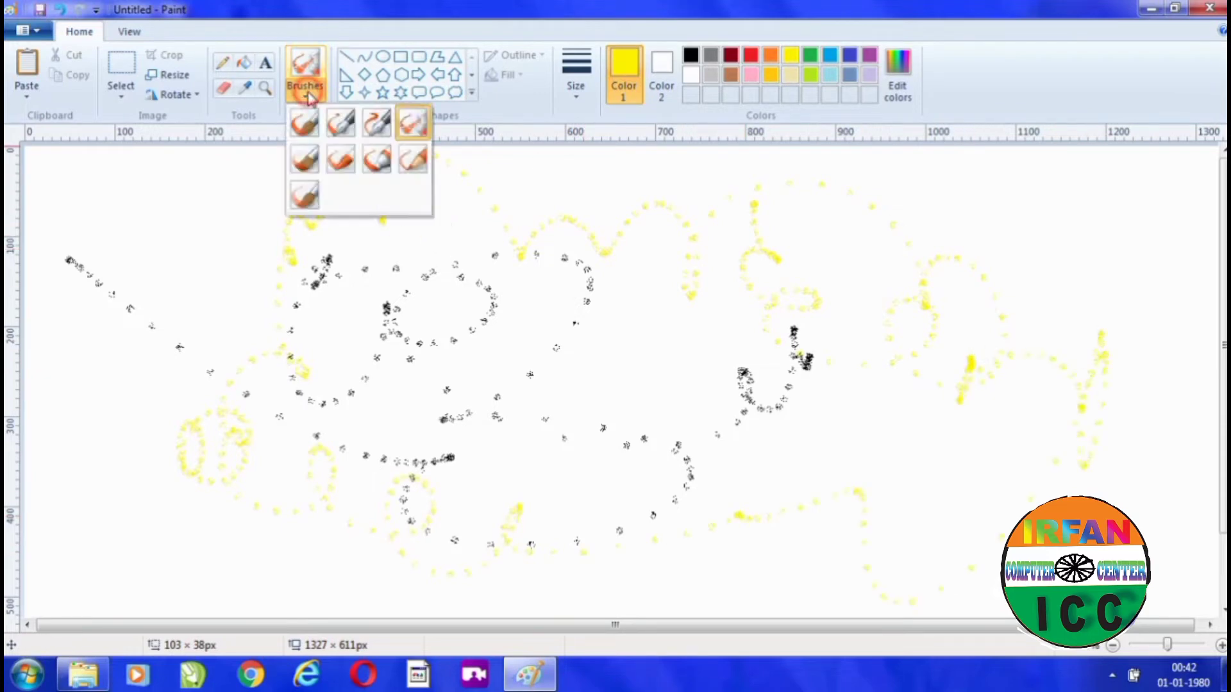
left_click(338, 121)
mouse_move(296, 223)
left_mouse_down()
mouse_move(153, 266)
mouse_move(177, 325)
mouse_move(59, 355)
mouse_move(107, 434)
mouse_move(107, 486)
mouse_move(234, 549)
mouse_move(341, 463)
mouse_move(399, 539)
mouse_move(591, 585)
mouse_move(747, 537)
mouse_move(895, 470)
left_mouse_up()
mouse_move(1049, 408)
left_mouse_down()
mouse_move(1083, 473)
mouse_move(917, 529)
mouse_move(663, 516)
mouse_move(565, 419)
mouse_move(253, 349)
left_mouse_up()
mouse_move(121, 496)
left_mouse_down()
mouse_move(134, 608)
mouse_move(267, 548)
mouse_move(519, 589)
mouse_move(726, 560)
mouse_move(842, 592)
mouse_move(985, 564)
left_mouse_up()
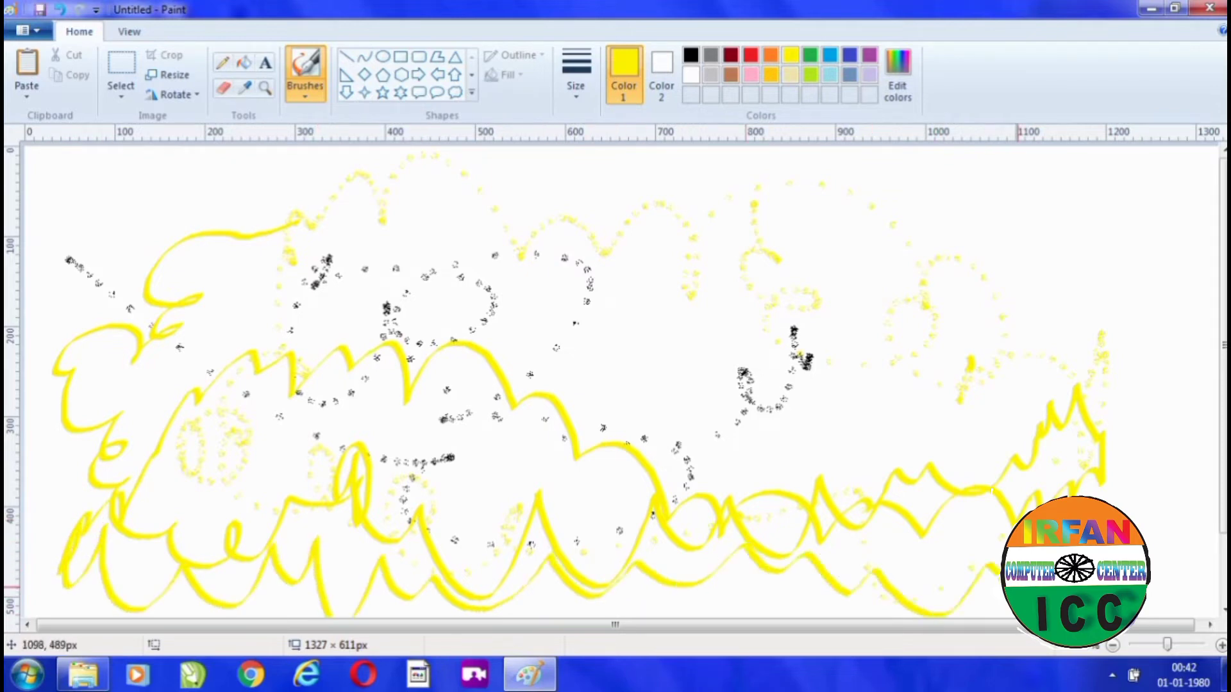
mouse_move(1177, 530)
left_mouse_down()
mouse_move(1162, 386)
mouse_move(1178, 321)
mouse_move(737, 307)
mouse_move(963, 354)
left_mouse_up()
mouse_move(1015, 272)
left_mouse_down()
mouse_move(1142, 168)
mouse_move(1156, 231)
mouse_move(1067, 189)
mouse_move(845, 157)
mouse_move(641, 203)
mouse_move(580, 192)
mouse_move(240, 245)
mouse_move(54, 178)
mouse_move(5, 389)
mouse_move(54, 505)
mouse_move(137, 526)
mouse_move(183, 568)
mouse_move(323, 619)
left_mouse_up()
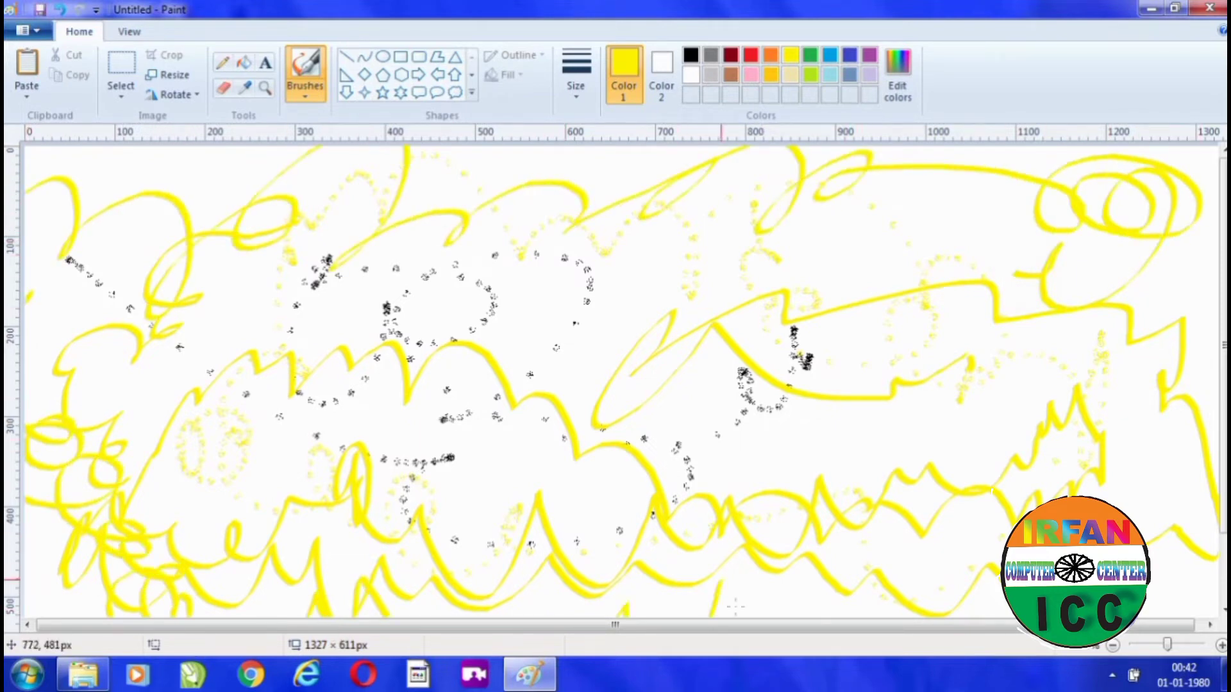
left_click_drag(672, 618, 964, 606)
left_click_drag(1214, 567, 1226, 457)
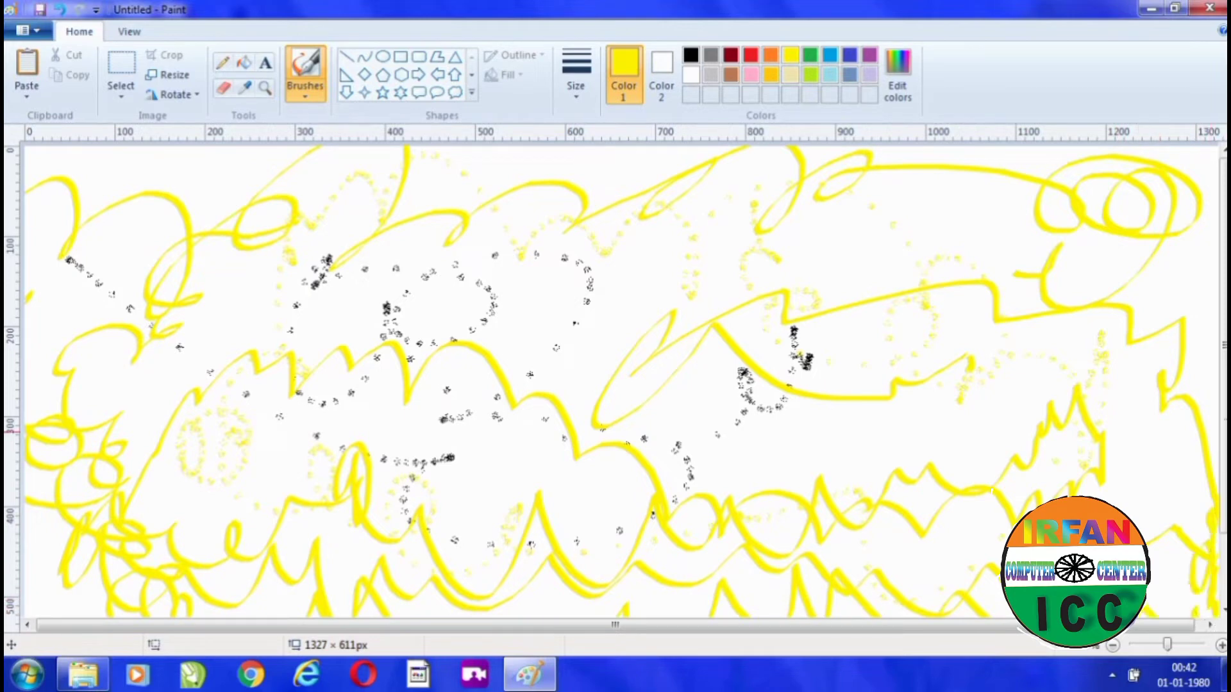
left_click_drag(1193, 298, 830, 243)
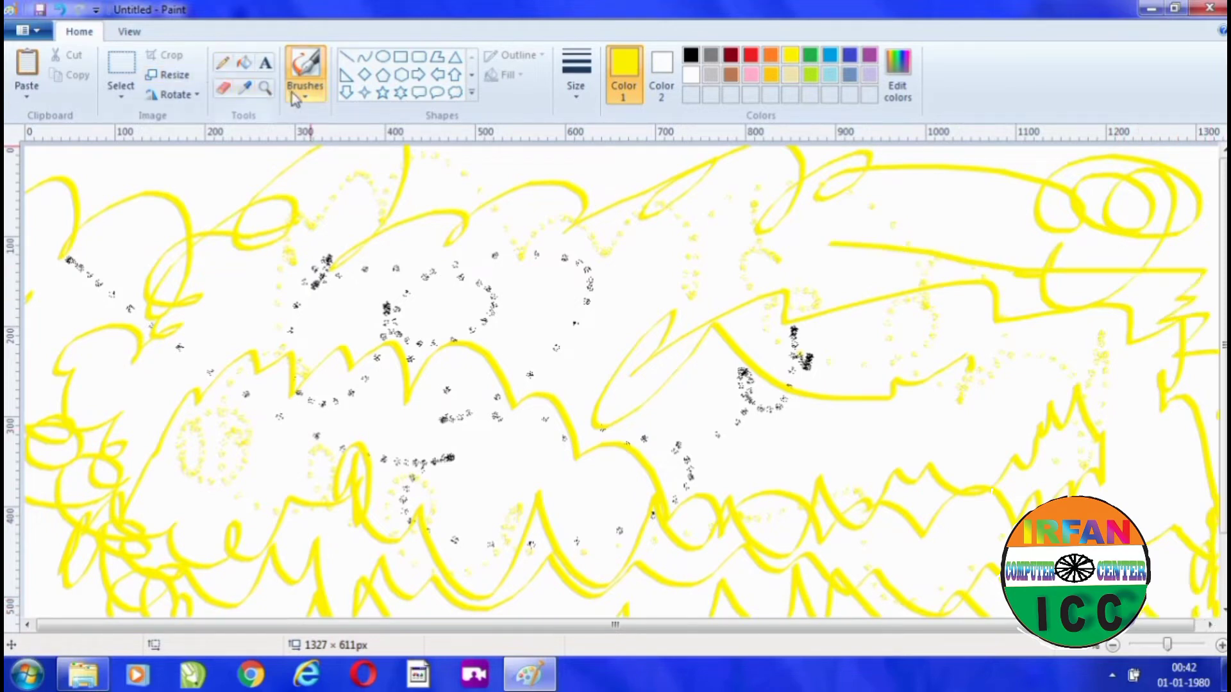
Scribble with Calligraphy brush 2, in yellow over the left half and in lime across the middle.
left_click(305, 98)
left_click(377, 124)
mouse_move(295, 206)
left_mouse_down()
mouse_move(385, 187)
mouse_move(121, 180)
left_mouse_up()
mouse_move(46, 359)
left_mouse_down()
mouse_move(99, 365)
mouse_move(112, 617)
left_mouse_up()
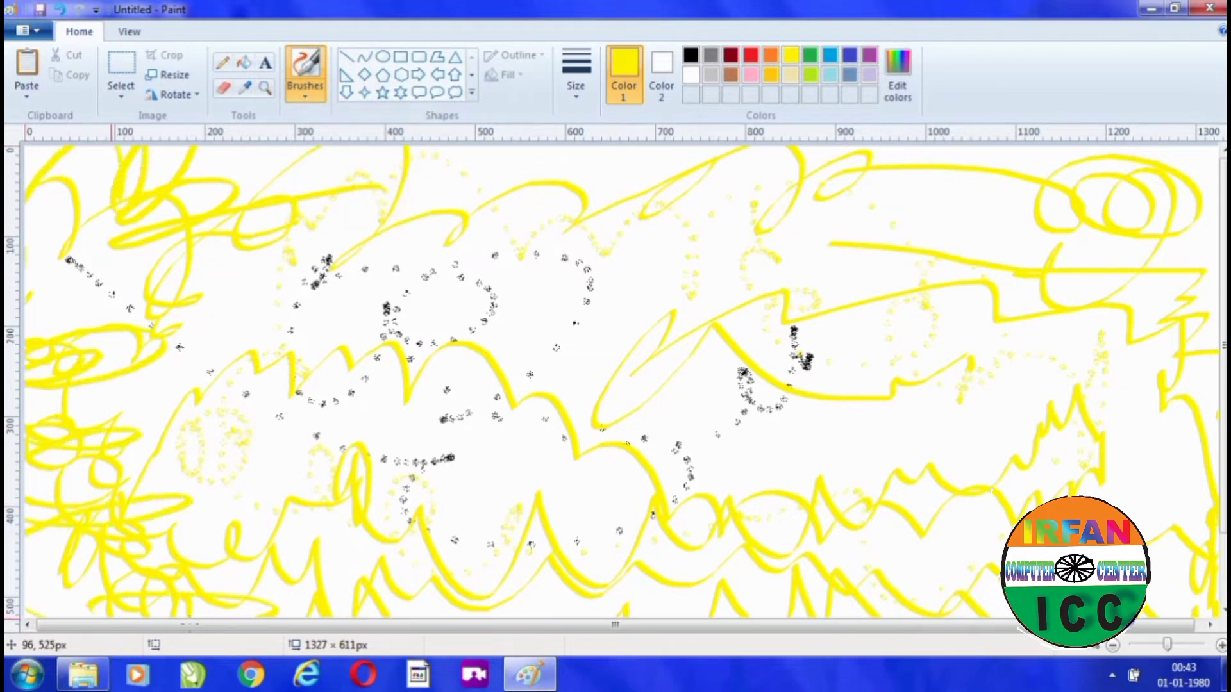
mouse_move(367, 531)
left_mouse_down()
mouse_move(303, 440)
mouse_move(636, 333)
mouse_move(256, 407)
mouse_move(554, 369)
left_mouse_up()
left_click(814, 74)
mouse_move(513, 243)
left_mouse_down()
mouse_move(680, 311)
mouse_move(667, 350)
mouse_move(898, 452)
left_mouse_up()
Spray lime Airbrush strokes over the scribbles across the canvas.
left_click(305, 95)
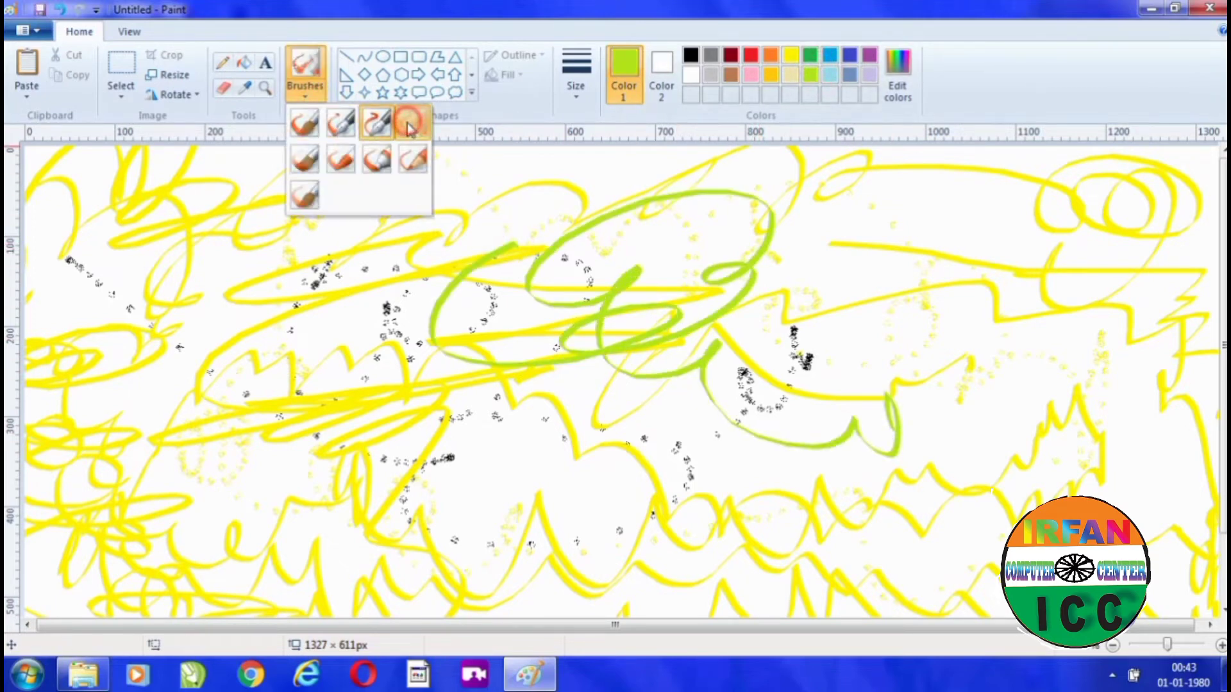
left_click(409, 125)
mouse_move(513, 237)
left_mouse_down()
mouse_move(489, 236)
mouse_move(497, 211)
left_mouse_up()
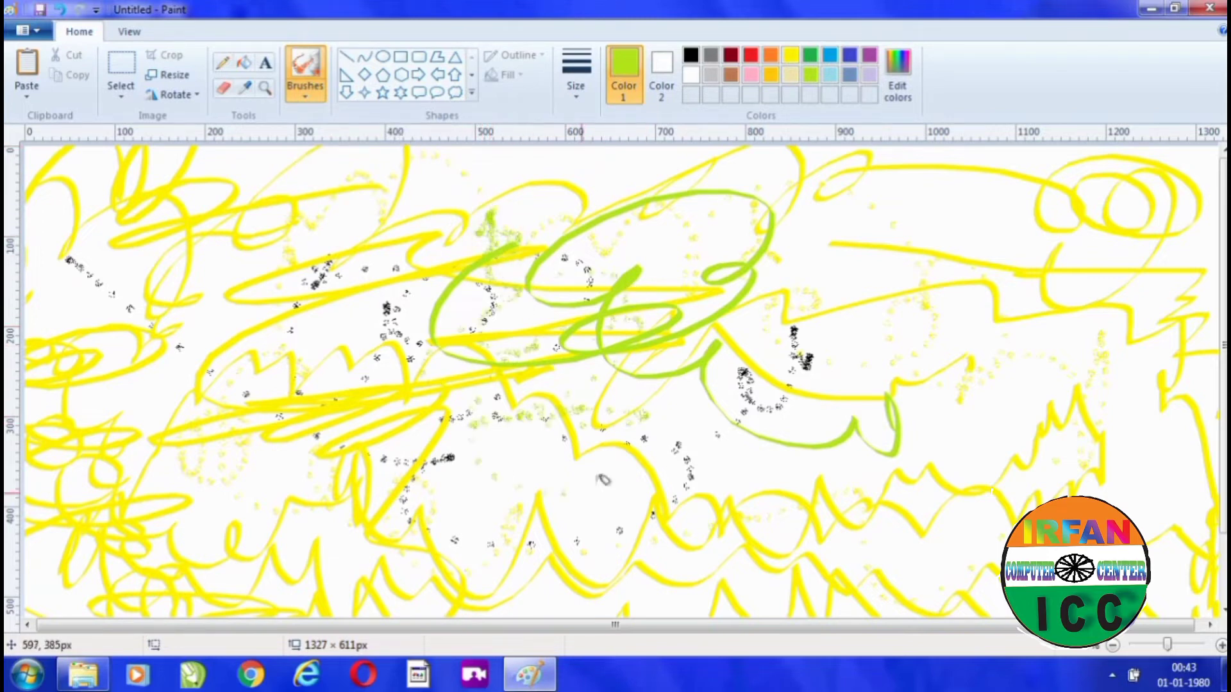
mouse_move(804, 434)
left_mouse_down()
mouse_move(863, 424)
mouse_move(888, 346)
mouse_move(917, 310)
mouse_move(814, 373)
mouse_move(952, 307)
left_mouse_up()
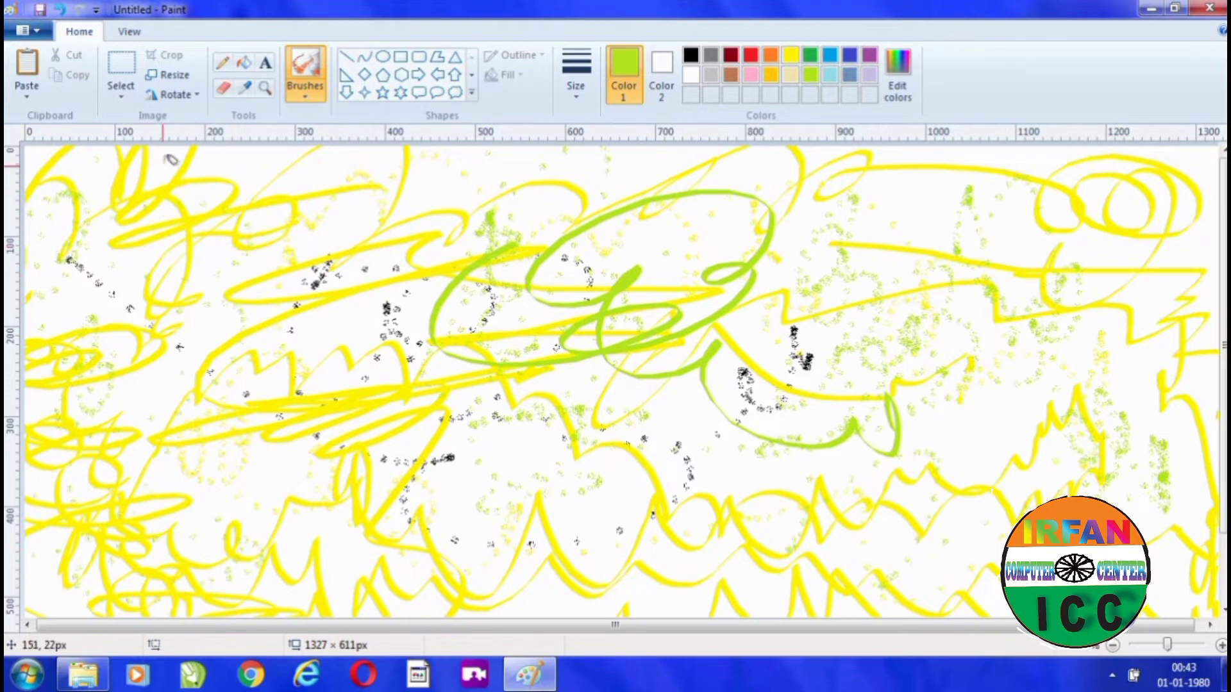
Scribble with the Natural pencil brush, first in lime and then in red, across the canvas.
left_click(311, 90)
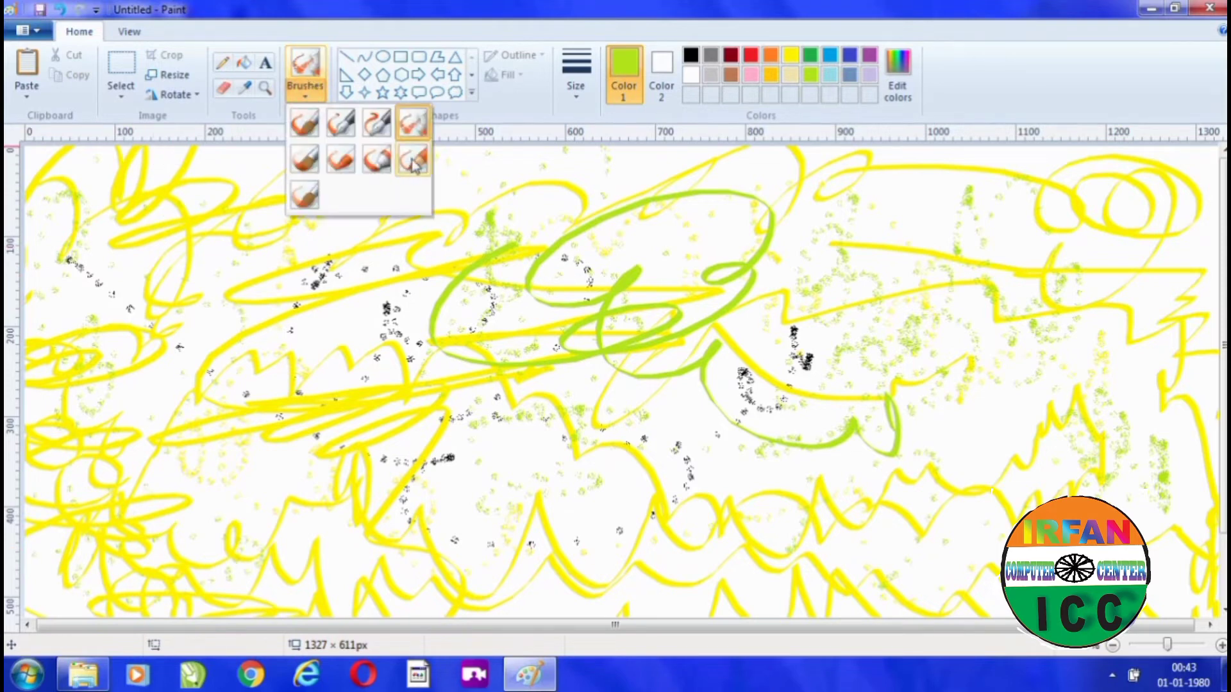
left_click(413, 157)
mouse_move(583, 261)
left_mouse_down()
mouse_move(470, 466)
mouse_move(508, 440)
mouse_move(582, 550)
mouse_move(779, 357)
left_mouse_up()
left_click(752, 59)
mouse_move(505, 231)
left_mouse_down()
mouse_move(705, 337)
mouse_move(292, 416)
mouse_move(141, 550)
mouse_move(750, 402)
mouse_move(477, 423)
mouse_move(798, 457)
mouse_move(659, 410)
mouse_move(1187, 232)
mouse_move(813, 247)
mouse_move(285, 307)
mouse_move(293, 112)
mouse_move(391, 199)
mouse_move(816, 309)
mouse_move(898, 244)
left_mouse_up()
Cover much of the canvas with thick red Crayon brush strokes.
left_click(324, 93)
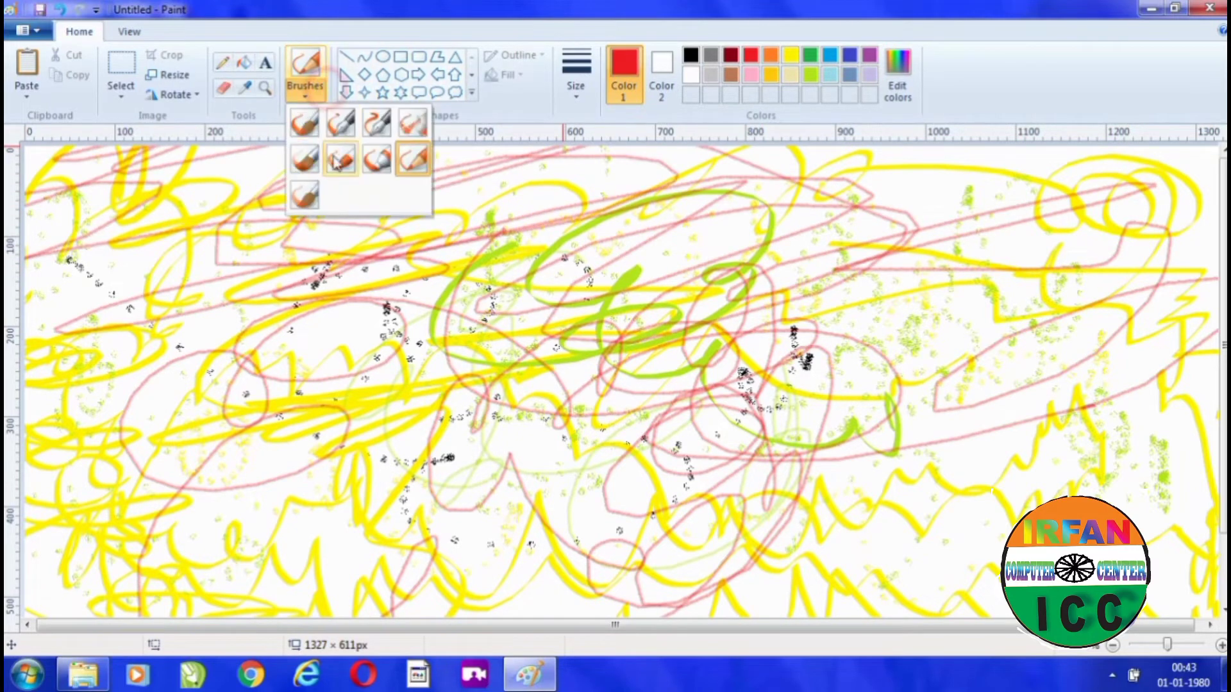
left_click(340, 121)
mouse_move(347, 236)
left_mouse_down()
mouse_move(395, 226)
mouse_move(726, 460)
mouse_move(988, 577)
mouse_move(1022, 203)
mouse_move(784, 242)
mouse_move(737, 238)
left_mouse_up()
mouse_move(42, 173)
left_mouse_down()
mouse_move(28, 246)
mouse_move(53, 285)
mouse_move(32, 309)
mouse_move(57, 379)
mouse_move(41, 451)
mouse_move(113, 596)
mouse_move(104, 611)
mouse_move(331, 594)
mouse_move(451, 527)
mouse_move(560, 581)
mouse_move(734, 574)
mouse_move(833, 603)
mouse_move(1034, 557)
left_mouse_up()
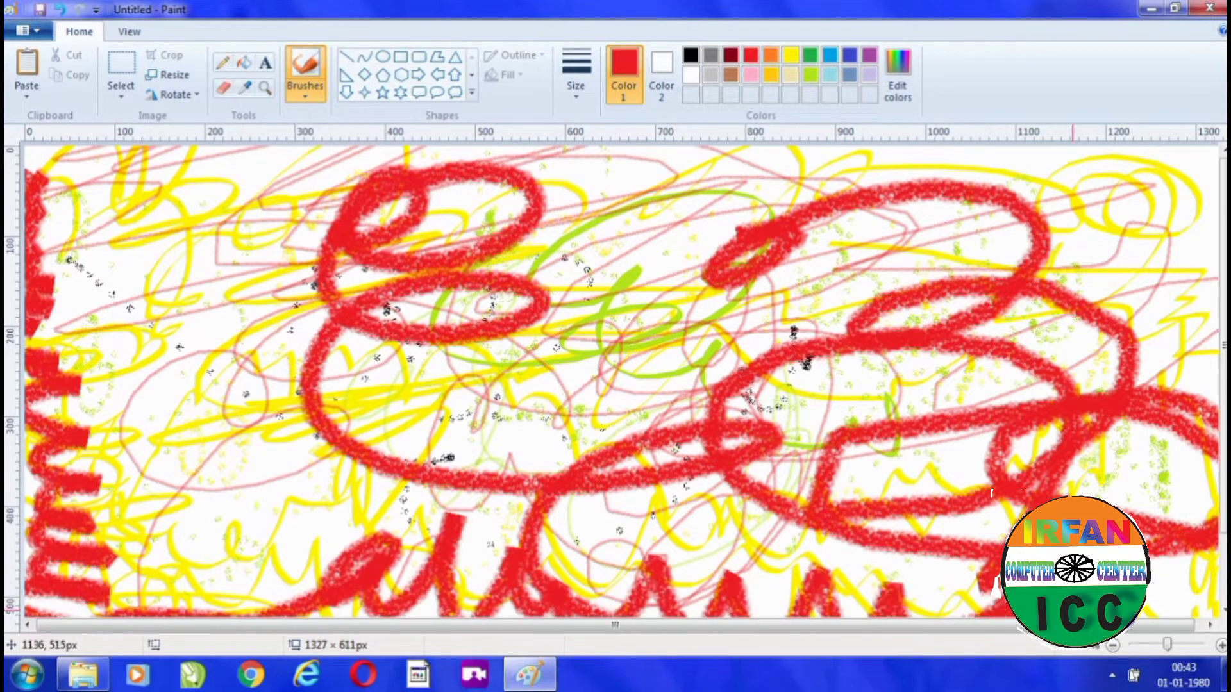
mouse_move(1218, 618)
left_mouse_down()
mouse_move(1166, 215)
mouse_move(955, 152)
mouse_move(599, 249)
mouse_move(317, 270)
mouse_move(93, 211)
mouse_move(39, 165)
mouse_move(68, 452)
mouse_move(55, 361)
mouse_move(343, 393)
mouse_move(192, 433)
mouse_move(744, 457)
mouse_move(779, 514)
mouse_move(930, 495)
mouse_move(537, 520)
left_mouse_up()
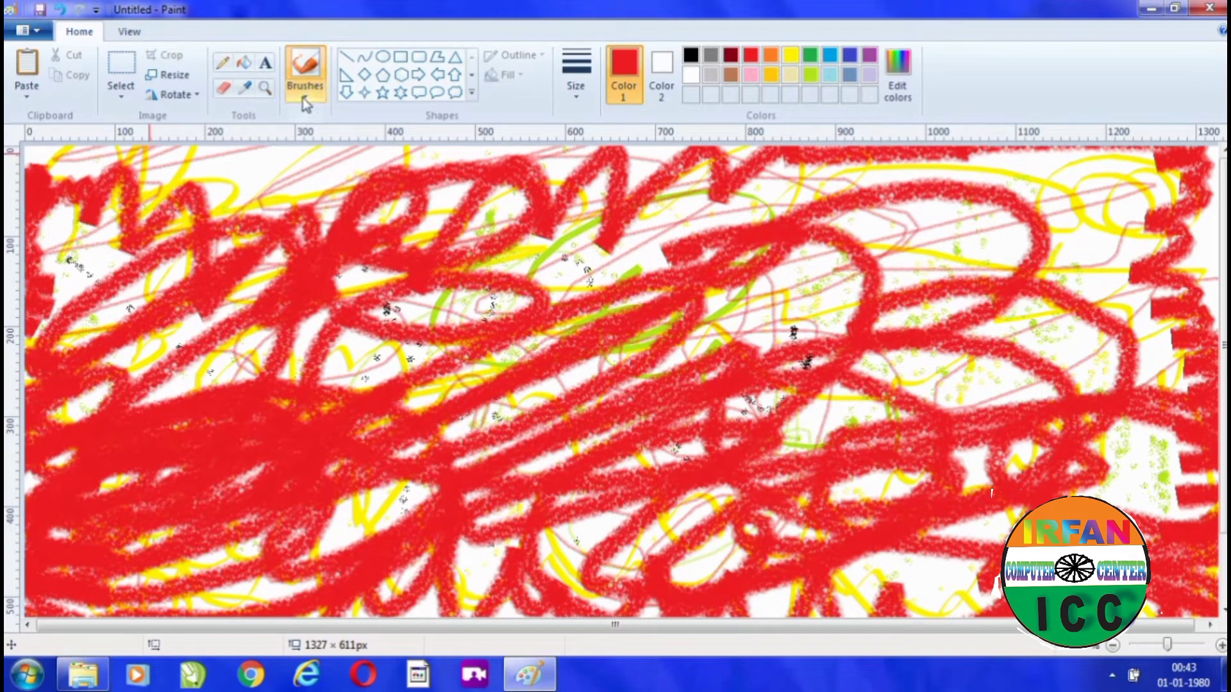
Paint semi-transparent red strokes over the canvas with the Watercolor brush.
left_click(305, 99)
left_click(304, 198)
mouse_move(481, 304)
left_mouse_down()
mouse_move(667, 250)
mouse_move(898, 398)
left_mouse_up()
mouse_move(933, 275)
left_mouse_down()
mouse_move(894, 363)
mouse_move(1013, 270)
mouse_move(798, 375)
left_mouse_up()
mouse_move(410, 356)
left_mouse_down()
mouse_move(311, 364)
mouse_move(298, 317)
left_mouse_up()
mouse_move(262, 364)
left_mouse_down()
mouse_move(228, 362)
mouse_move(465, 353)
left_mouse_up()
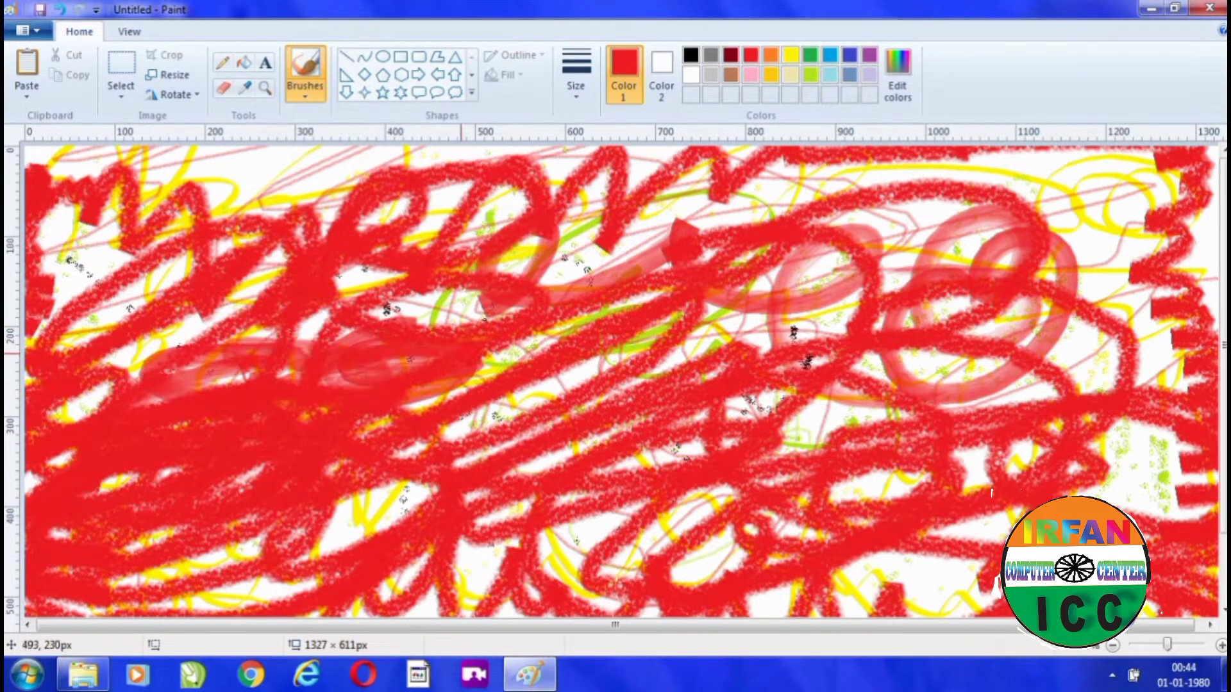
left_click_drag(876, 559, 944, 539)
mouse_move(1054, 259)
left_mouse_down()
mouse_move(1083, 229)
mouse_move(1107, 282)
mouse_move(1085, 250)
mouse_move(1105, 157)
mouse_move(1009, 208)
mouse_move(1086, 187)
mouse_move(982, 222)
mouse_move(1079, 188)
mouse_move(912, 166)
mouse_move(652, 210)
mouse_move(786, 207)
mouse_move(820, 181)
mouse_move(674, 209)
left_mouse_up()
mouse_move(527, 263)
left_mouse_down()
mouse_move(686, 247)
mouse_move(586, 231)
mouse_move(581, 206)
mouse_move(496, 186)
mouse_move(337, 196)
mouse_move(326, 152)
mouse_move(308, 142)
left_mouse_up()
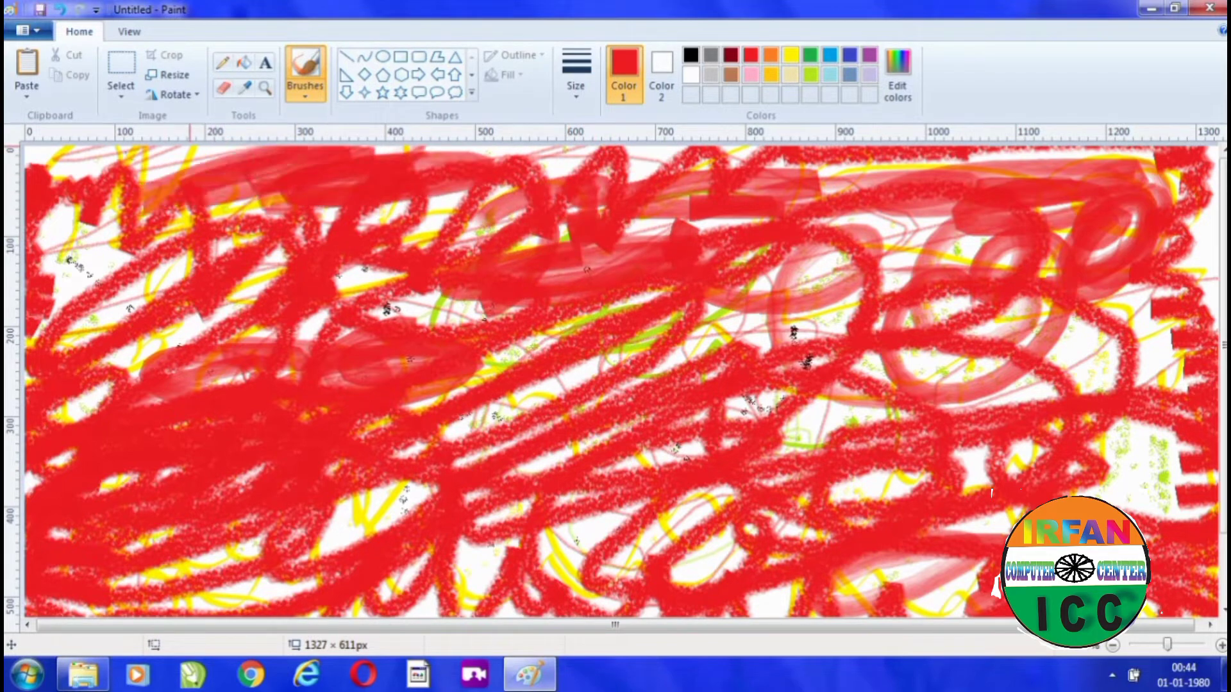
mouse_move(214, 140)
left_mouse_down()
mouse_move(89, 153)
mouse_move(125, 182)
mouse_move(107, 225)
mouse_move(200, 233)
left_mouse_up()
Paint broad Marker strokes over the canvas, first in red and then in gold.
left_click(305, 96)
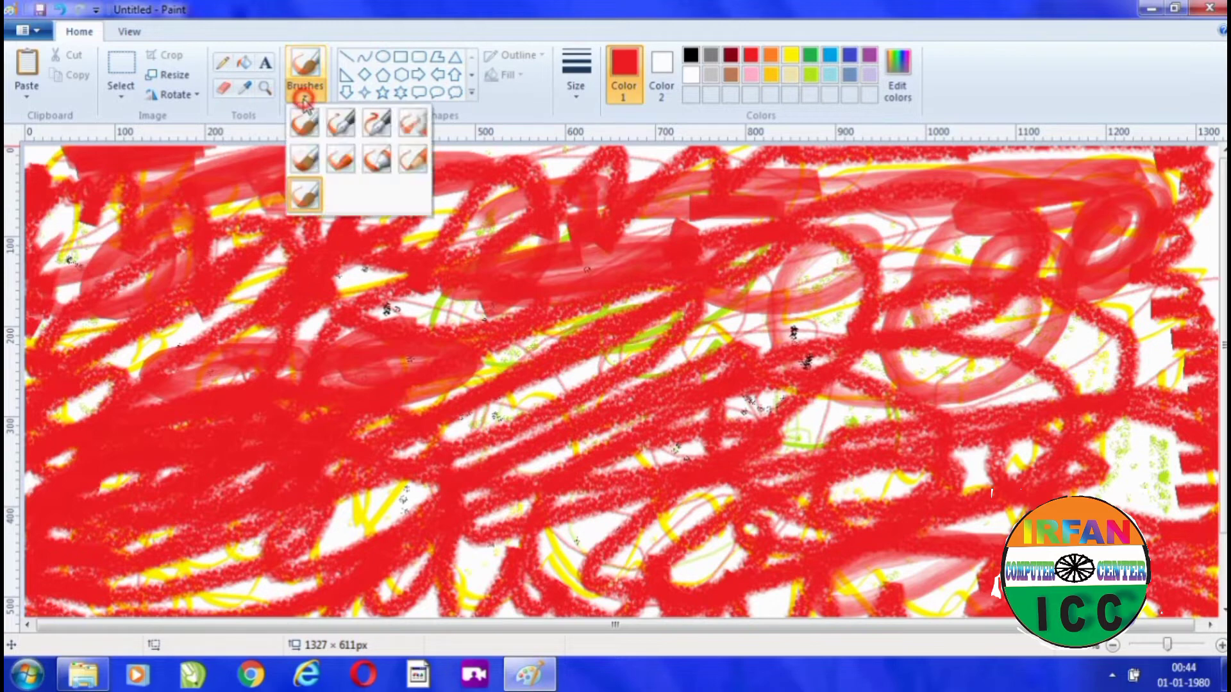
left_click(365, 166)
mouse_move(674, 237)
left_mouse_down()
mouse_move(756, 276)
mouse_move(1026, 462)
mouse_move(483, 348)
mouse_move(659, 512)
mouse_move(773, 362)
mouse_move(962, 368)
left_mouse_up()
left_click(771, 74)
mouse_move(852, 239)
left_mouse_down()
mouse_move(406, 495)
mouse_move(161, 295)
mouse_move(140, 532)
mouse_move(945, 480)
mouse_move(1056, 216)
mouse_move(239, 247)
mouse_move(720, 383)
mouse_move(820, 564)
mouse_move(680, 359)
mouse_move(513, 308)
mouse_move(565, 218)
mouse_move(593, 288)
mouse_move(883, 488)
left_mouse_up()
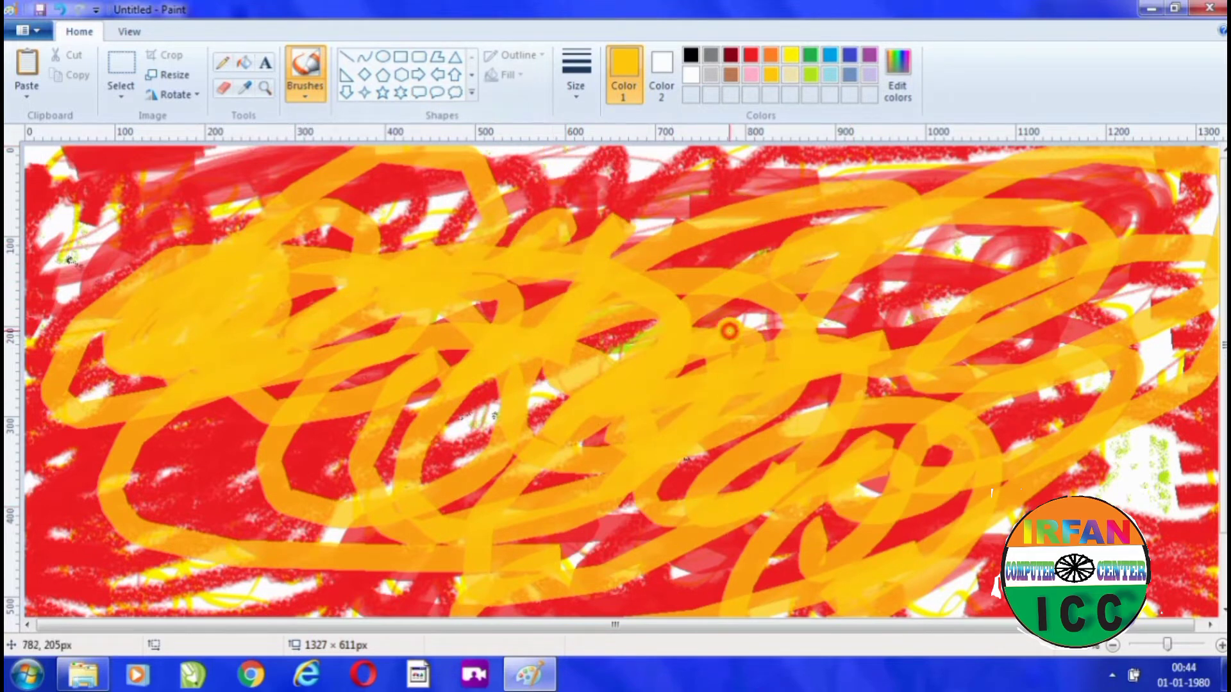
Start a new blank picture without saving the brush scribbles.
key("ctrl+n")
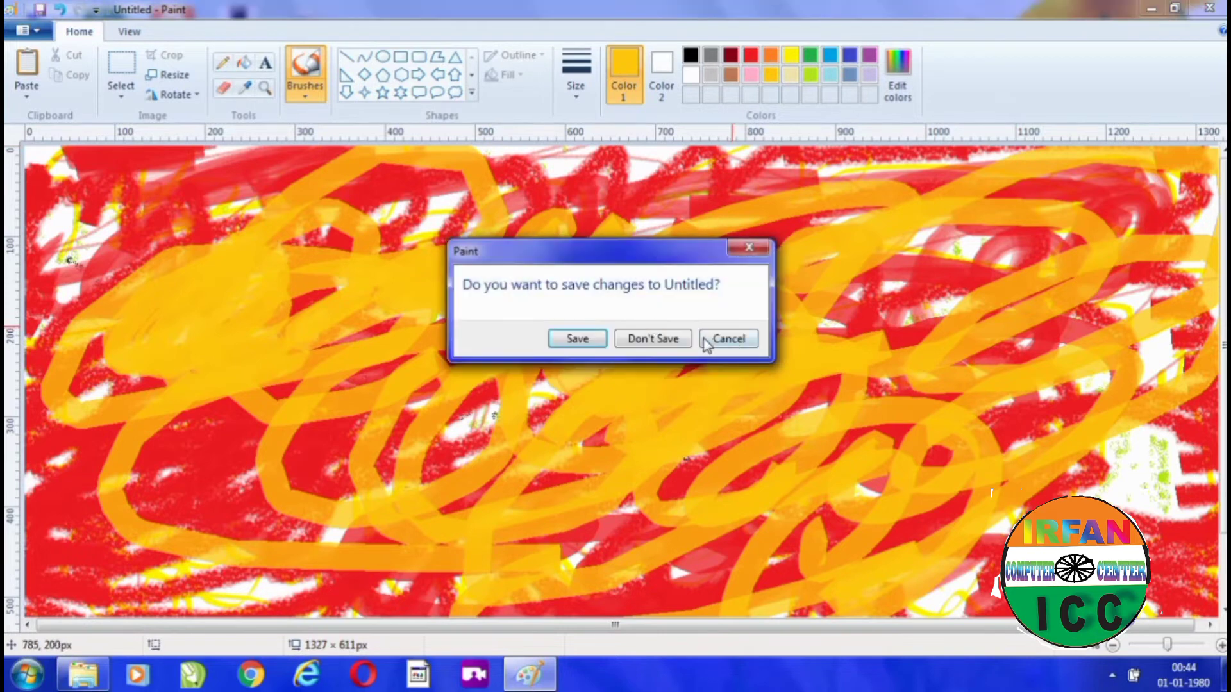
left_click(686, 337)
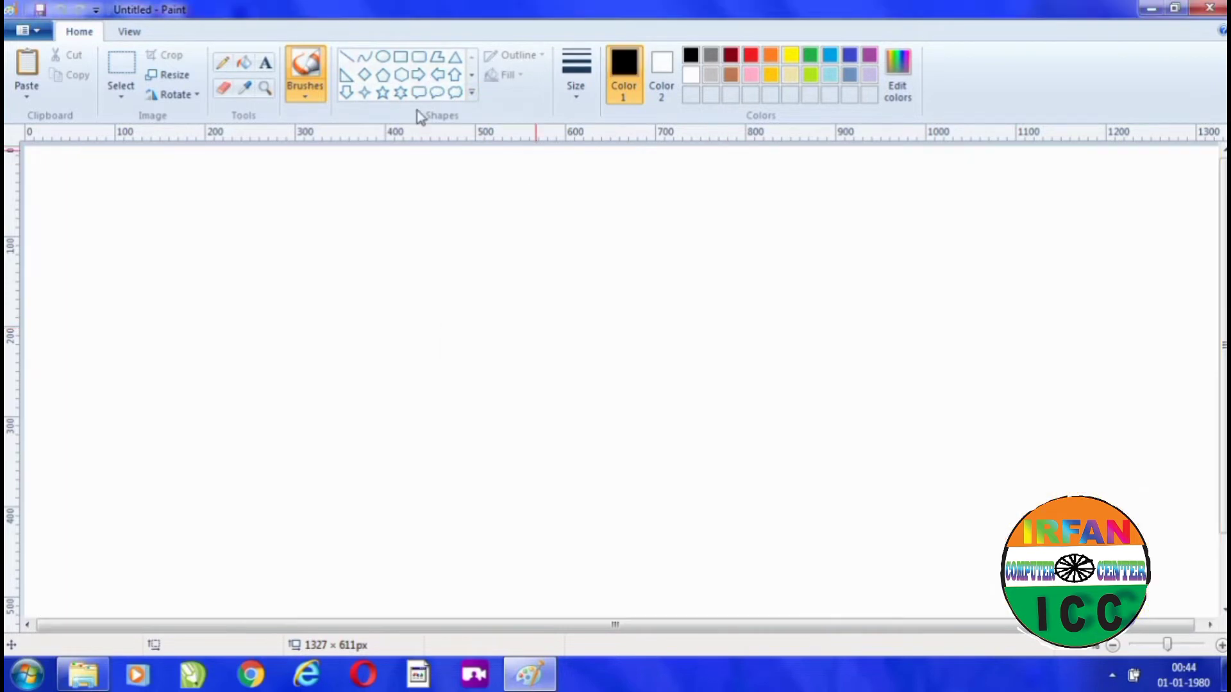
Draw three straight black lines forming a tilted letter H and undo them all.
left_click(349, 64)
left_click_drag(321, 189, 333, 484)
left_click_drag(316, 332, 420, 338)
left_click_drag(415, 273, 469, 553)
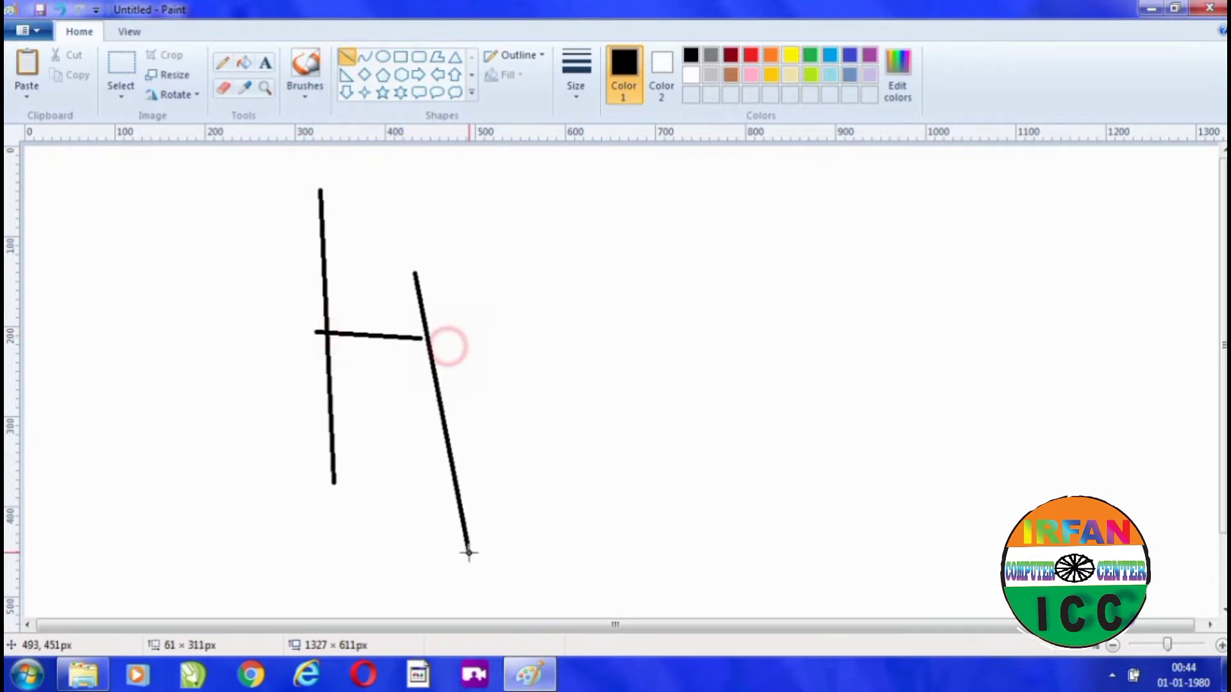
left_click(712, 404)
key("ctrl+z")
key("ctrl+z")
key("ctrl+z")
Draw a black line with the Curve tool, bend it into an S shape, and undo it.
left_click(365, 58)
left_click_drag(116, 184, 322, 503)
mouse_move(236, 379)
left_mouse_down()
mouse_move(379, 247)
mouse_move(146, 539)
mouse_move(105, 423)
mouse_move(88, 420)
left_mouse_up()
left_click_drag(194, 323, 449, 375)
left_click(876, 315)
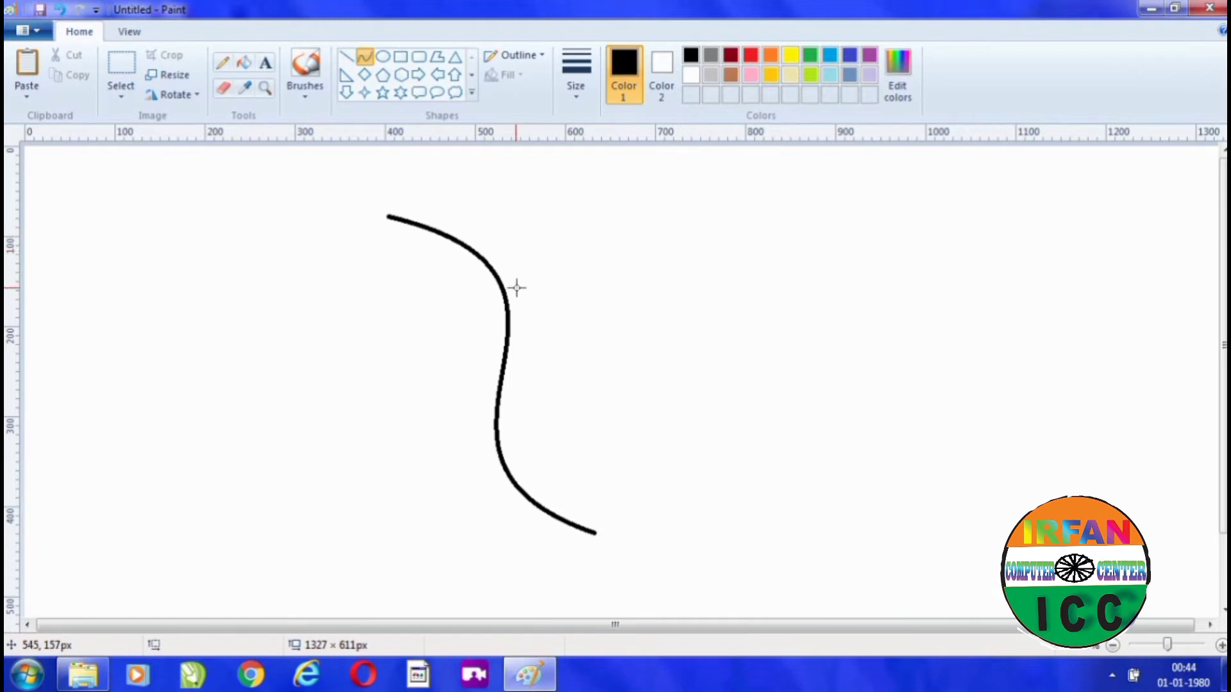
key("ctrl+z")
Draw a large black-outlined ellipse on the left side of the canvas and shift it up.
left_click(383, 58)
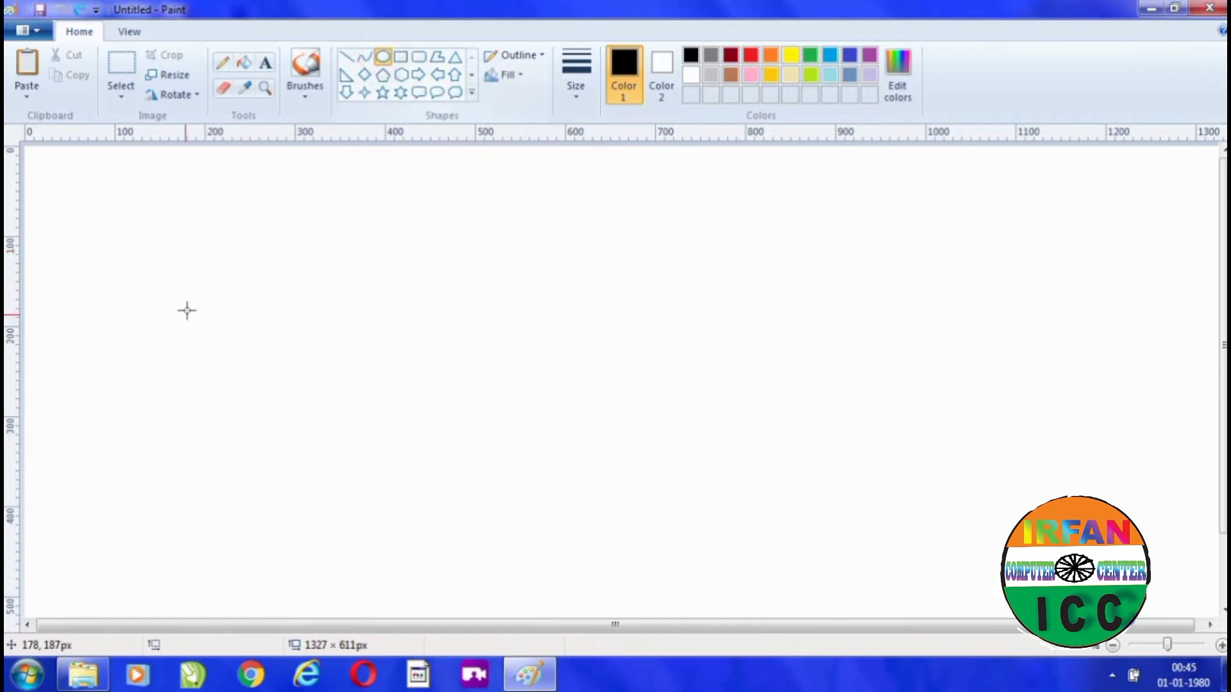
left_click_drag(198, 302, 545, 567)
left_click_drag(402, 459, 395, 382)
left_click_drag(434, 432, 421, 409)
left_click_drag(511, 420, 500, 398)
left_click(858, 366)
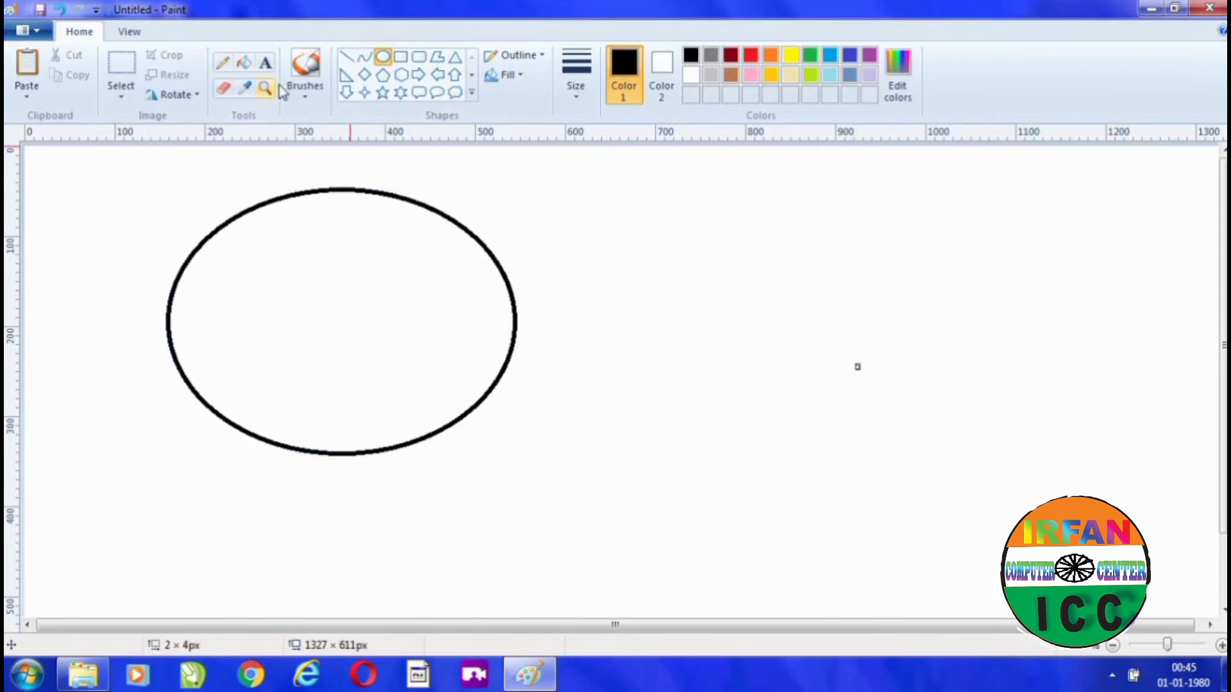
Divide the ellipse from top to bottom with an S-shaped black curve.
left_click(366, 57)
left_click_drag(322, 191, 342, 454)
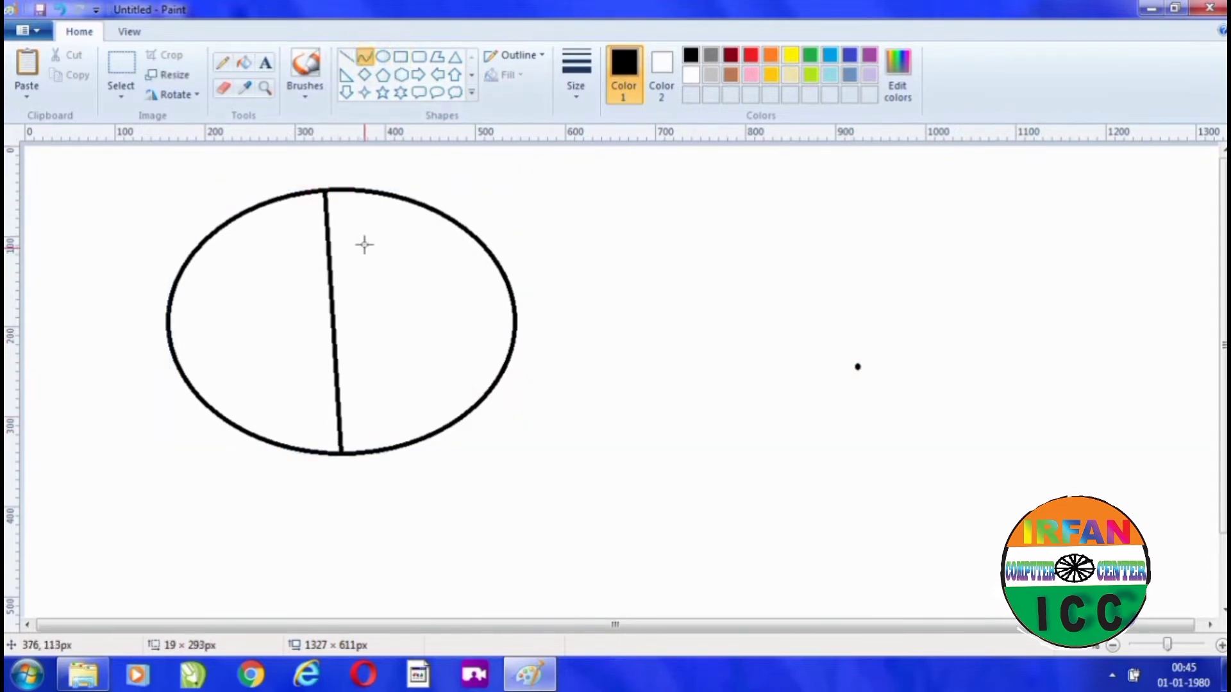
left_click_drag(334, 274, 429, 279)
left_click_drag(364, 307, 258, 321)
left_click(637, 316)
Fill the ellipse's right part with orange and its left part with light blue.
left_click(772, 57)
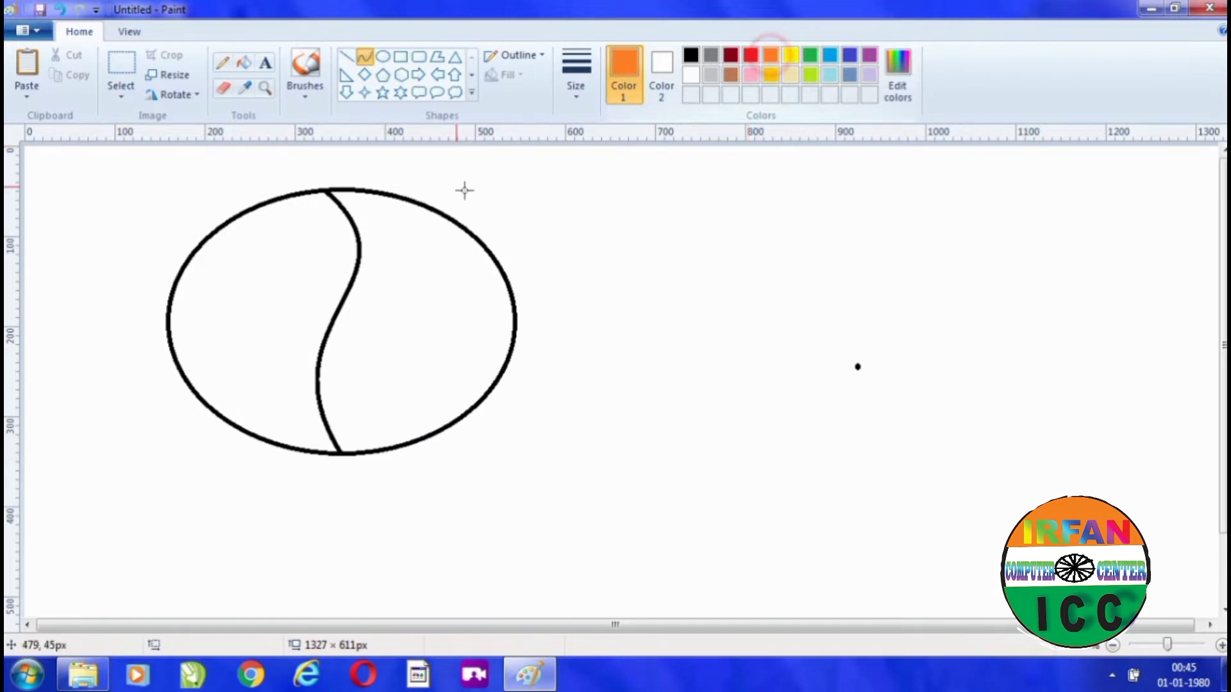
left_click(246, 62)
left_click(418, 279)
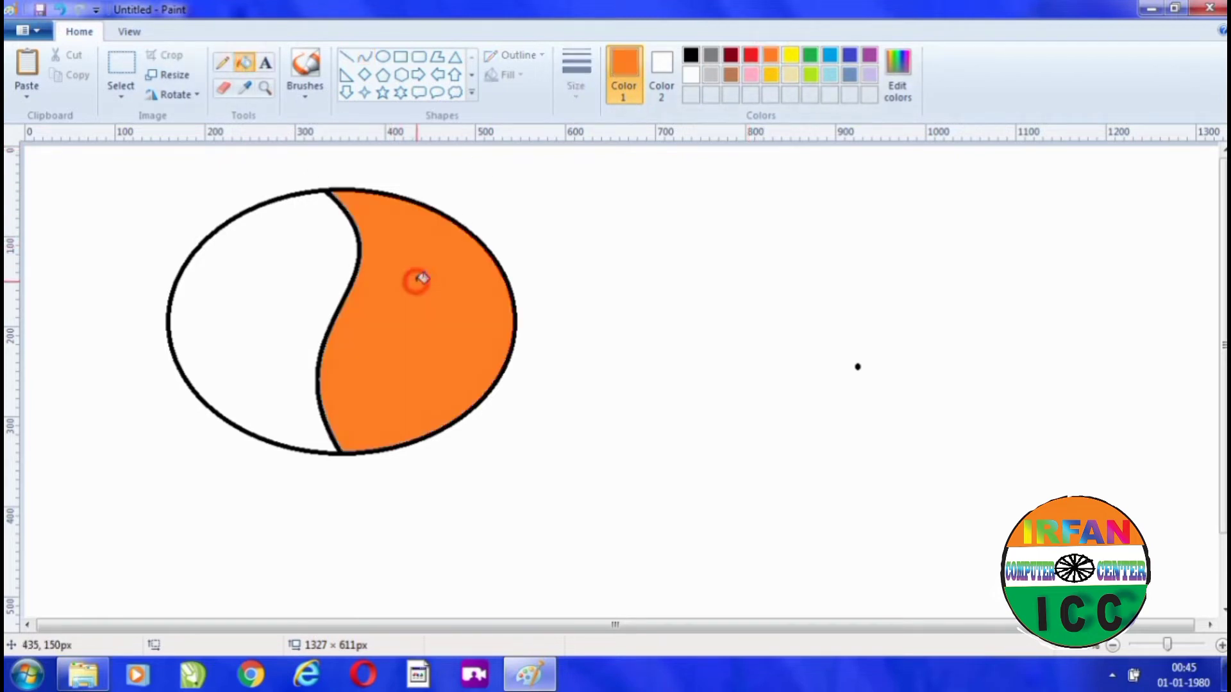
left_click(828, 56)
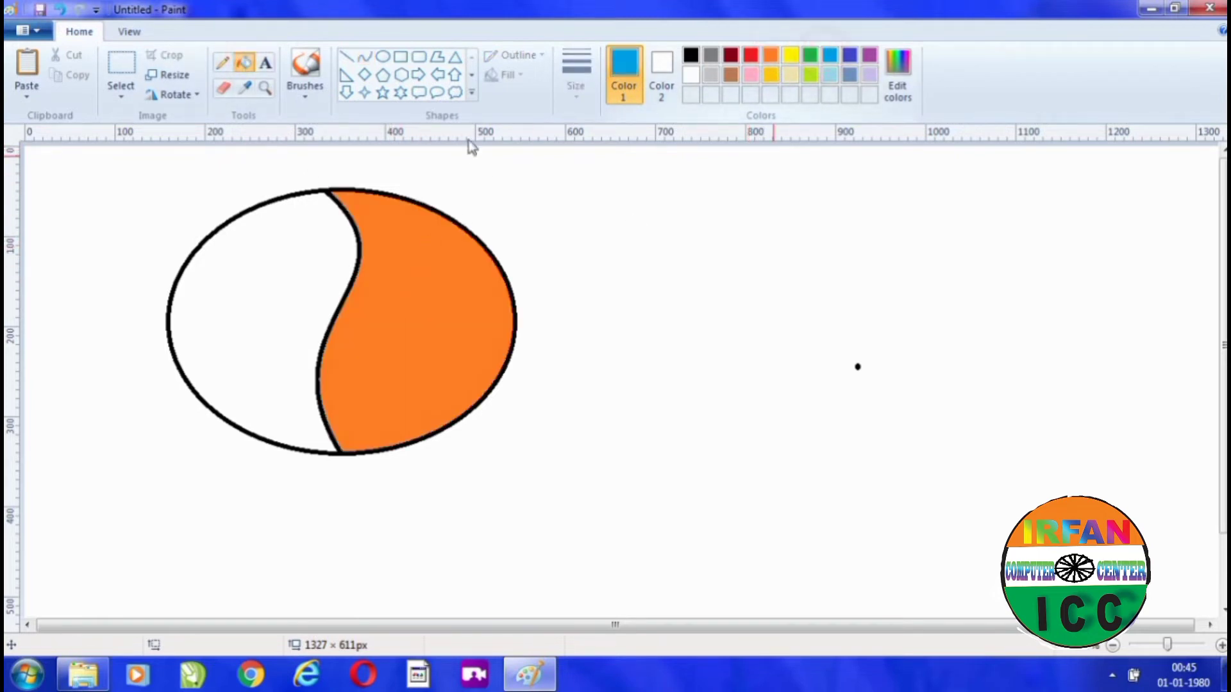
left_click(317, 246)
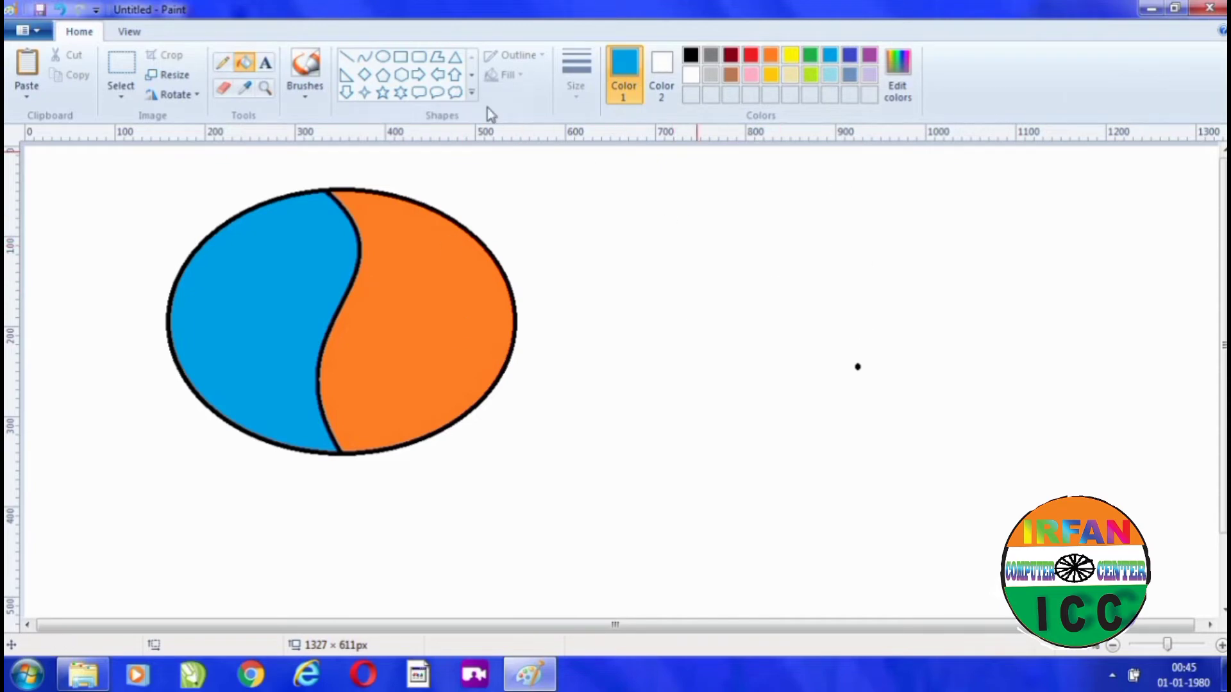
Draw a rectangle with a black outline to the right of the ellipse.
left_click(400, 56)
left_click_drag(643, 249, 909, 443)
left_click(711, 55)
left_click(691, 55)
left_click(641, 213)
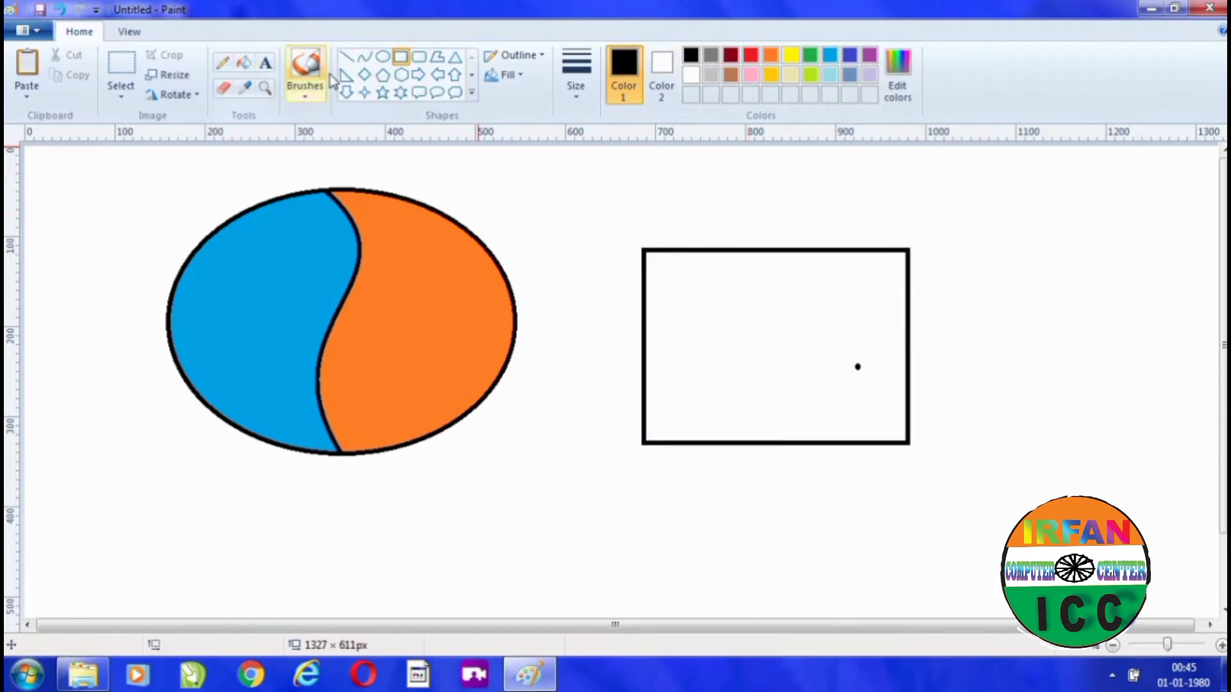
Divide the rectangle diagonally from its upper-left to its lower-right corner with an S-shaped black curve.
left_click(363, 56)
left_click_drag(645, 252, 906, 439)
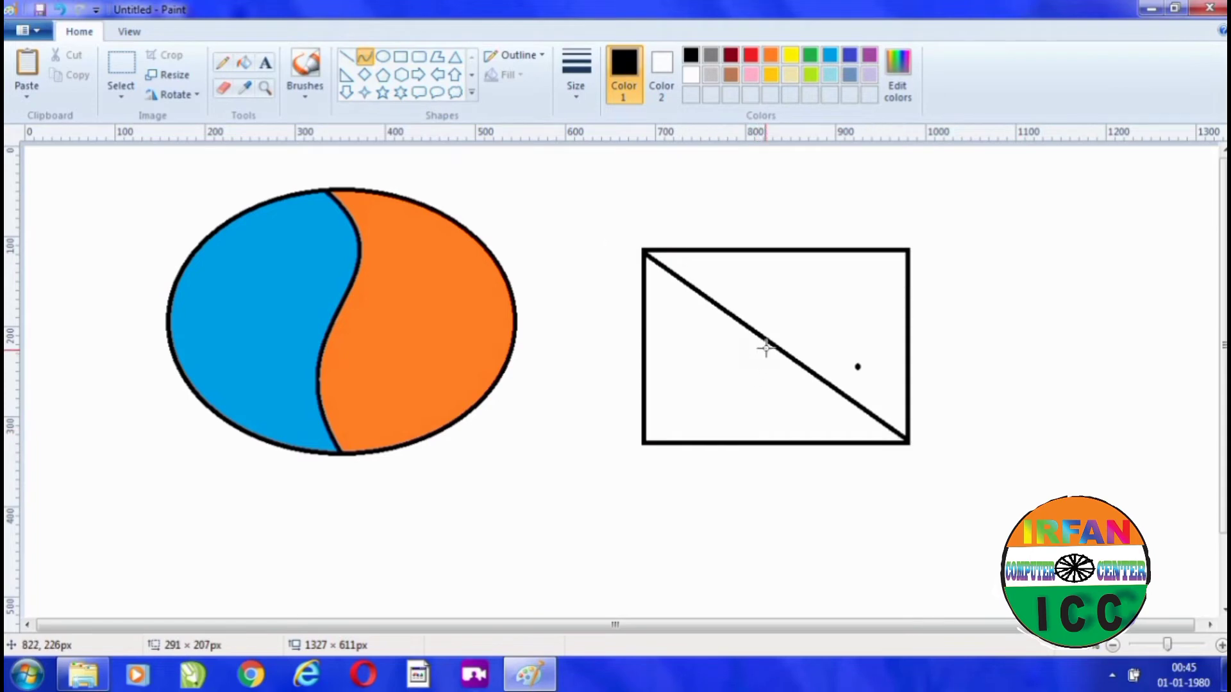
left_click_drag(778, 327, 722, 404)
left_click_drag(743, 363, 778, 250)
left_click(689, 195)
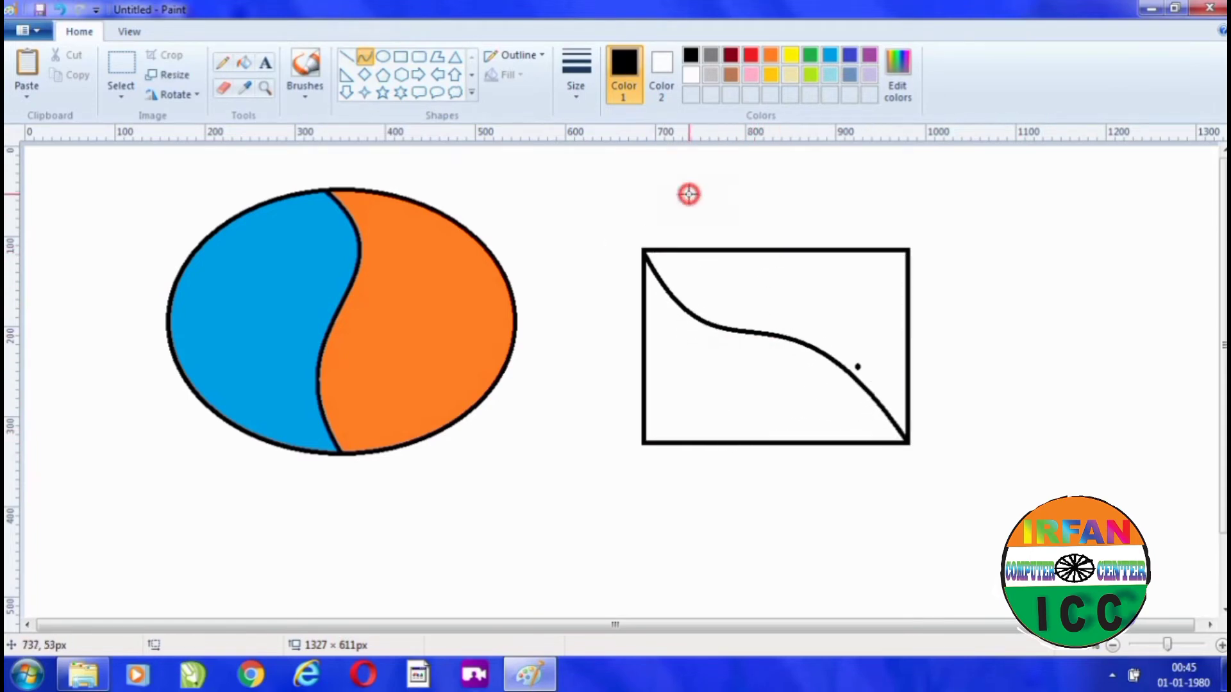
Fill the rectangle's upper-right part with orange and its lower-left part with red.
left_click(771, 55)
left_click(244, 62)
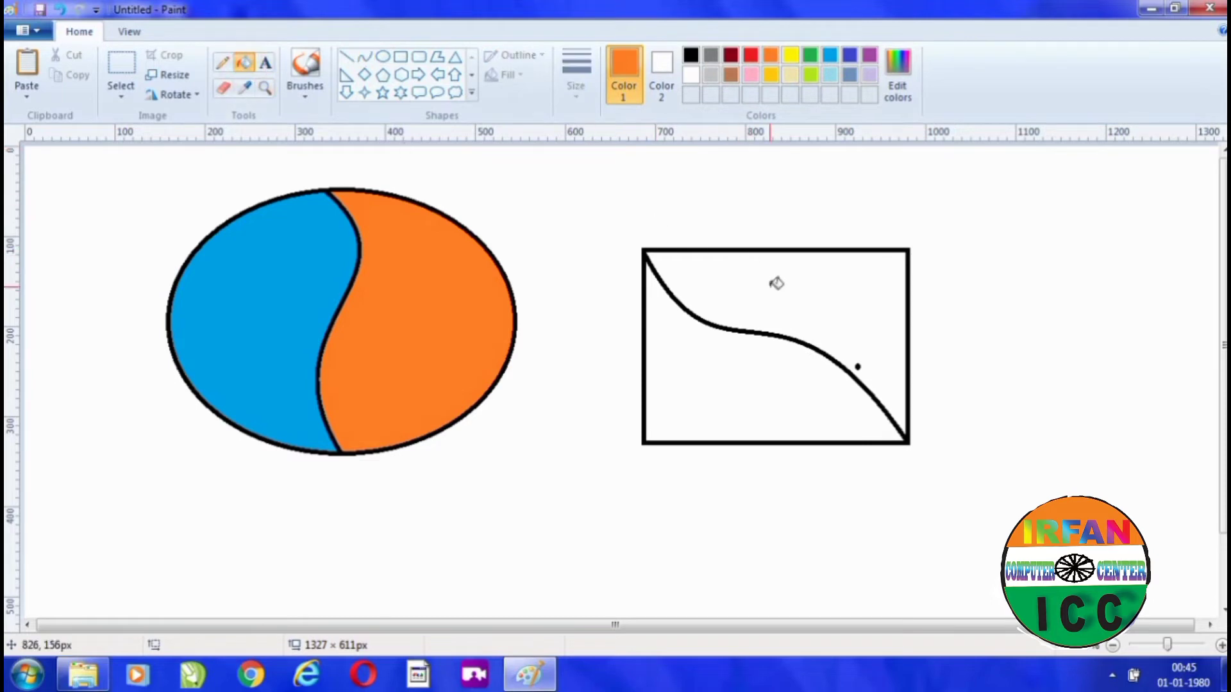
left_click(821, 297)
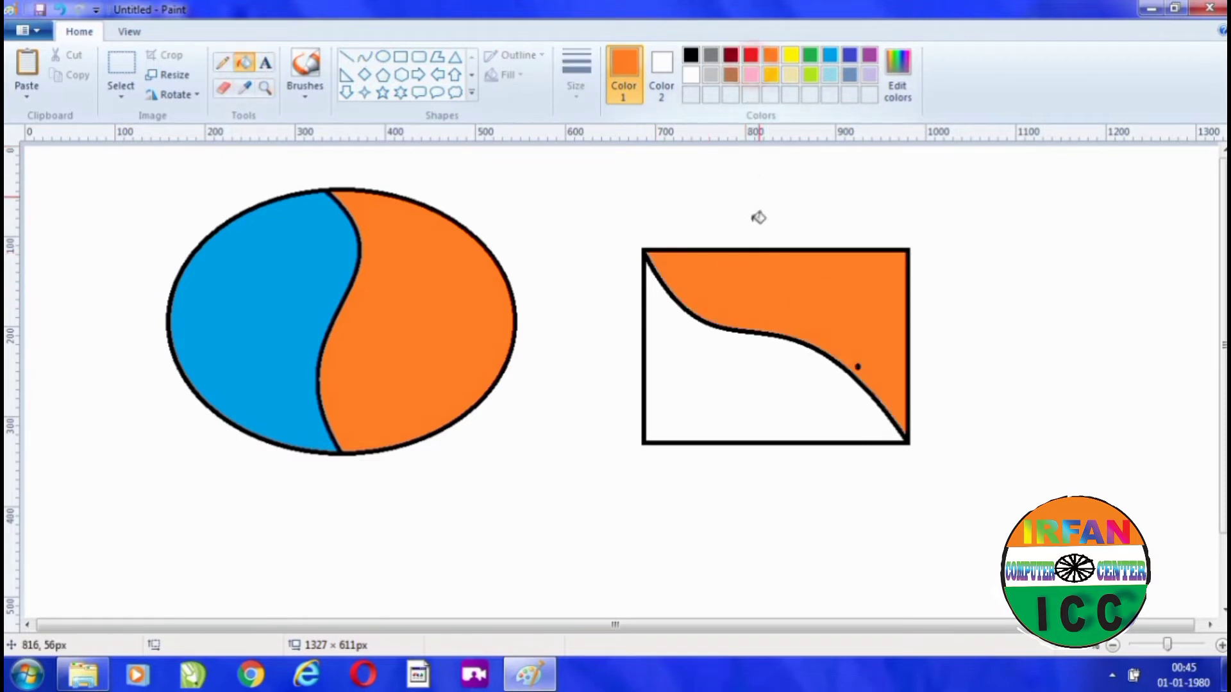
left_click(743, 377)
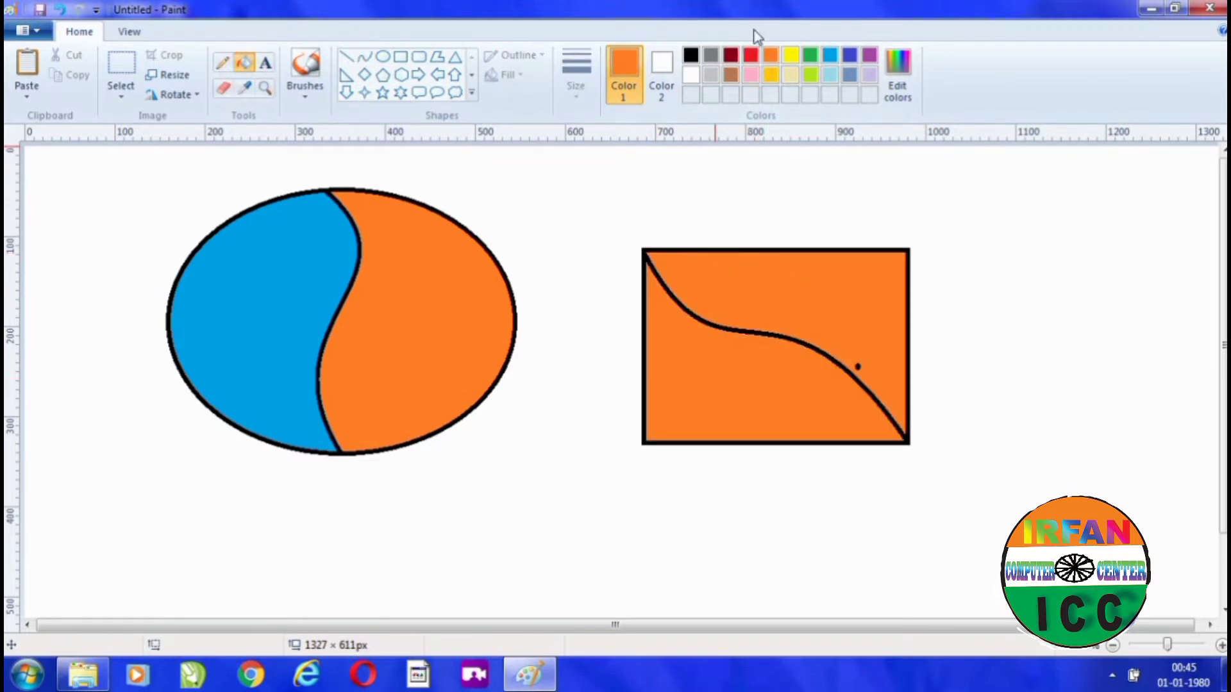
left_click(754, 56)
left_click(777, 354)
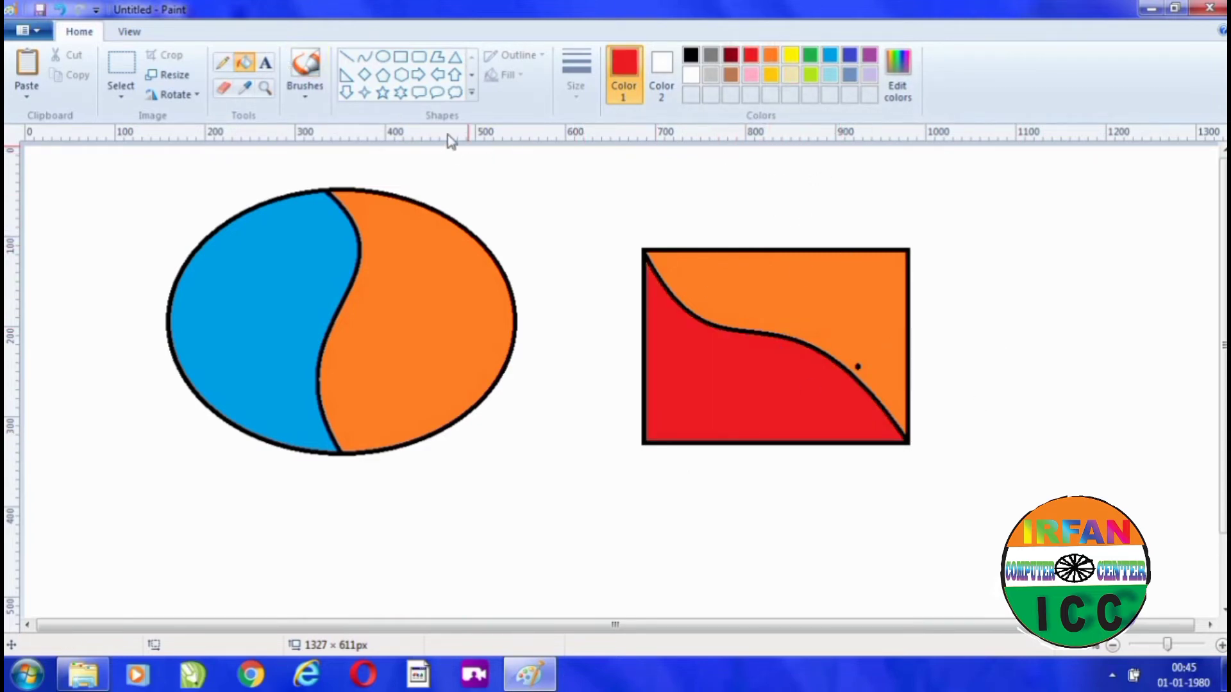
left_click(229, 89)
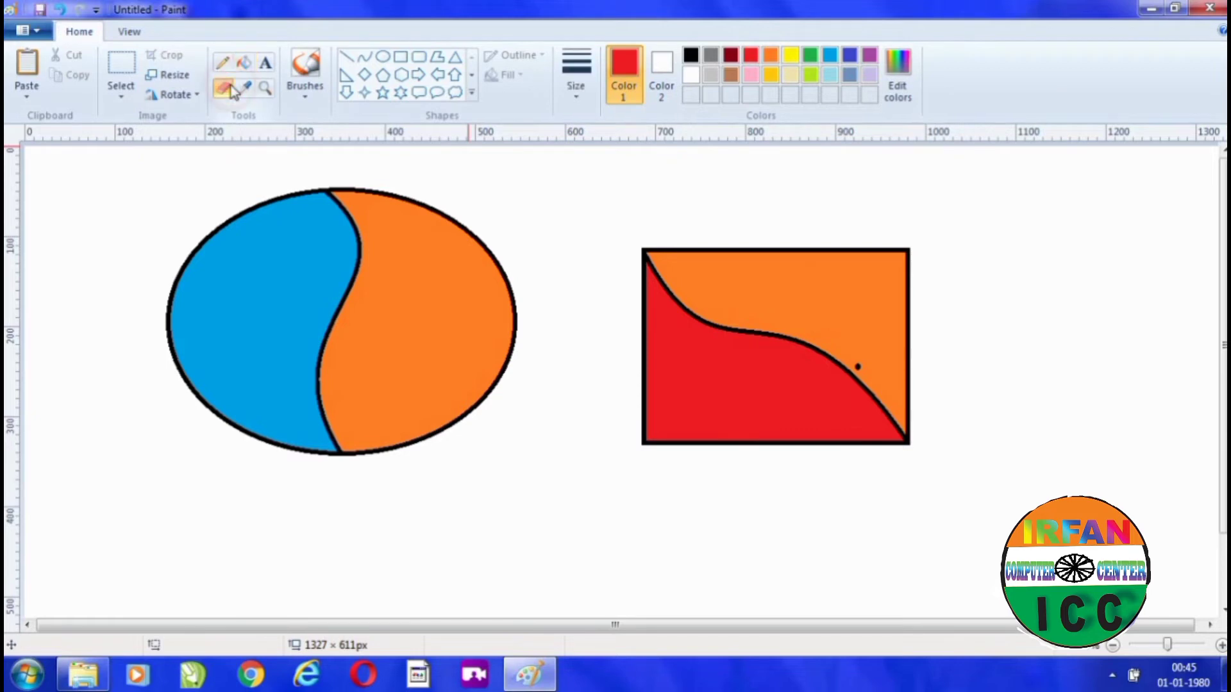
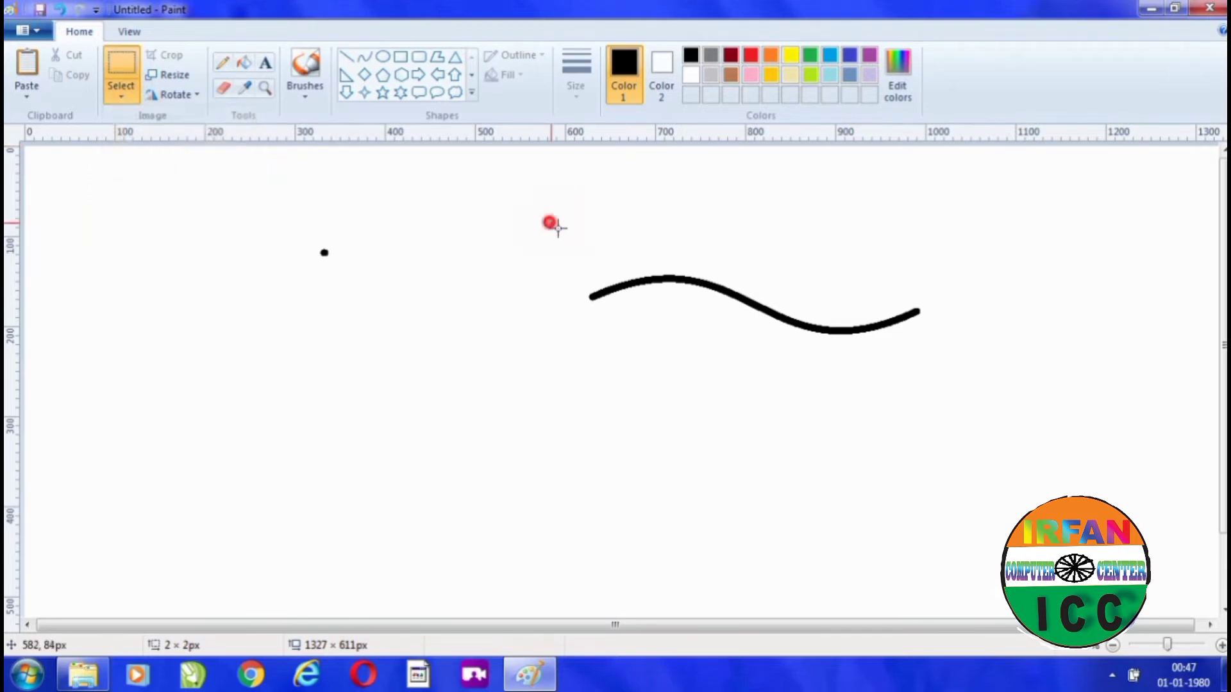
Place three copies of the black S-shaped curve below the original to make a stack of four evenly spaced curves.
left_click_drag(549, 222, 949, 373)
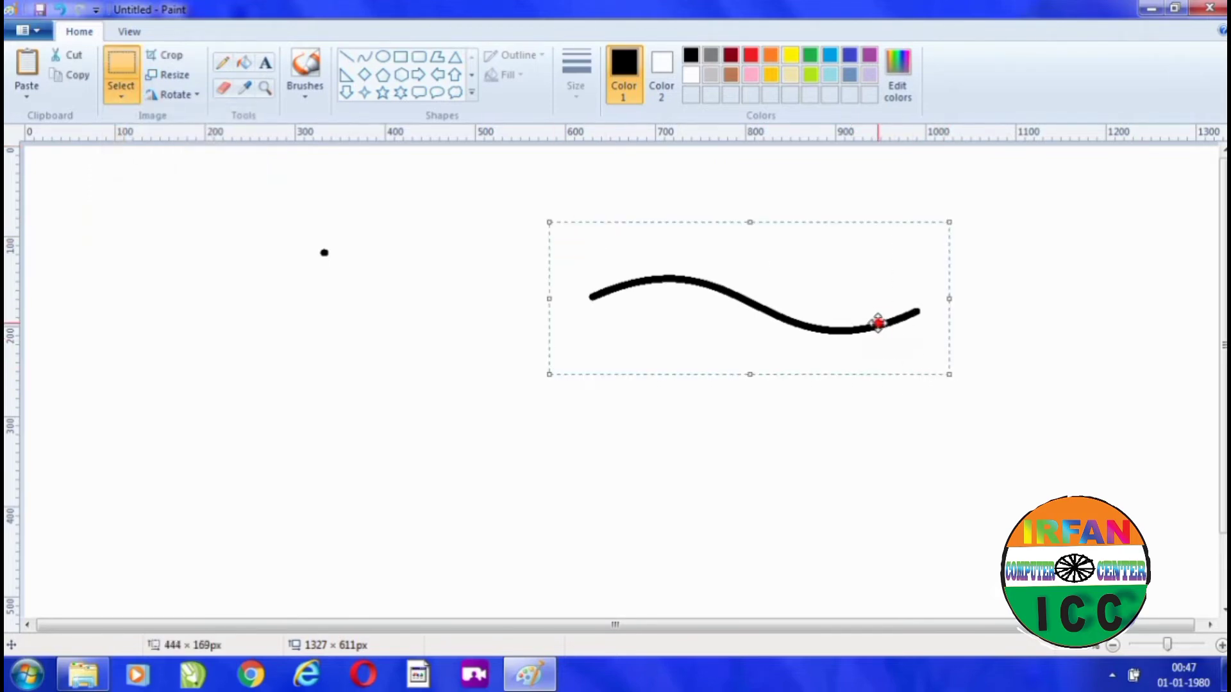
left_click_drag(876, 321, 882, 439)
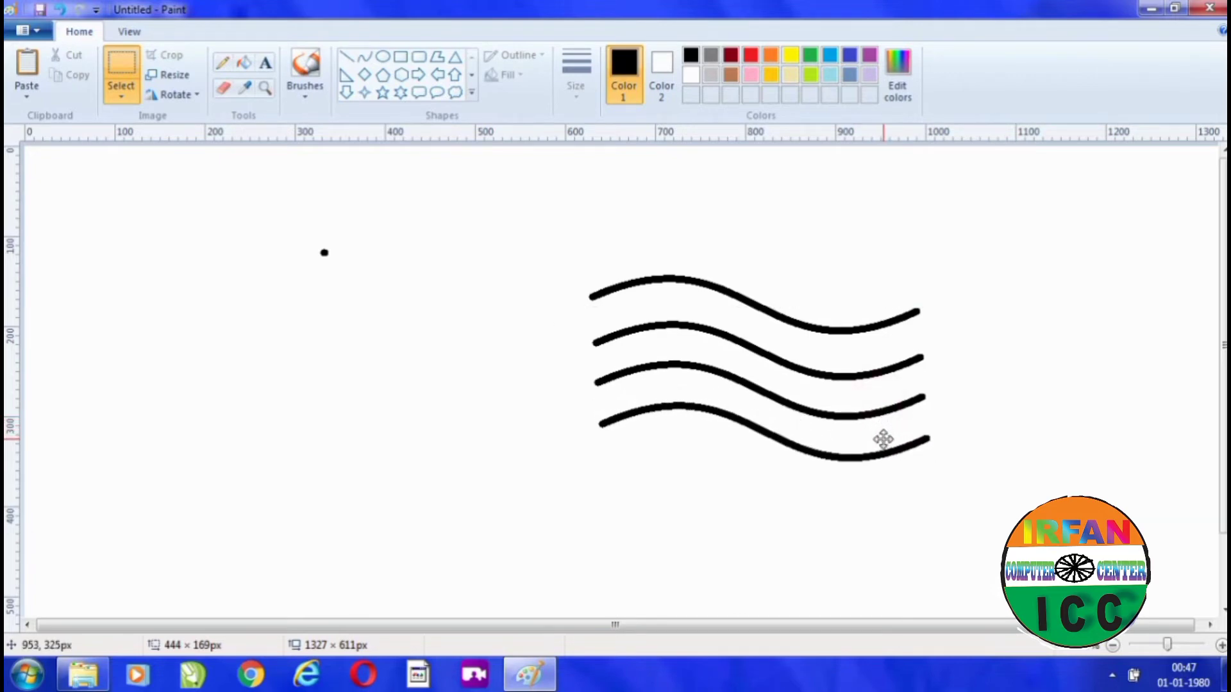
left_click(1051, 311)
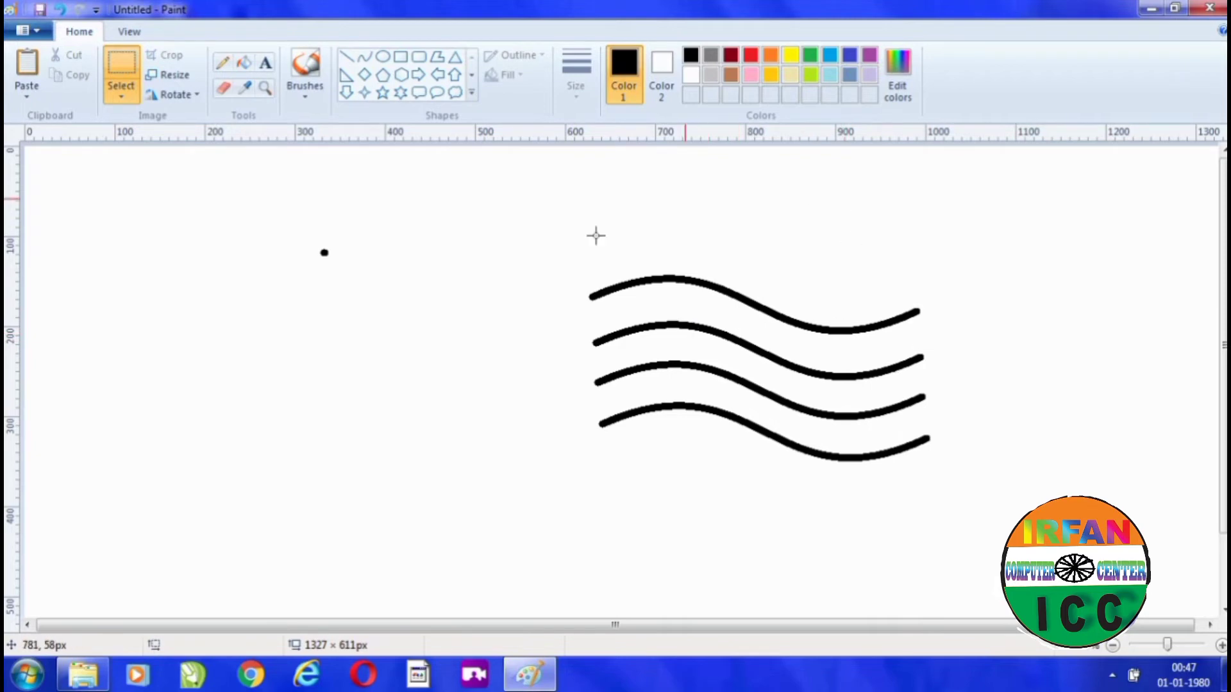
Move the four curves together up and to the right, and delete the stray black dot on the canvas.
left_click_drag(530, 228, 1006, 500)
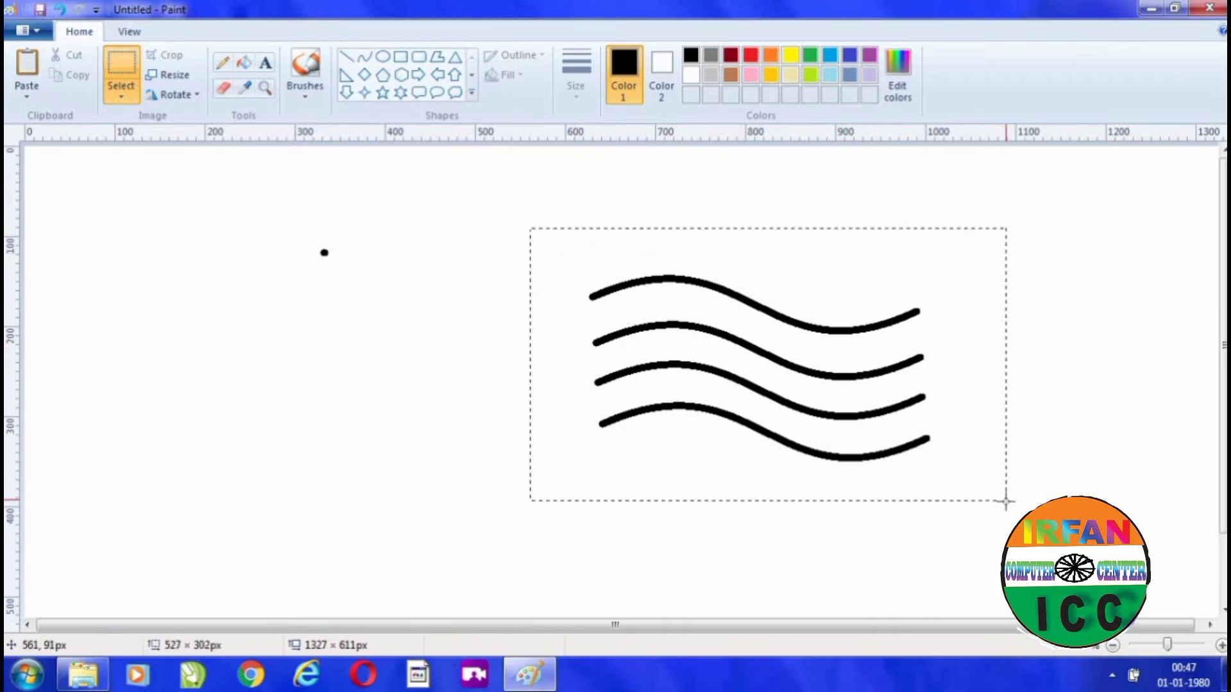
left_click_drag(737, 385, 938, 308)
left_click_drag(277, 221, 397, 294)
key("Delete")
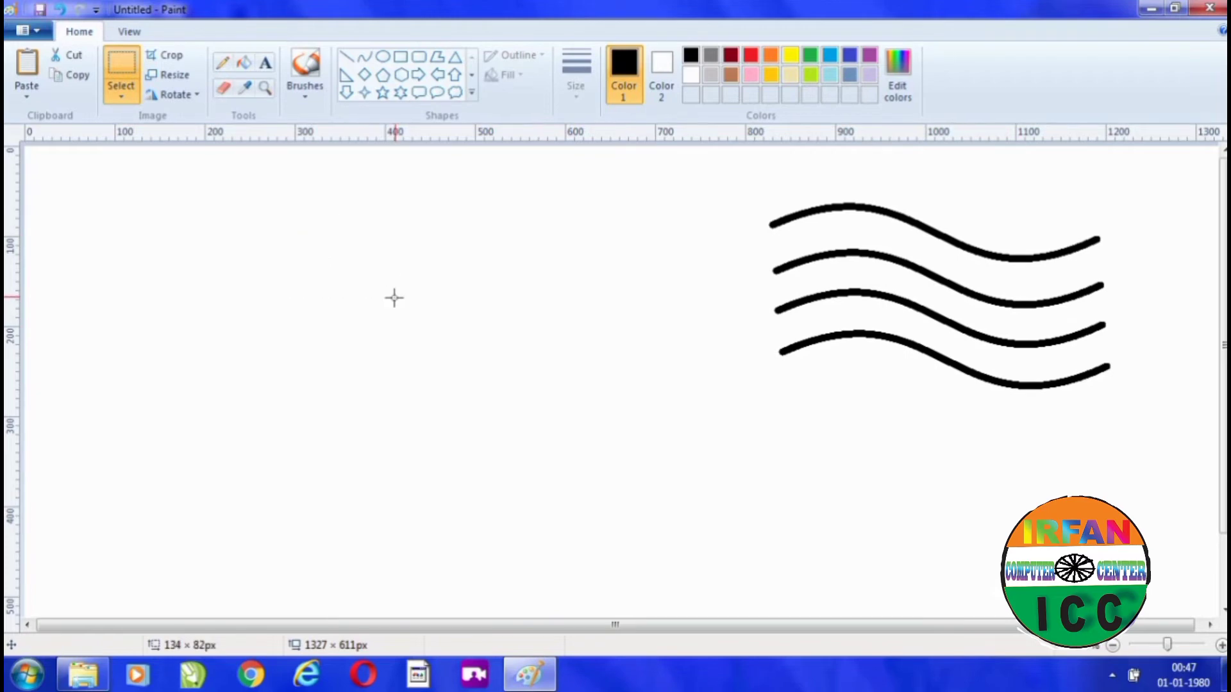
left_click(419, 56)
left_click_drag(406, 246, 439, 497)
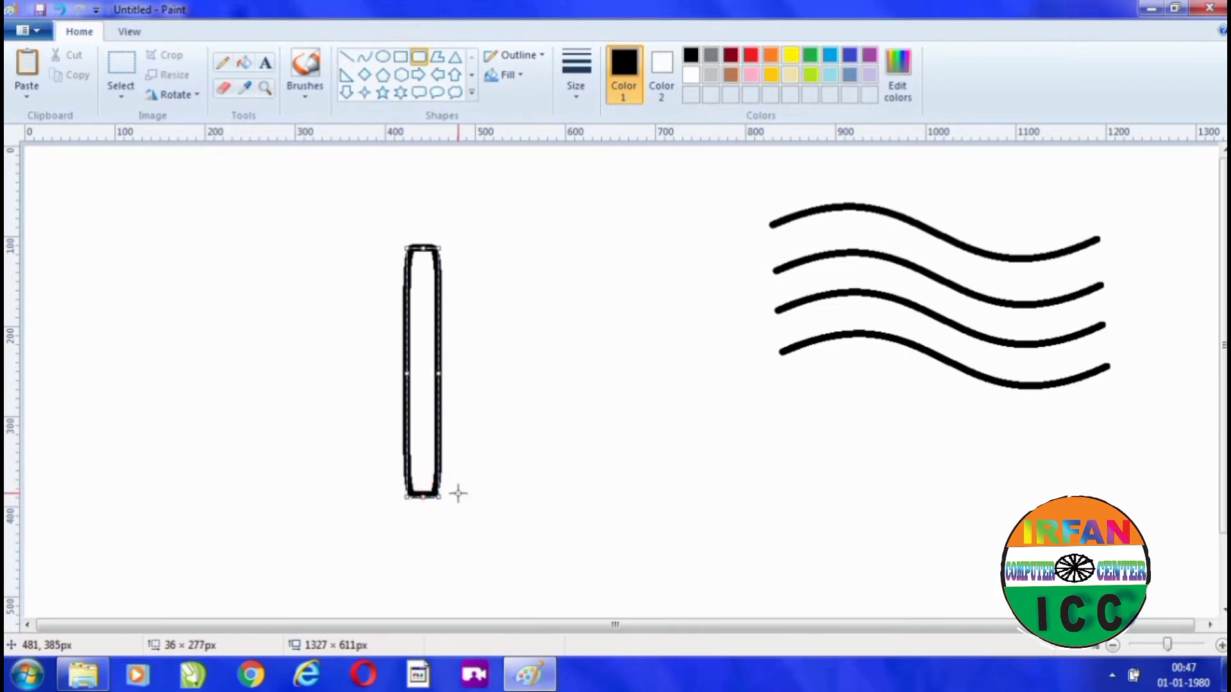
key("Delete")
Draw a tall, narrow black-outlined rectangle as a flagpole and move it to the left part of the canvas.
left_click(399, 59)
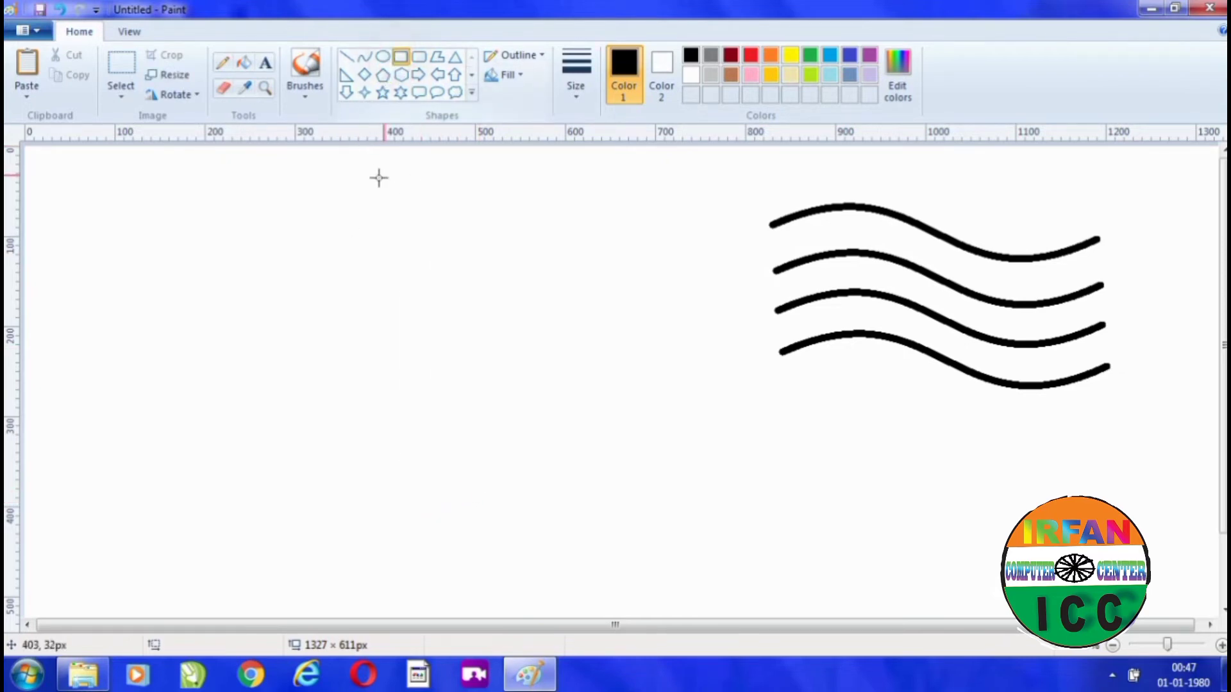
left_click_drag(373, 170, 379, 556)
left_click(542, 443)
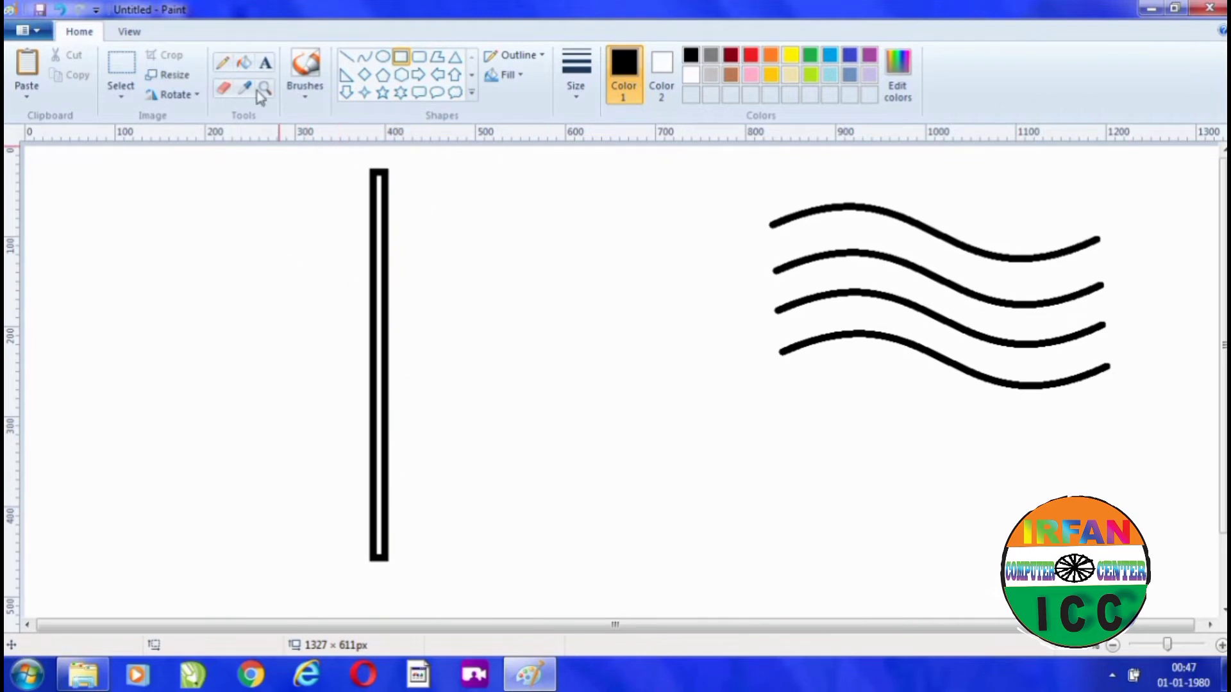
left_click(121, 64)
left_click_drag(309, 150, 489, 591)
left_click_drag(383, 372, 222, 375)
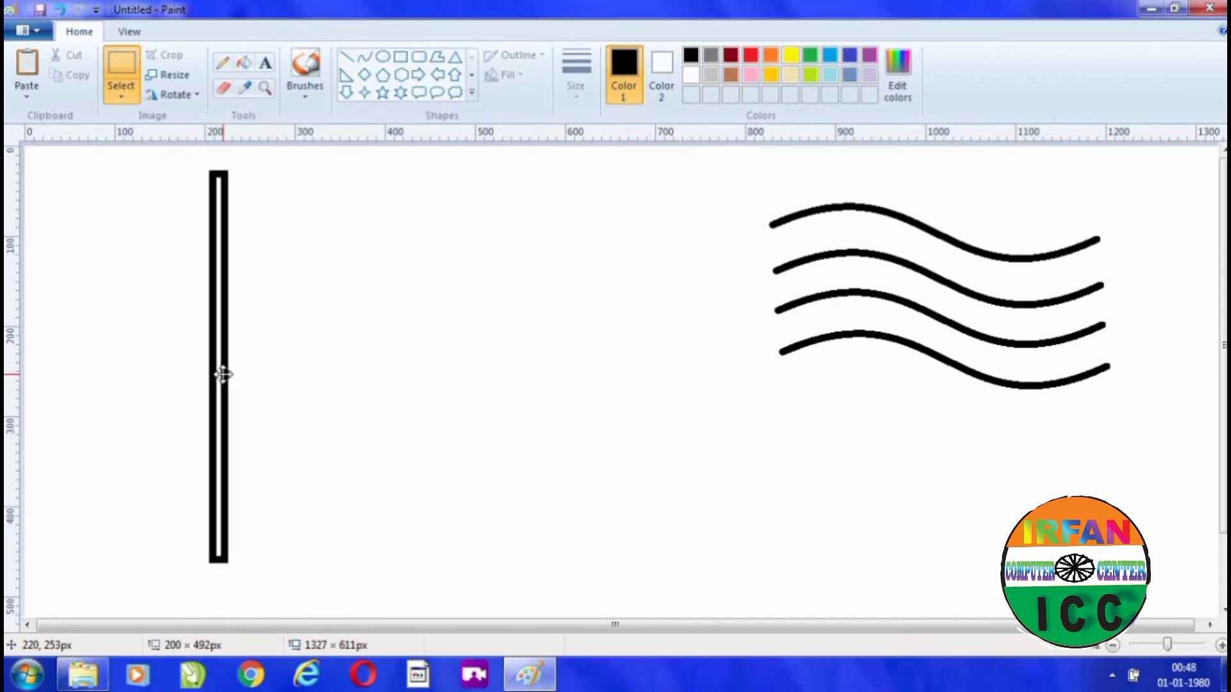
Shorten the flagpole by shrinking its selection to about 433 px high, and shift it slightly up and to the left.
left_click_drag(329, 595, 329, 554)
left_click_drag(242, 554, 236, 201)
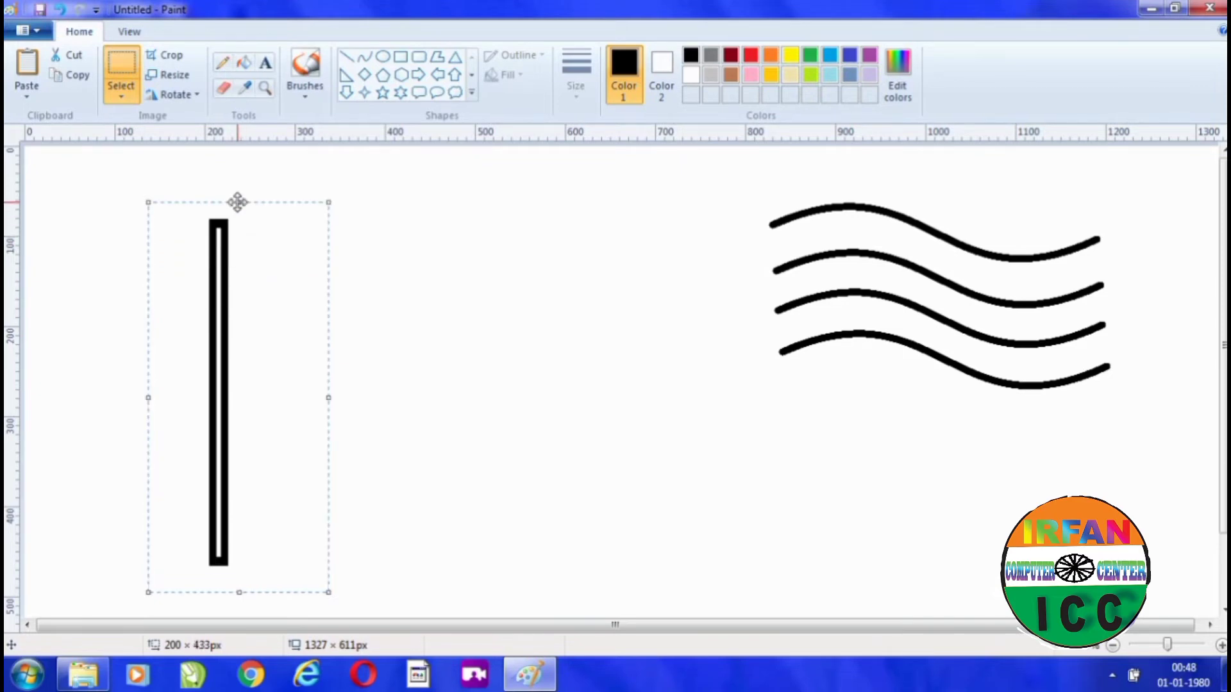
left_click(246, 361)
left_click_drag(246, 361, 231, 341)
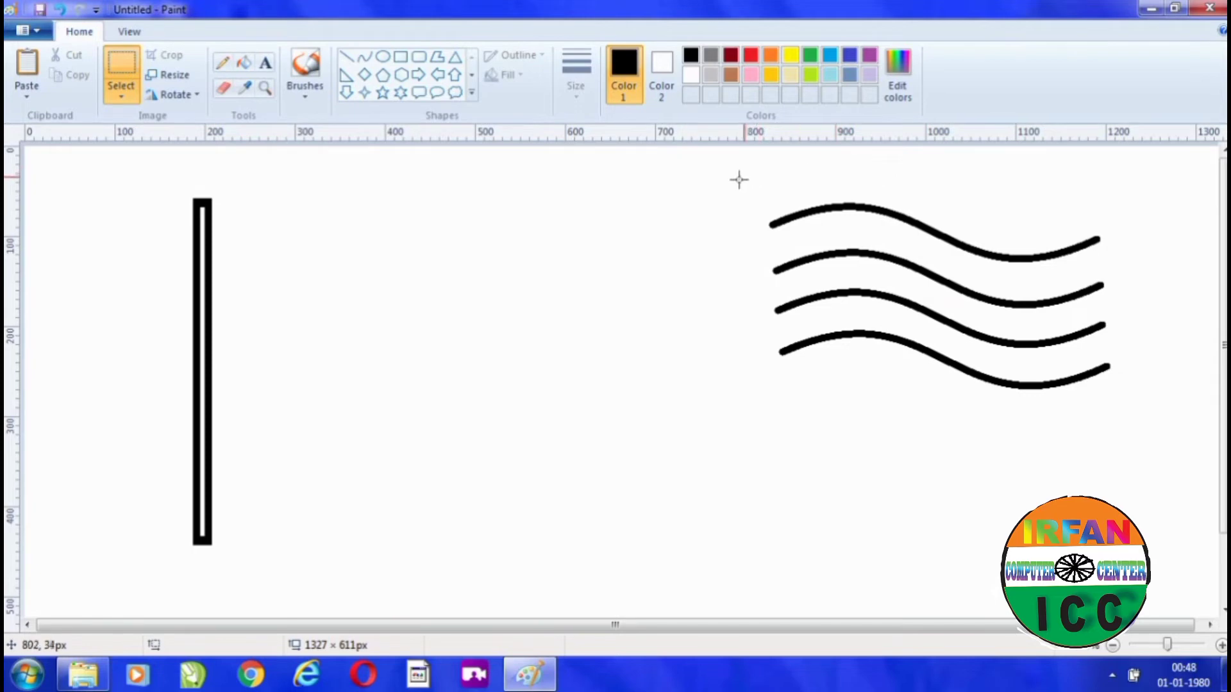
Move the four curves against the upper part of the flagpole so their left ends touch it.
left_click_drag(737, 179, 1140, 416)
mouse_move(990, 283)
left_mouse_down()
mouse_move(637, 302)
mouse_move(478, 294)
mouse_move(418, 276)
left_mouse_up()
left_click(774, 304)
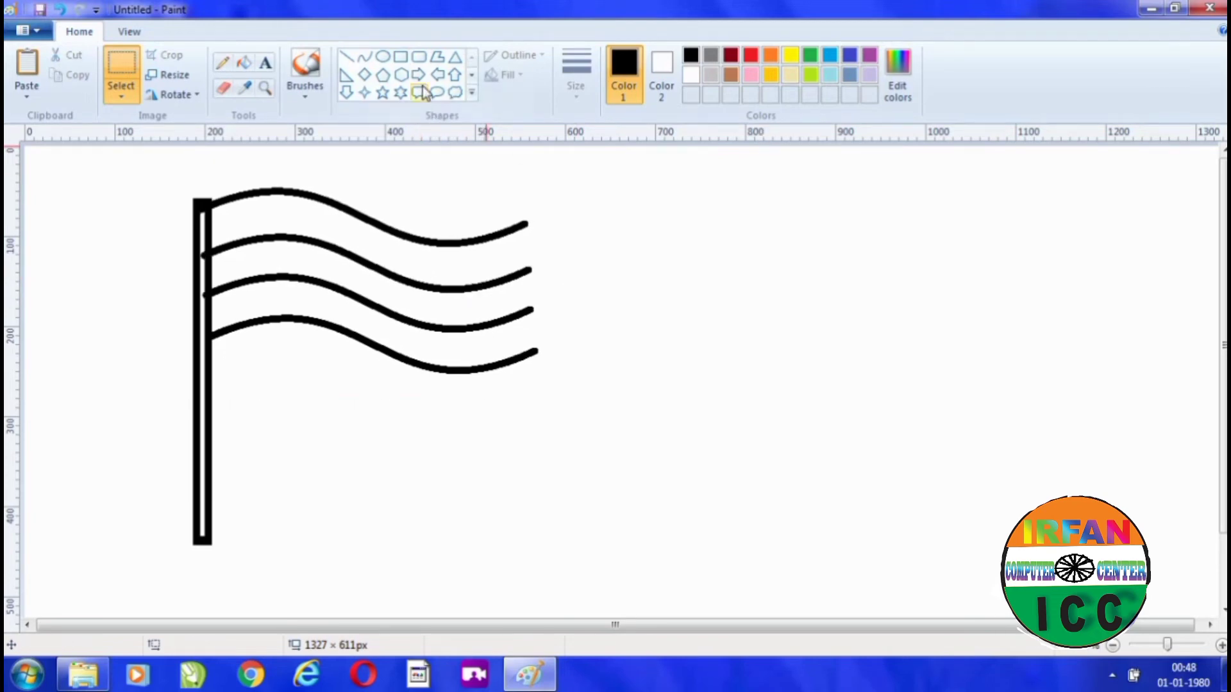
left_click(365, 61)
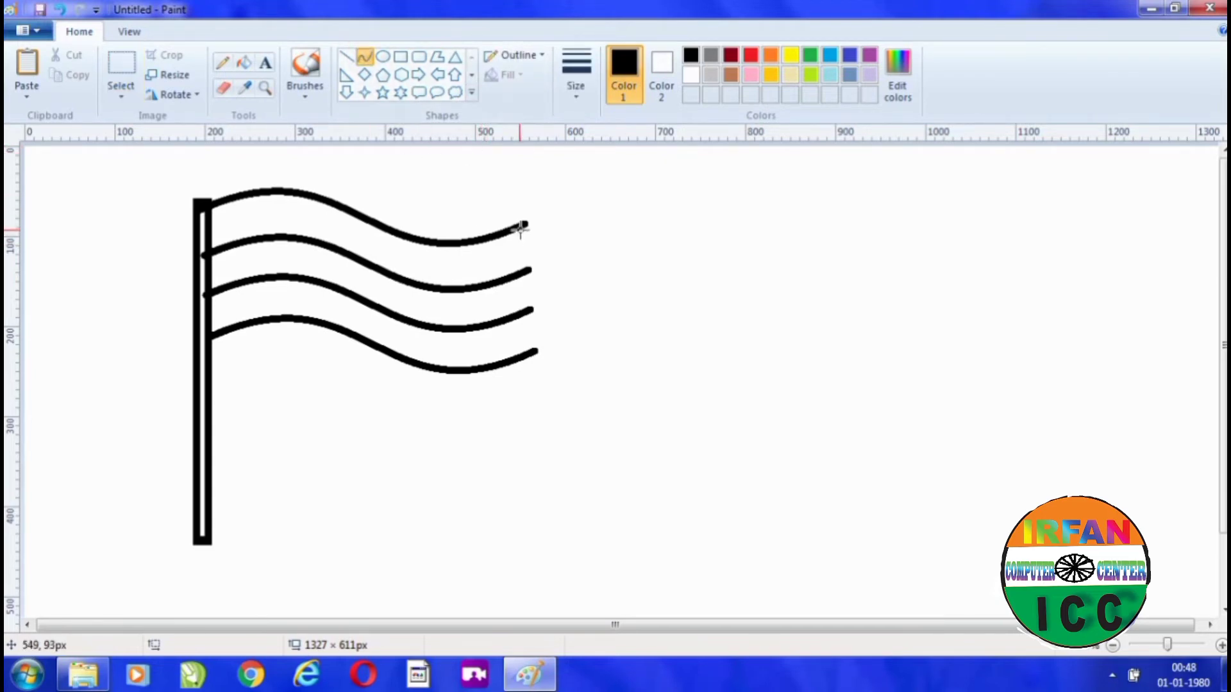
left_click_drag(526, 220, 529, 295)
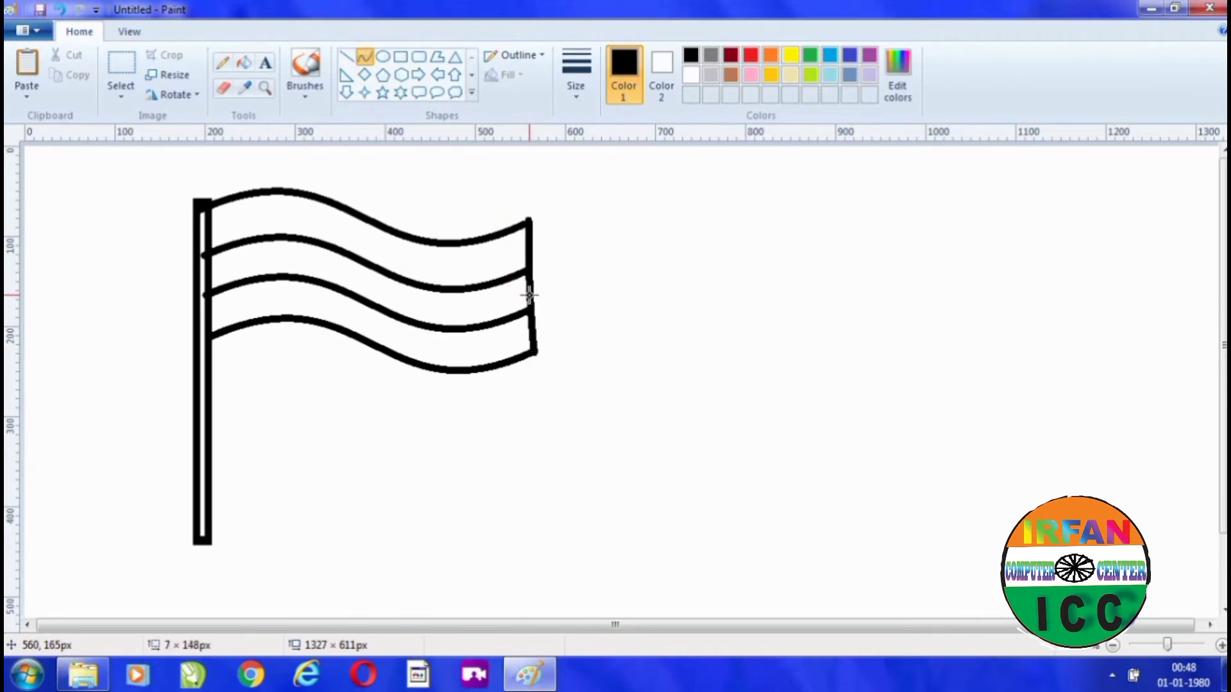
left_click(620, 274)
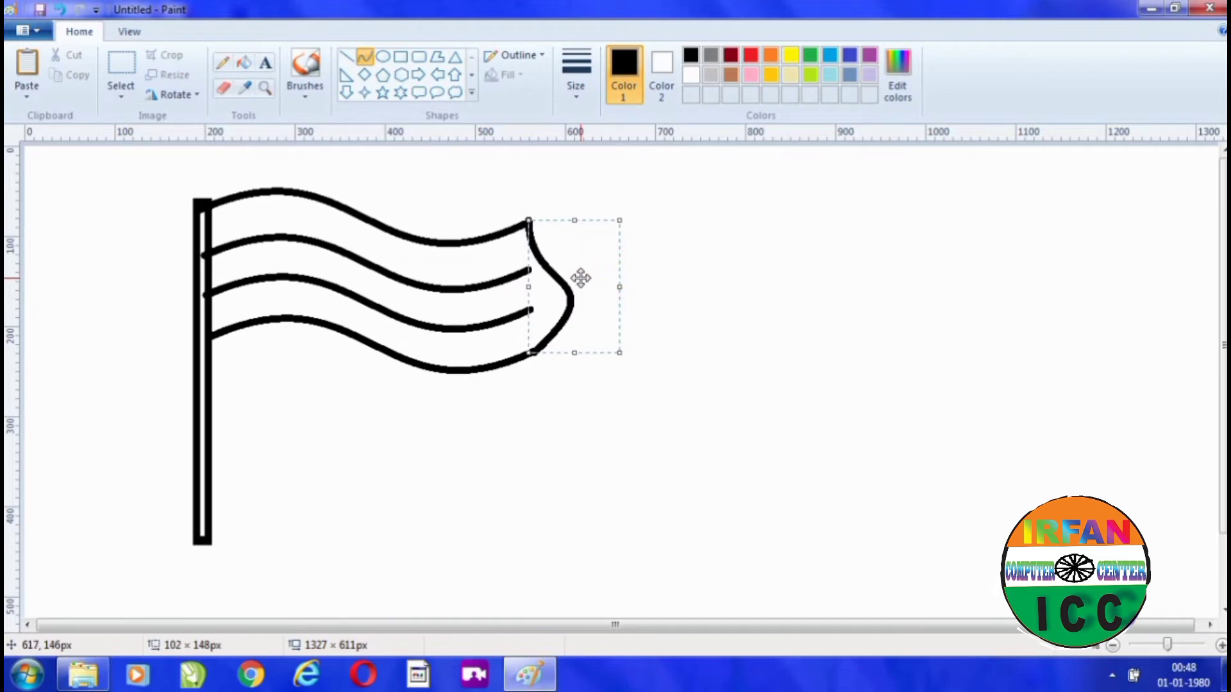
key("ctrl+z")
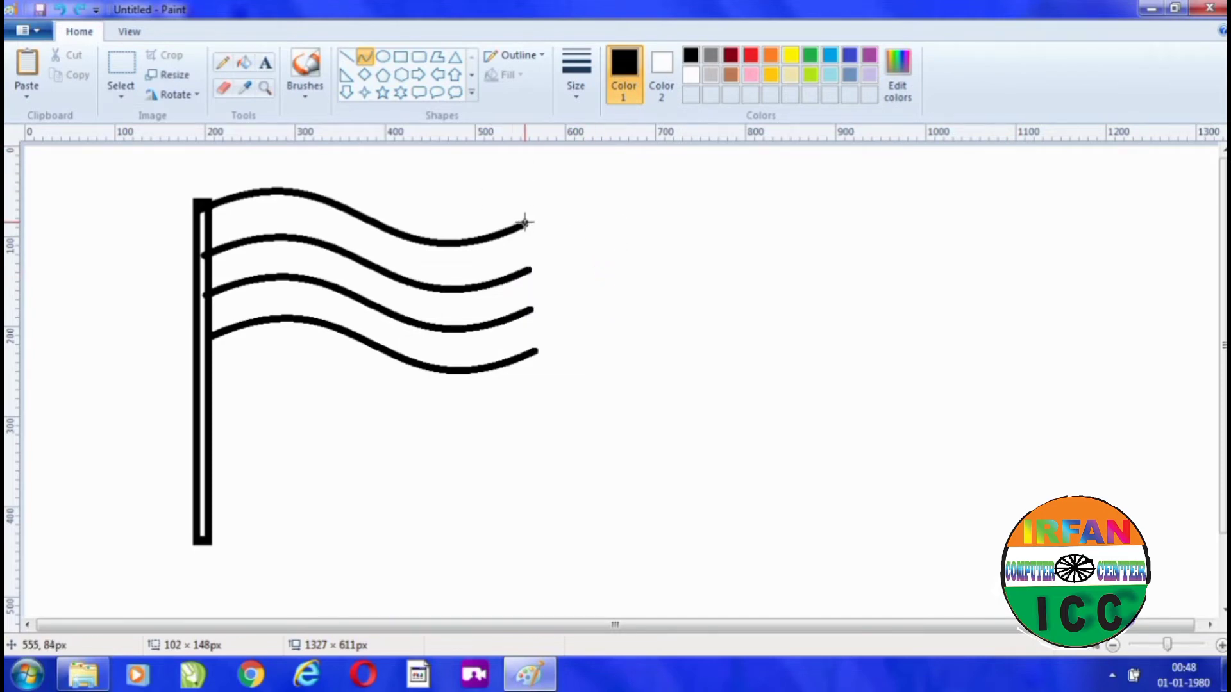
Close the flag's free edge with a slightly bent black curve from the top curve's end to the bottom curve's end.
left_click_drag(524, 222, 534, 350)
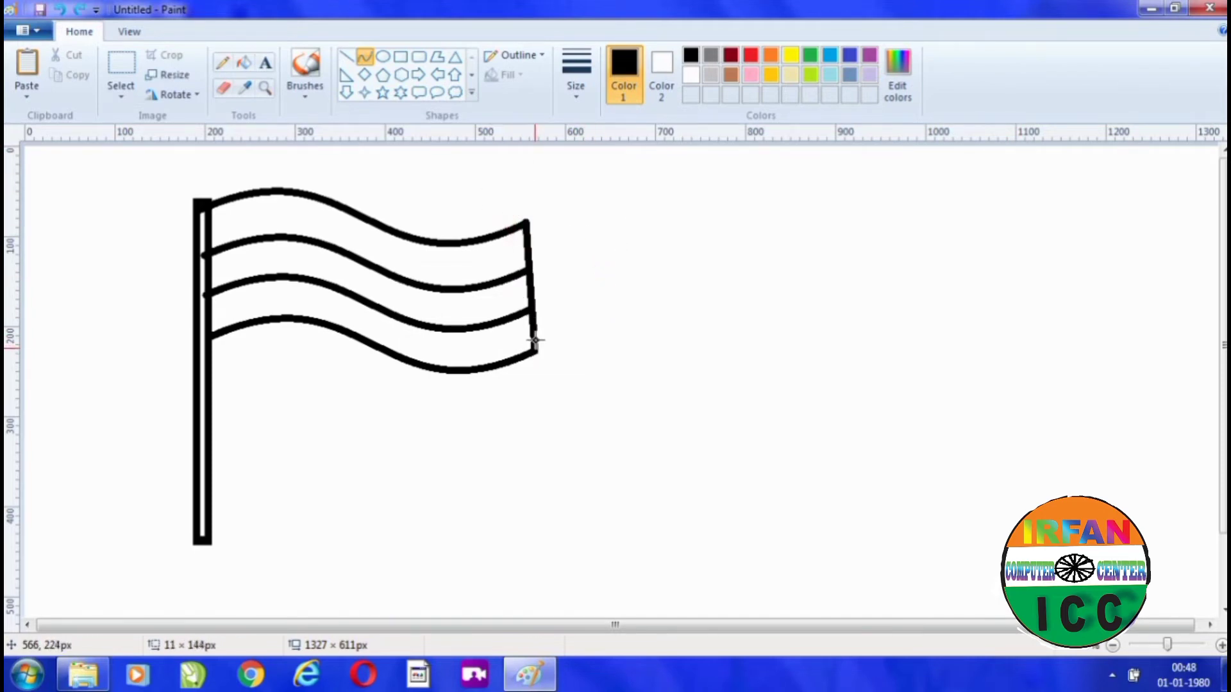
left_click_drag(527, 262, 537, 266)
left_click(537, 267)
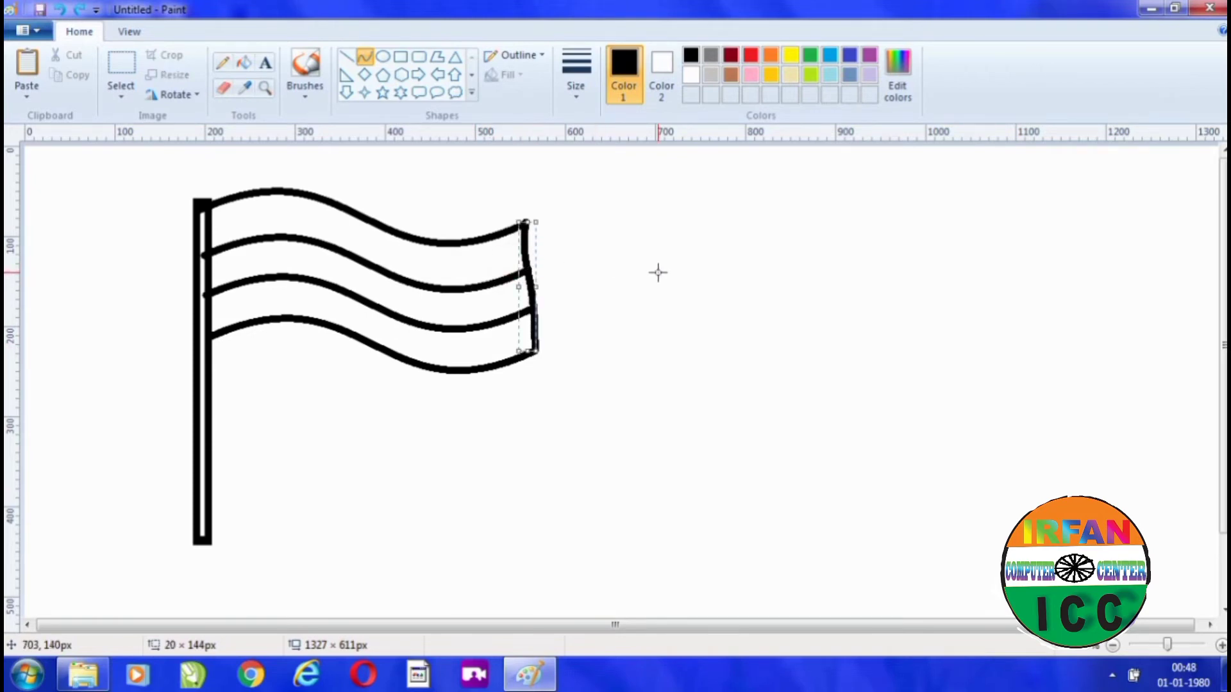
Draw a two-tier base under the flagpole: a black-outlined rectangle about 170 × 20 px with a wider rectangle beneath it.
left_click(400, 58)
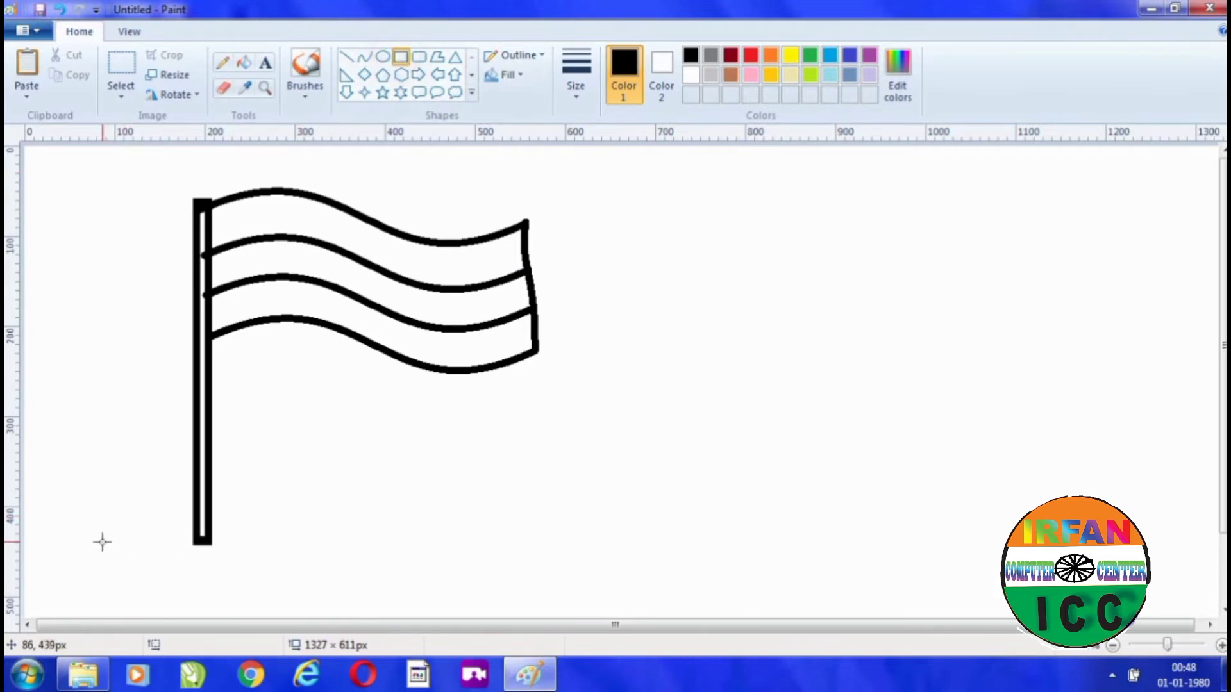
left_click_drag(101, 543, 260, 559)
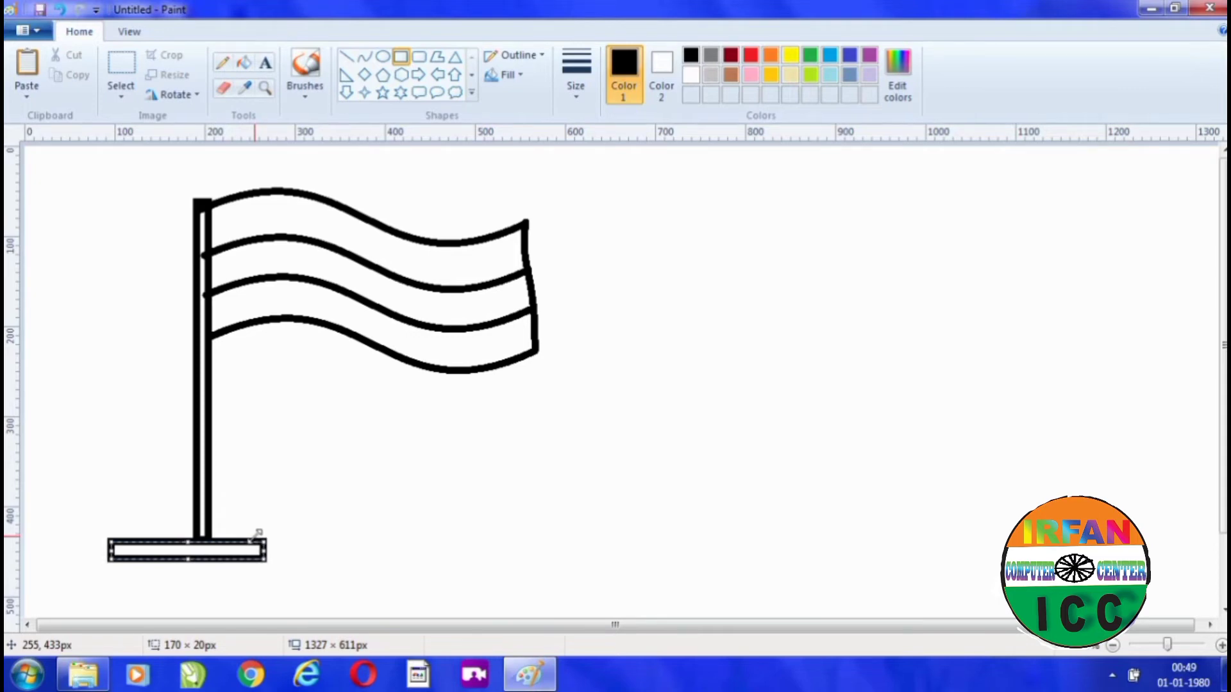
left_click_drag(248, 538, 248, 541)
left_click(539, 425)
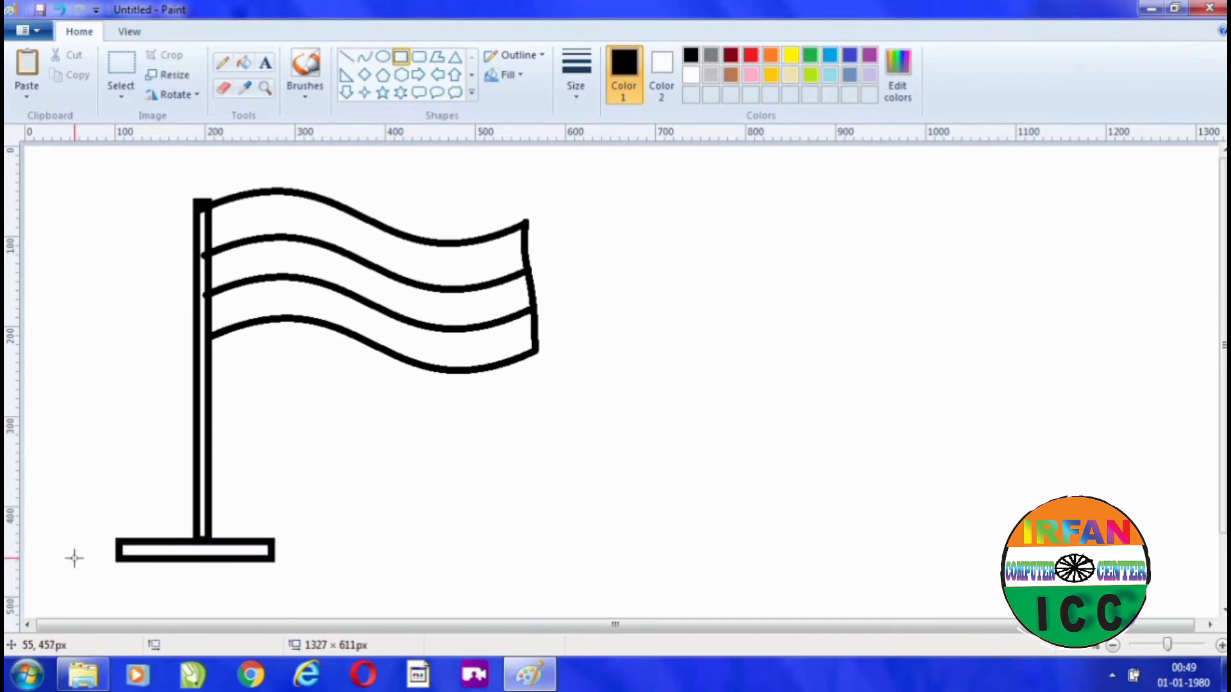
left_click_drag(68, 559, 325, 586)
left_click(432, 525)
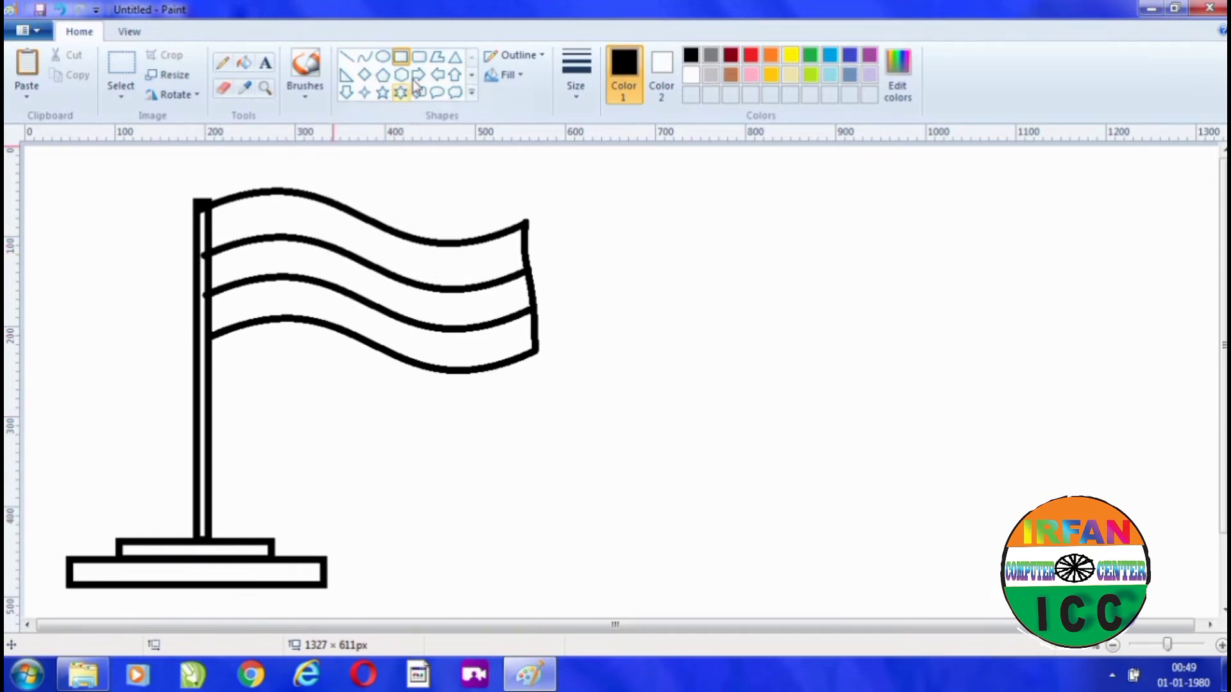
Draw a small black-outlined circle to the right of the flag.
left_click(381, 59)
left_click_drag(732, 230, 786, 282)
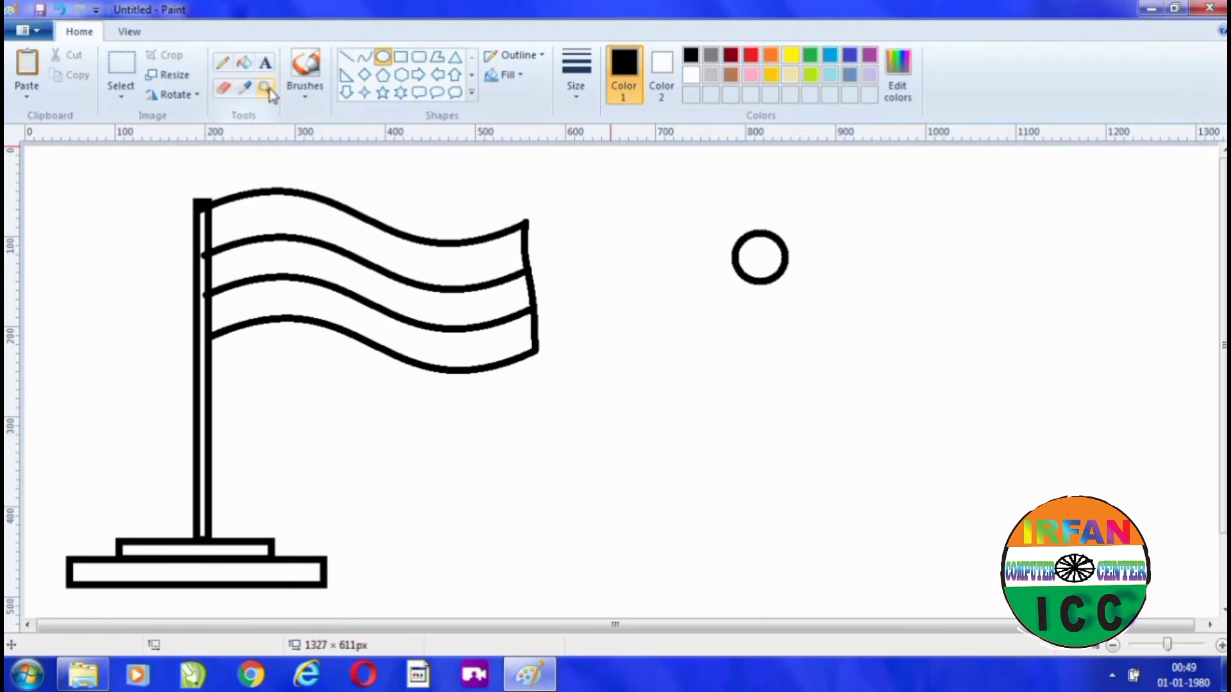
Draw a thick black vertical line through the centre of the small circle, from its upper to its lower rim.
left_click(266, 88)
left_click(788, 249)
left_click(626, 291)
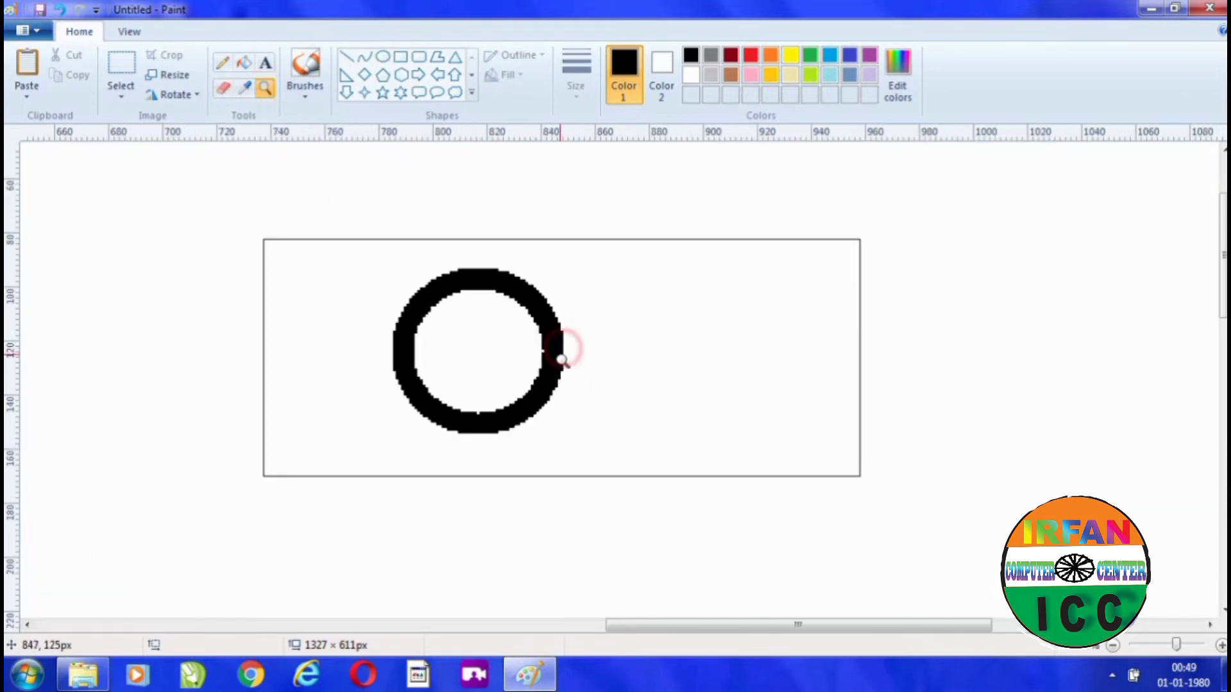
left_click(426, 341)
left_click(490, 283)
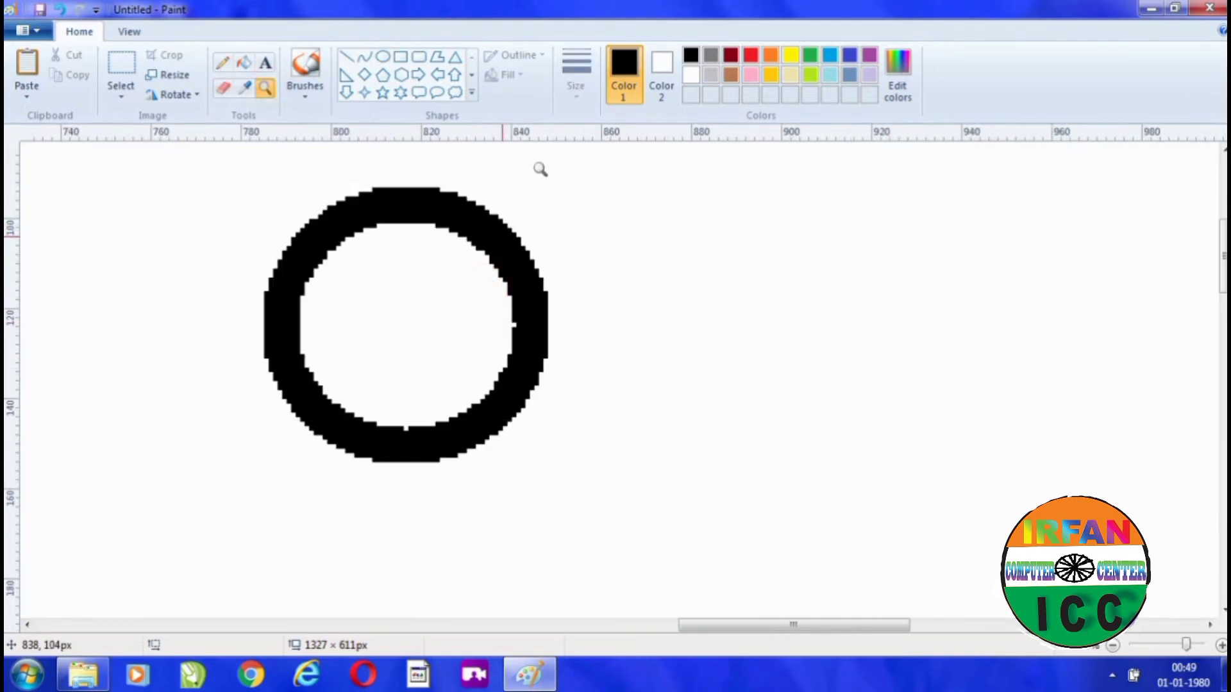
left_click(351, 58)
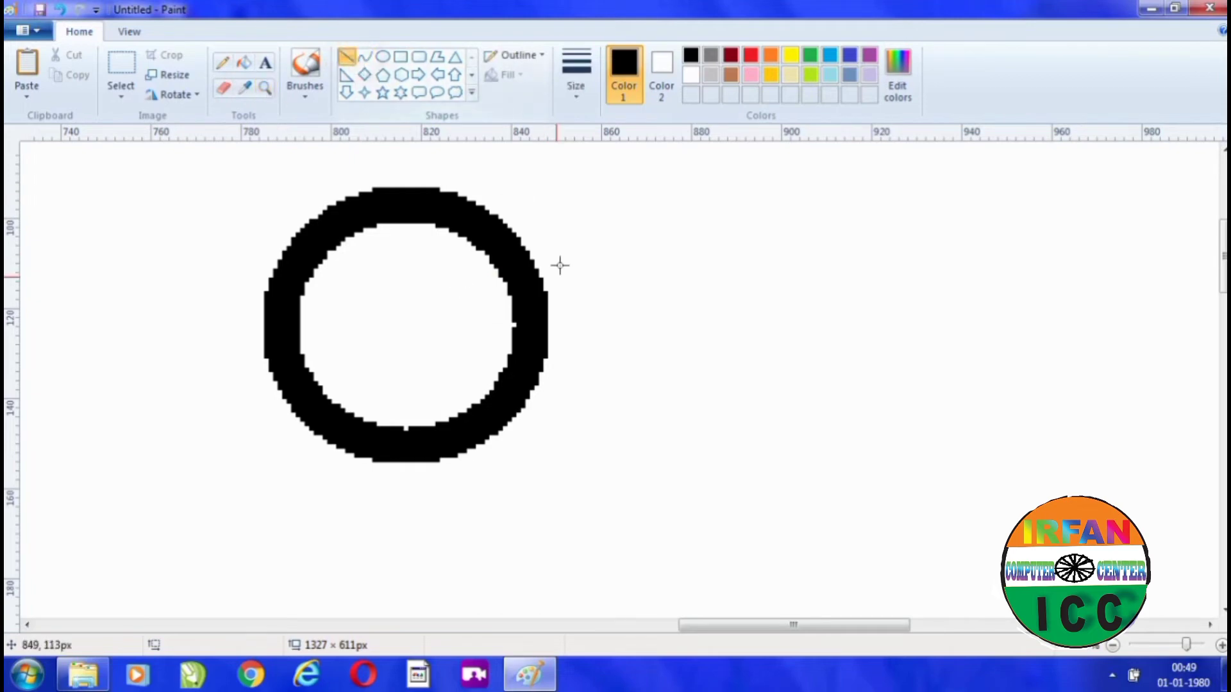
left_click_drag(407, 211, 402, 421)
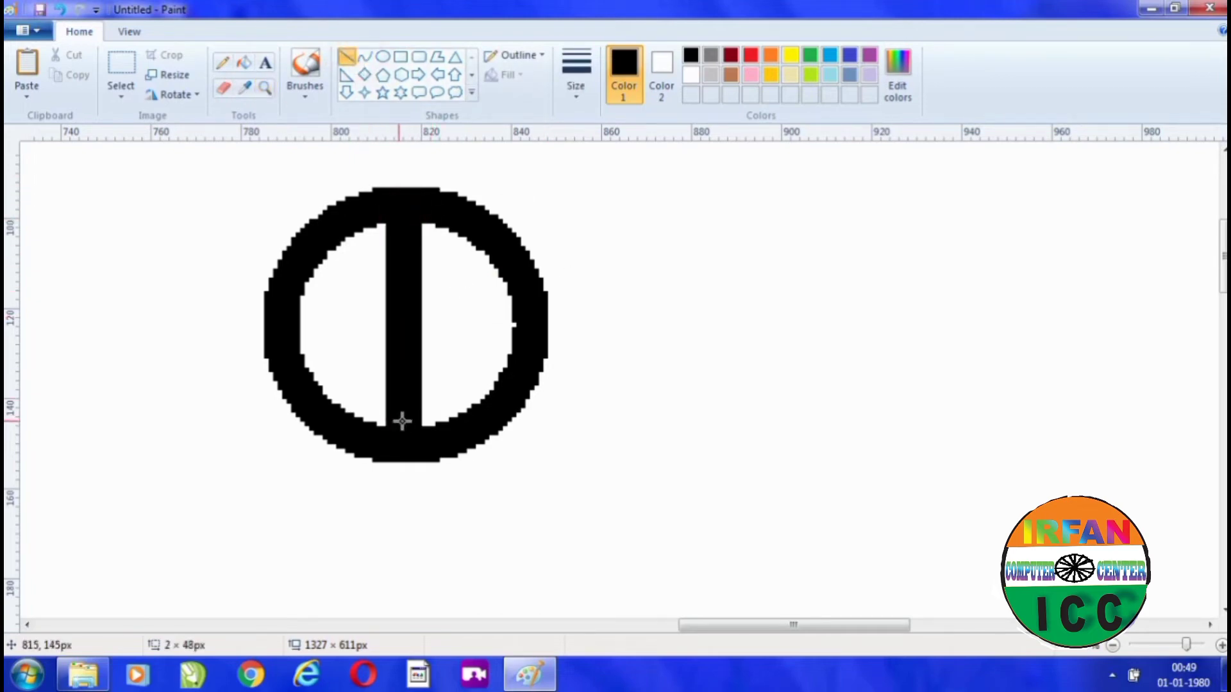
Draw a horizontal black line across the middle of the circle with the second-thinnest line size.
left_click_drag(282, 323, 524, 332)
left_click(578, 91)
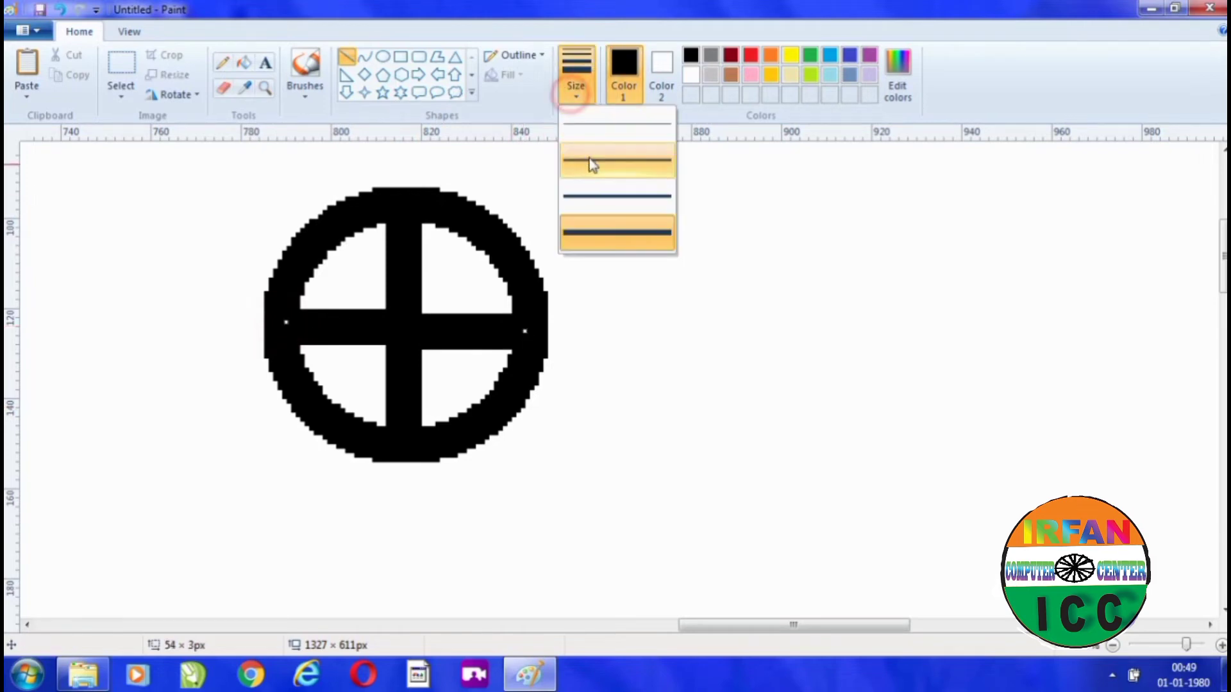
left_click(598, 160)
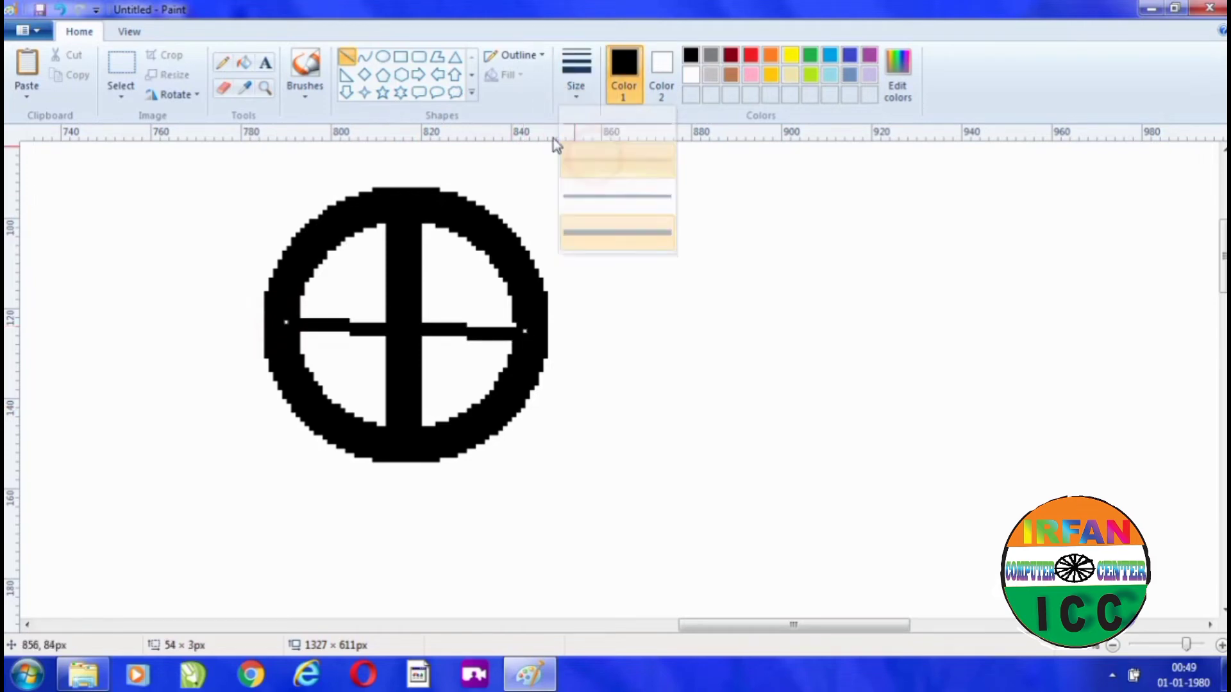
Draw five thin black diagonal spokes across the wheel, running from rim to rim in both directions.
left_click_drag(338, 237, 481, 423)
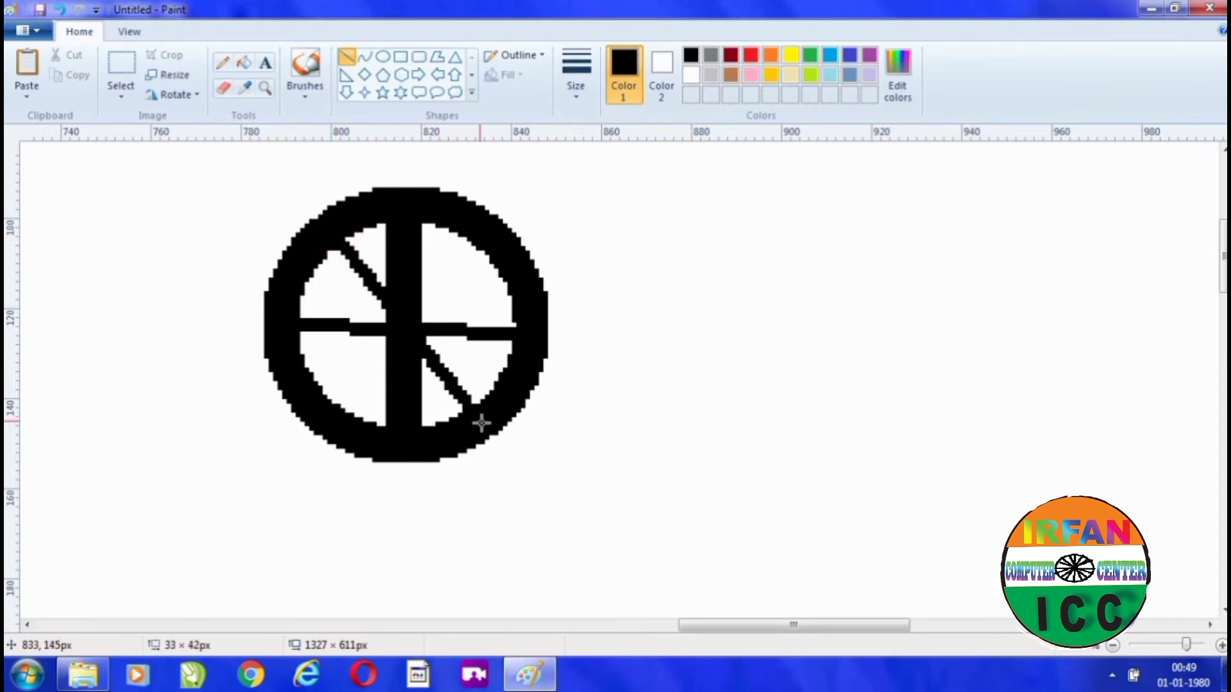
mouse_move(487, 247)
left_mouse_down()
mouse_move(330, 352)
mouse_move(309, 385)
left_mouse_up()
mouse_move(308, 284)
left_mouse_down()
mouse_move(452, 324)
mouse_move(503, 388)
left_mouse_up()
left_click_drag(511, 277, 335, 413)
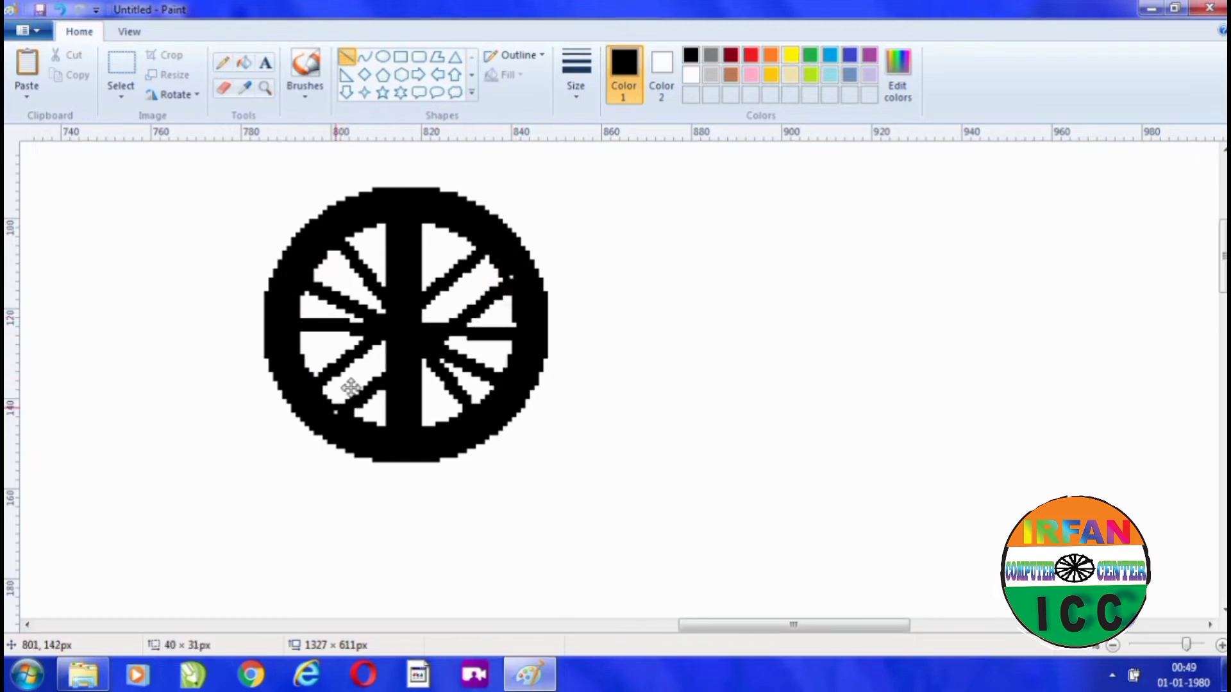
mouse_move(294, 360)
left_mouse_down()
mouse_move(482, 250)
mouse_move(473, 209)
mouse_move(476, 218)
left_mouse_up()
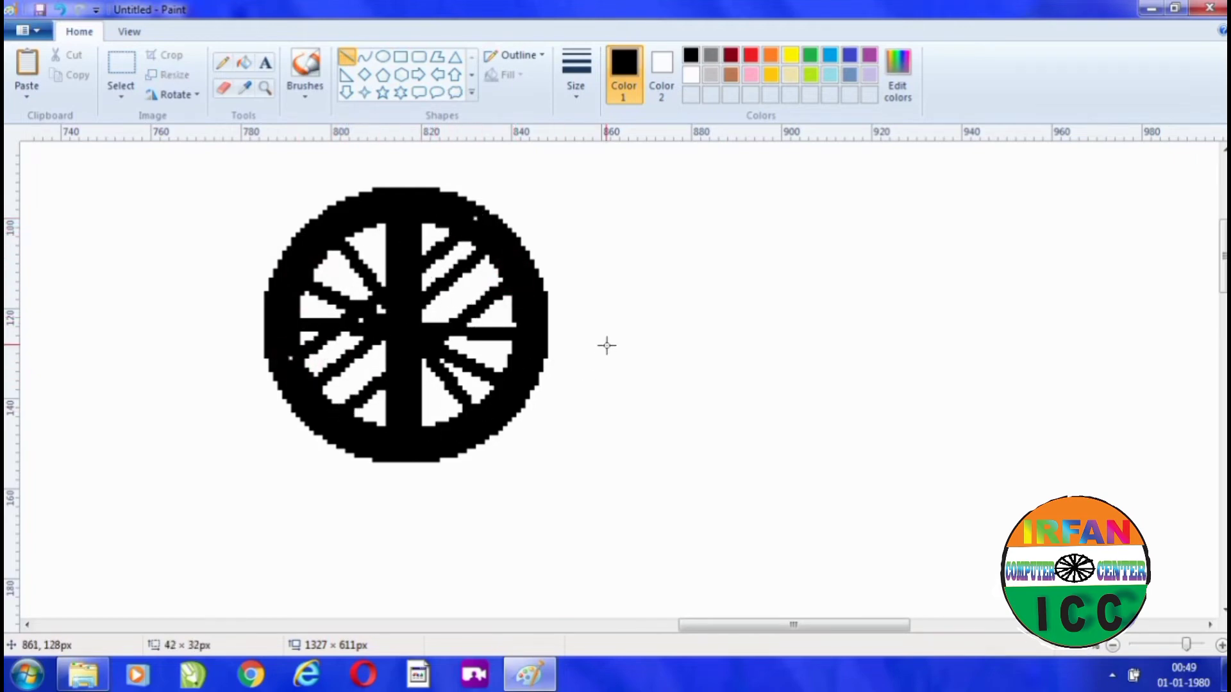
Select the spoked wheel, shrink it slightly and place it in the middle of the flag's central stripe.
left_click(265, 89)
right_click(357, 261)
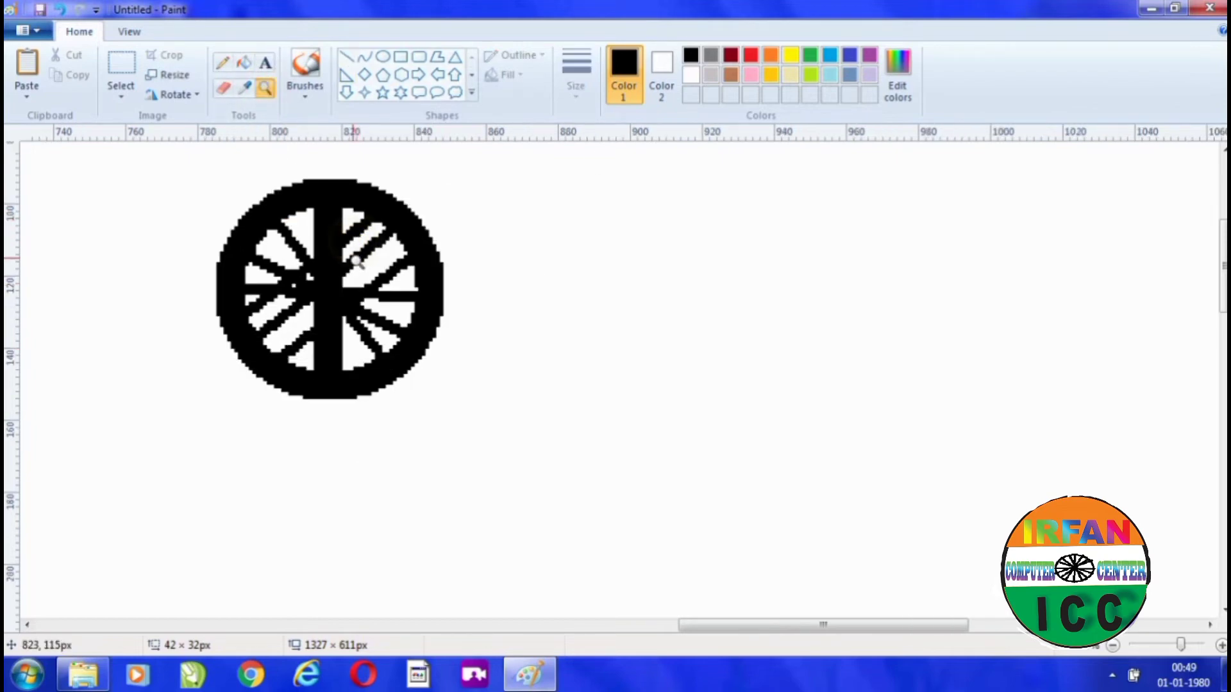
right_click(357, 261)
right_click(309, 368)
right_click(674, 216)
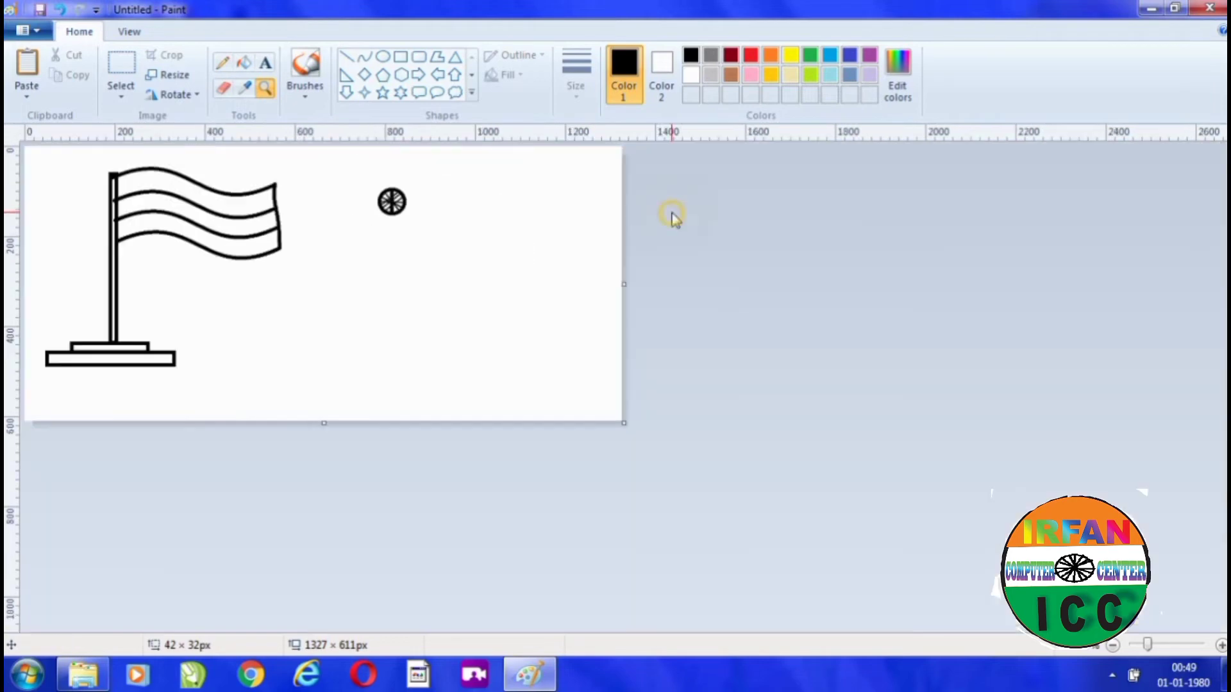
left_click(407, 239)
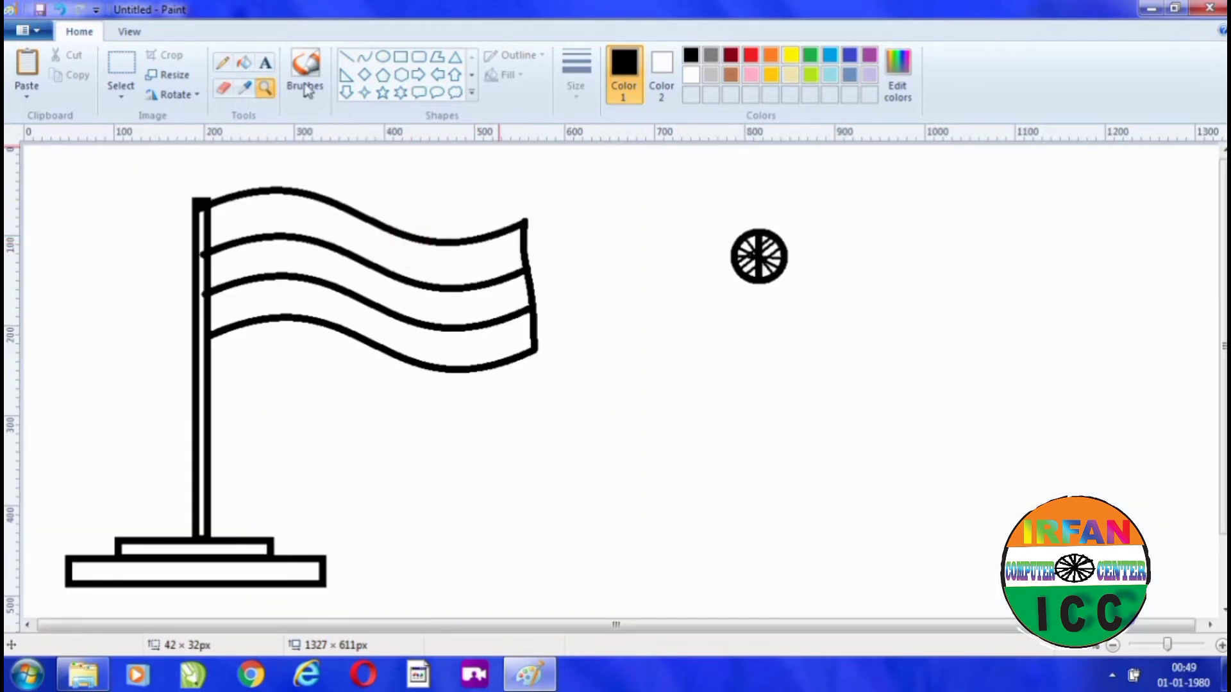
left_click(122, 73)
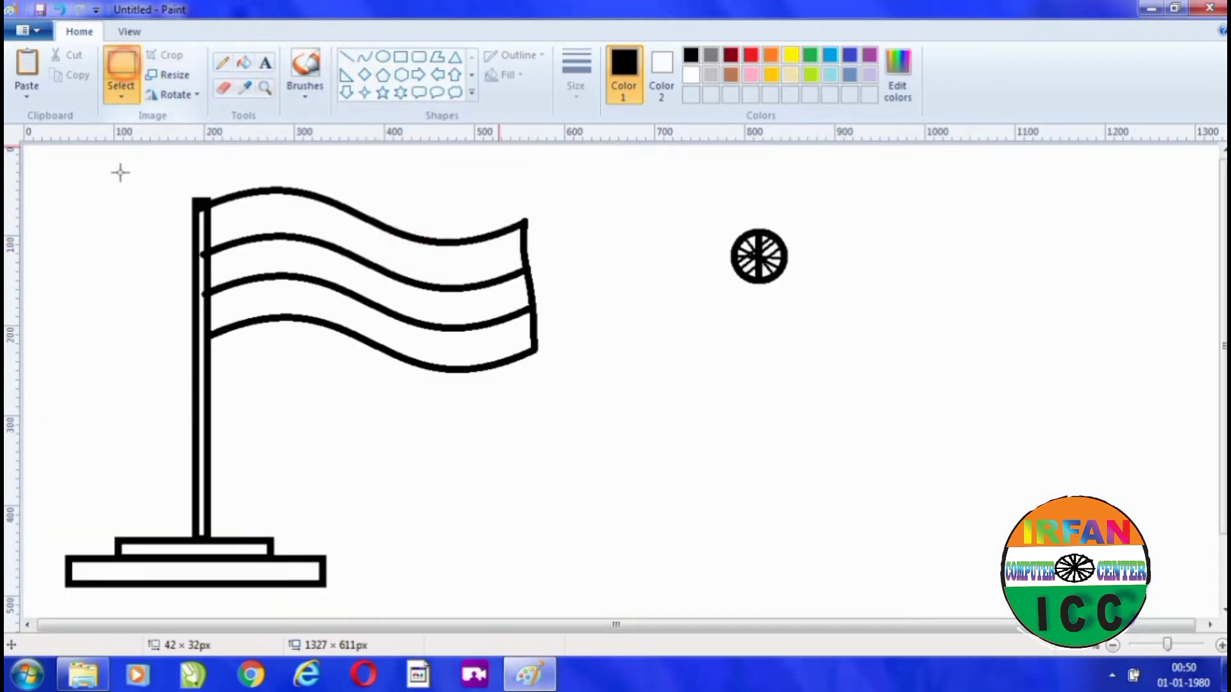
left_click_drag(729, 211, 411, 306)
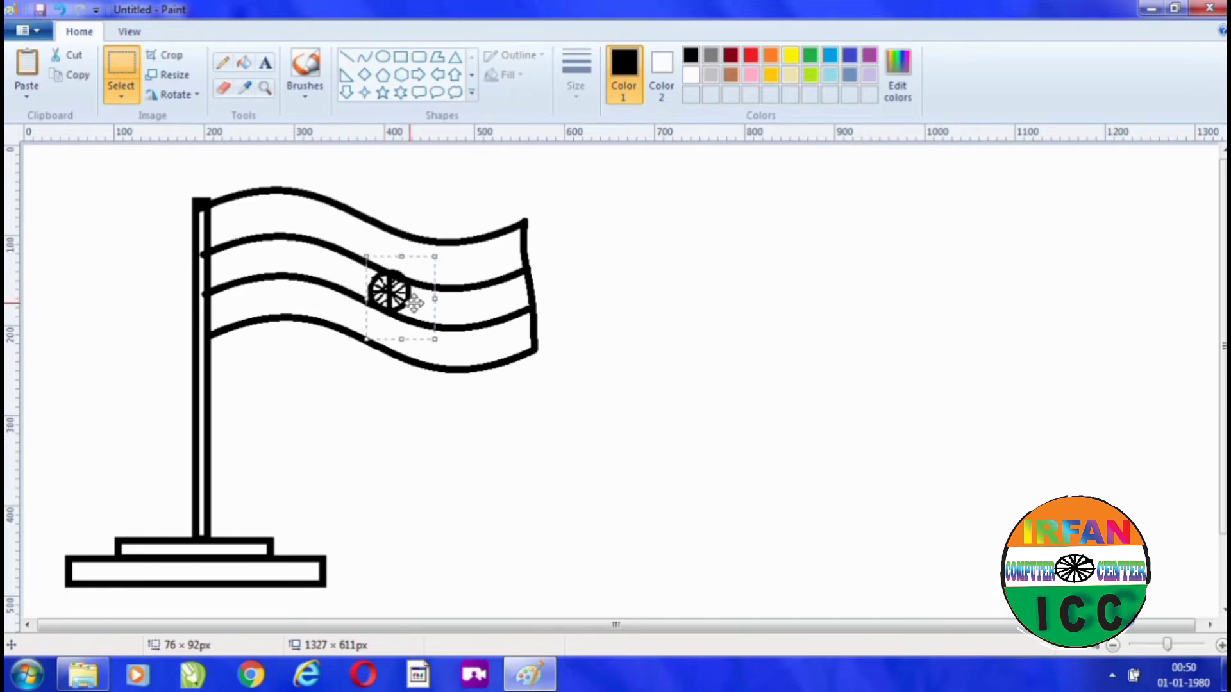
left_click(742, 301)
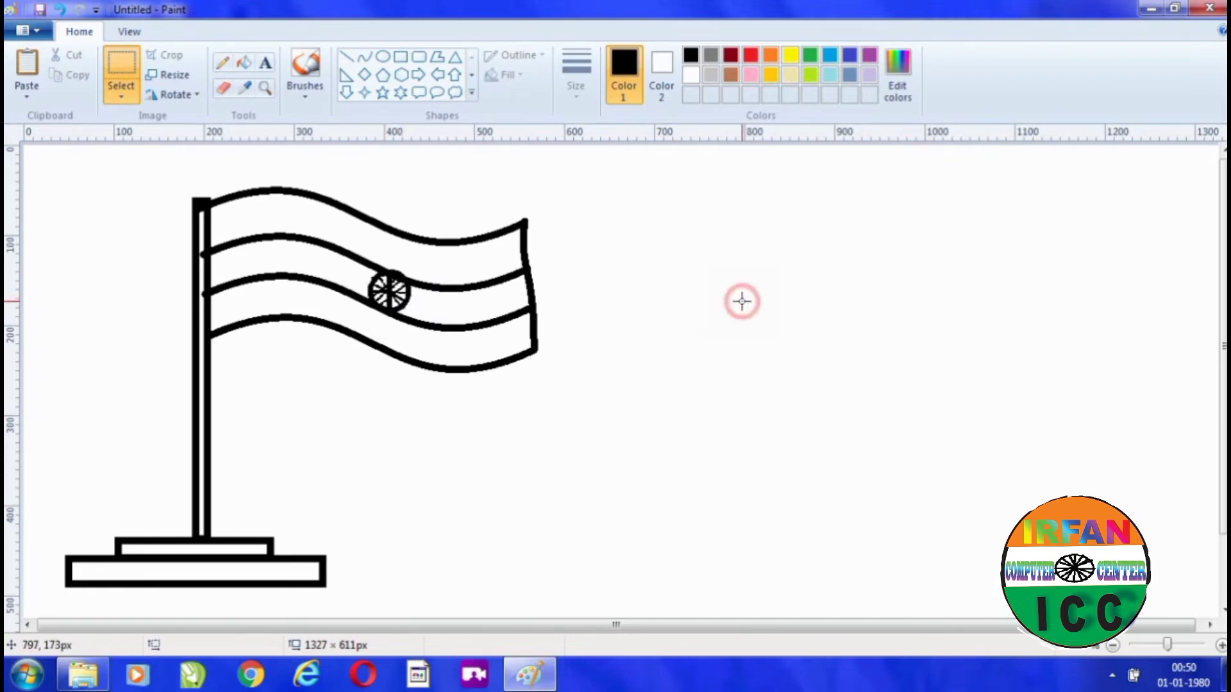
Fill the flag's upper stripe with orange and its lower stripe with green.
left_click(774, 56)
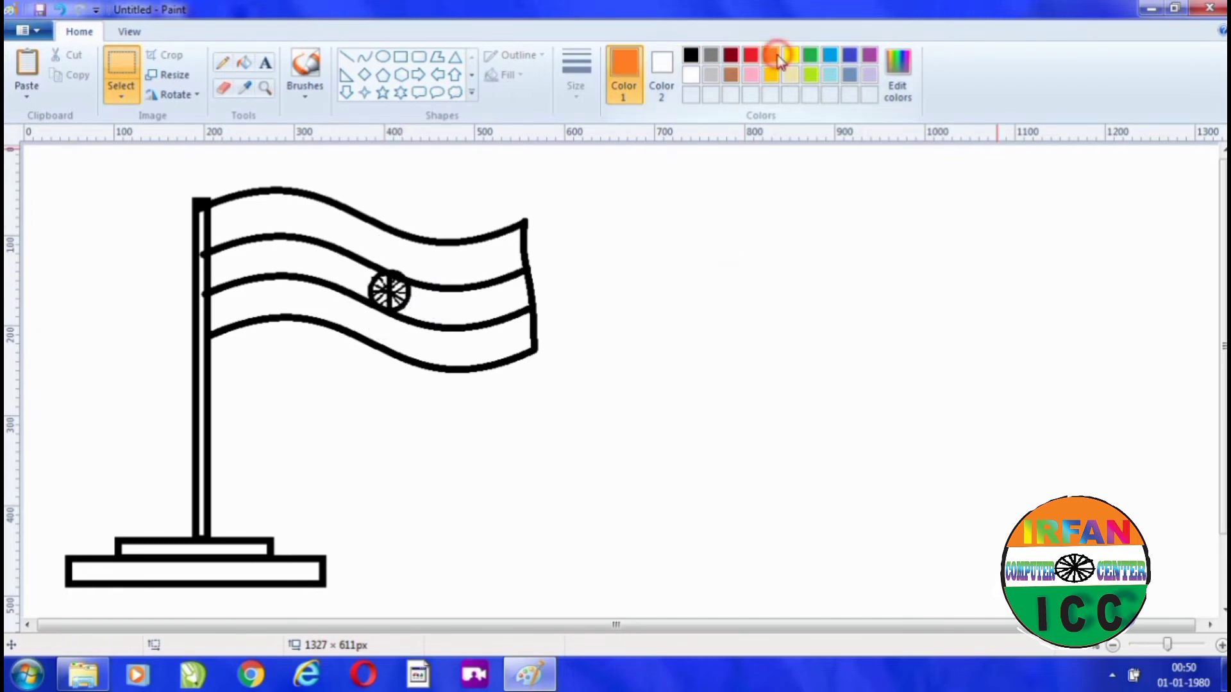
left_click(244, 62)
left_click(350, 219)
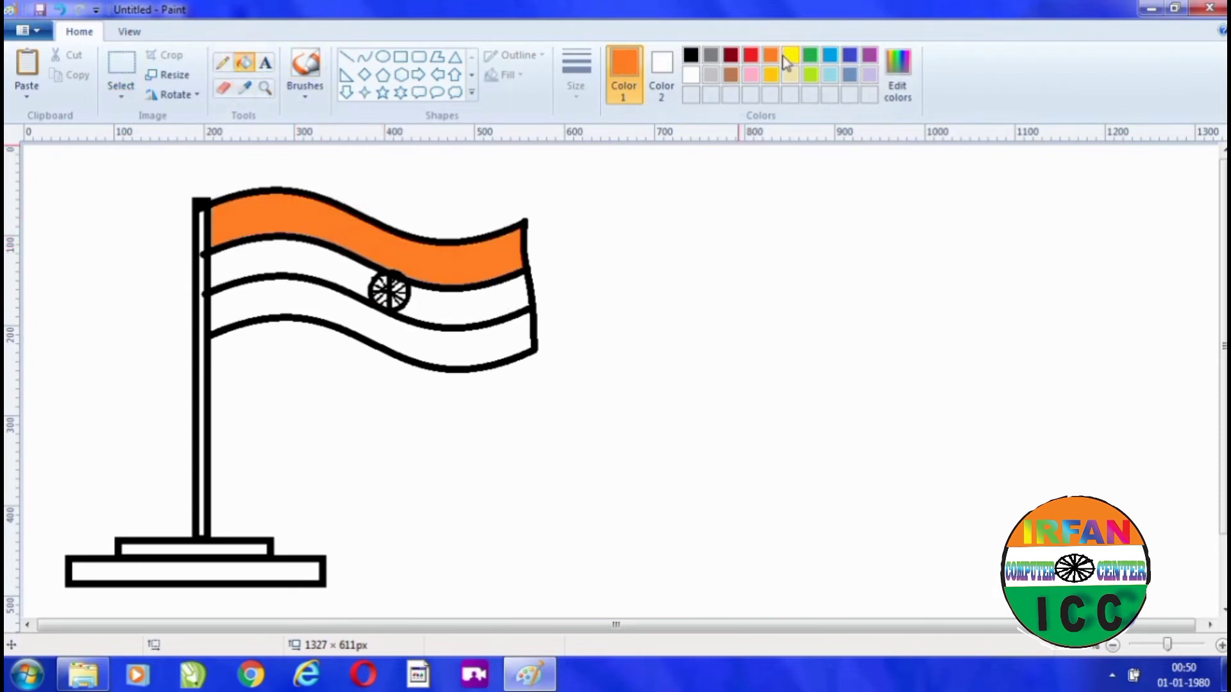
left_click(810, 56)
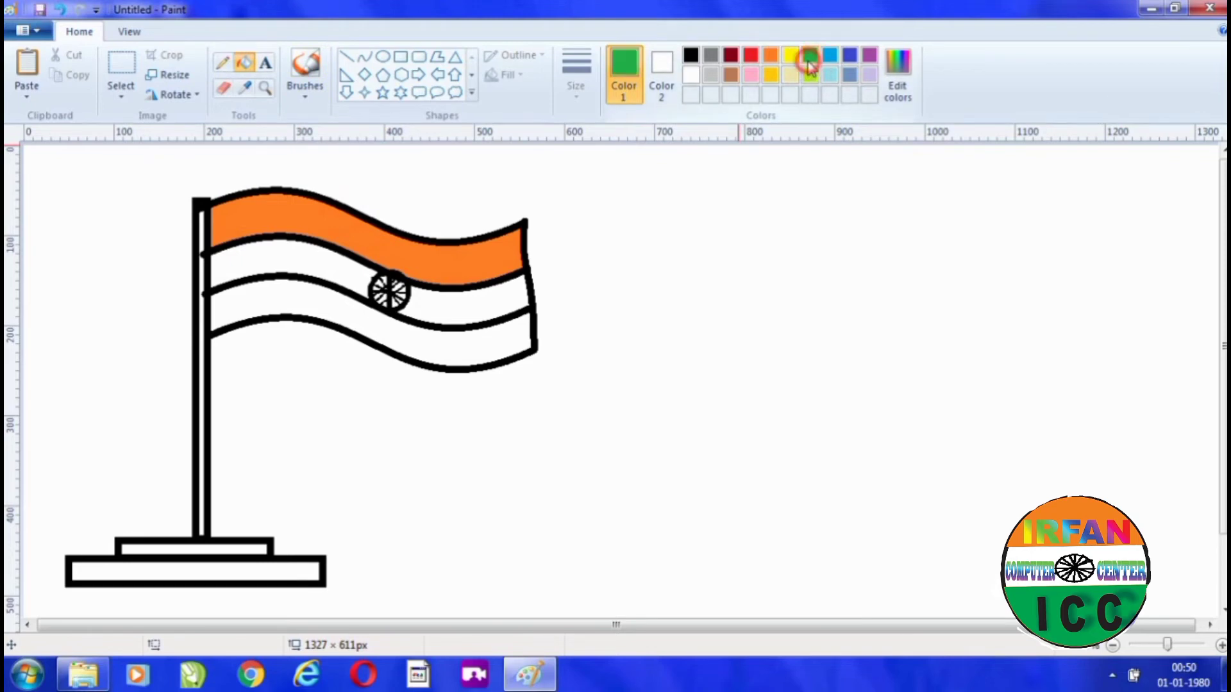
left_click(355, 307)
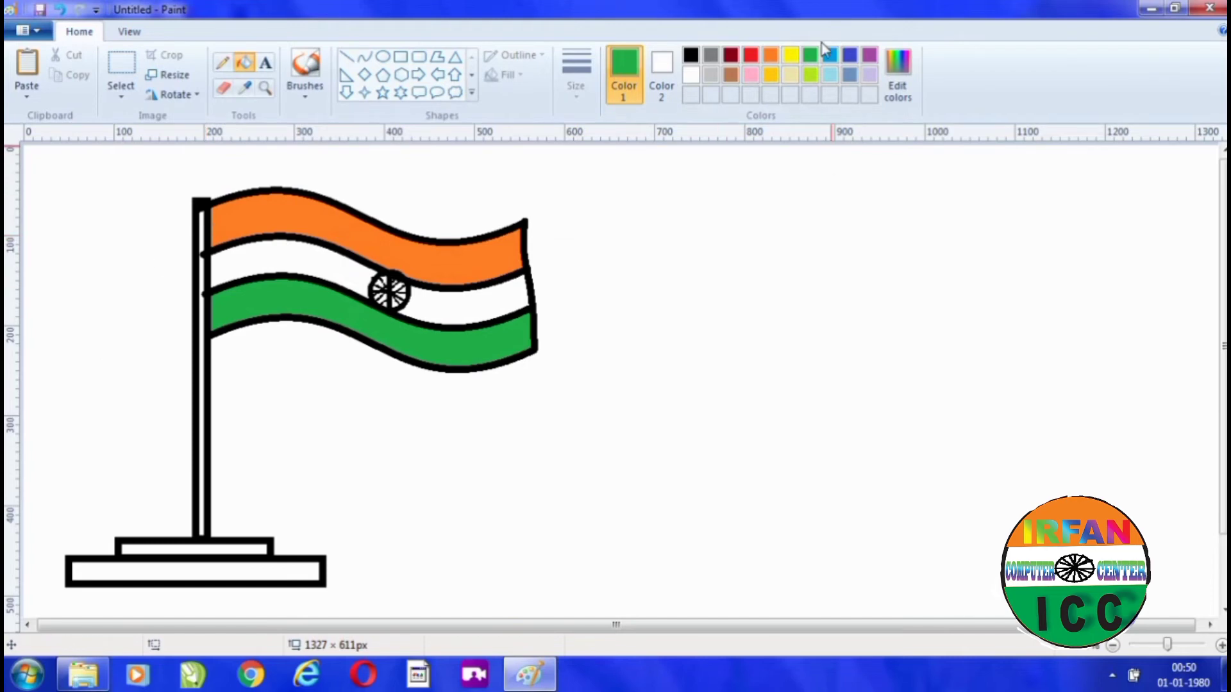
Fill both inner sections of the flagpole with yellow.
left_click(791, 57)
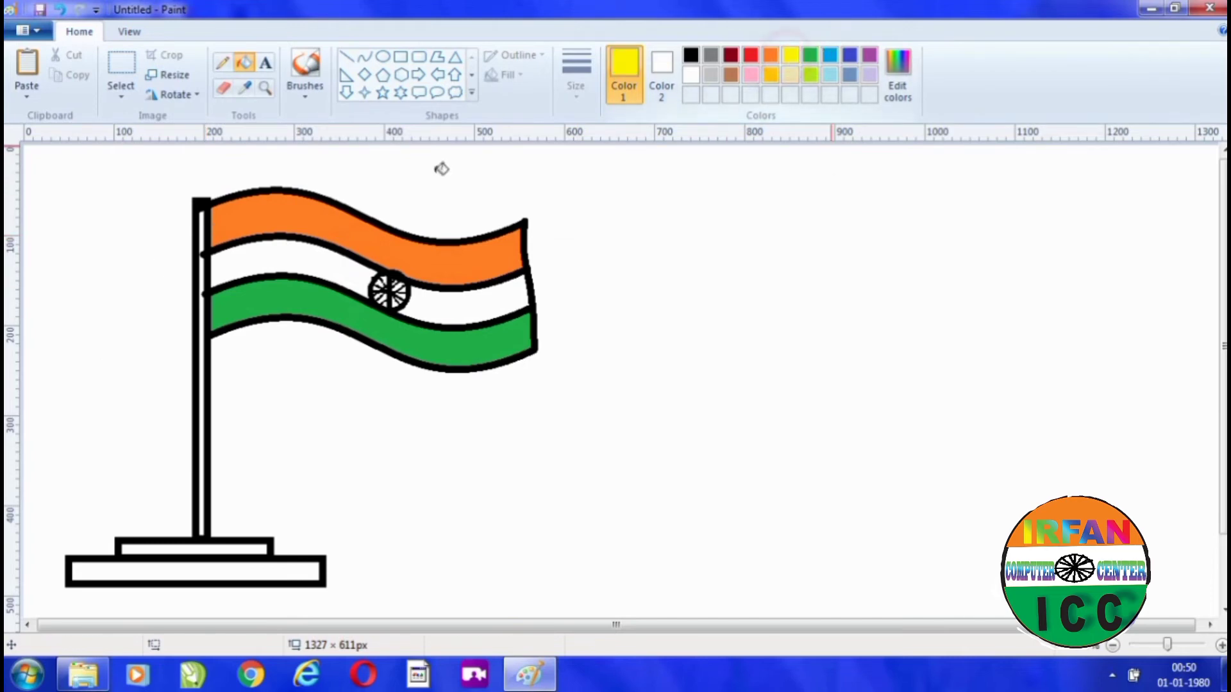
left_click(203, 221)
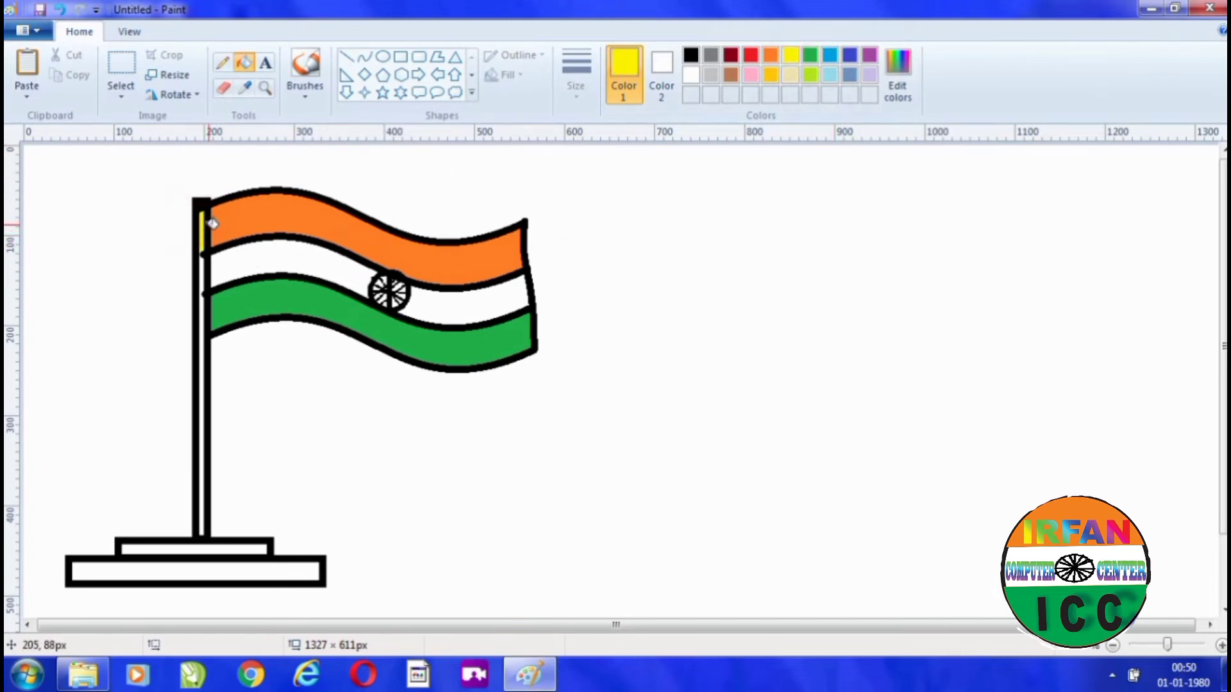
left_click(203, 258)
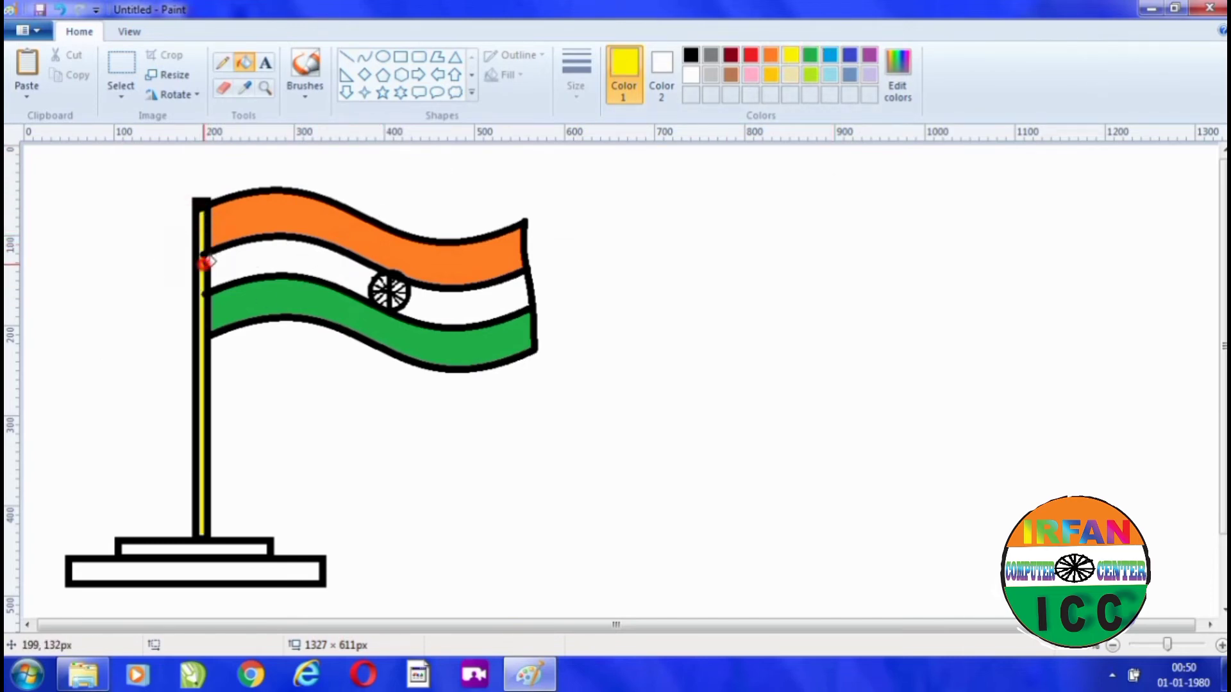
Fill both tiers of the flagpole's base with orange.
left_click(771, 55)
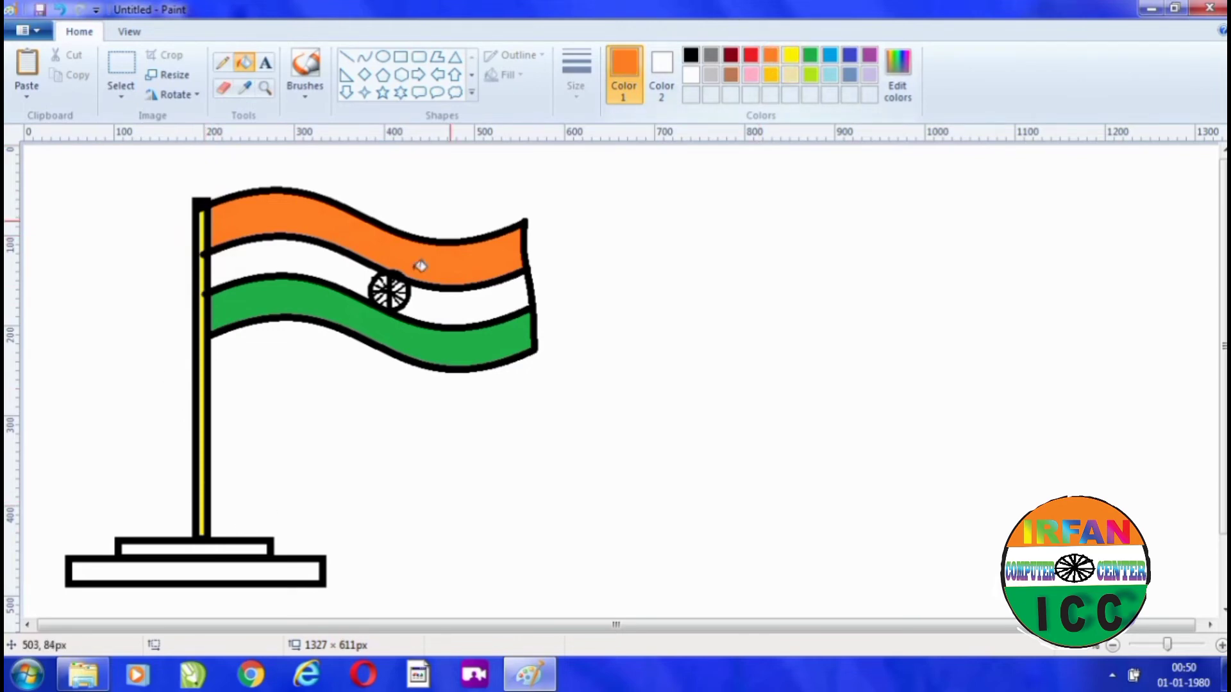
left_click(256, 542)
left_click(215, 570)
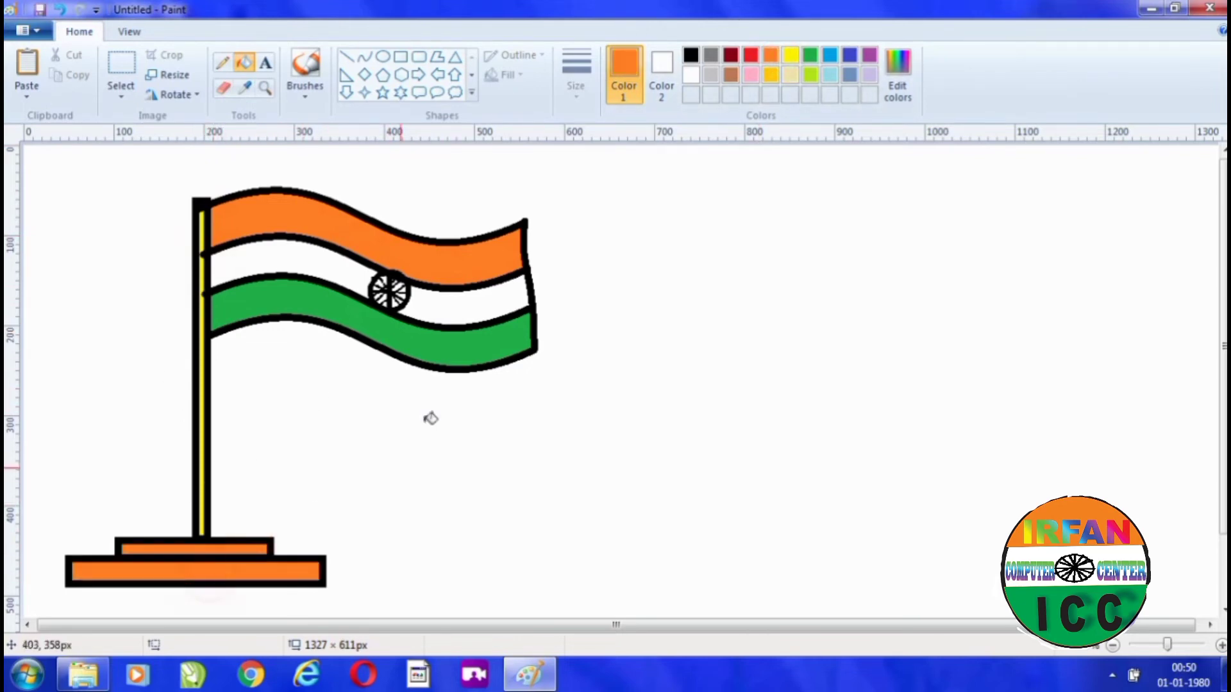
Recolour both tiers of the flagpole's base with light blue.
left_click(811, 55)
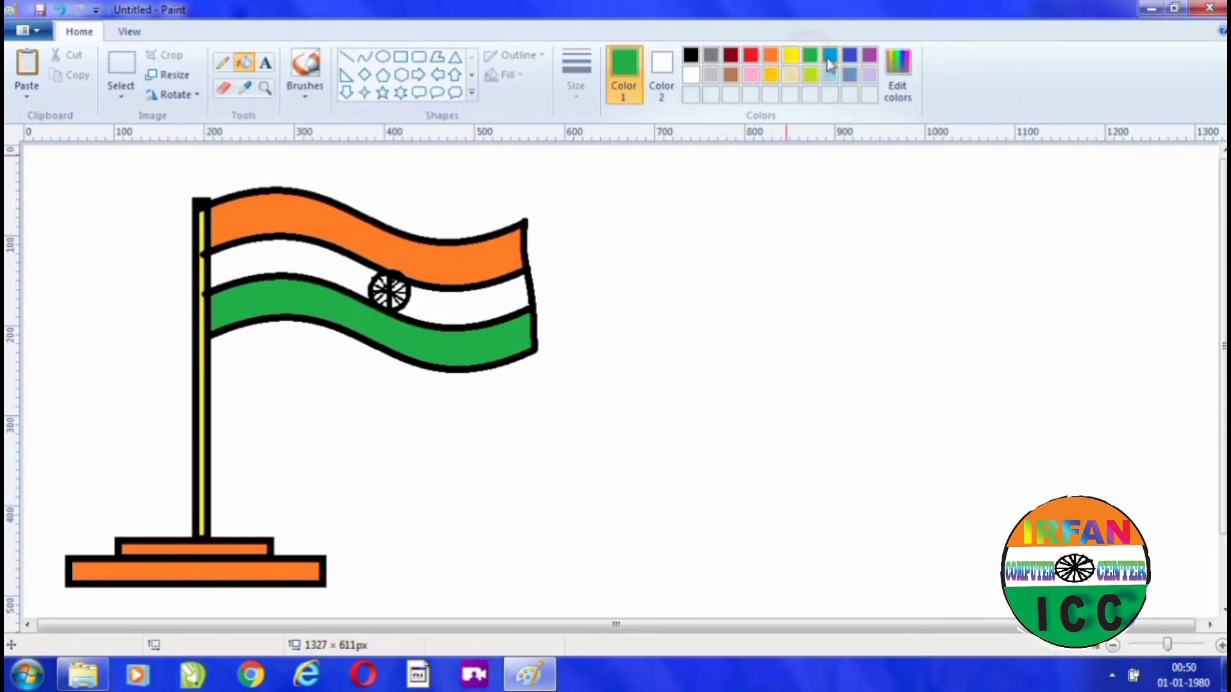
left_click(830, 55)
left_click(186, 547)
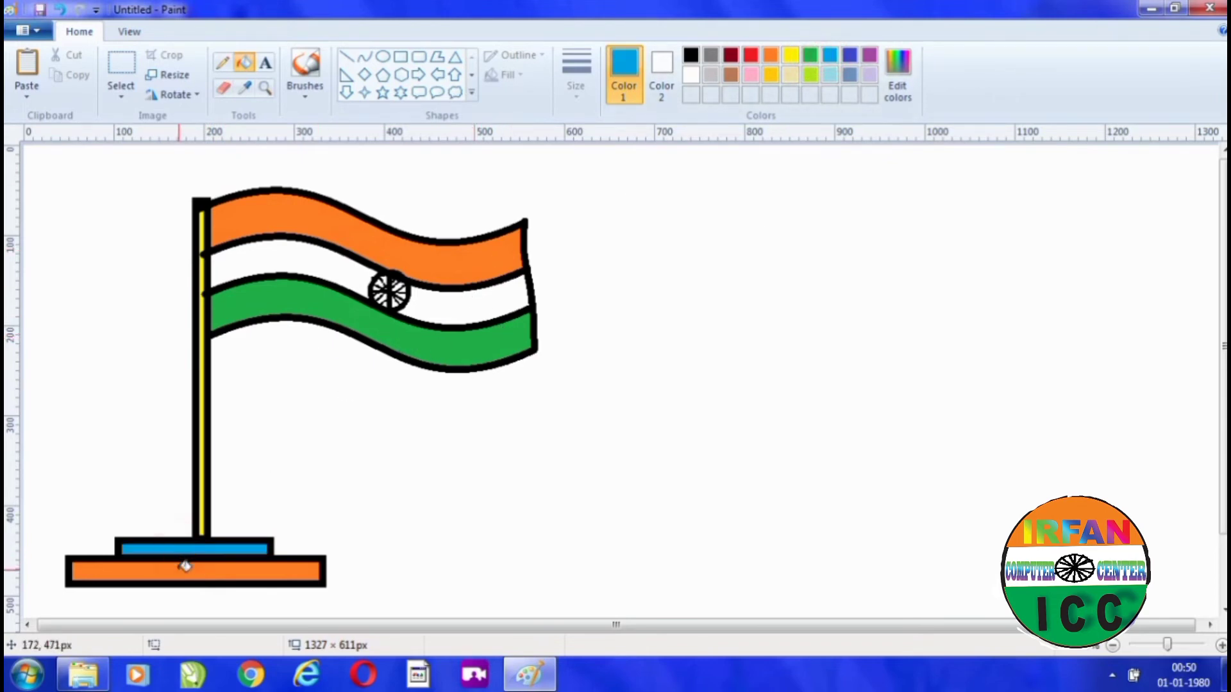
left_click(185, 566)
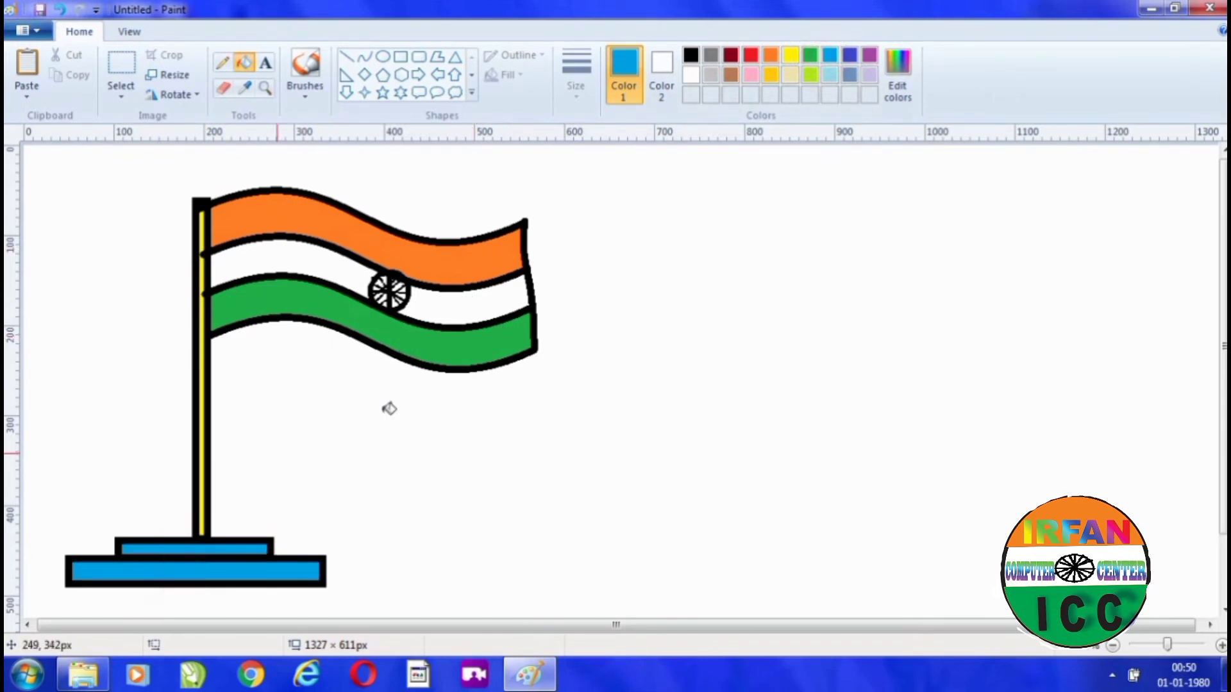
Draw a small black triangle to the right of the flag with the thickest outline, about 30 × 32 px.
left_click(454, 59)
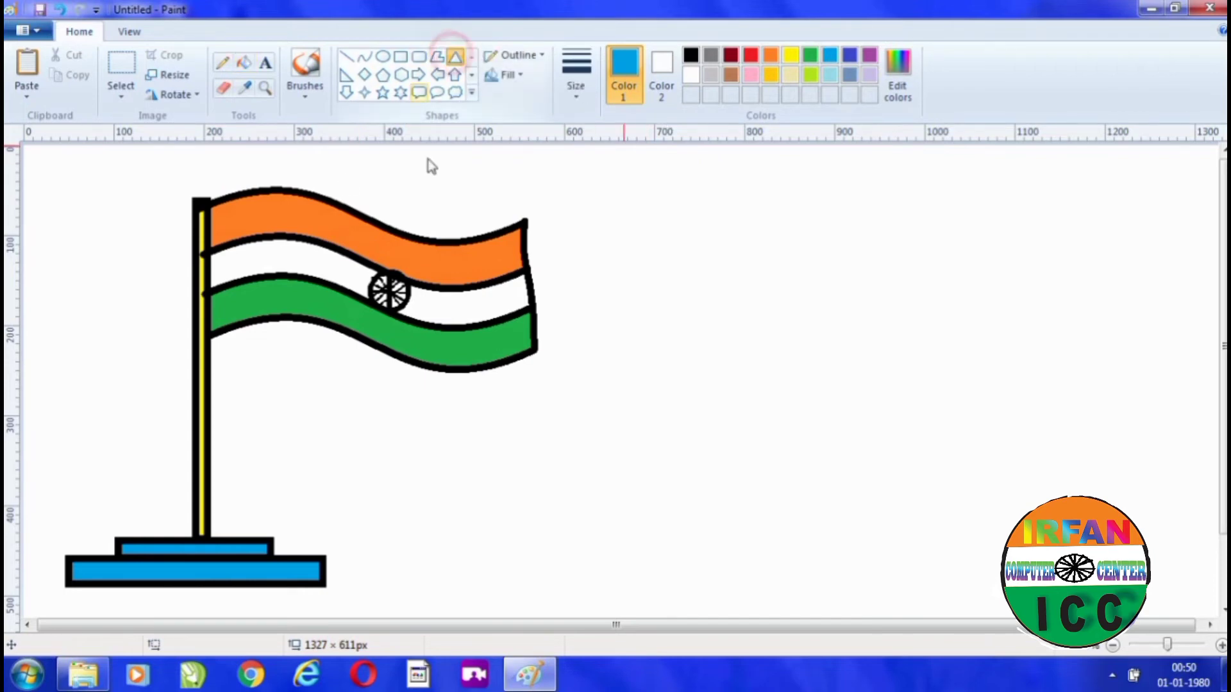
left_click_drag(695, 203, 772, 270)
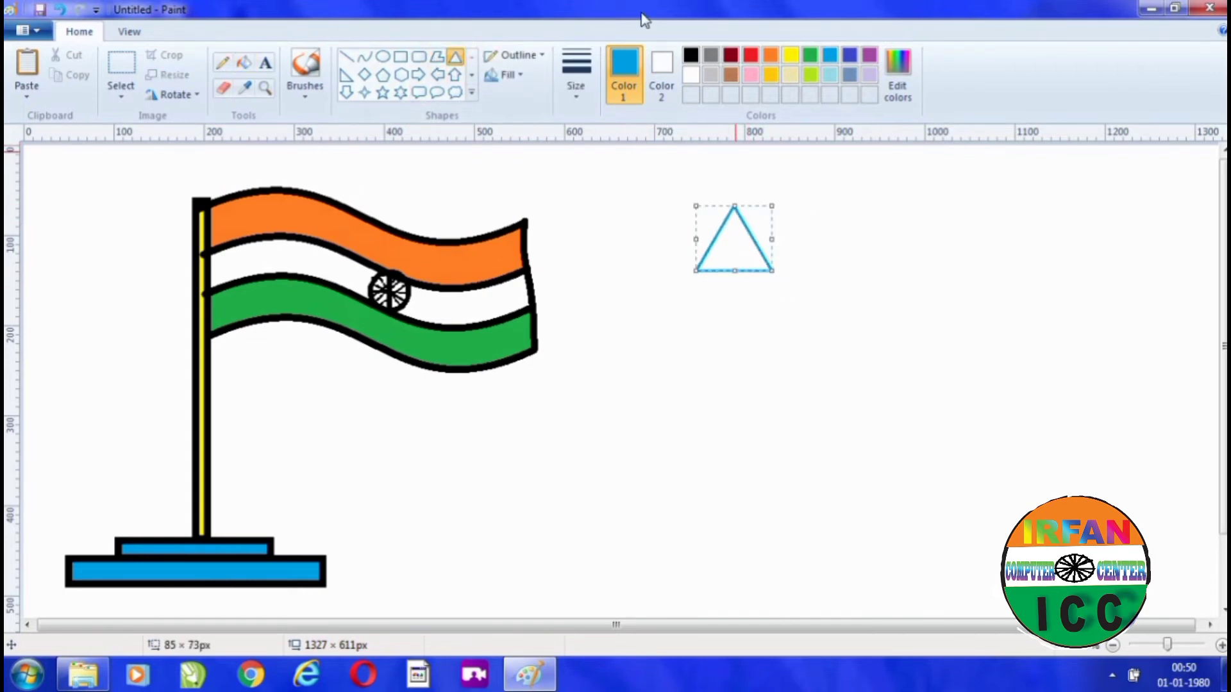
left_click(690, 56)
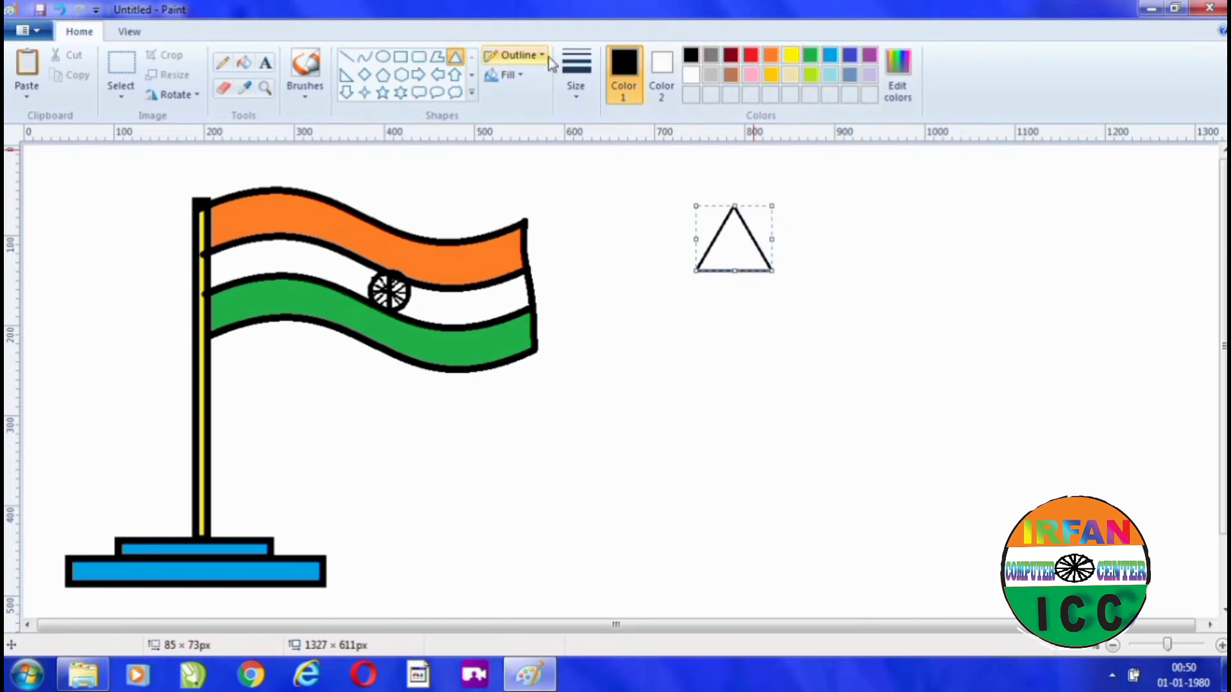
left_click(575, 82)
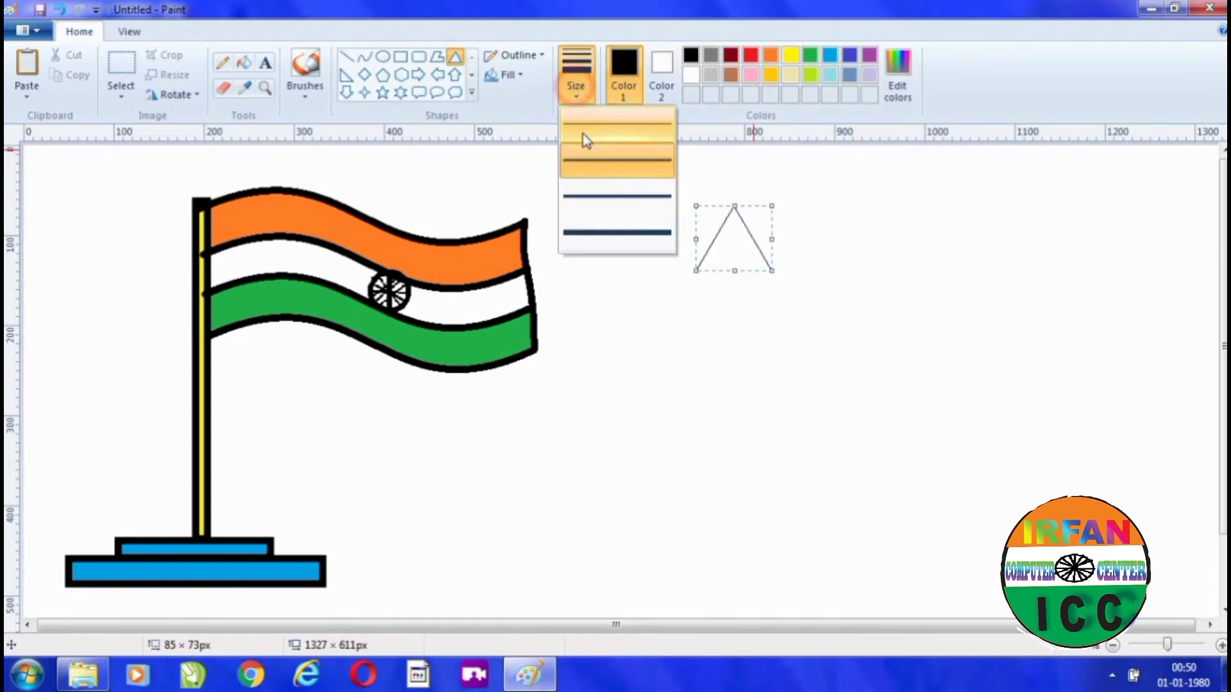
left_click(622, 232)
left_click_drag(769, 266, 726, 238)
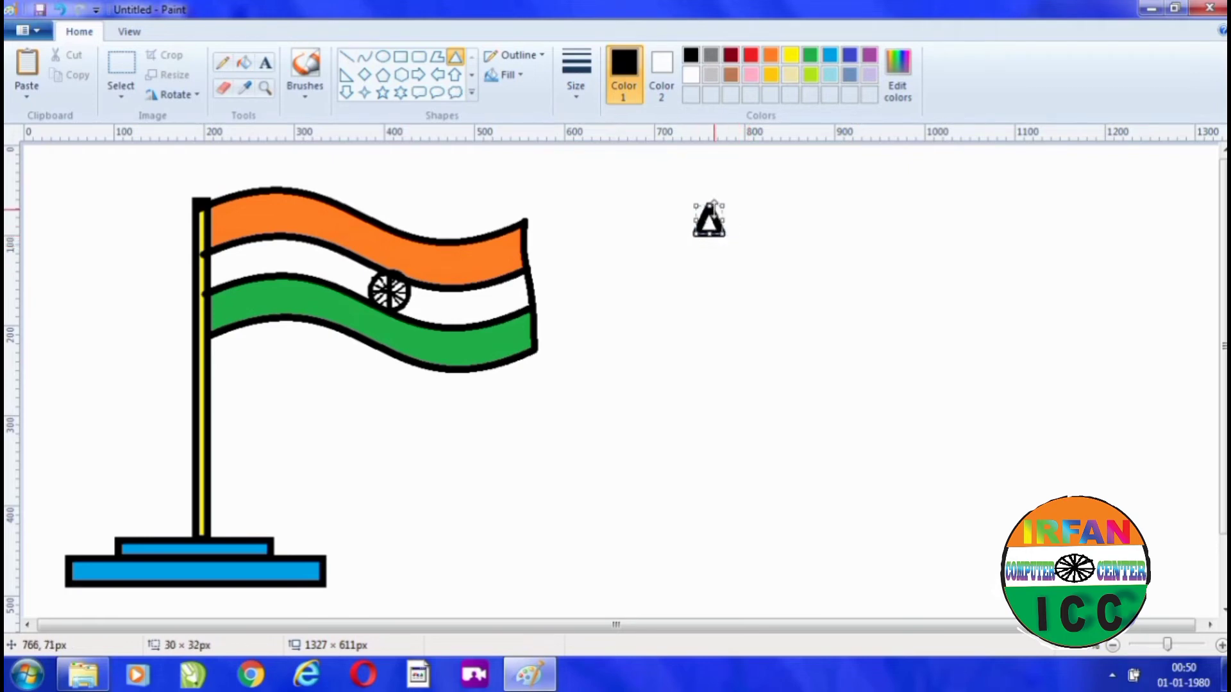
left_click(764, 263)
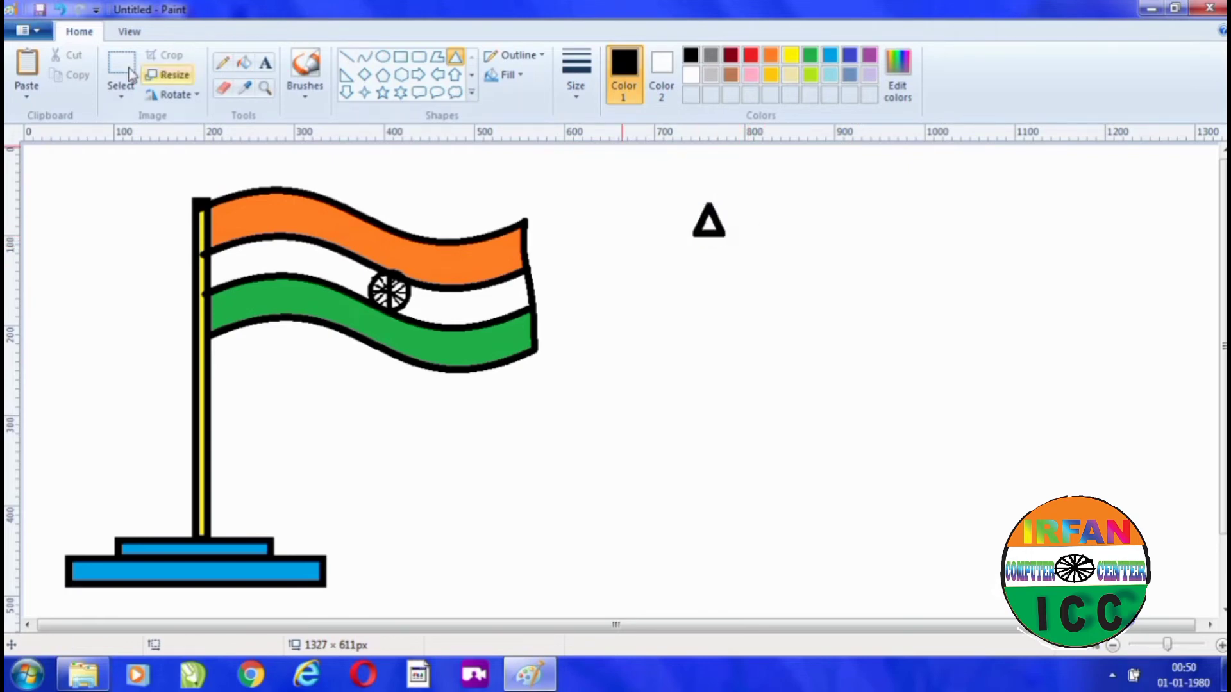
Move the small triangle onto the tip of the flagpole.
left_click(121, 67)
mouse_move(656, 165)
left_mouse_down()
mouse_move(737, 258)
mouse_move(214, 173)
mouse_move(223, 181)
left_mouse_up()
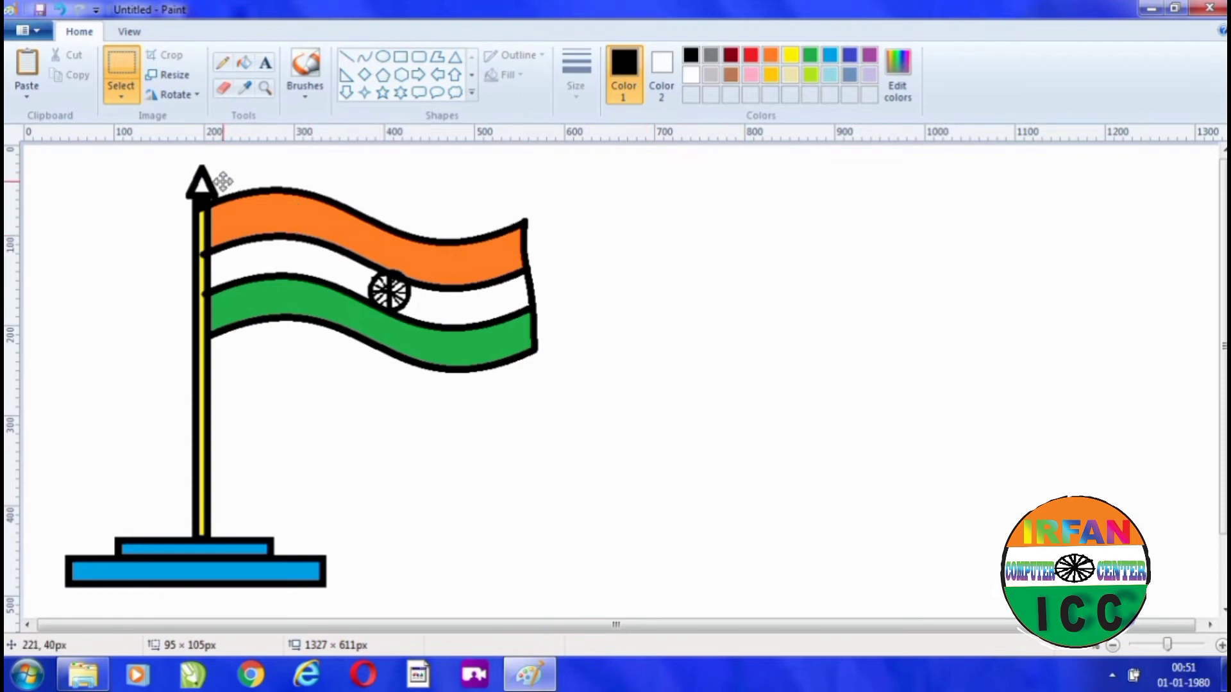
left_click(656, 225)
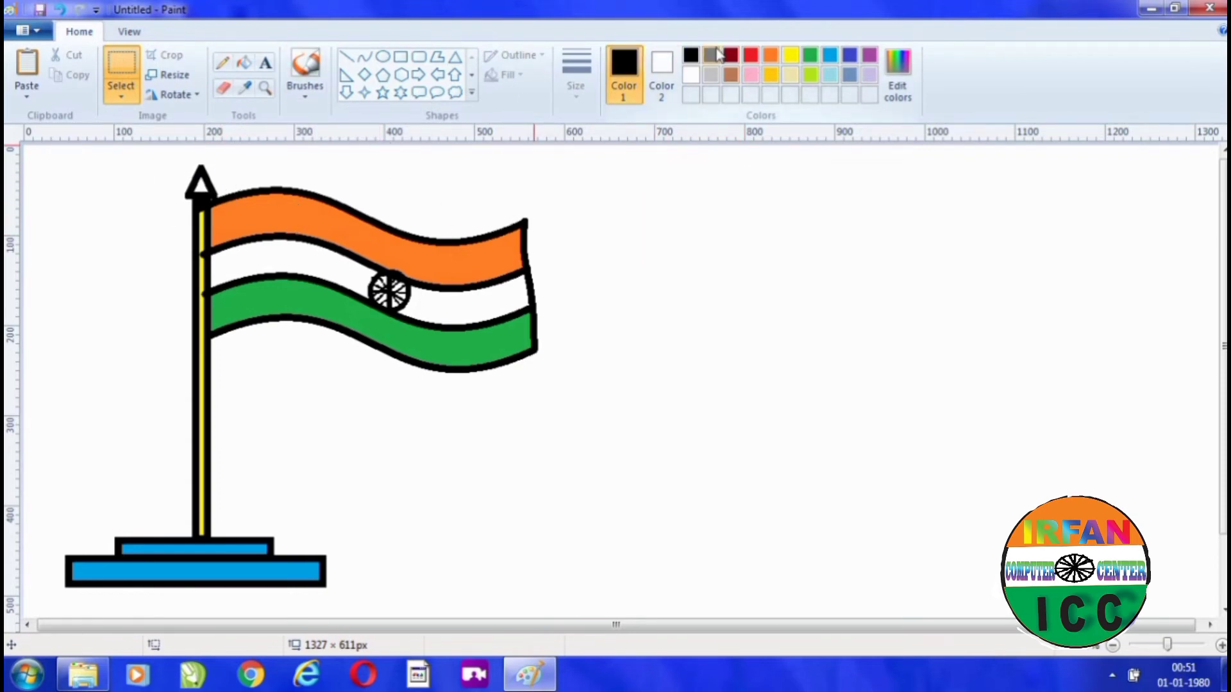
Fill the triangle on the flagpole's tip with brown.
left_click(732, 75)
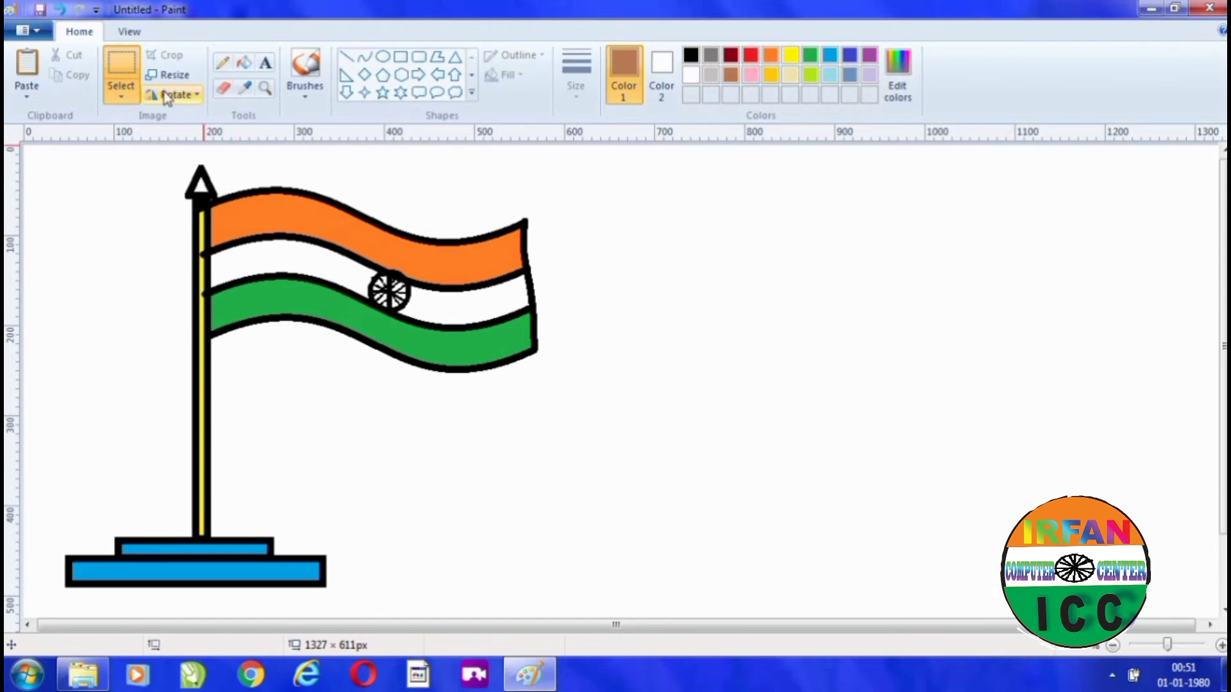
left_click(241, 64)
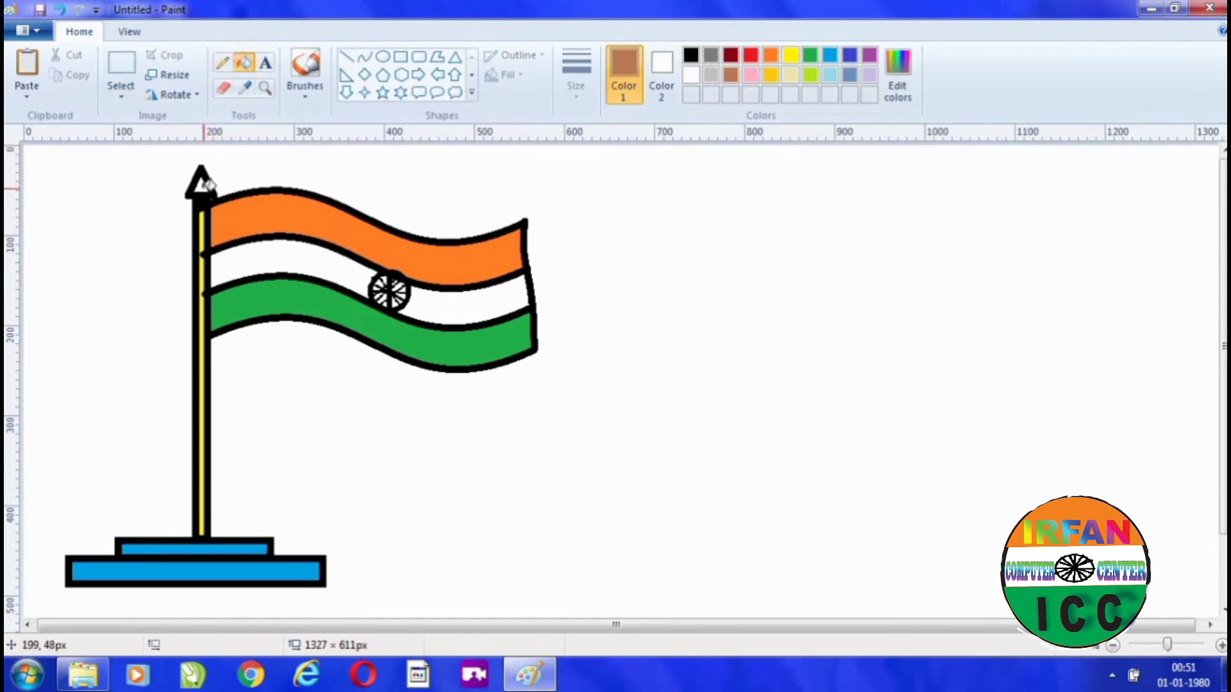
left_click(204, 187)
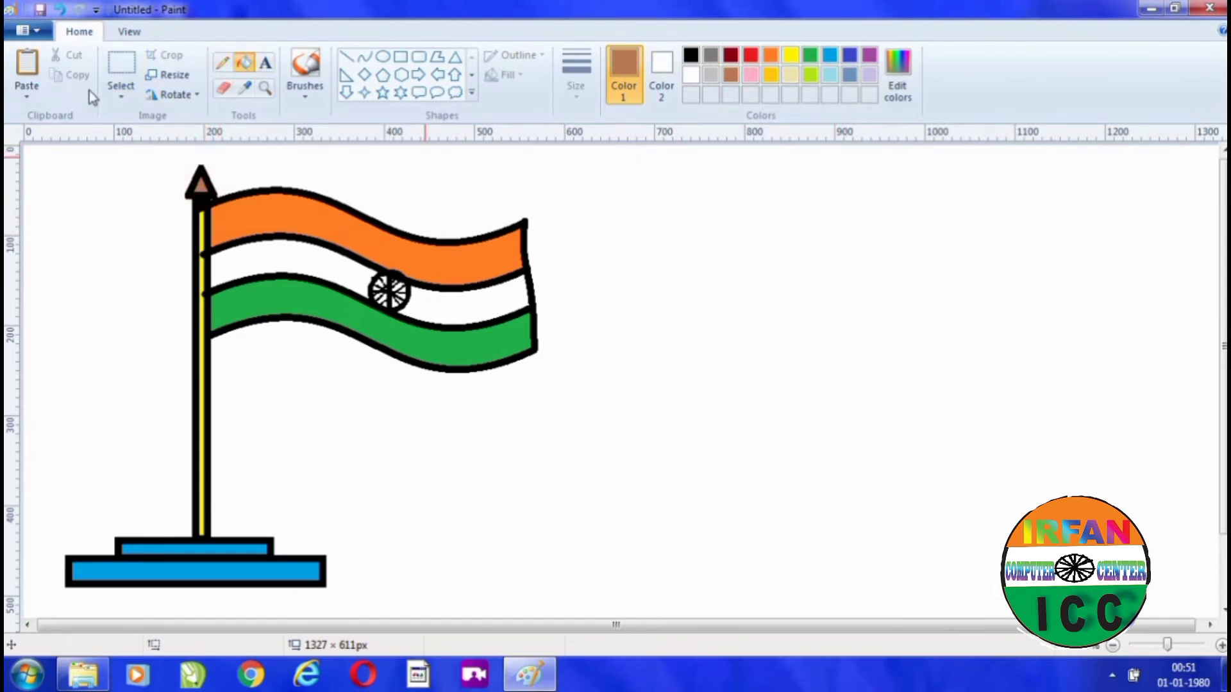
Select the whole flag drawing, about 619 × 495 px, and place a copy of it to the right of the original.
left_click(121, 72)
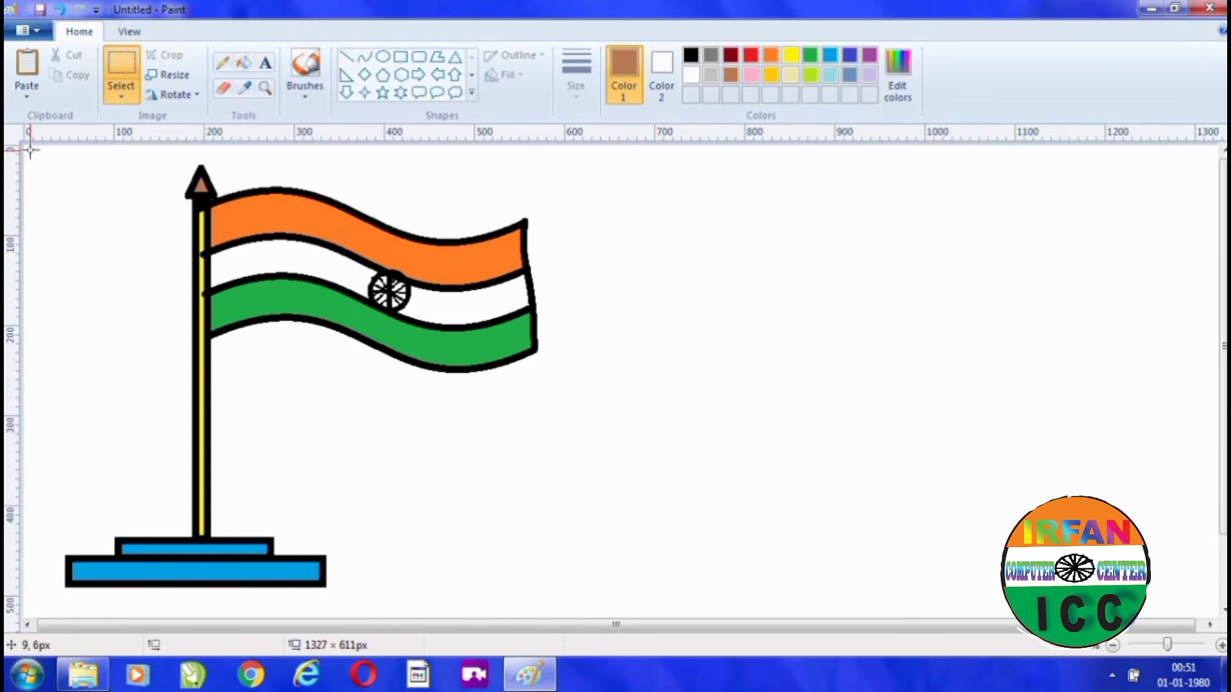
left_click_drag(37, 155, 594, 598)
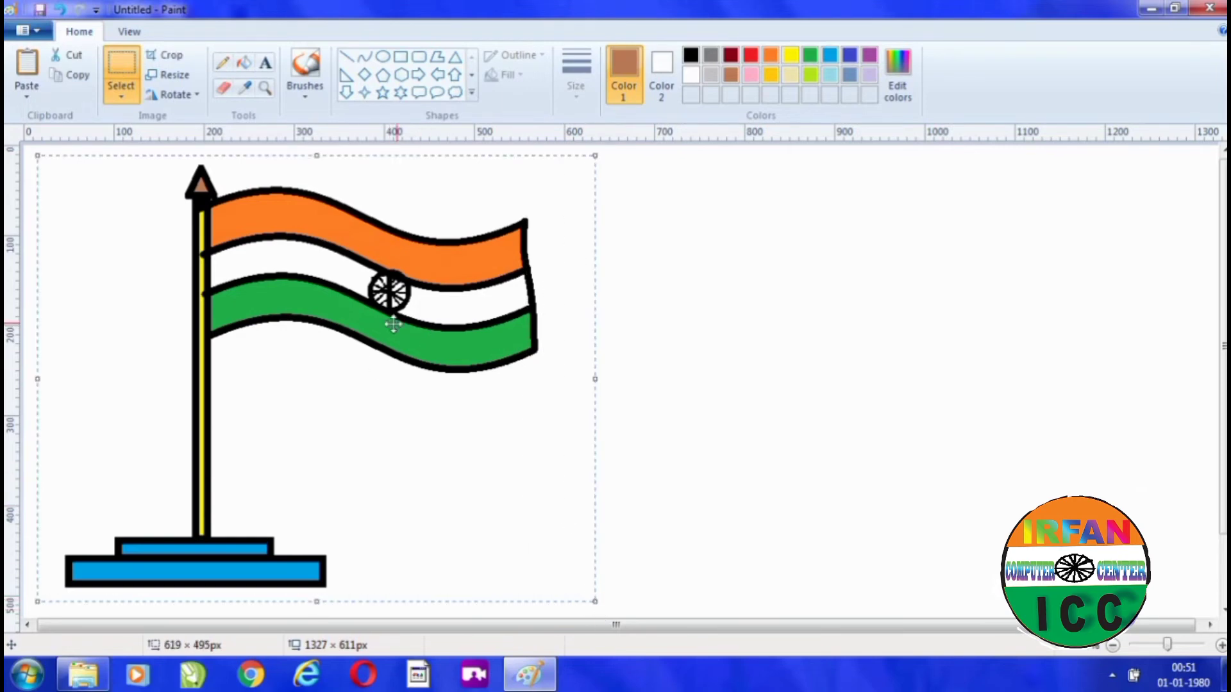
left_click_drag(355, 280, 1018, 289)
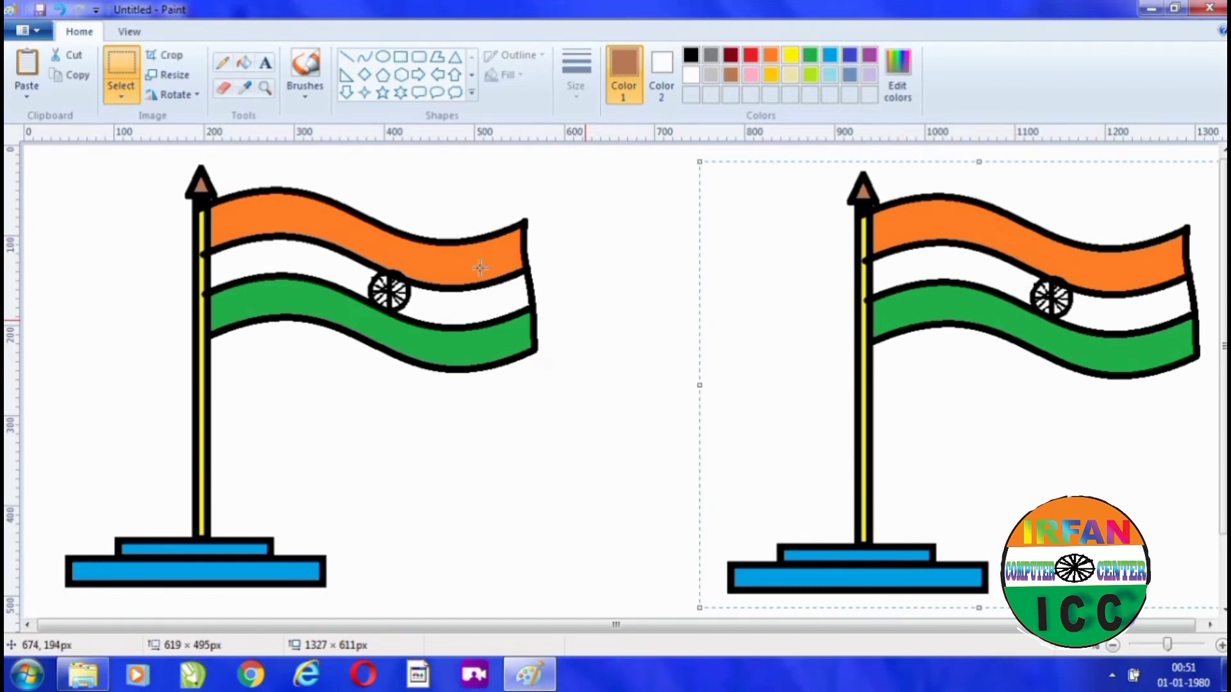
Flip the copied flag horizontally, reduce its height and position it facing the original flag.
left_click(189, 94)
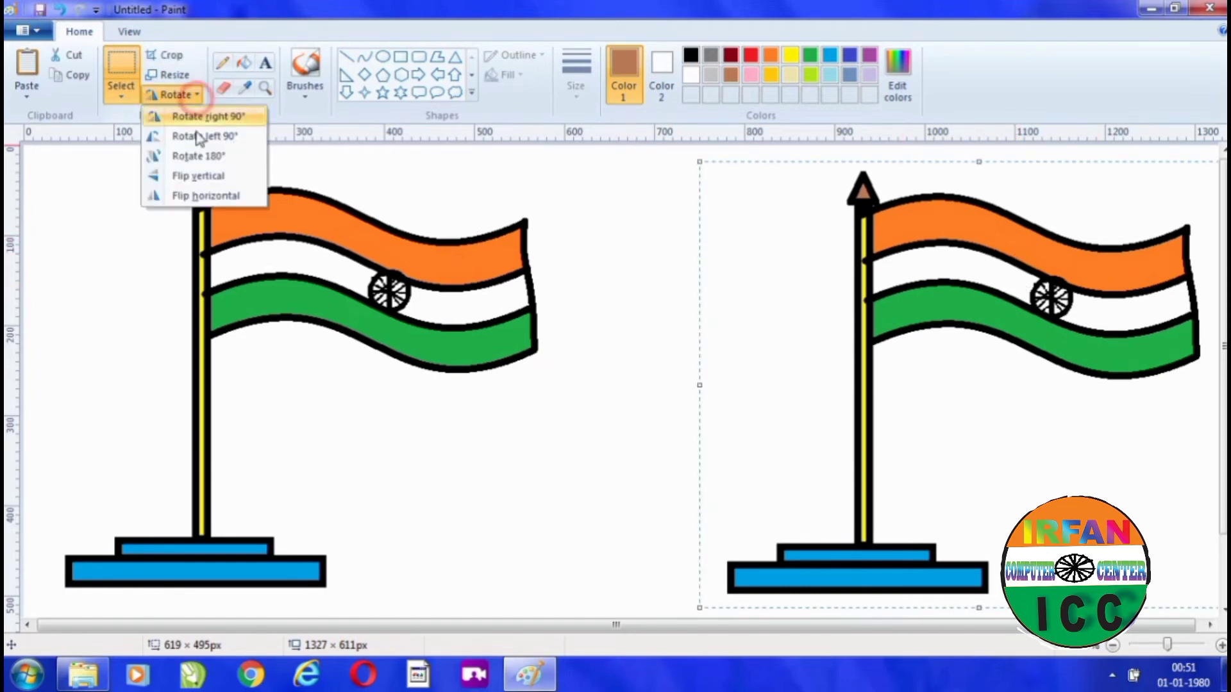
left_click(192, 199)
left_click_drag(998, 333, 850, 333)
left_click_drag(1110, 162, 1111, 312)
left_click_drag(957, 354, 910, 232)
key("Delete")
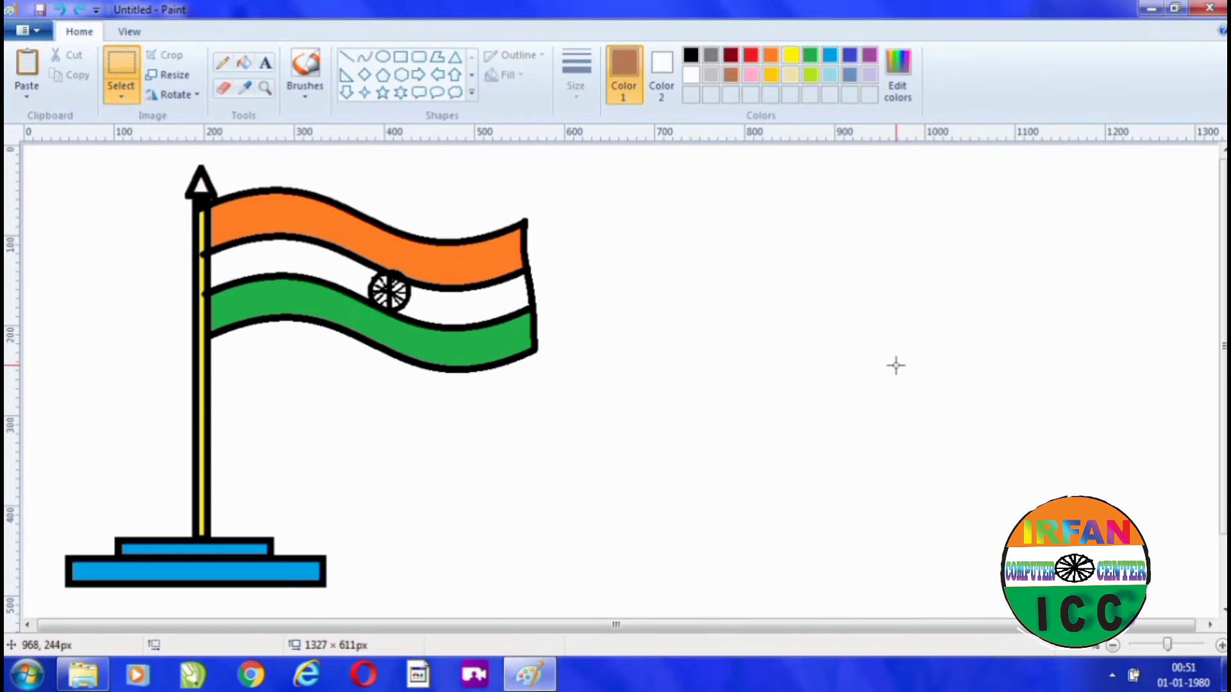
key("ctrl+y")
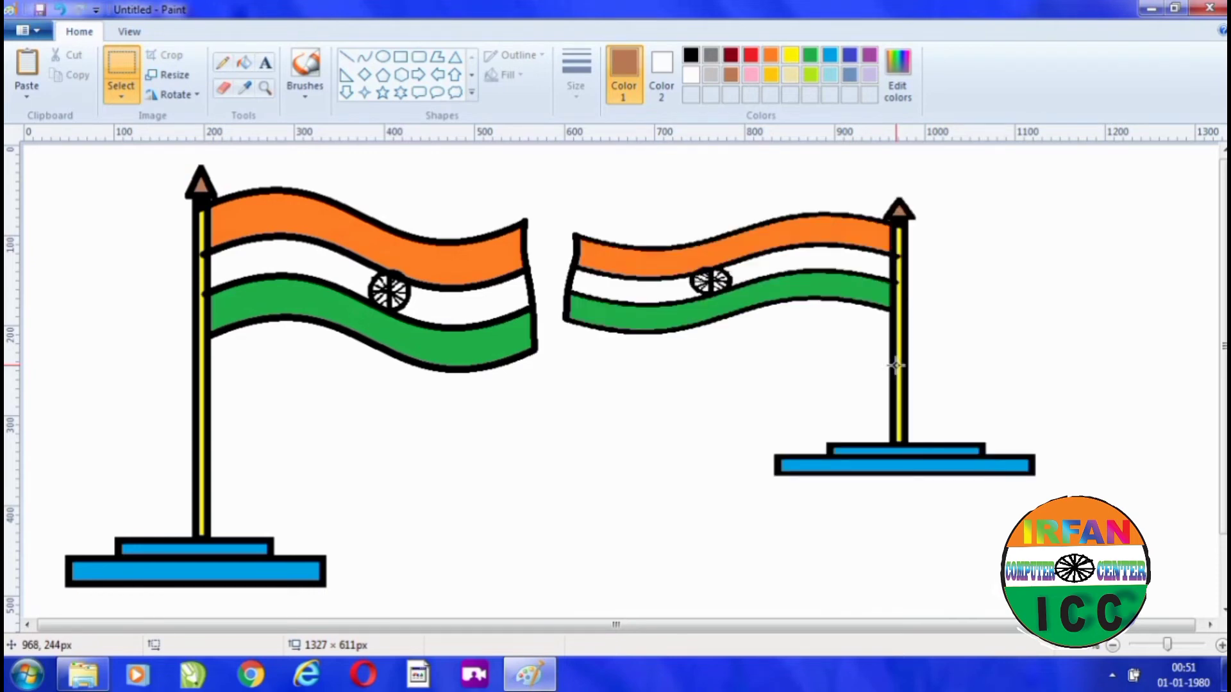
left_click(940, 424)
Start a brown text in the empty area below the two flags with "ji" and a space.
left_click(262, 62)
left_click(444, 491)
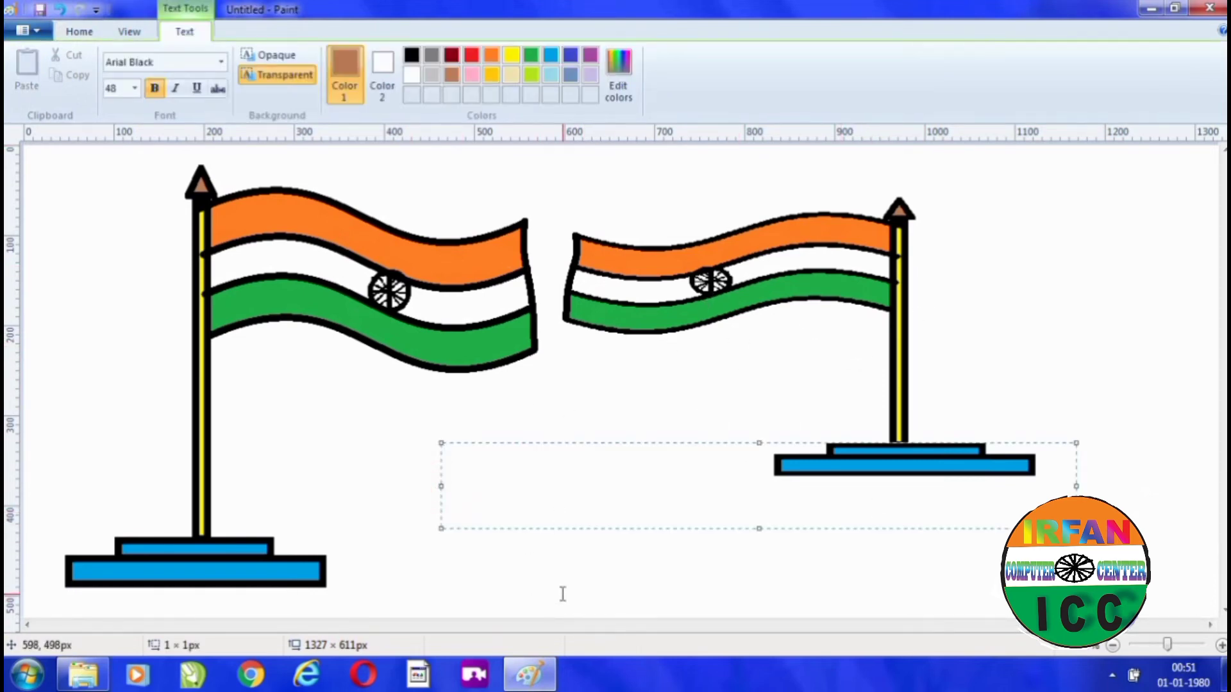
type("ji")
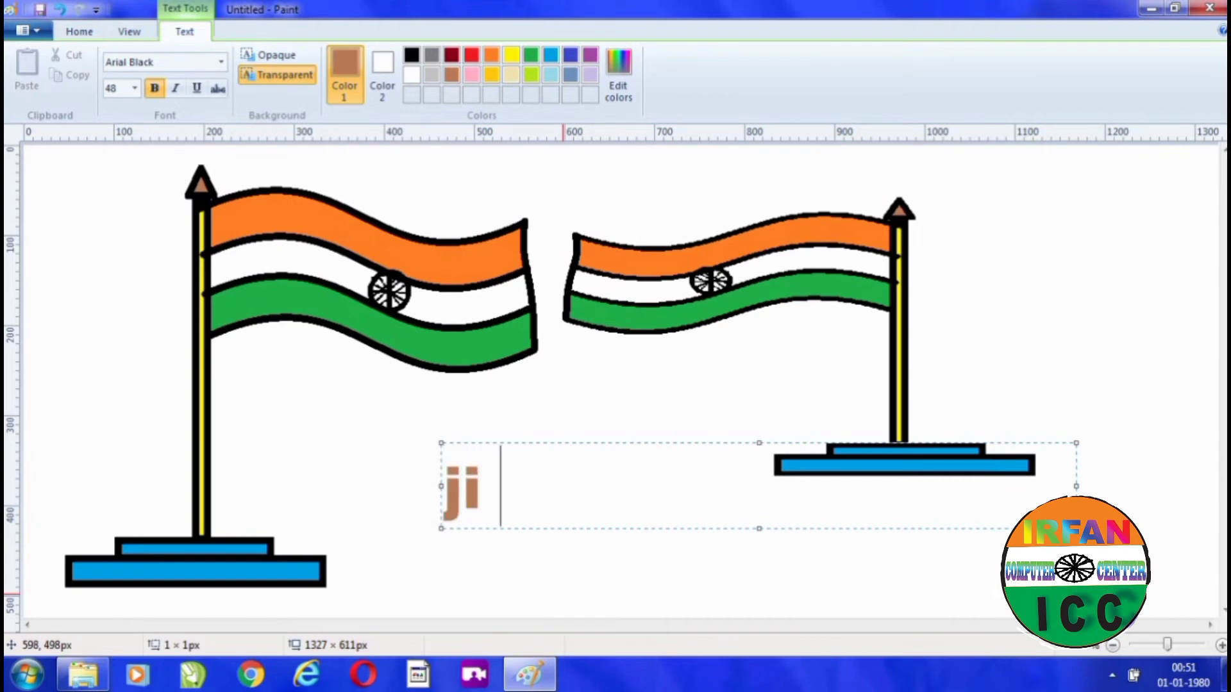
type(" H")
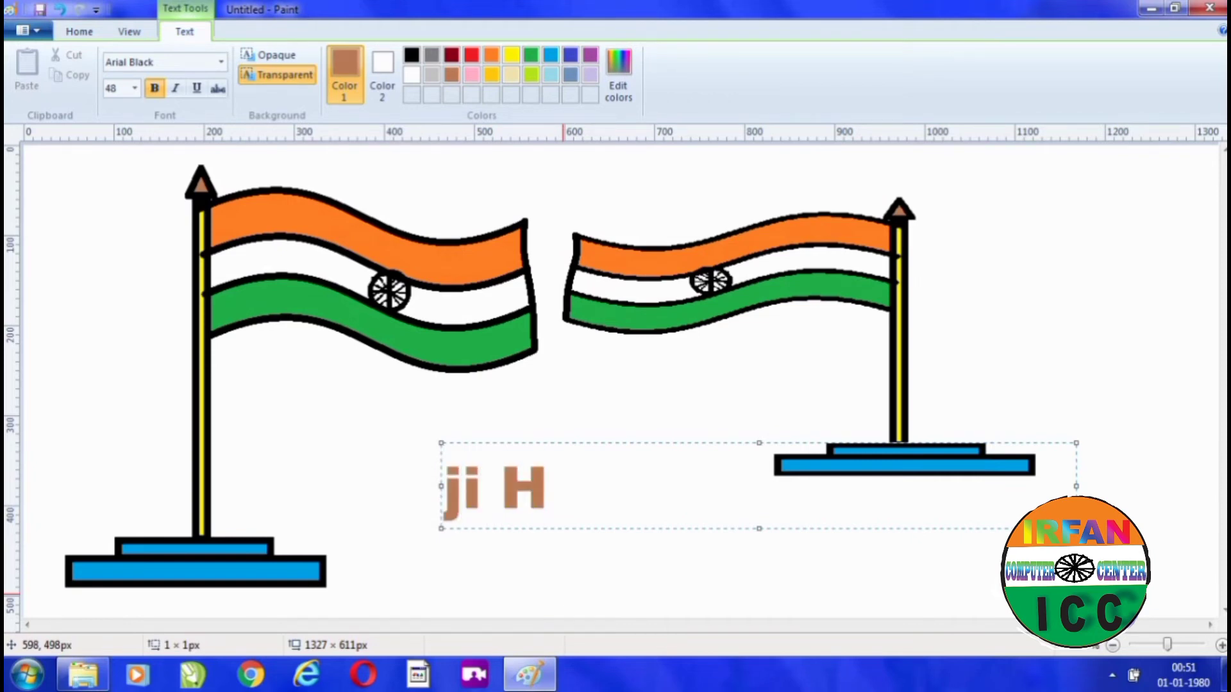
type("END")
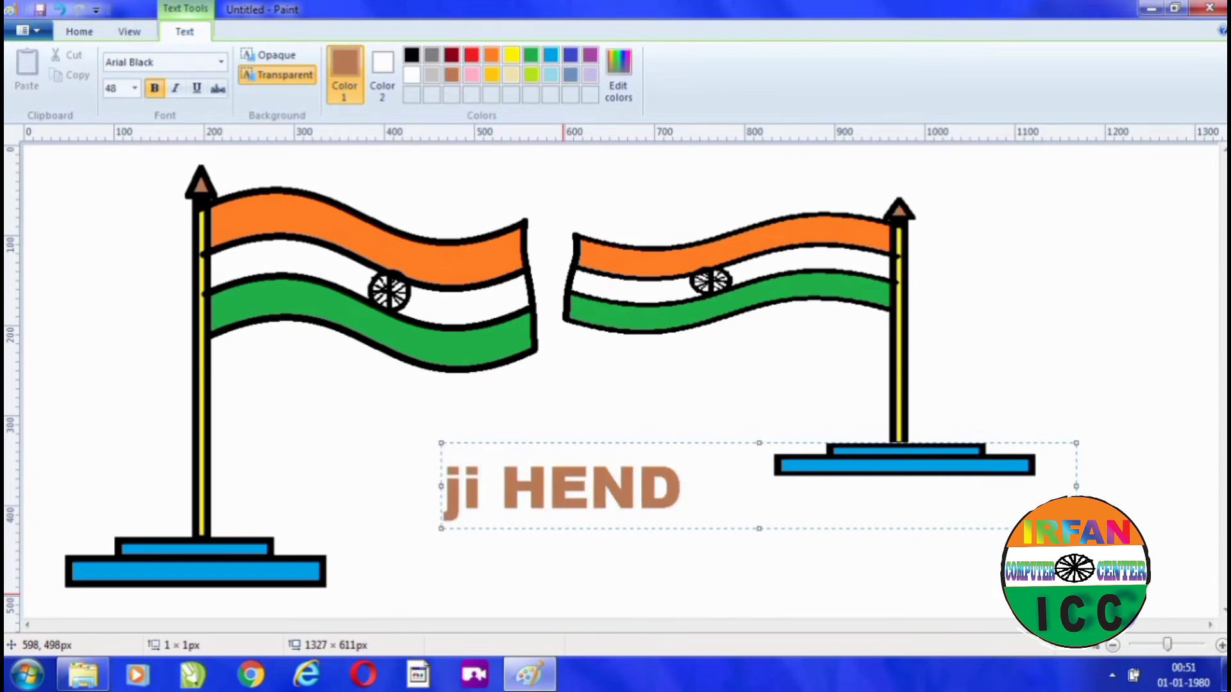
key("BackSpace")
key("BackSpace")
key("BackSpace")
key("BackSpace")
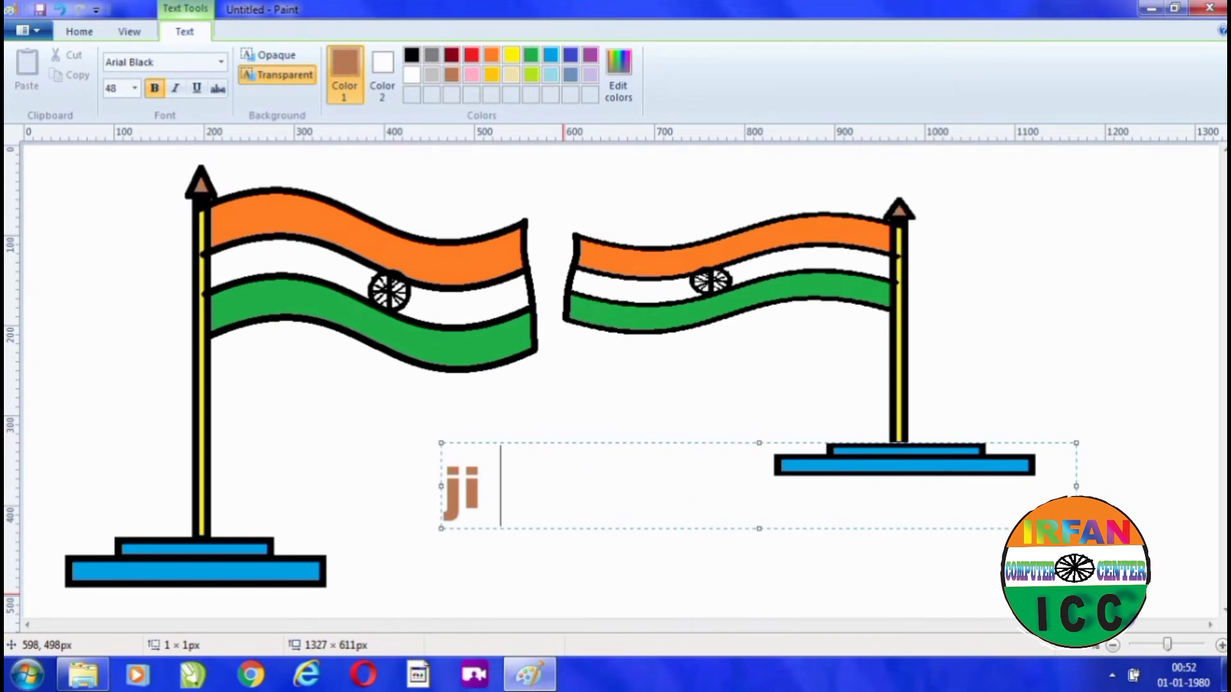
type("hN")
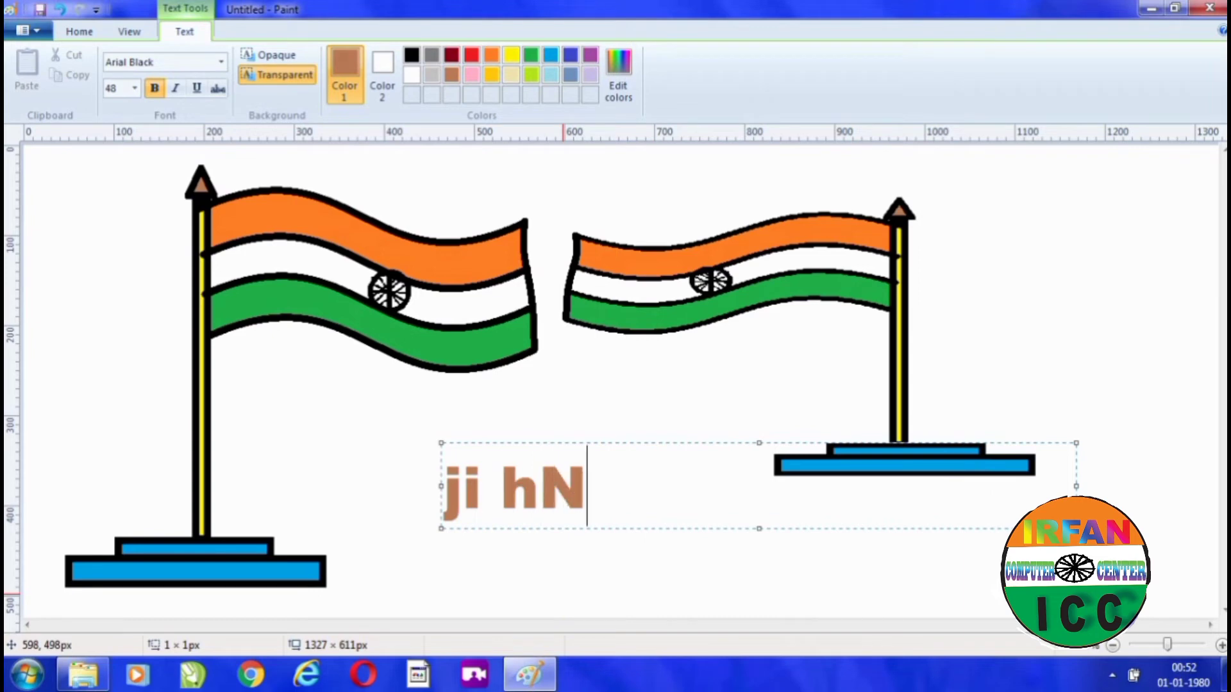
key("BackSpace")
key("BackSpace")
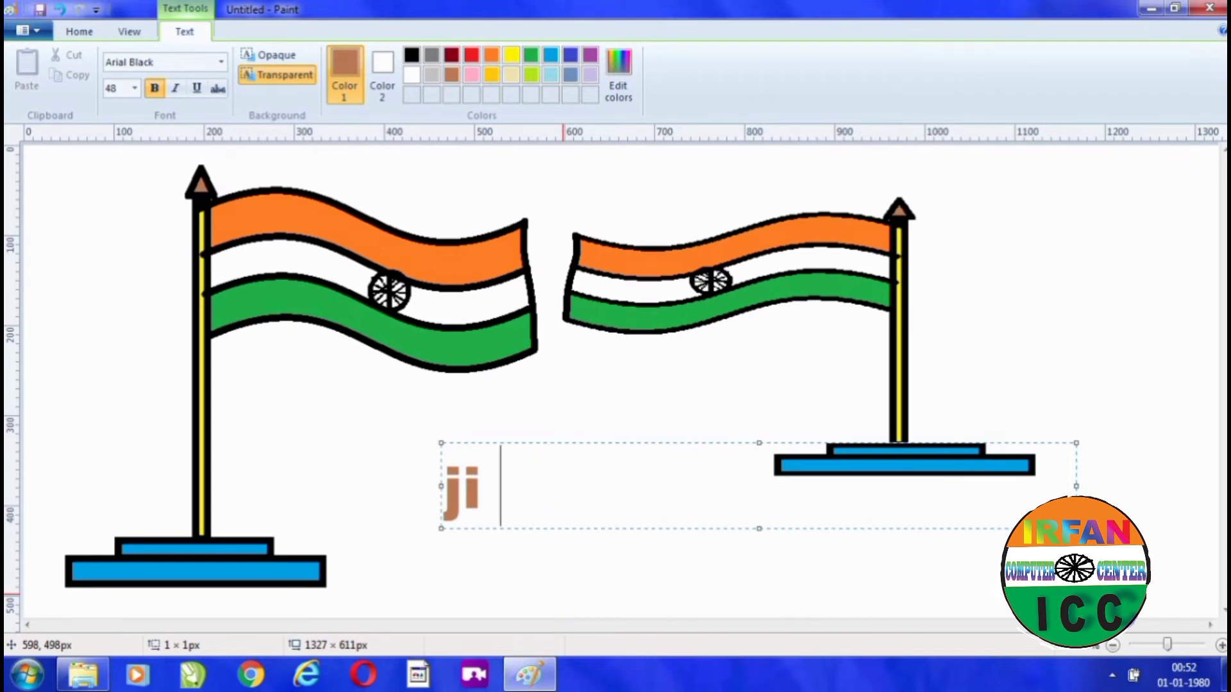
type("ind")
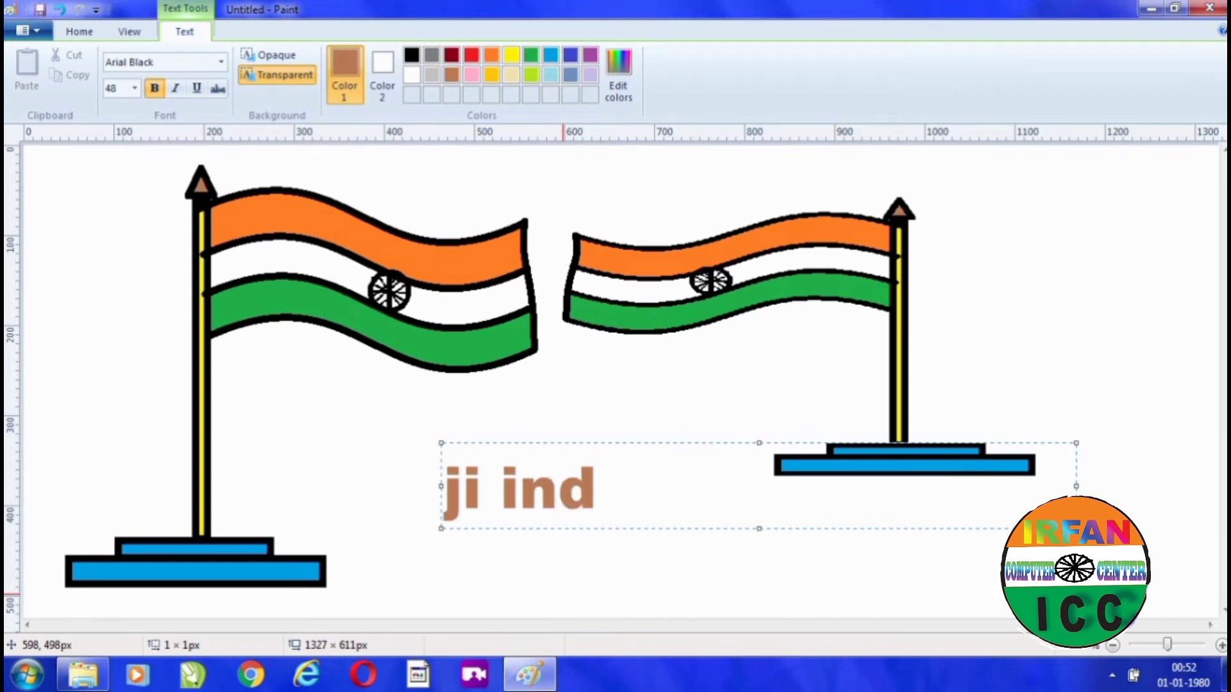
key("BackSpace")
key("BackSpace")
key("BackSpace")
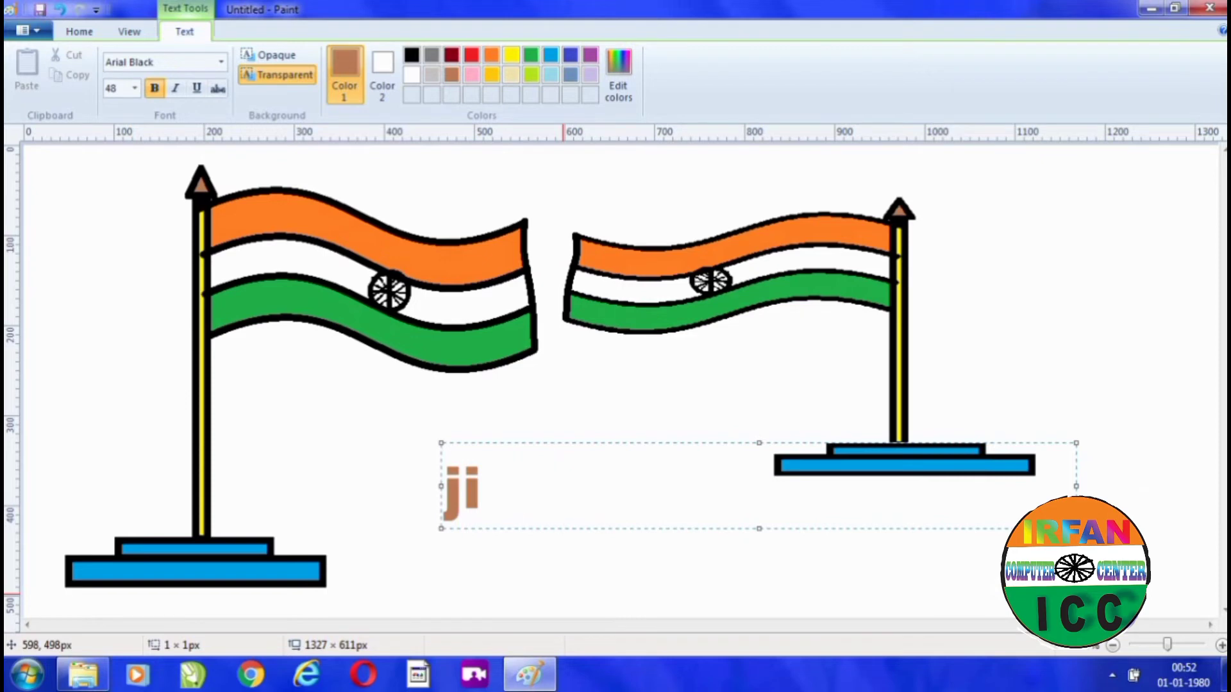
Complete the brown text so it reads "ji hend" and place it on the canvas.
type("hen")
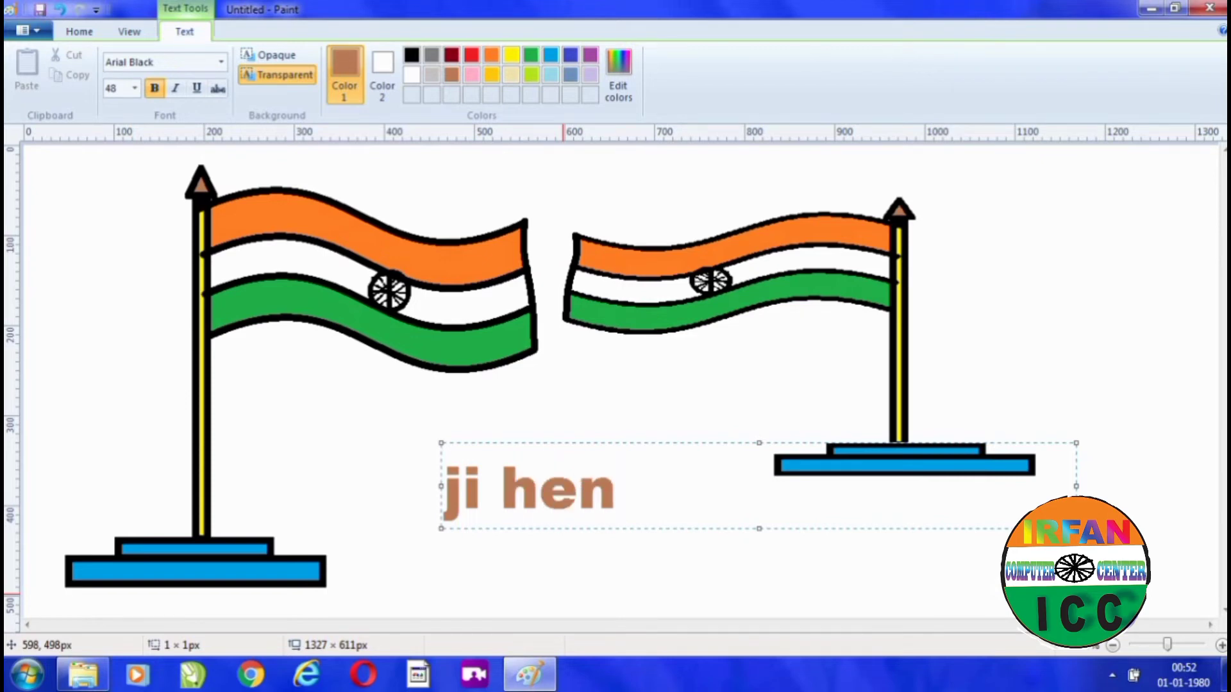
type("d")
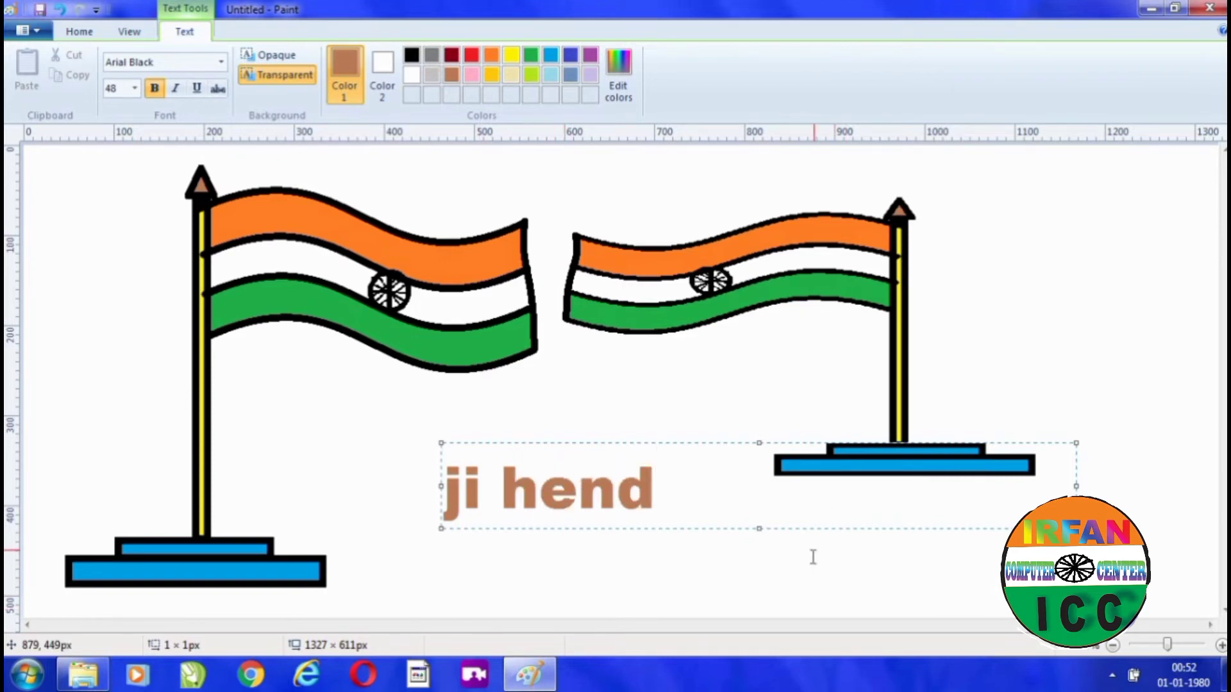
left_click(519, 549)
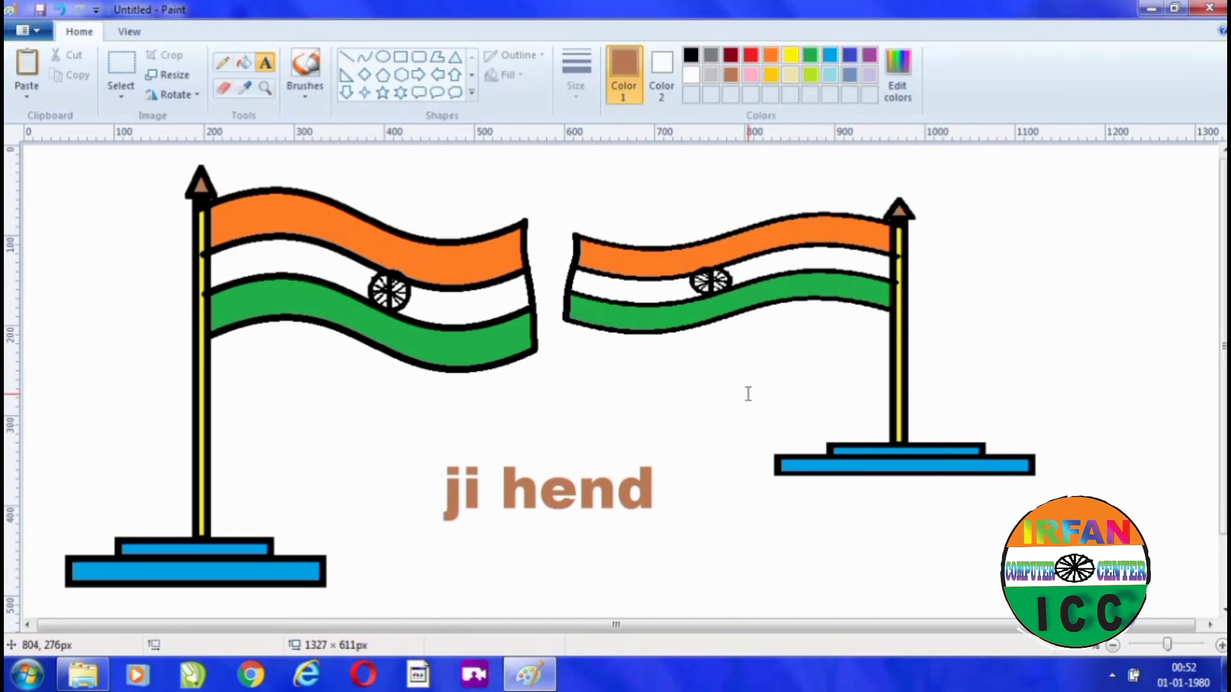
Close the flag drawing without saving it and start over on a blank canvas.
key("alt+F4")
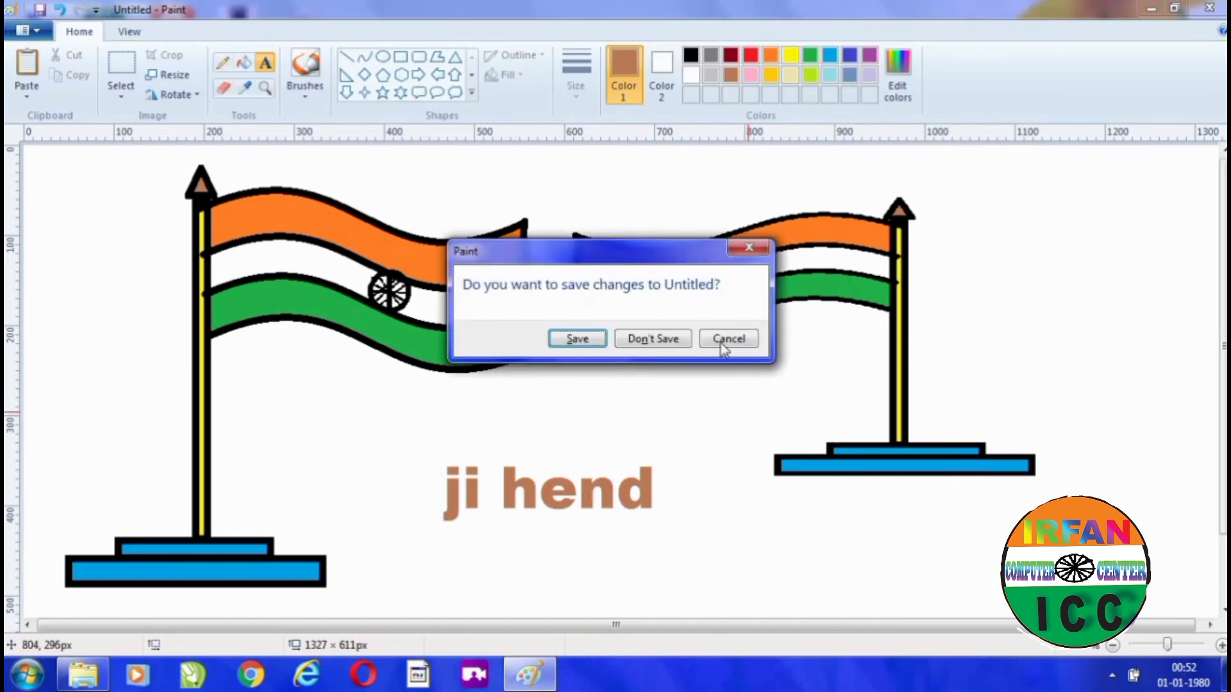
left_click(661, 339)
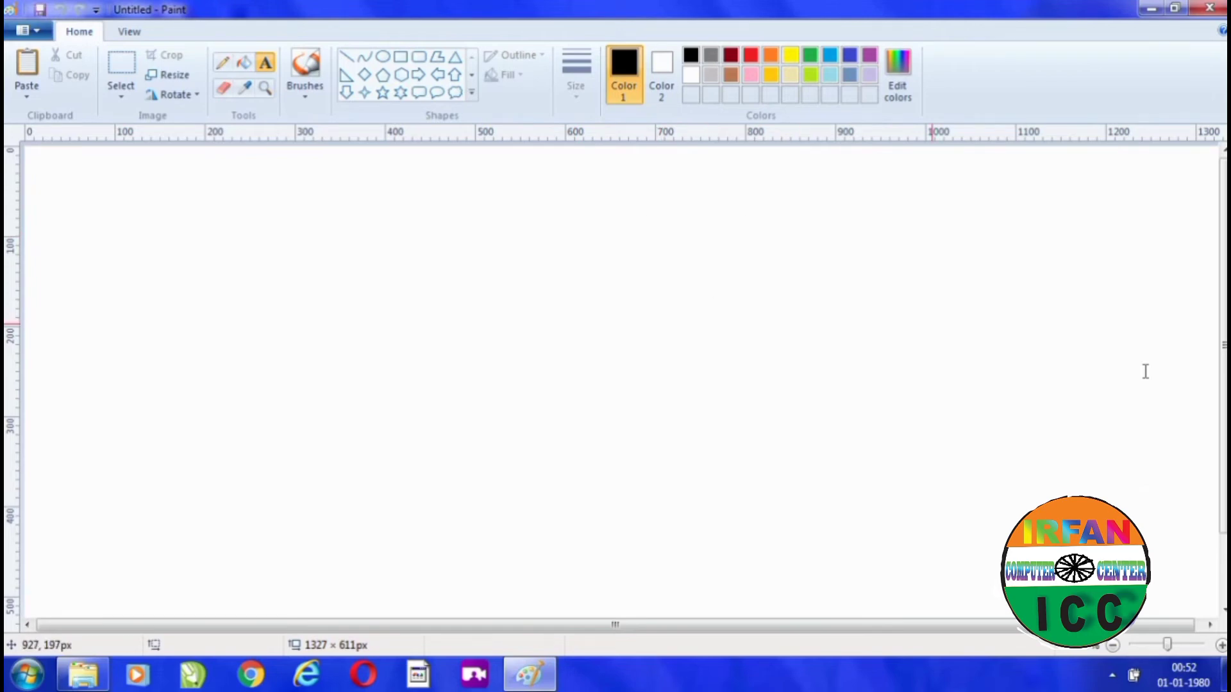
scroll(1196, 288, "down", 2)
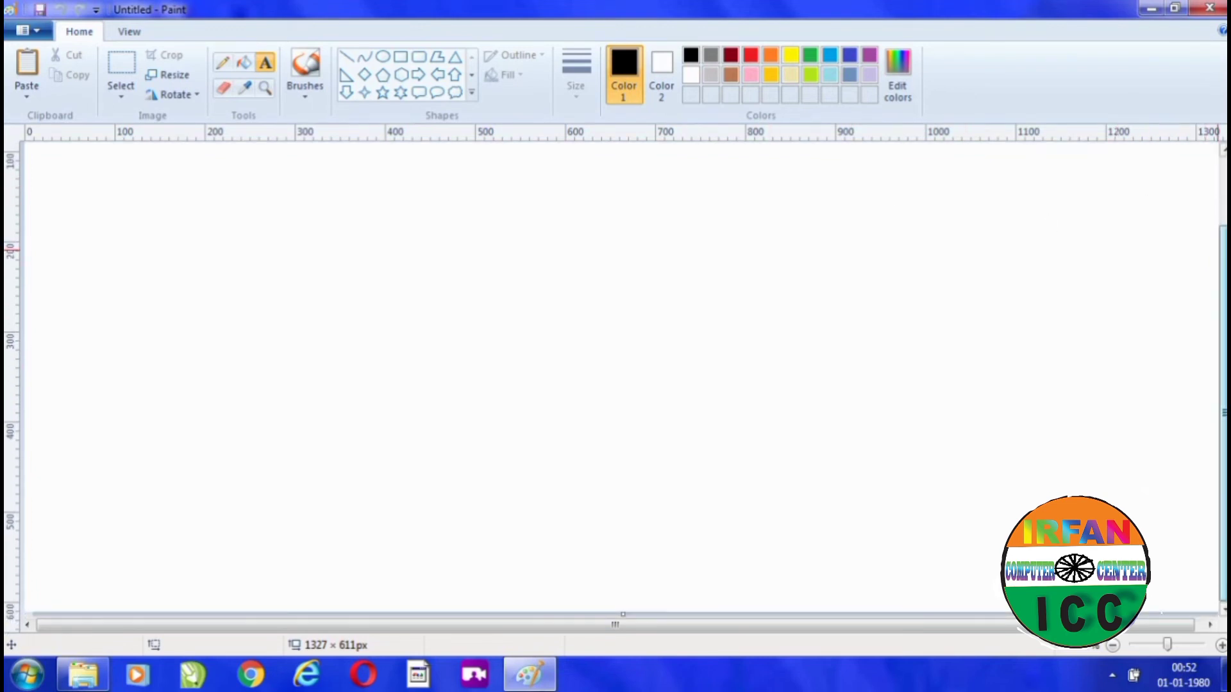
scroll(612, 529, "up", 3)
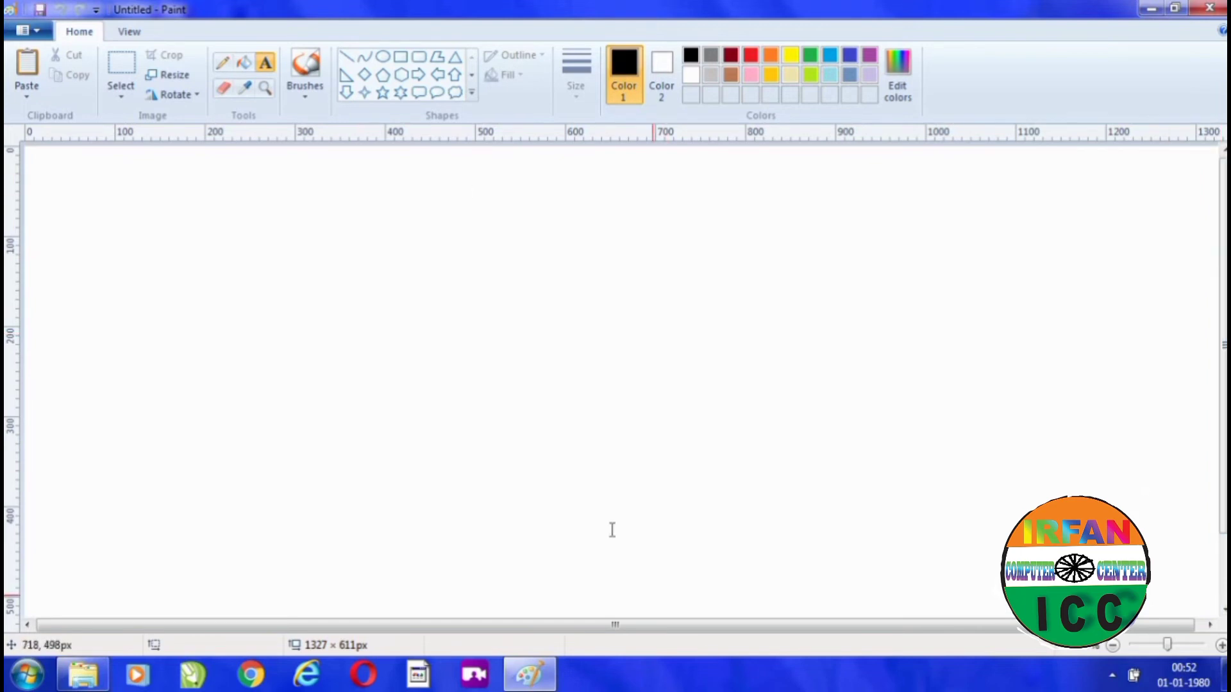
Draw a thick black vertical curve about 319 px high, bowed to the right and most strongly near its lower end.
left_click(364, 56)
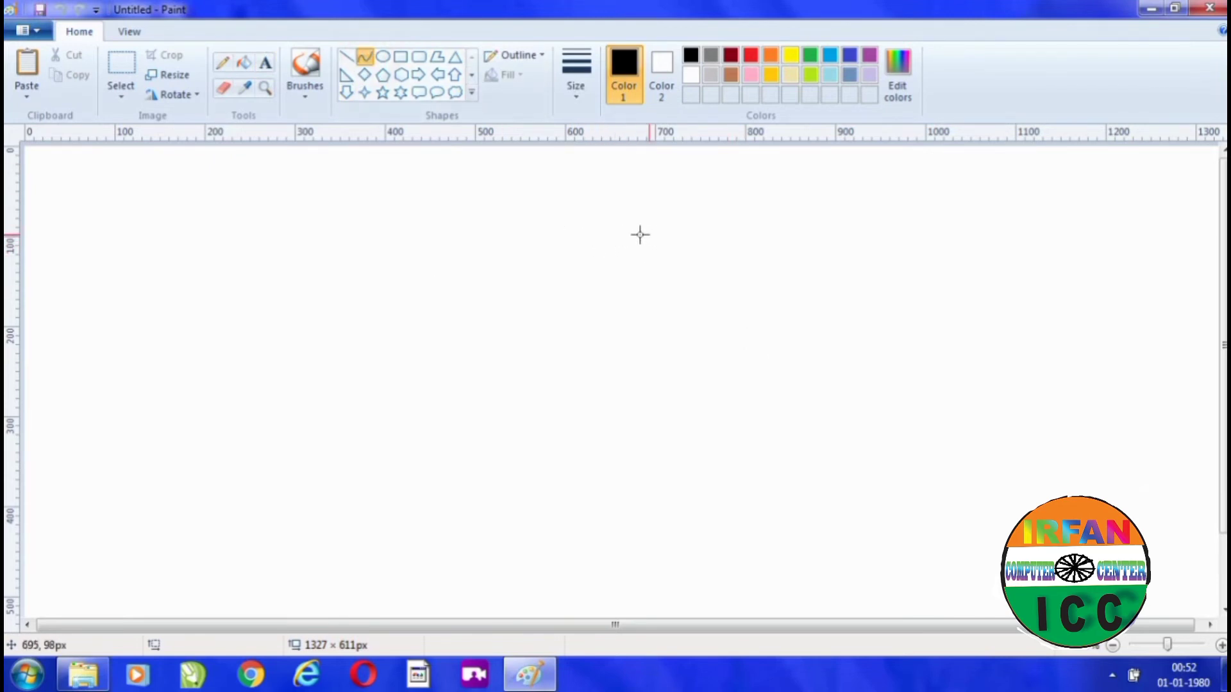
left_click(691, 227)
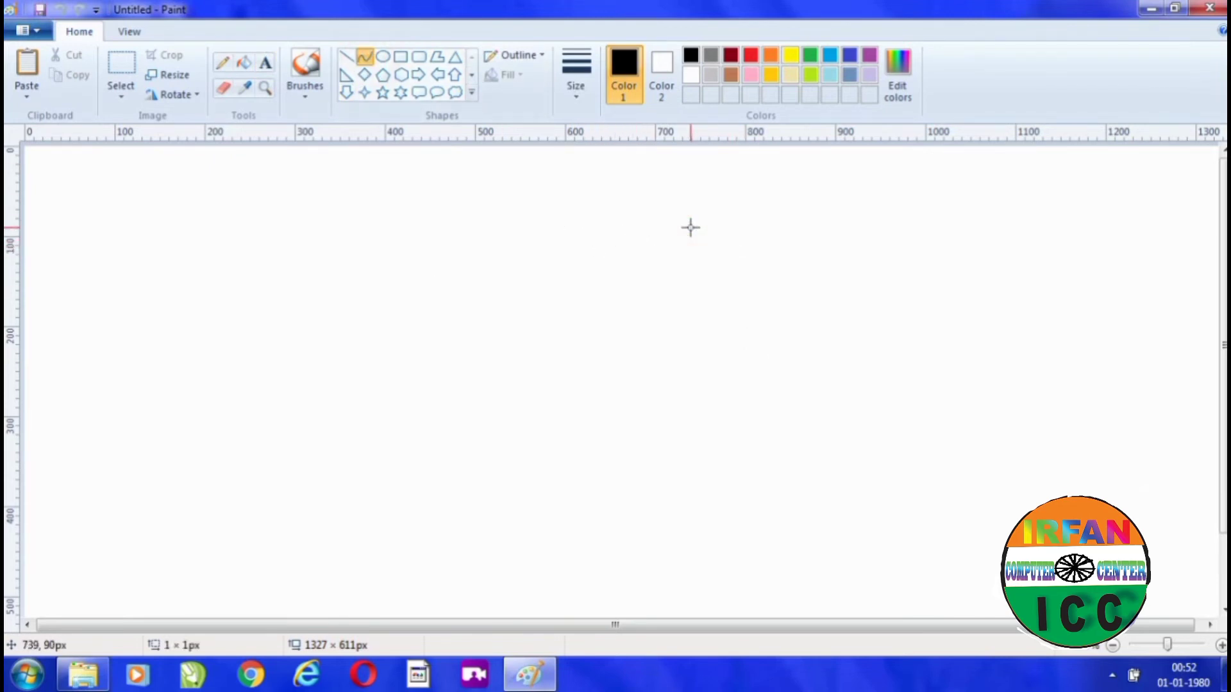
left_click_drag(691, 228, 706, 515)
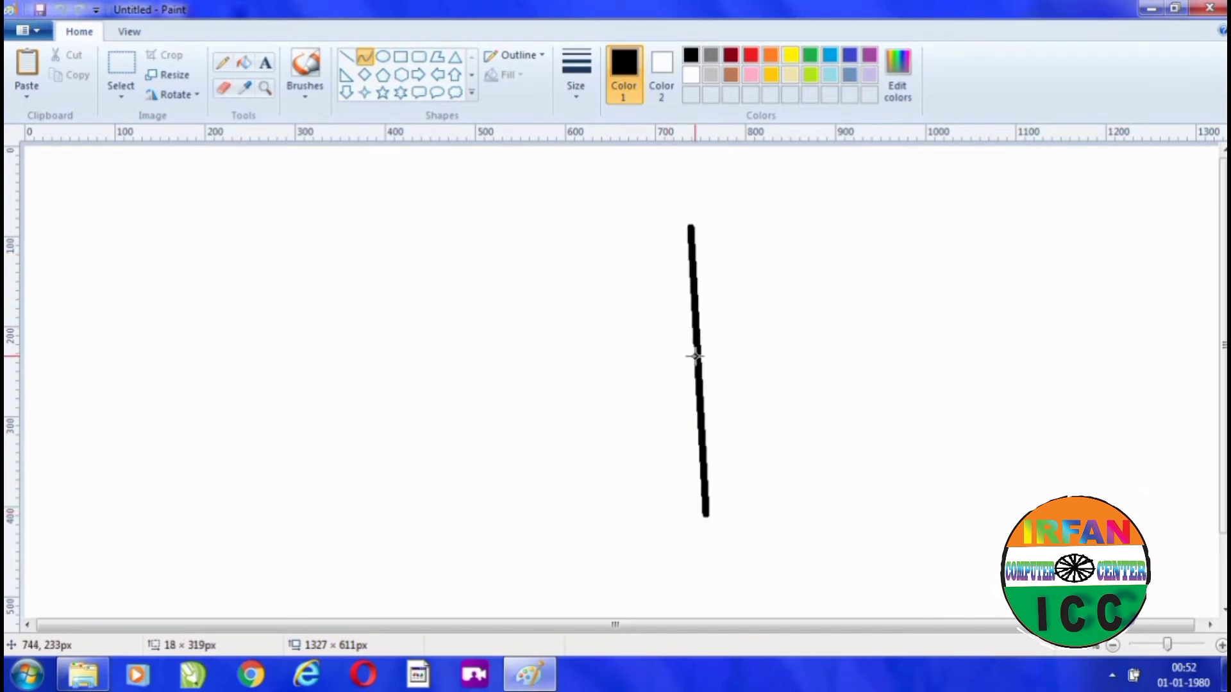
left_click_drag(695, 356, 774, 366)
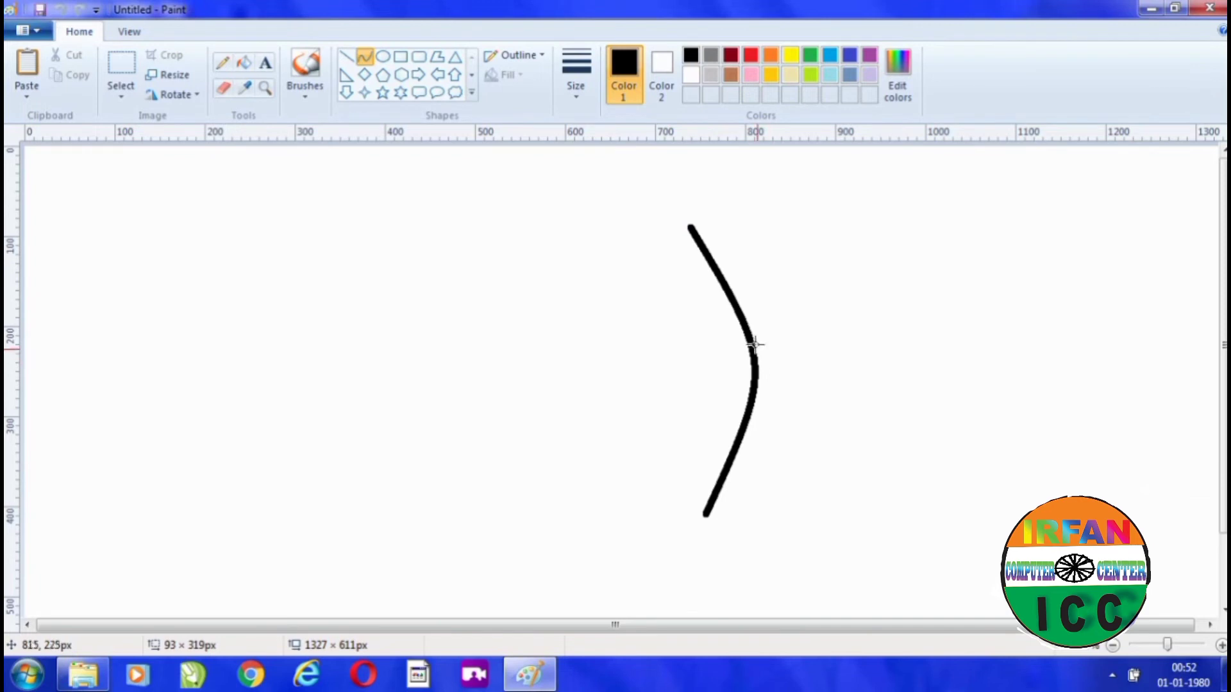
left_click_drag(755, 421, 792, 501)
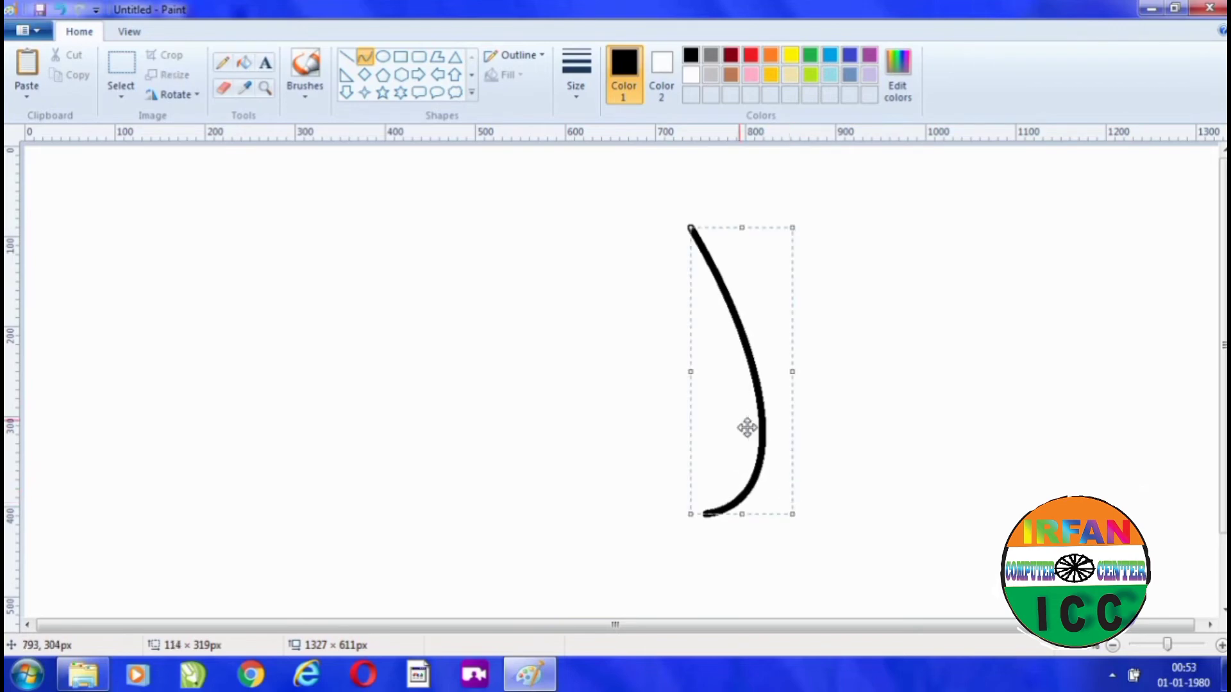
left_click(868, 407)
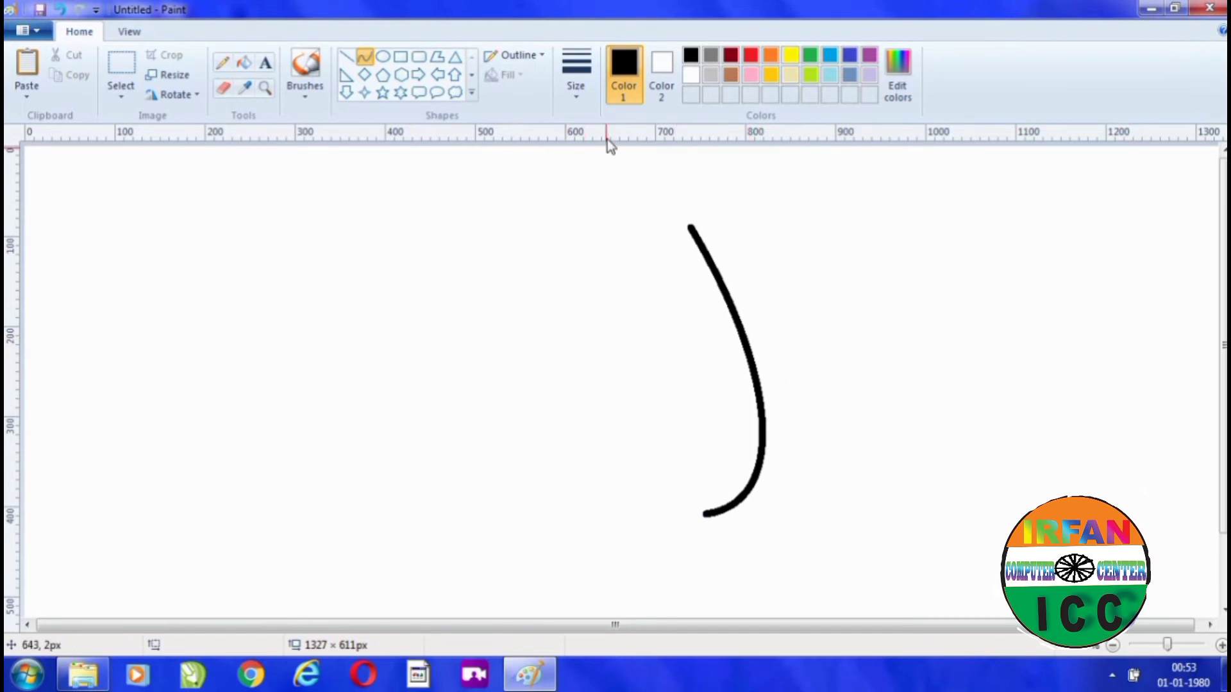
left_click(364, 56)
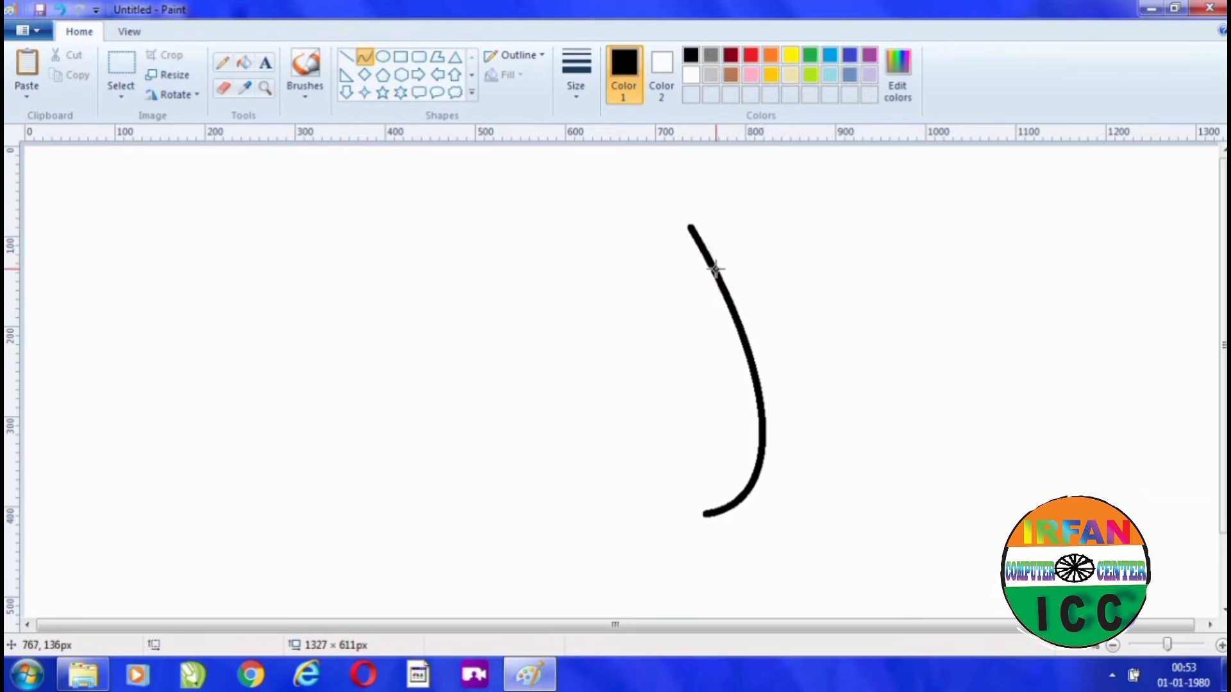
left_click_drag(715, 269, 753, 222)
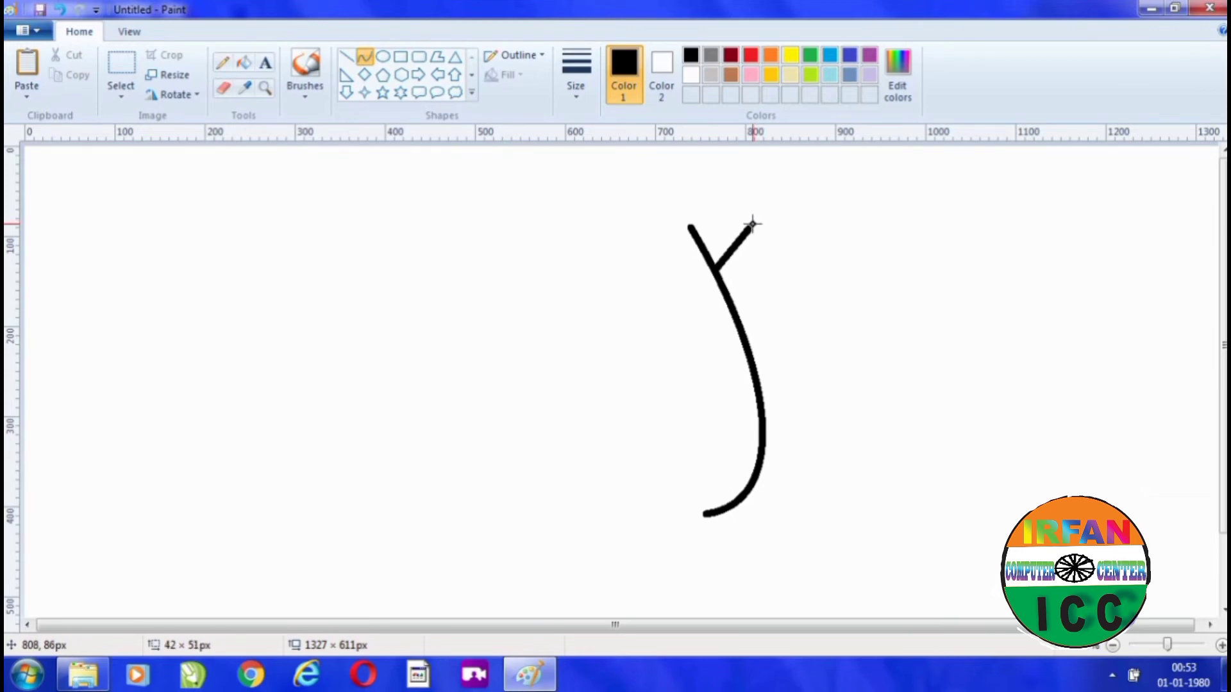
left_click_drag(770, 244, 744, 247)
key("ctrl+z")
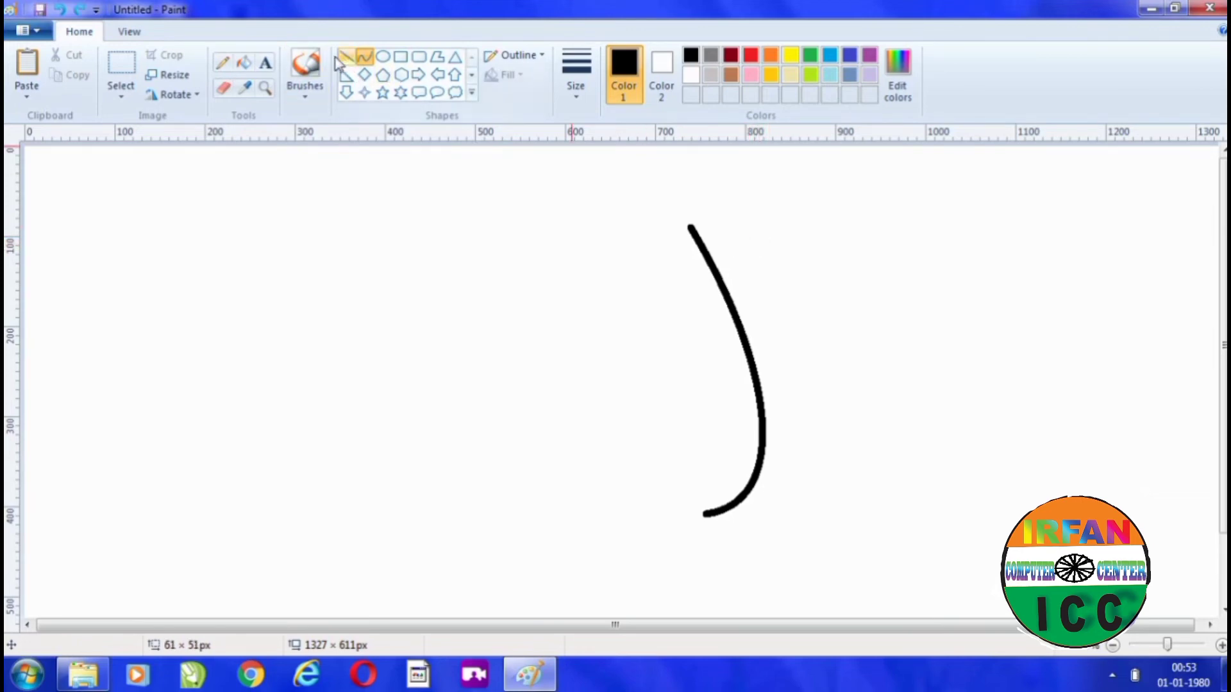
Draw a short straight line slanting up to the right from the upper part of the curve.
left_click(346, 57)
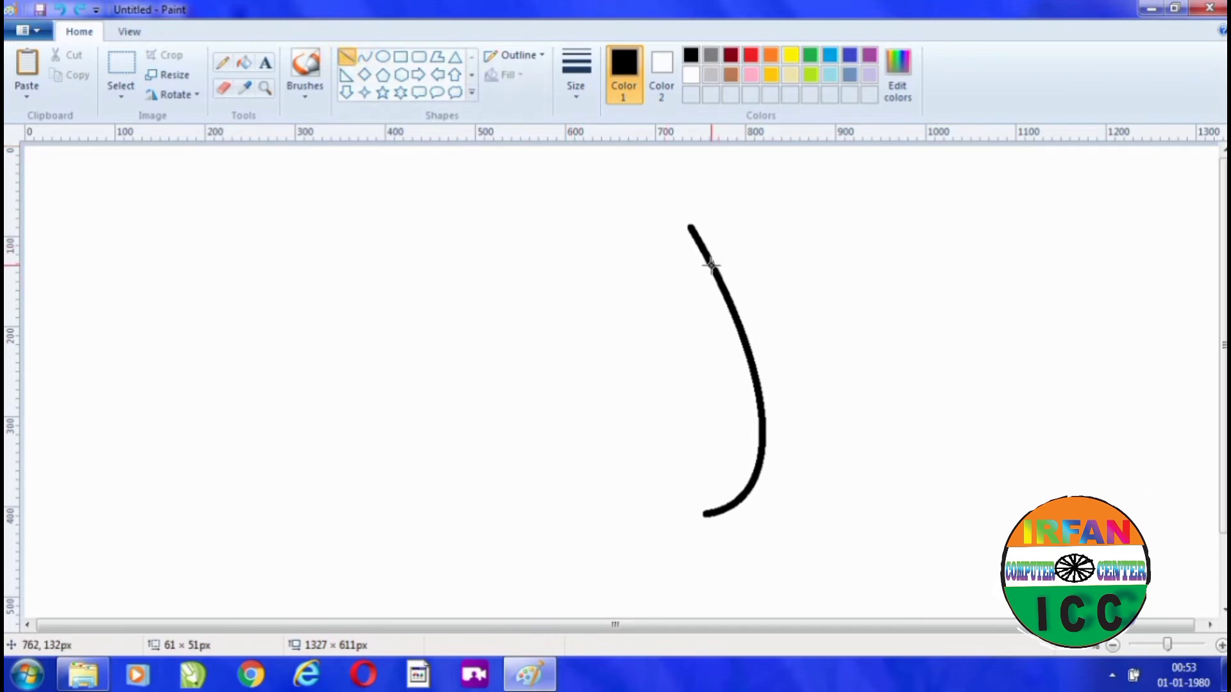
left_click_drag(712, 265, 749, 219)
left_click(802, 236)
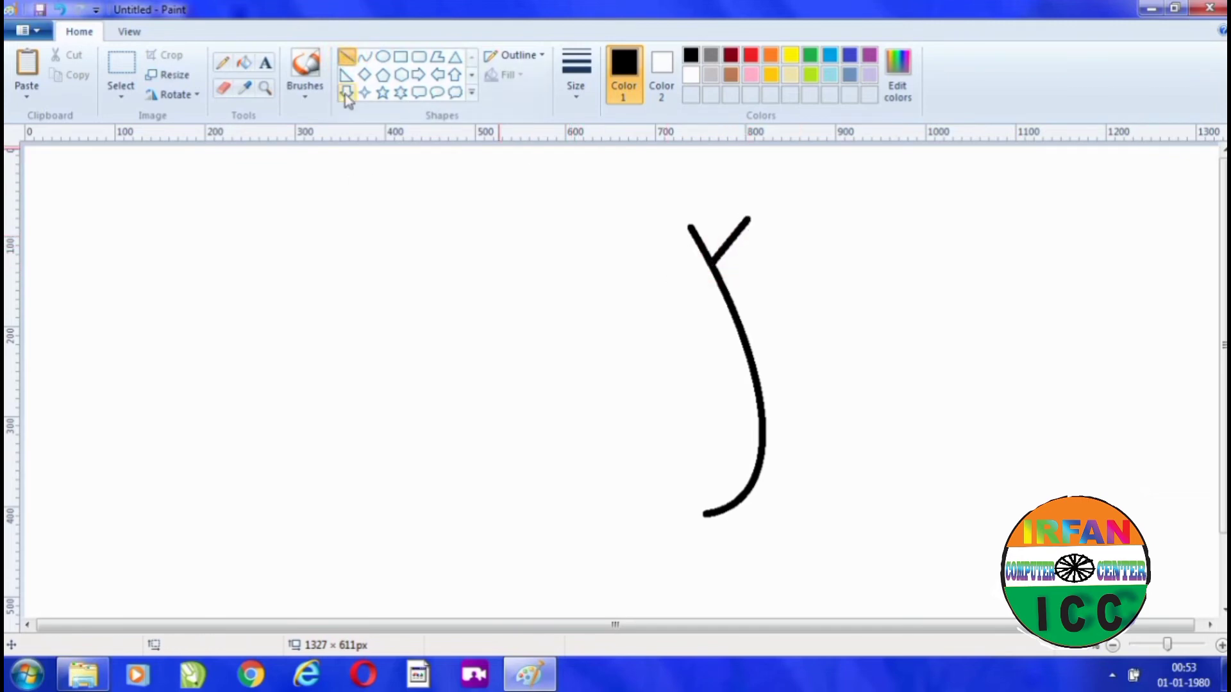
Draw a second curve about 331 px high from the short line's upper end to the first curve's lower end, bowed right.
left_click(364, 57)
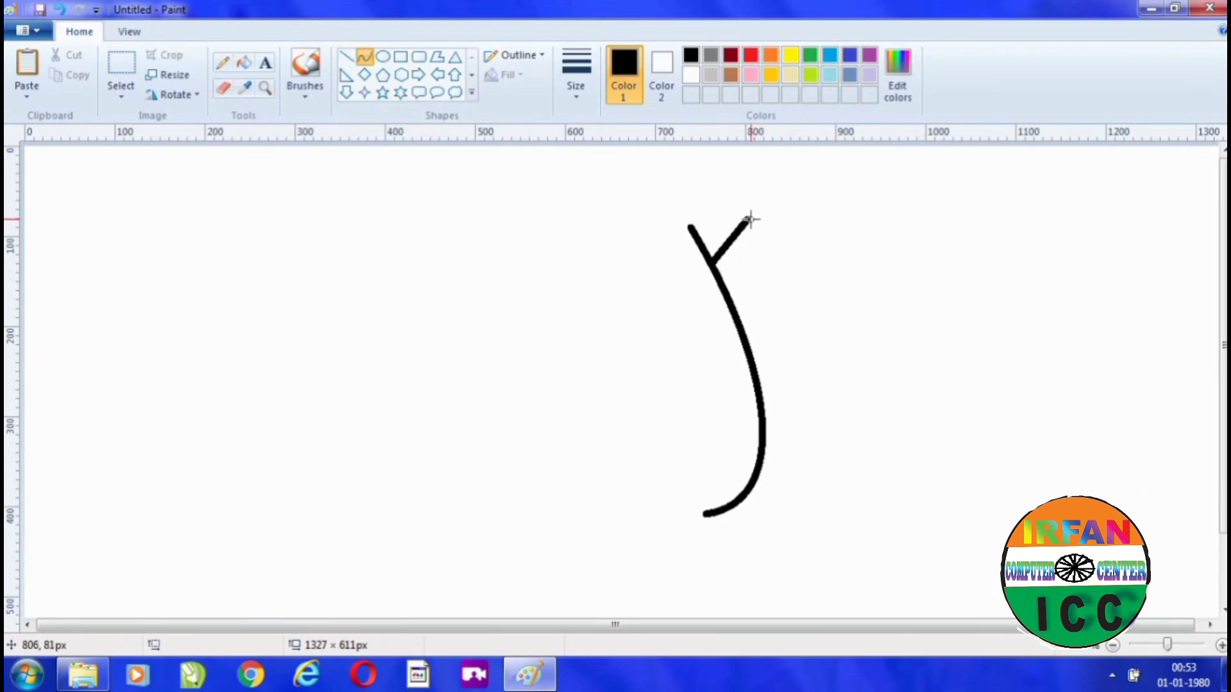
left_click_drag(750, 218, 707, 514)
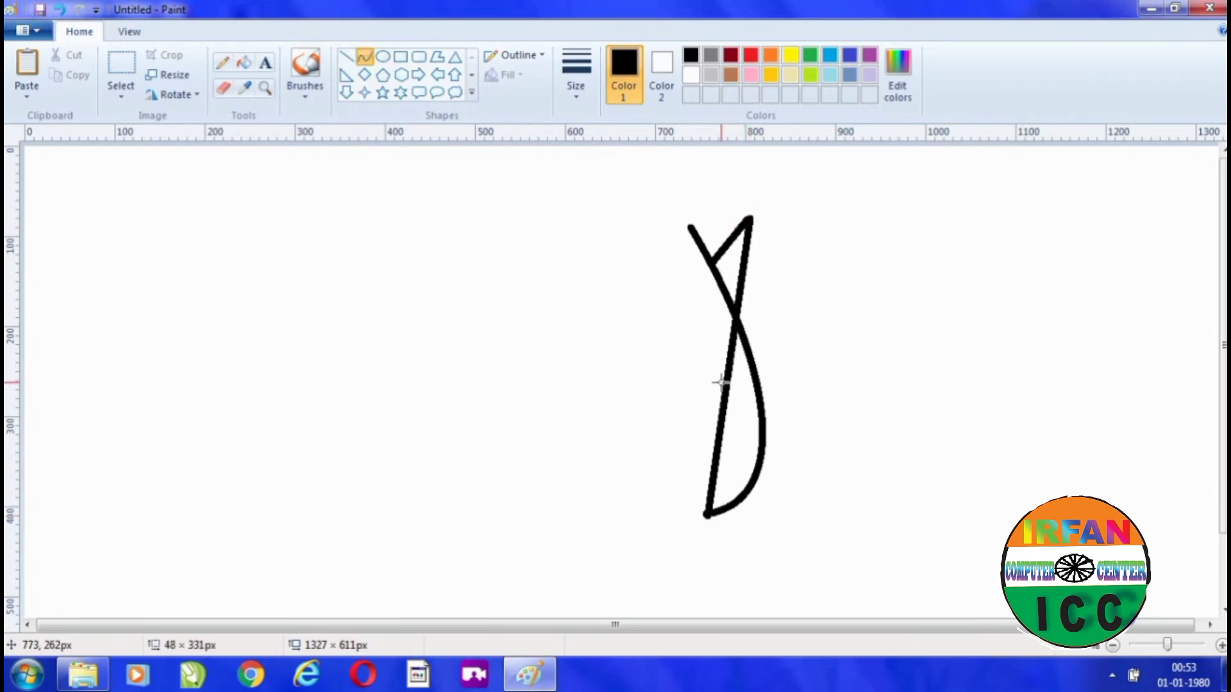
left_click_drag(720, 382, 870, 456)
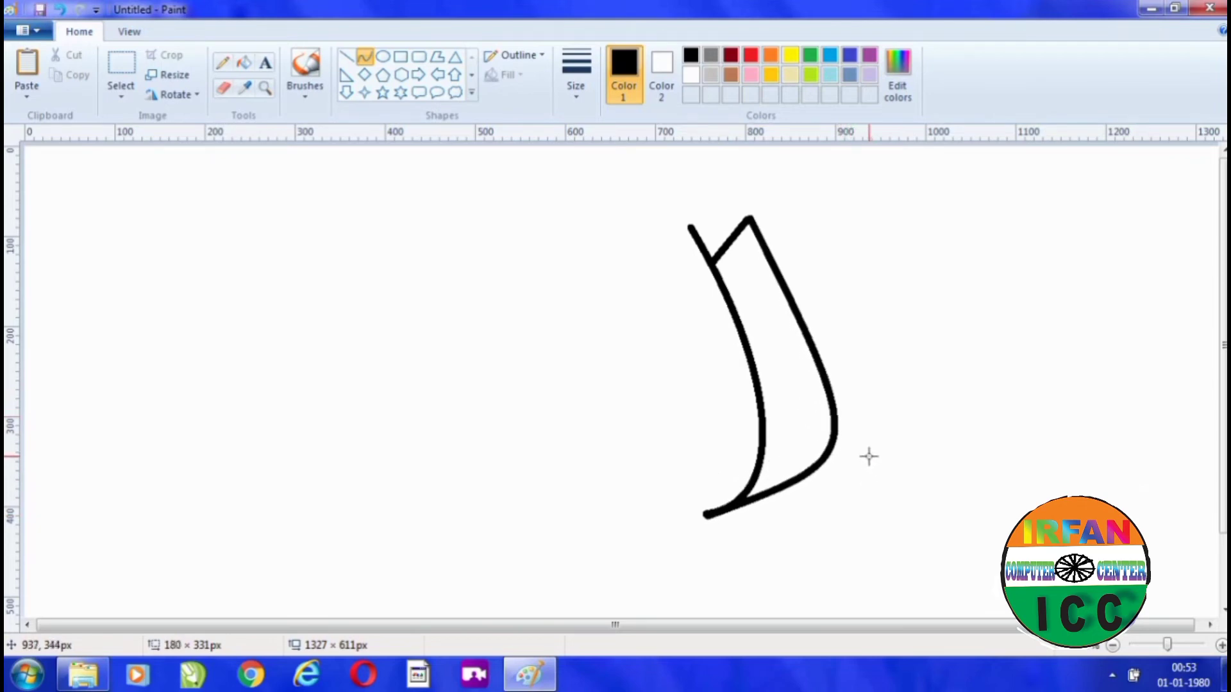
Draw a short straight line slanting up to the right from the upper part of the second curve.
left_click(346, 56)
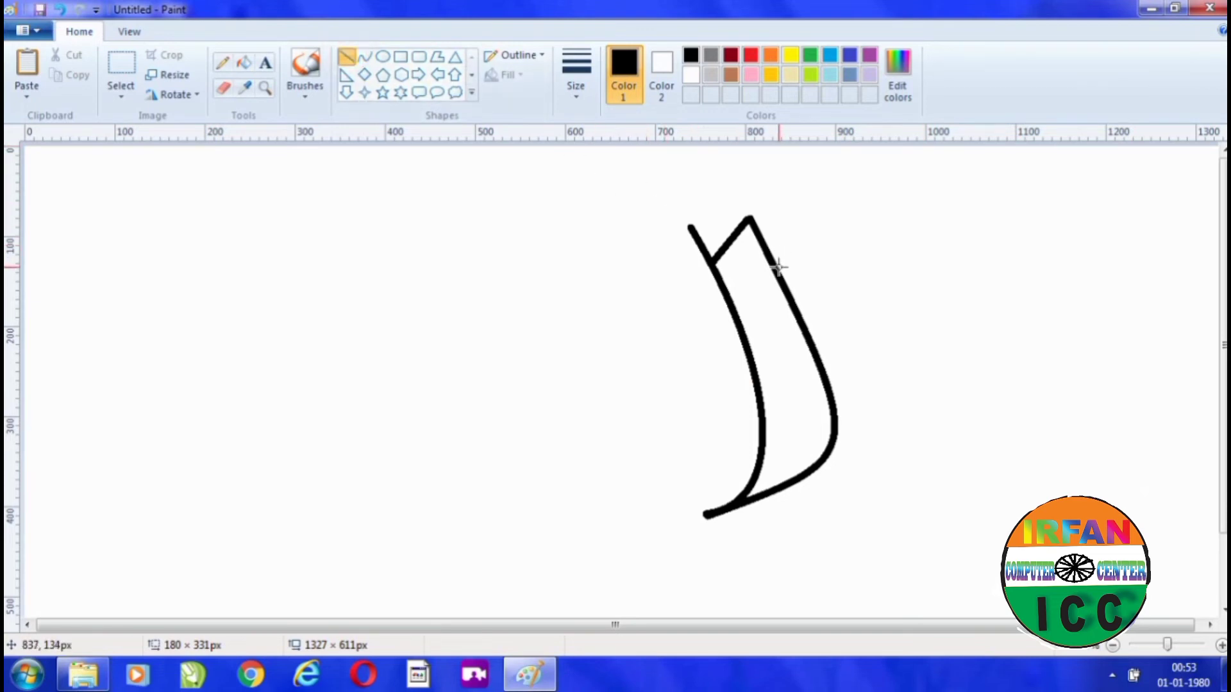
left_click_drag(778, 266, 816, 221)
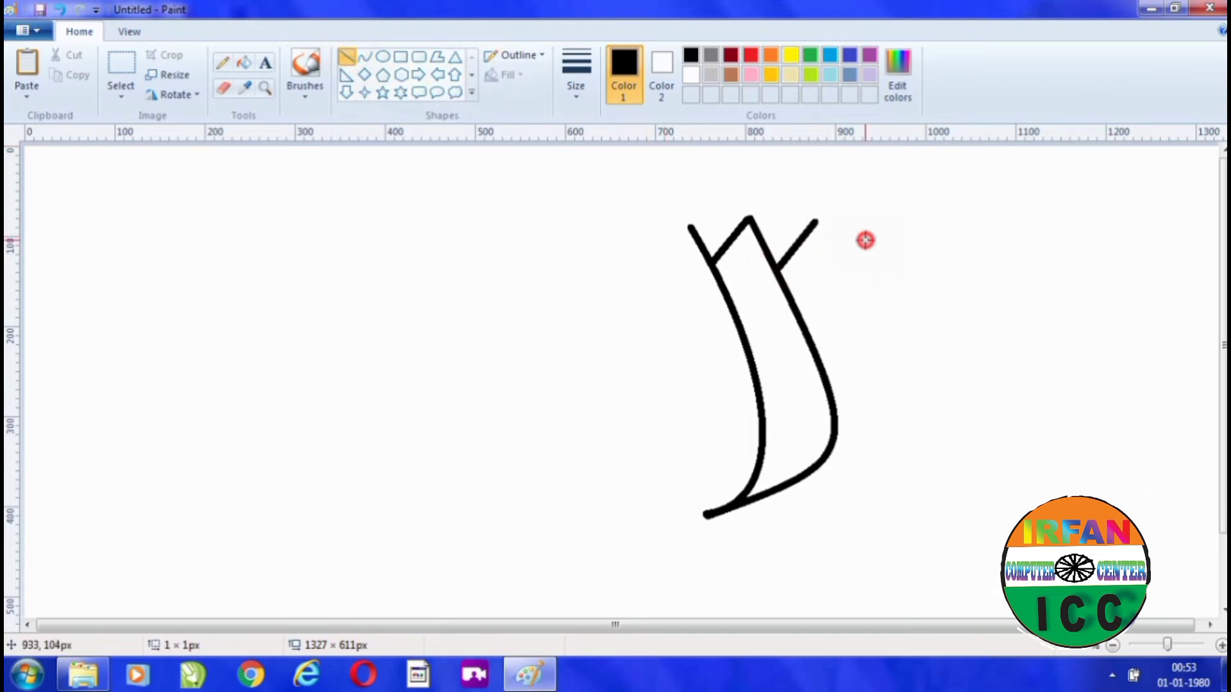
Draw a third curve about 327 px high from the second short line's upper end to the shared lower end, bowed right.
left_click(364, 56)
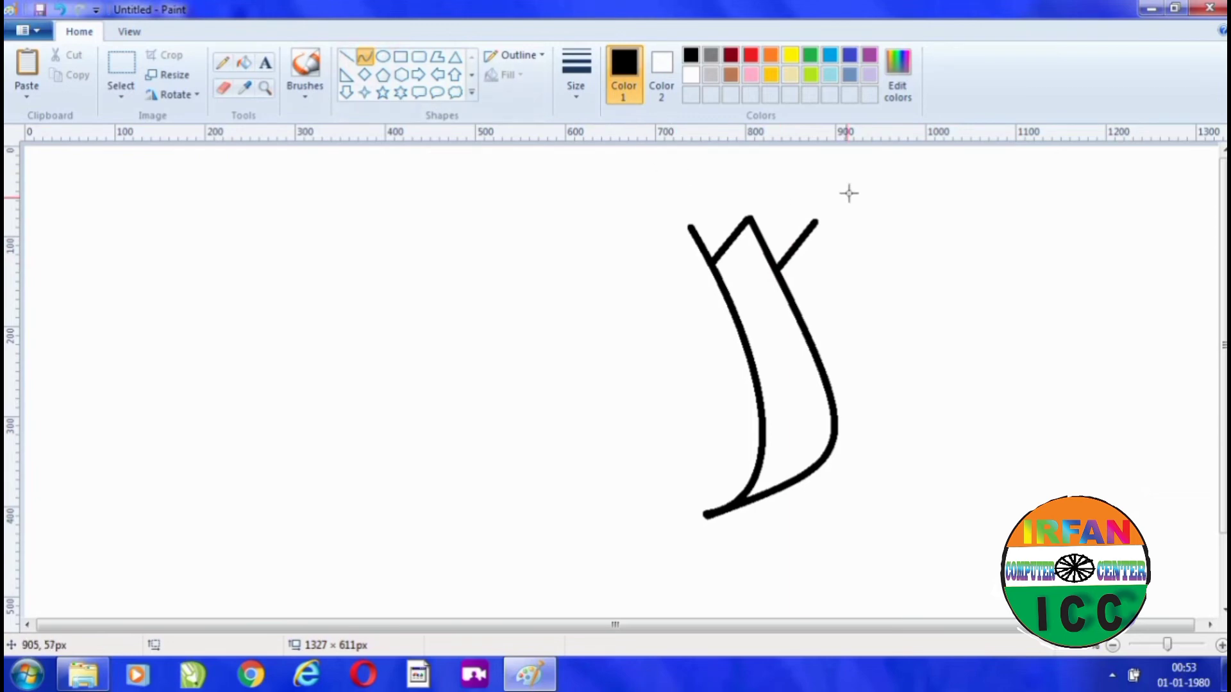
mouse_move(817, 220)
left_mouse_down()
mouse_move(819, 282)
mouse_move(706, 516)
left_mouse_up()
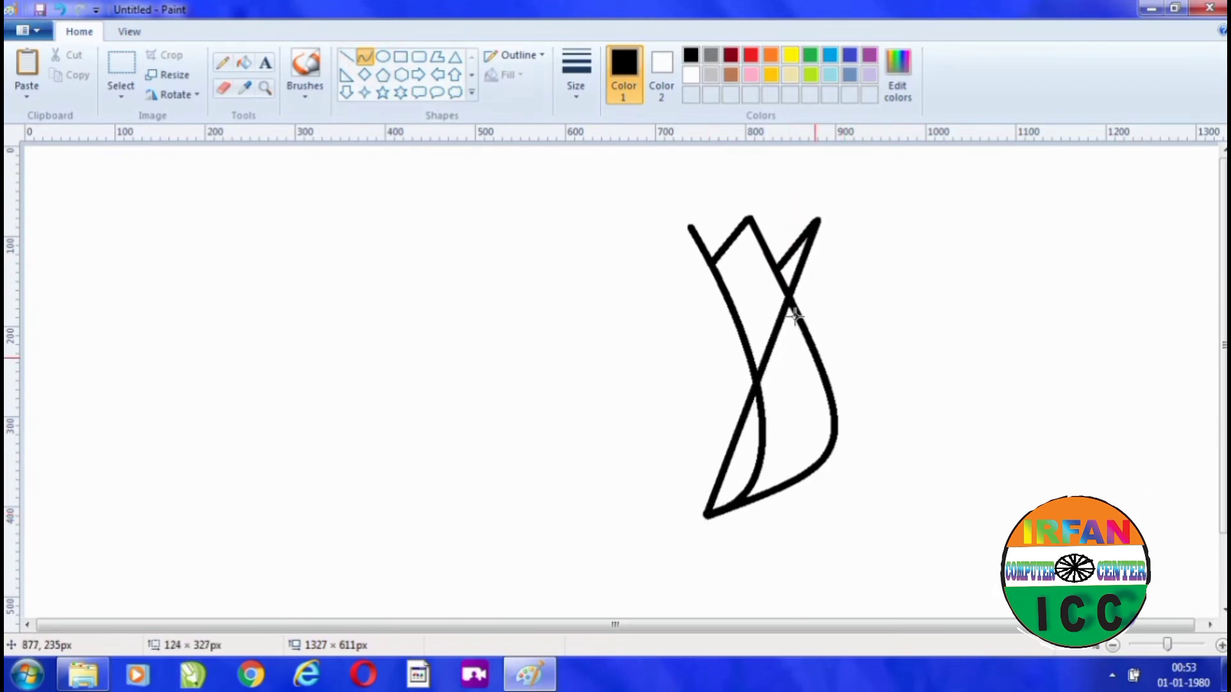
left_click_drag(765, 362, 891, 491)
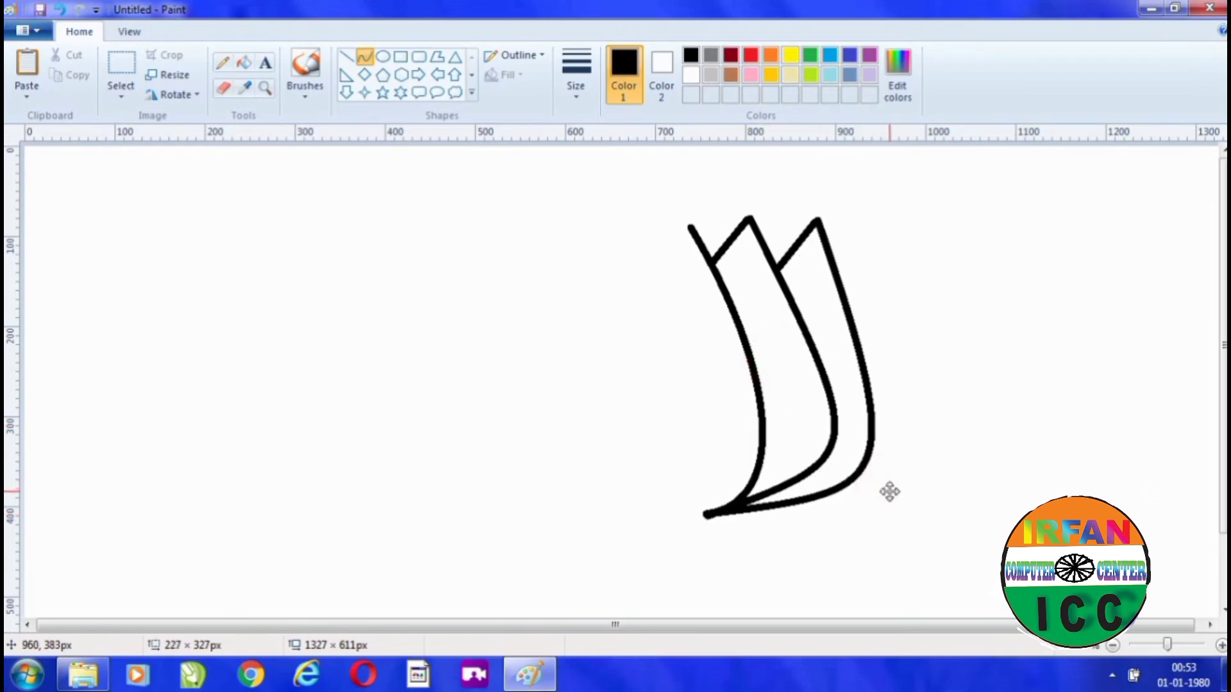
left_click(980, 329)
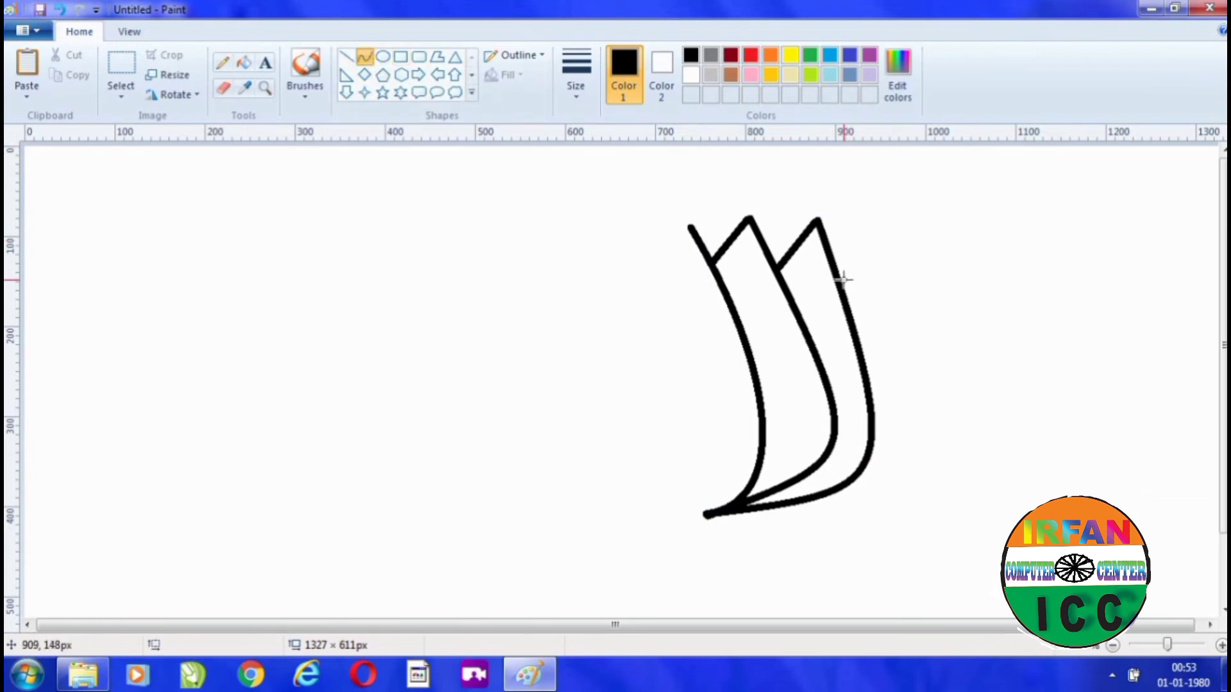
Draw a straight line about 65 × 73 px slanting up to the right from the upper part of the third curve.
left_click(347, 59)
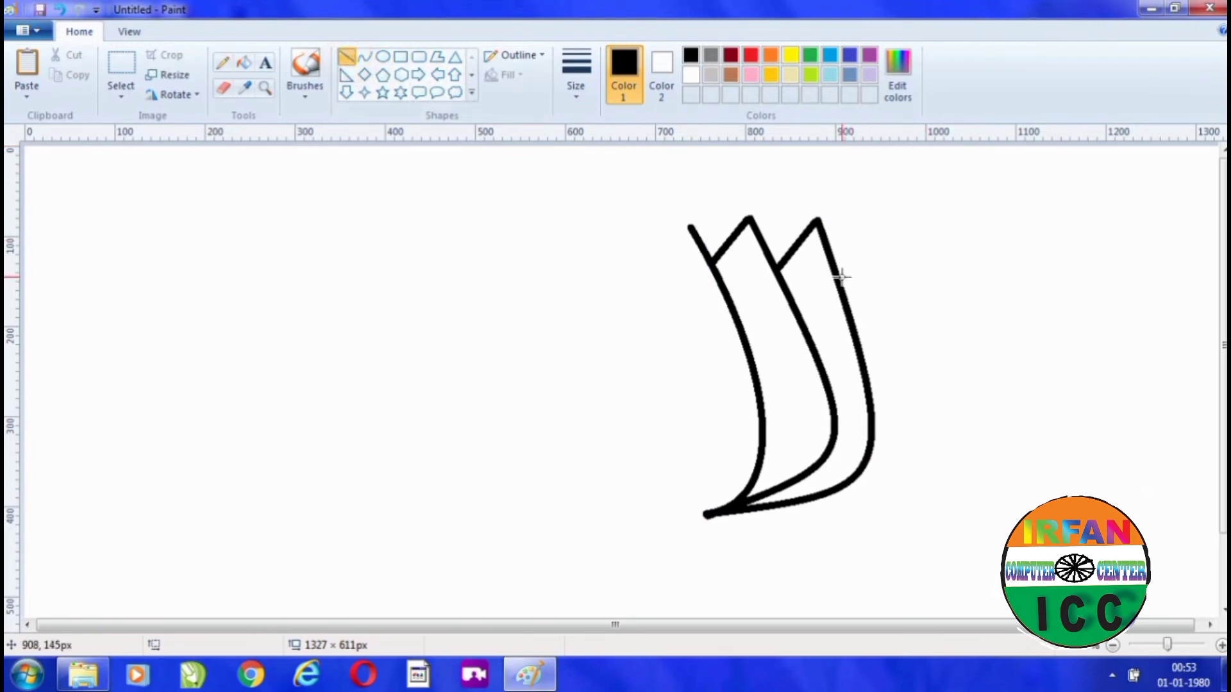
left_click_drag(842, 271, 889, 220)
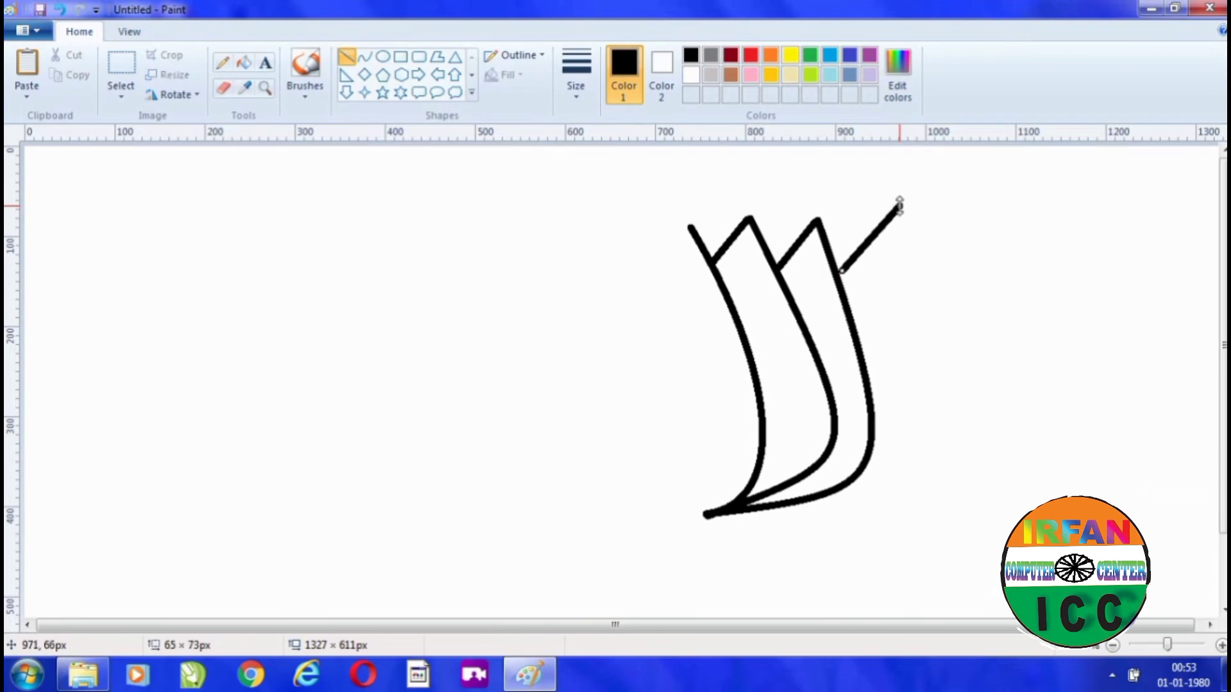
mouse_move(905, 241)
left_mouse_down()
mouse_move(879, 225)
mouse_move(900, 239)
left_mouse_up()
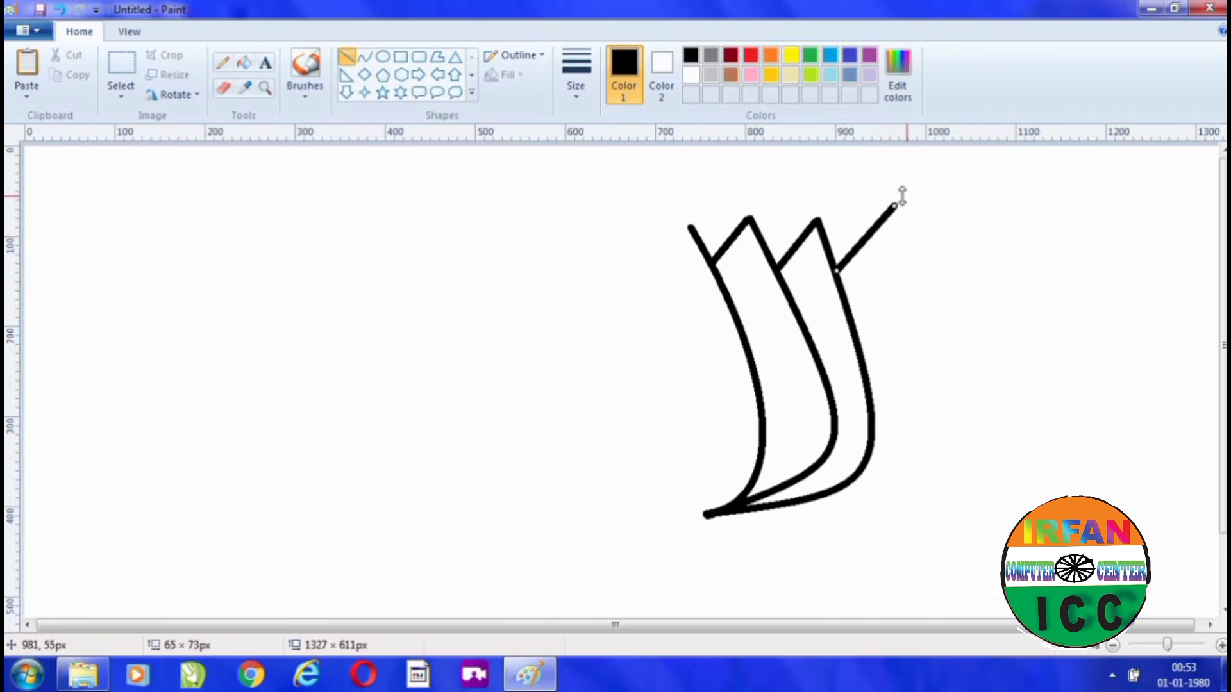
left_click(945, 225)
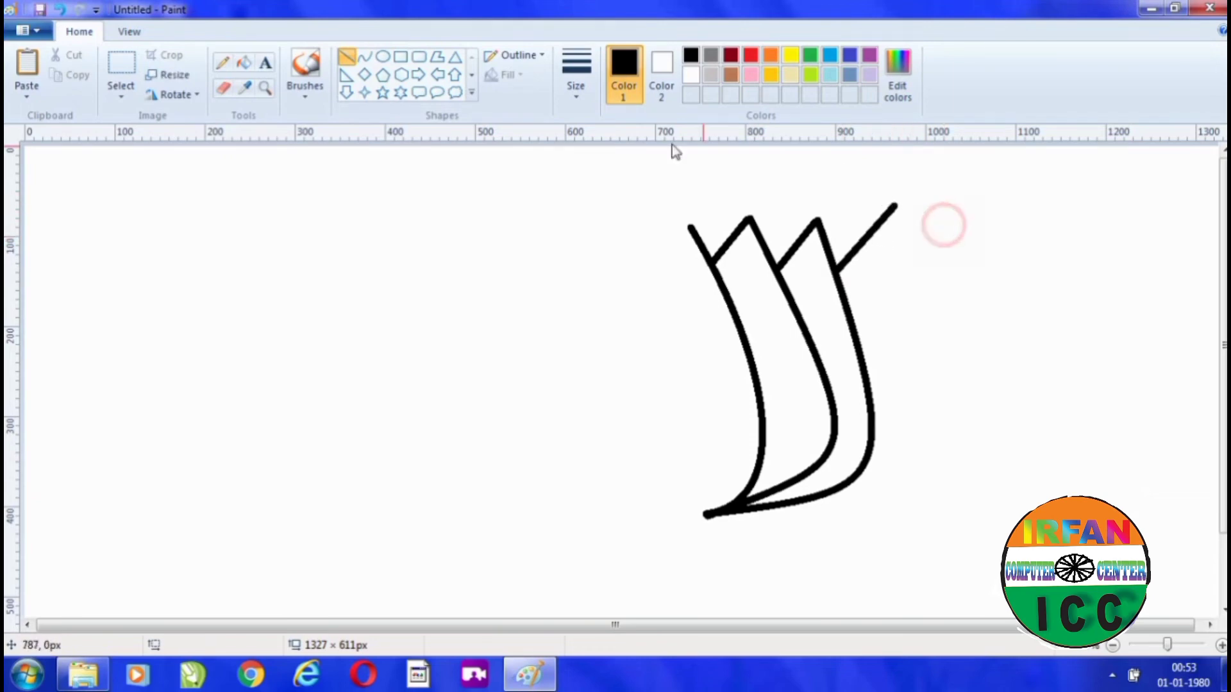
left_click(365, 57)
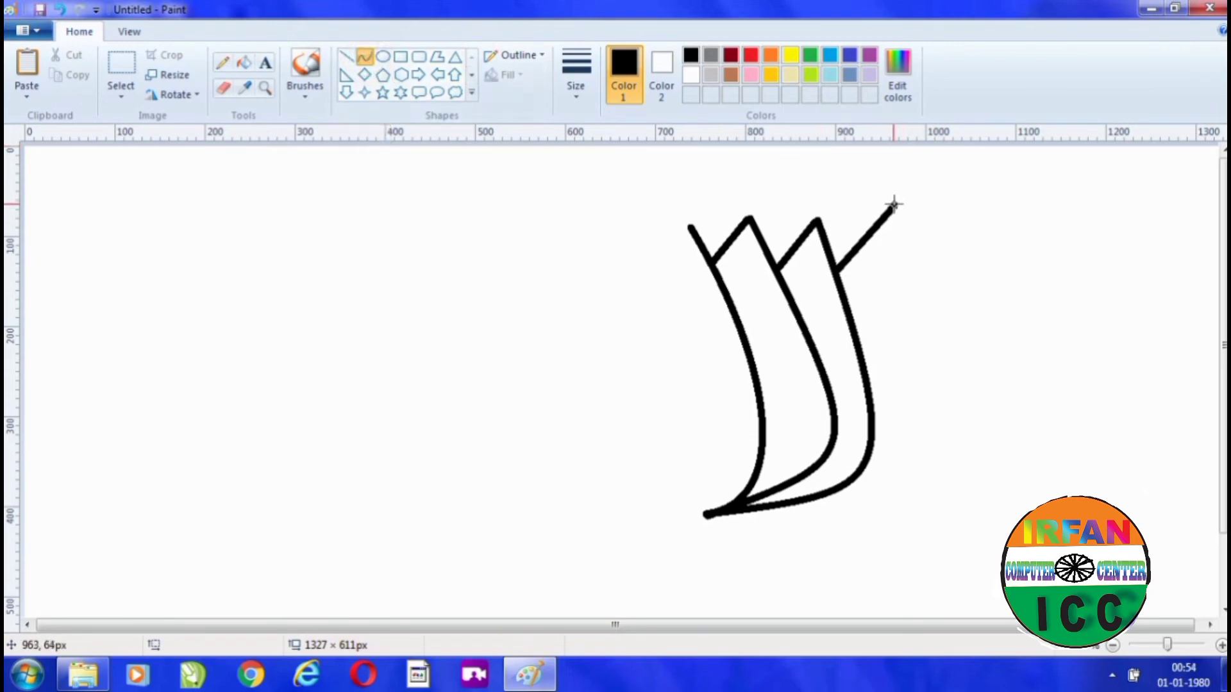
left_click_drag(894, 204, 707, 514)
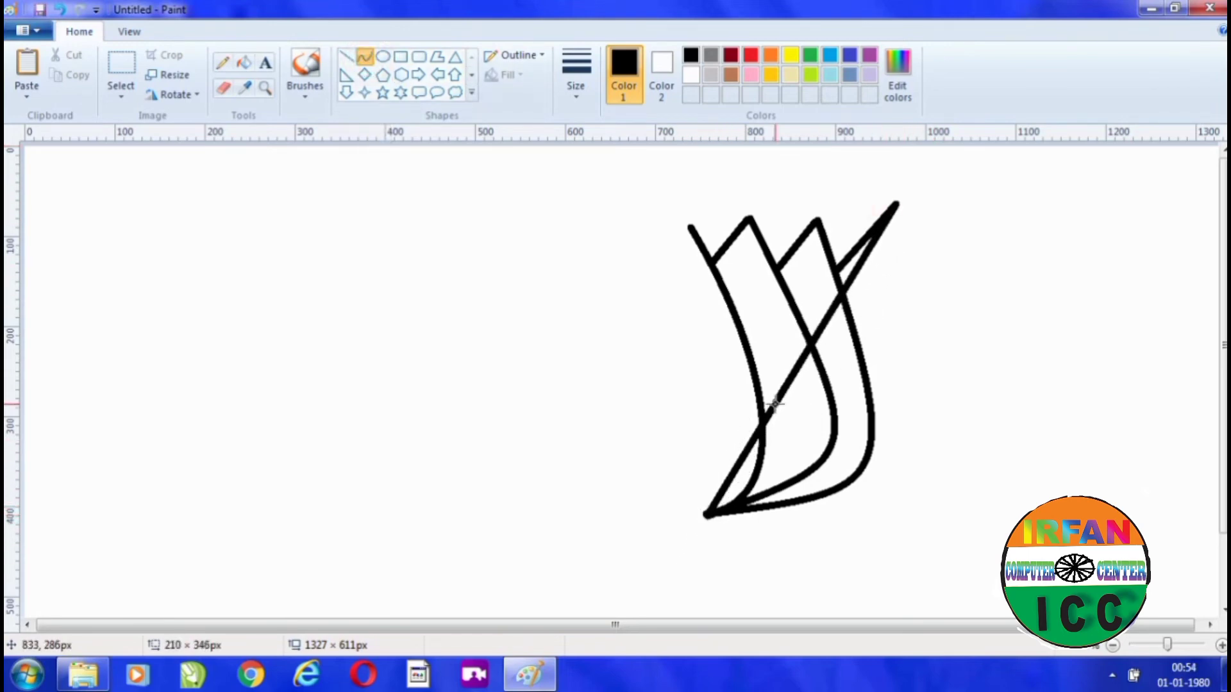
mouse_move(774, 404)
left_mouse_down()
mouse_move(992, 509)
mouse_move(933, 518)
left_mouse_up()
left_click(1014, 391)
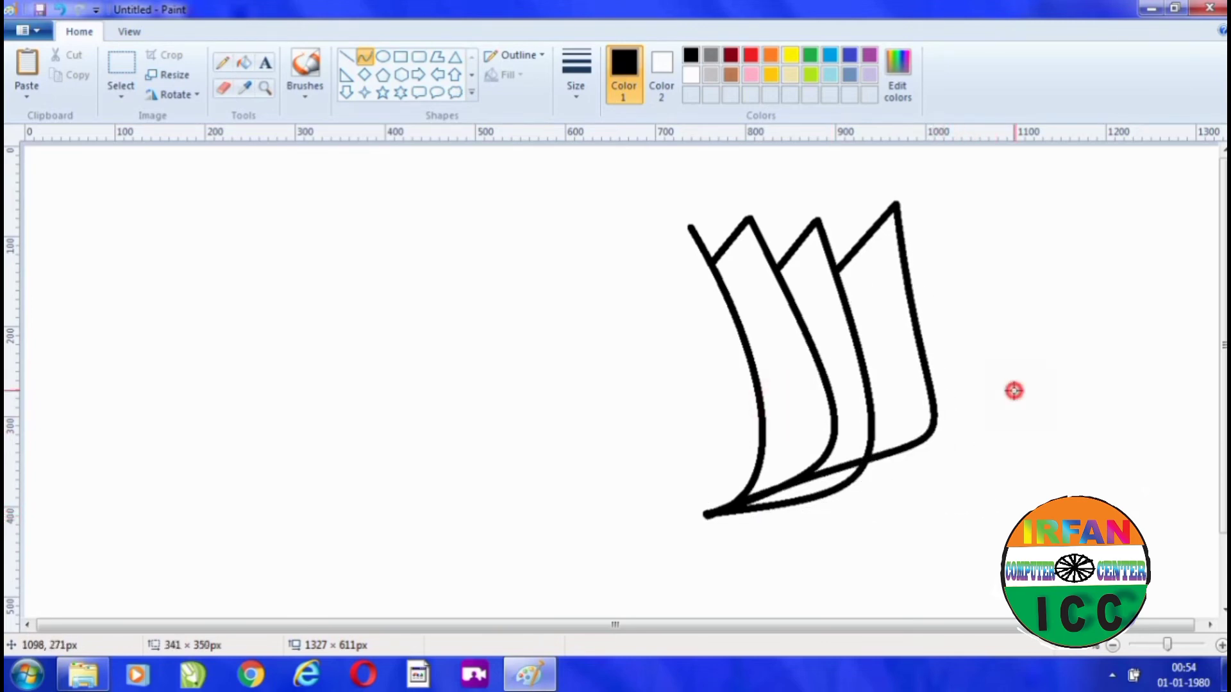
key("ctrl+z")
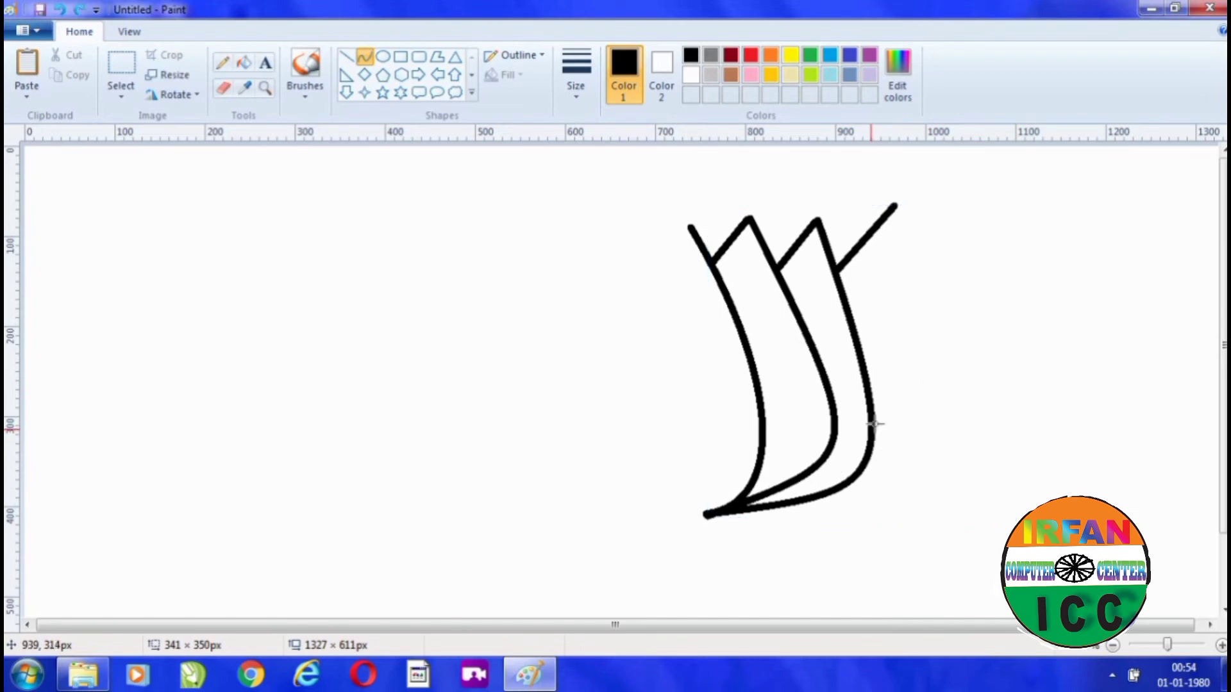
Draw a fourth curve about 343 px high from the last short line's upper end to the shared lower end, bowed right outside the others.
left_click_drag(896, 207, 707, 514)
left_click_drag(779, 404, 911, 513)
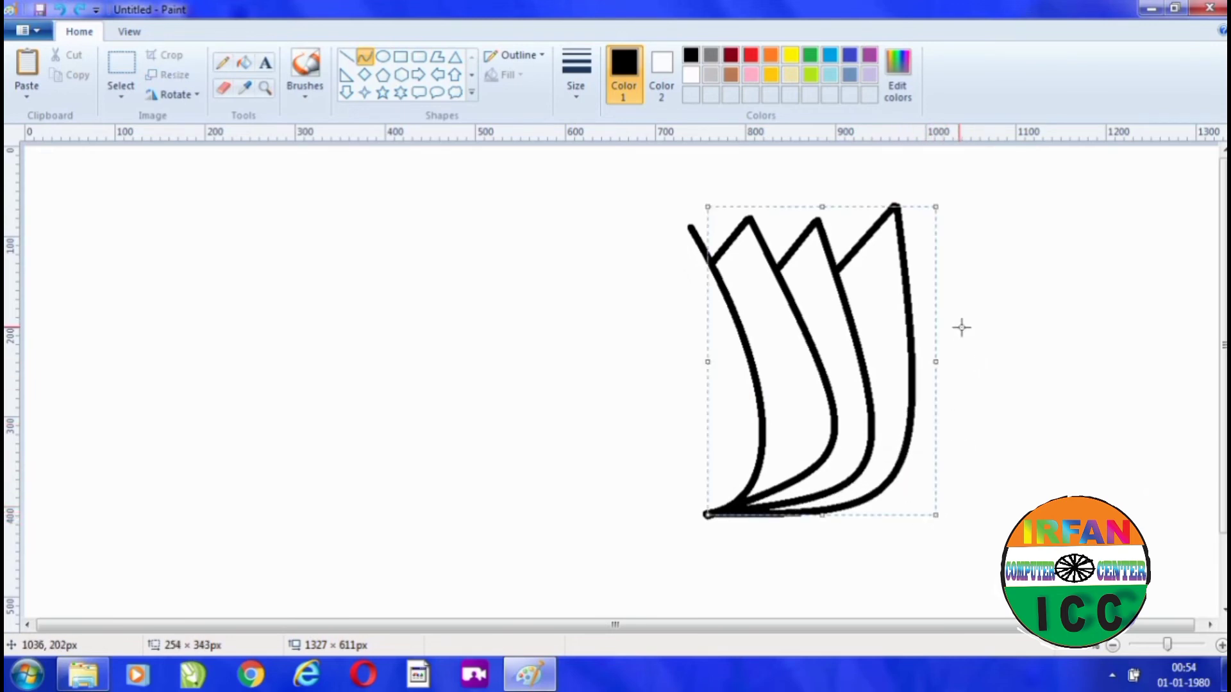
left_click(962, 327)
Select the whole petal drawing, shift it slightly left, and place a duplicate of it to the left of the original.
left_click(128, 69)
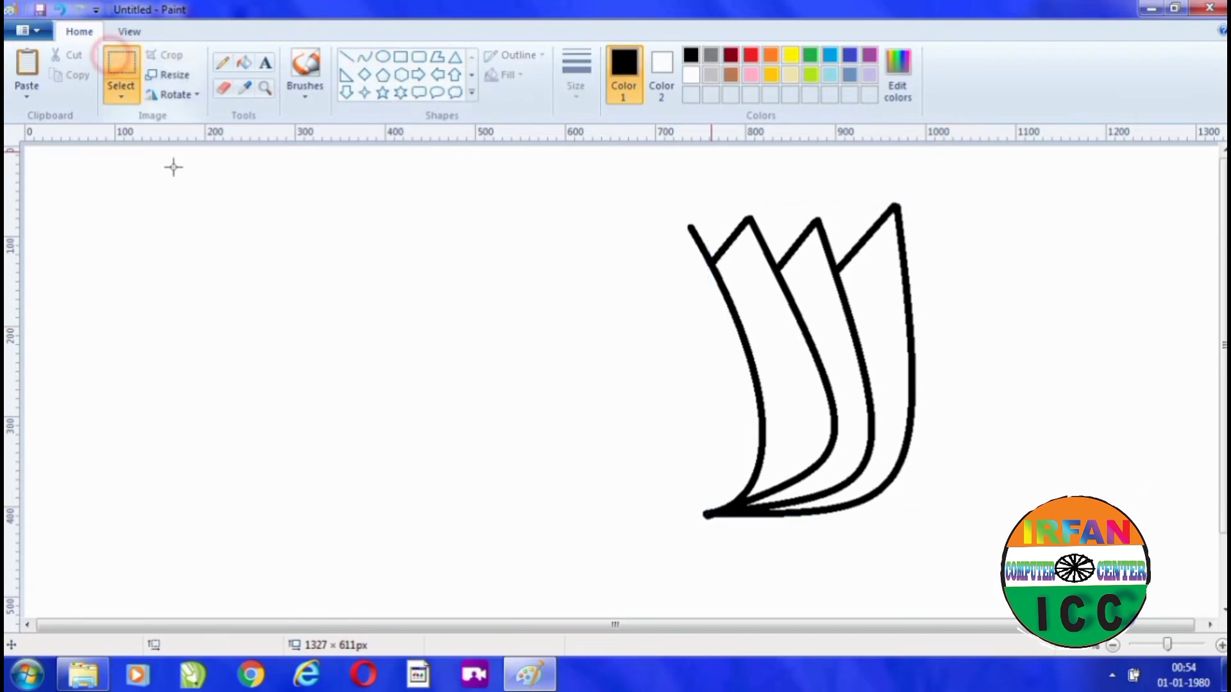
mouse_move(619, 169)
left_mouse_down()
mouse_move(885, 311)
mouse_move(974, 570)
left_mouse_up()
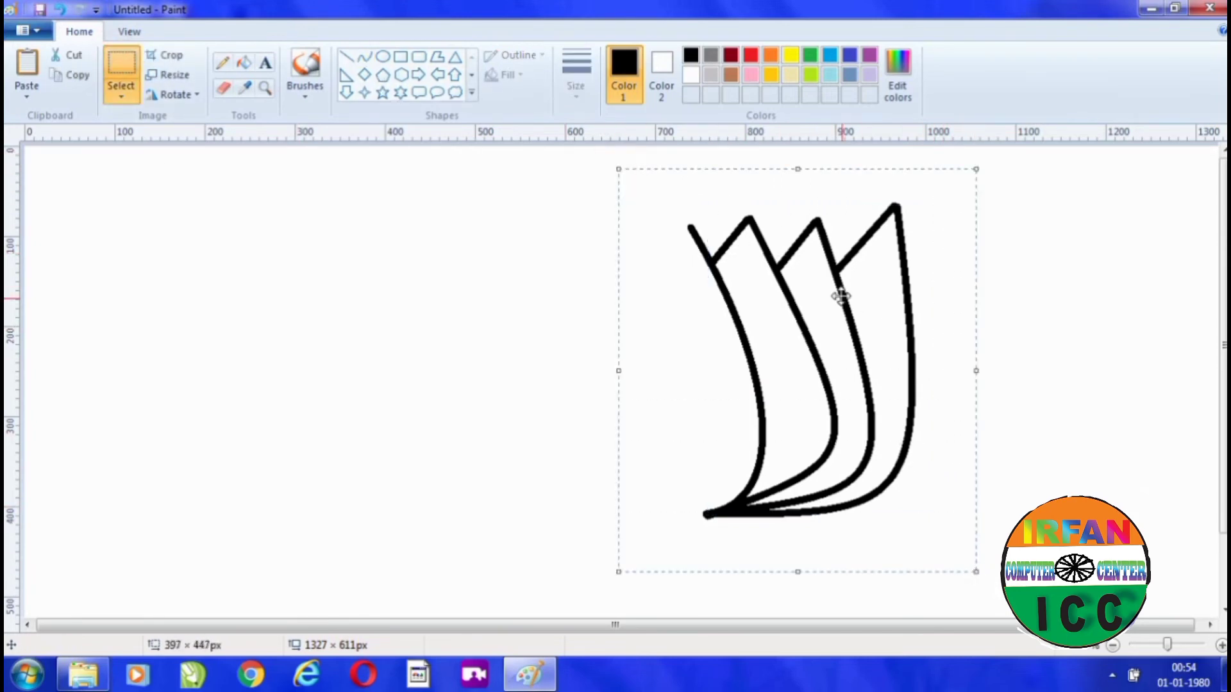
mouse_move(841, 294)
left_mouse_down()
mouse_move(873, 294)
mouse_move(759, 295)
mouse_move(820, 293)
left_mouse_up()
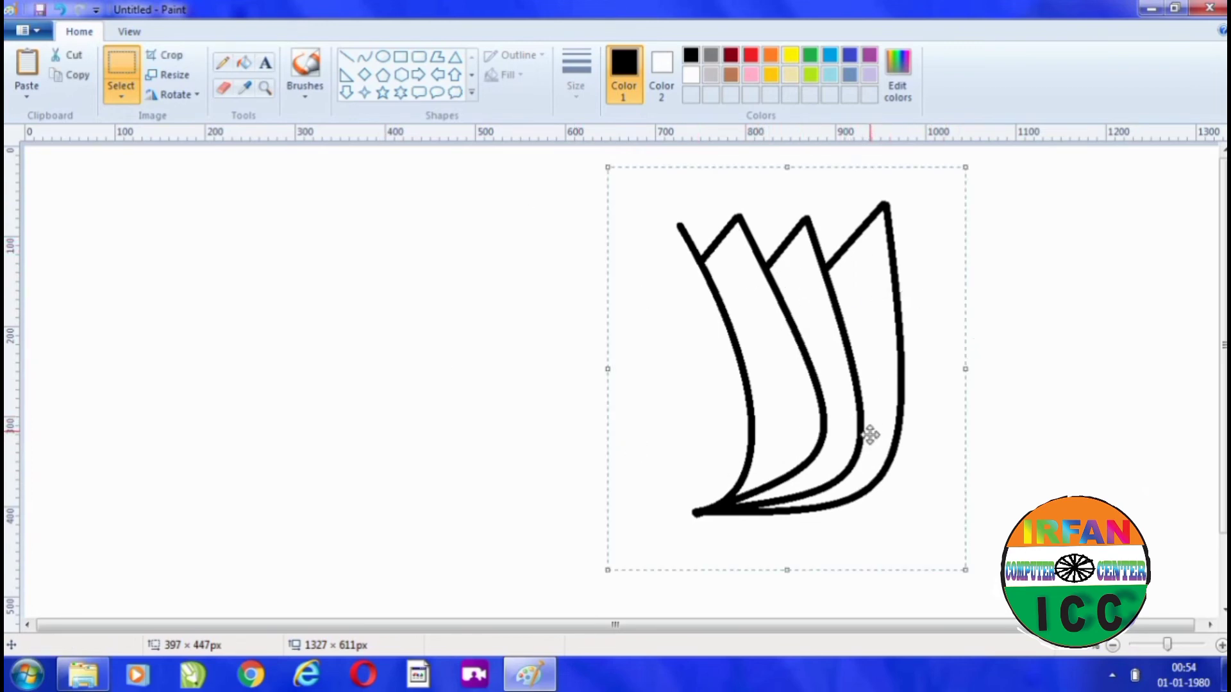
left_click_drag(870, 439, 596, 447)
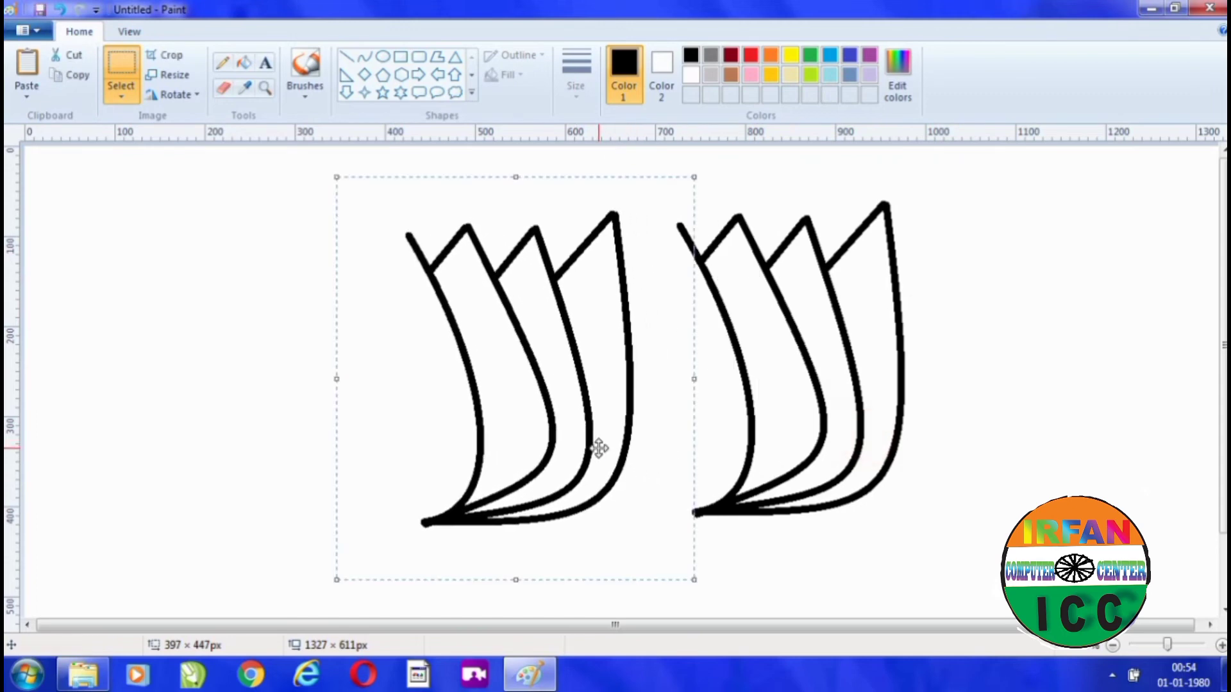
left_click(200, 97)
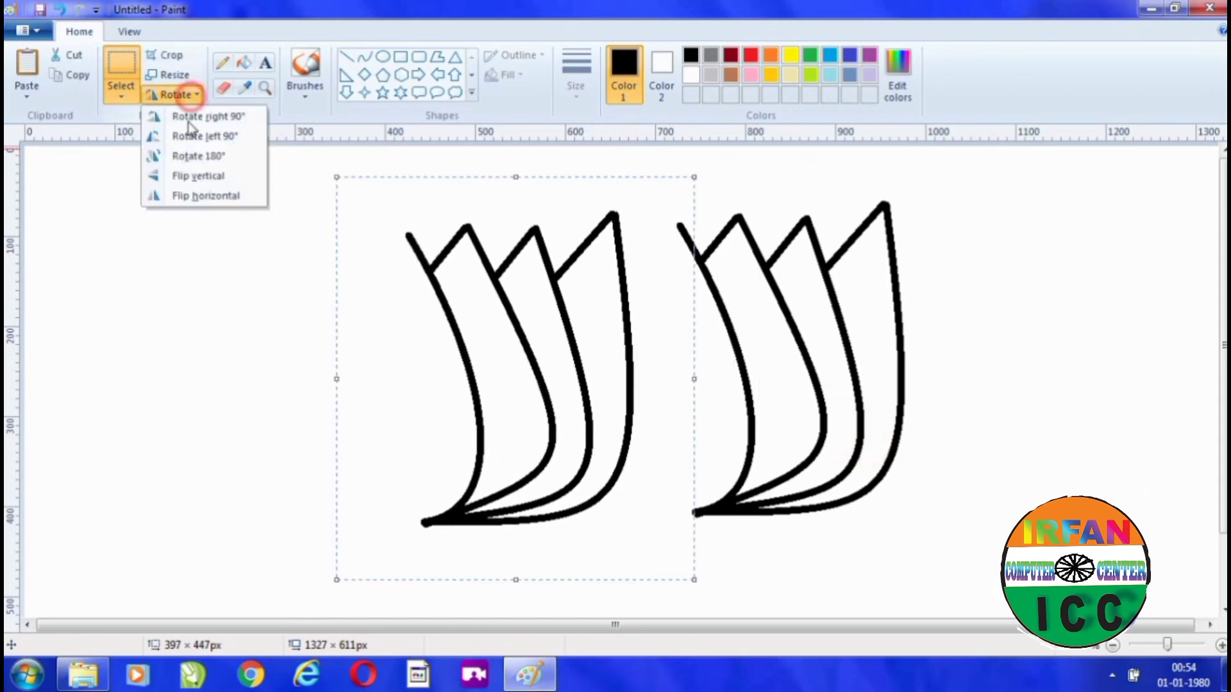
left_click(213, 180)
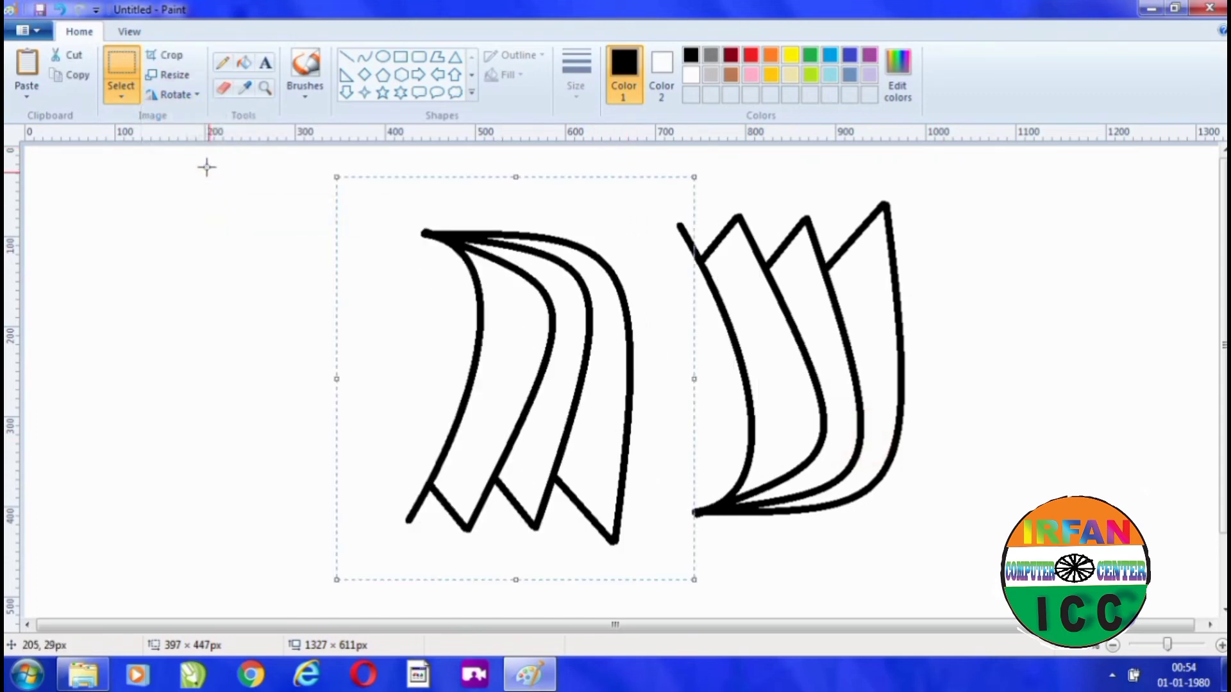
left_click(174, 94)
left_click(203, 176)
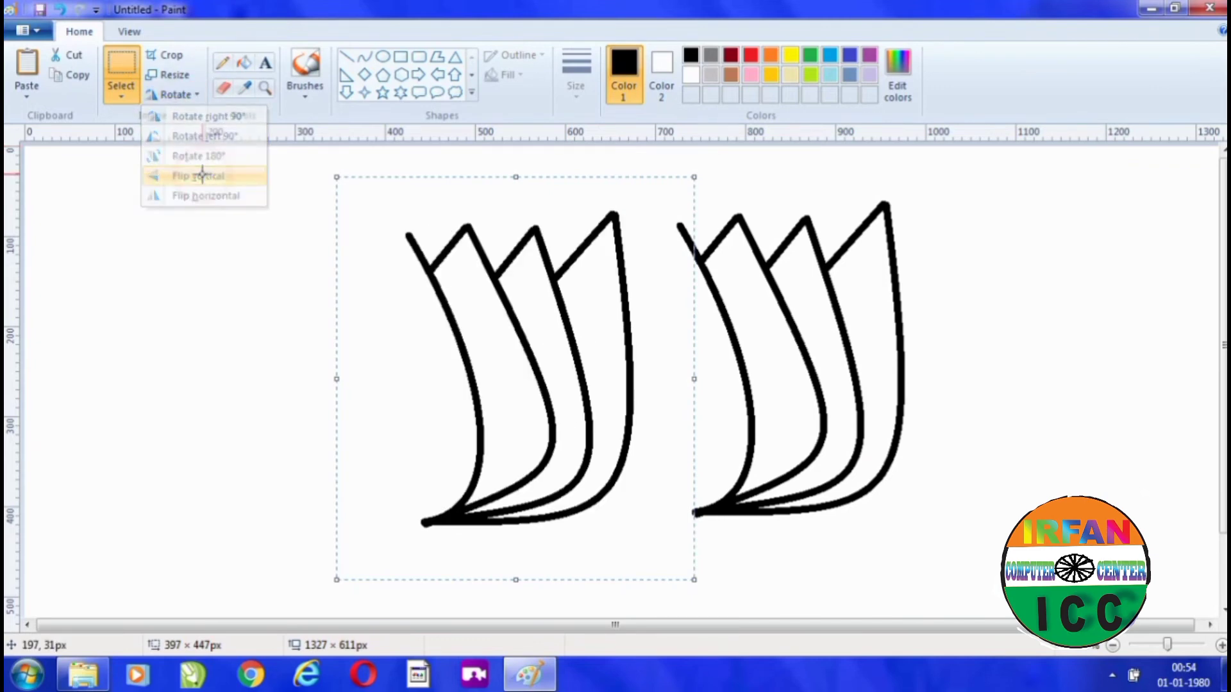
Flip the duplicated petals horizontally and move them right until their inner tip meets the original's, forming a central petal.
left_click(177, 94)
left_click(195, 196)
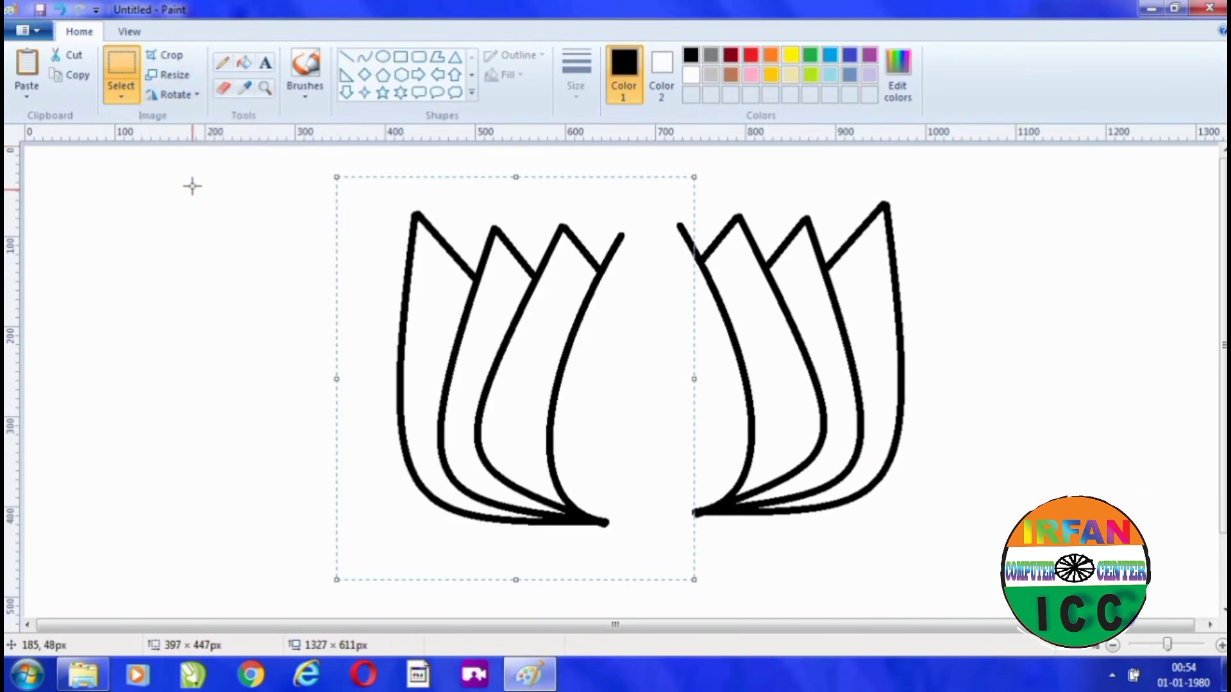
left_click_drag(578, 352, 632, 346)
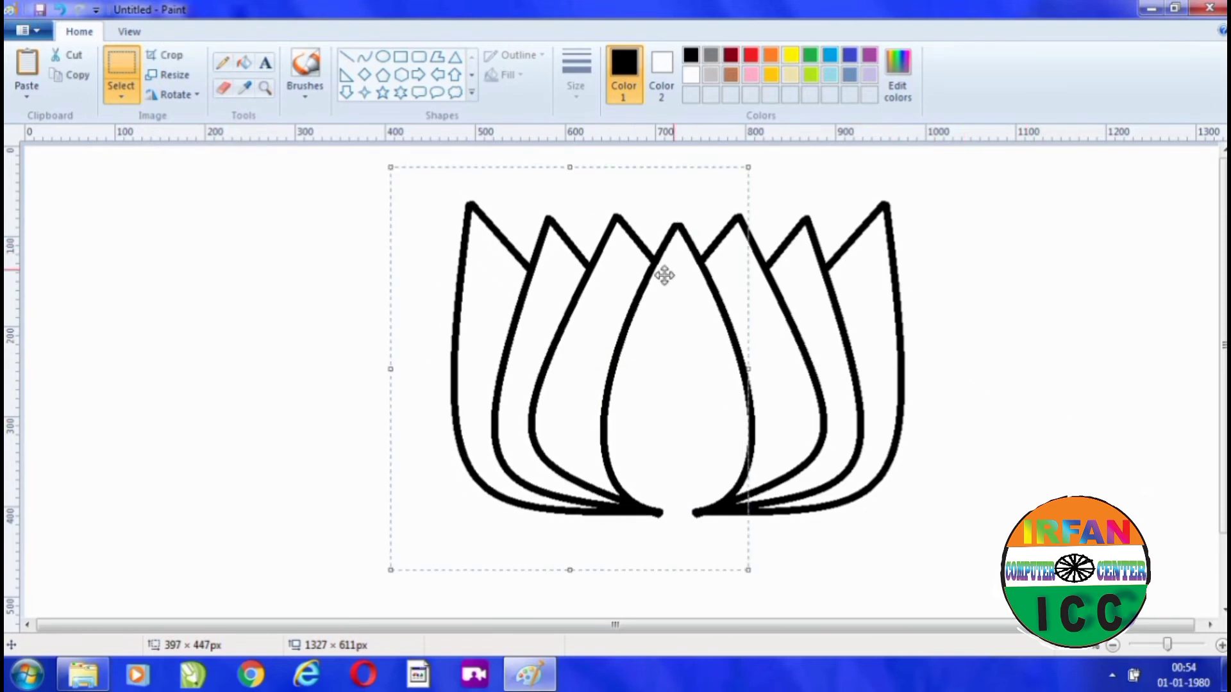
left_click(366, 59)
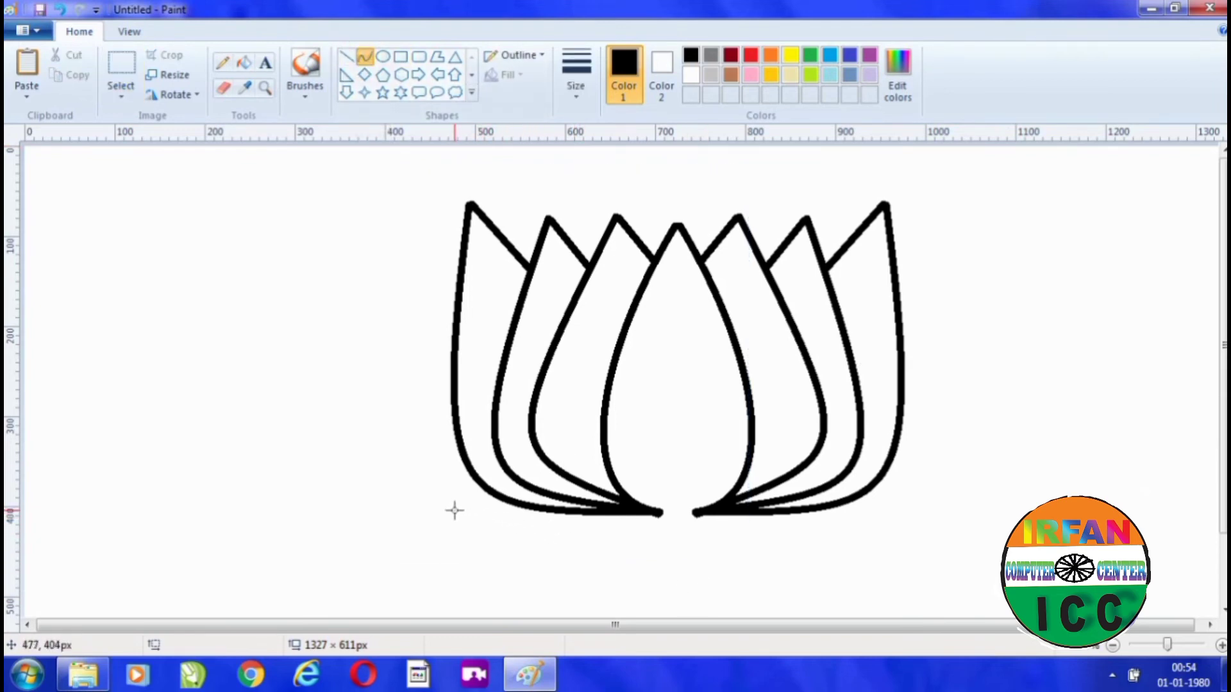
left_click_drag(455, 511, 424, 545)
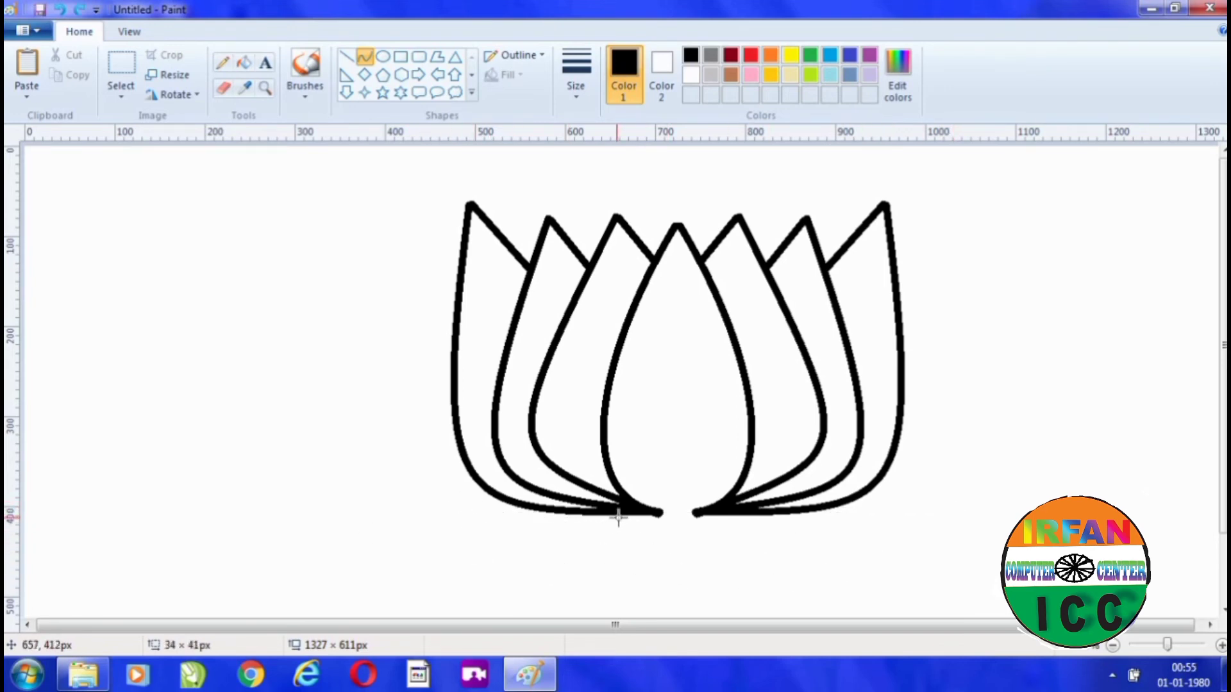
left_click_drag(597, 513, 762, 511)
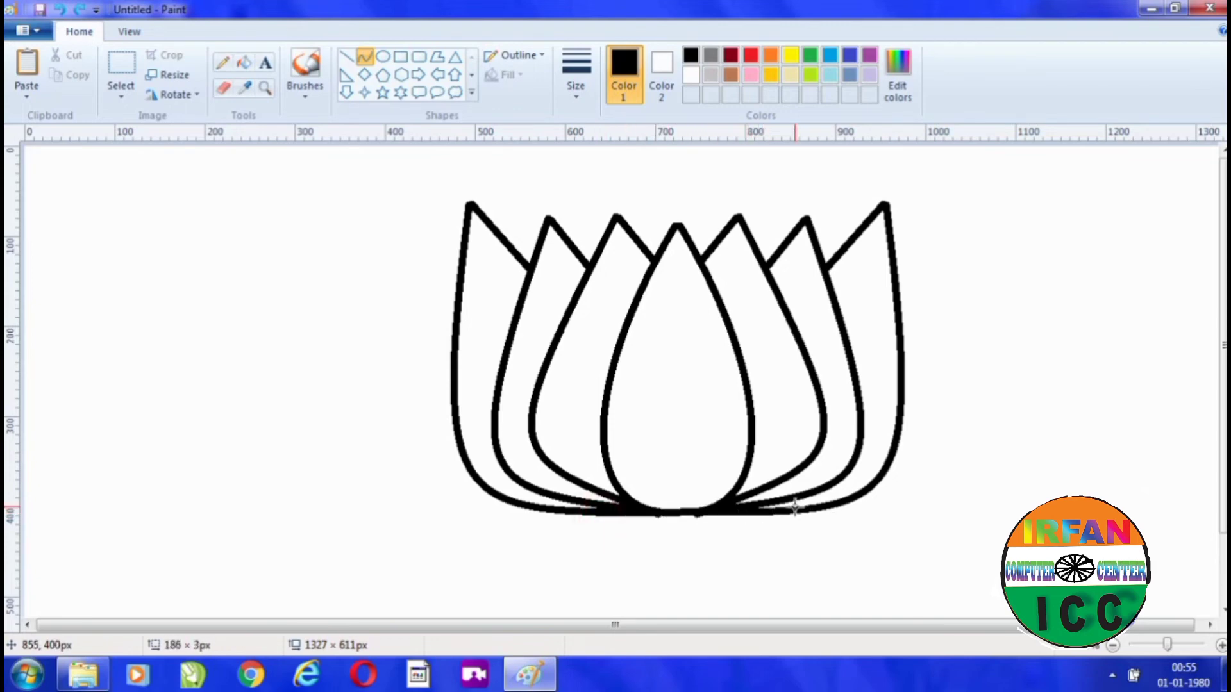
left_click_drag(833, 530, 649, 491)
key("ctrl+z")
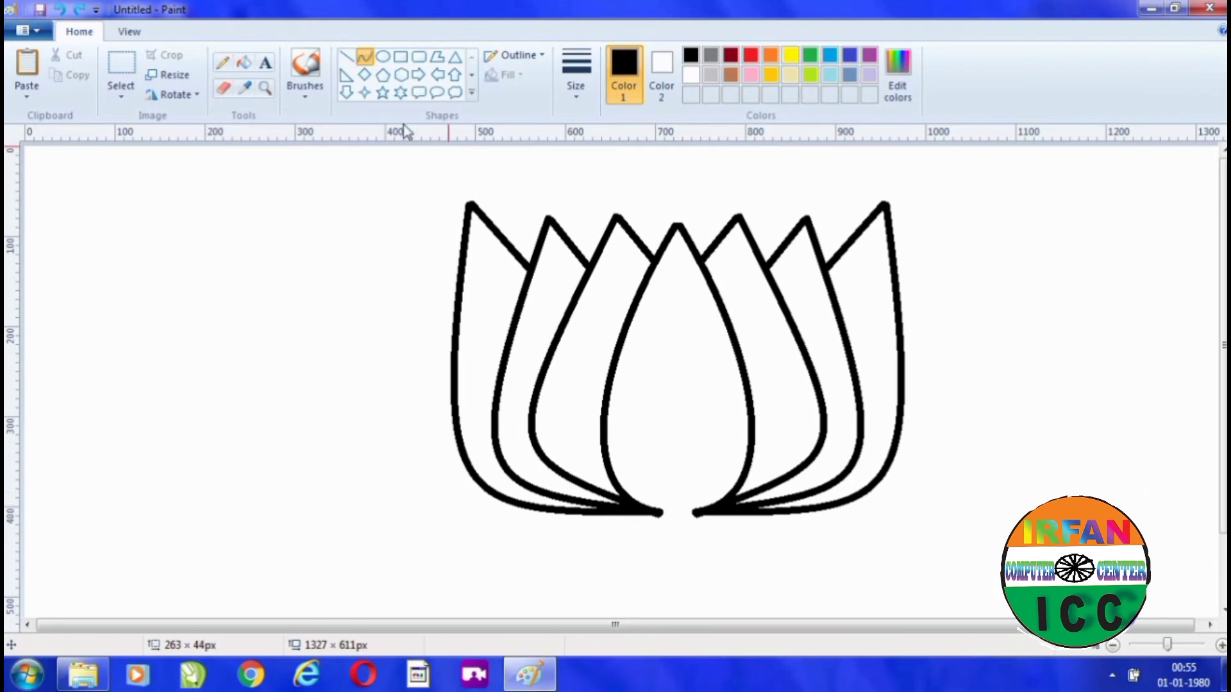
Draw a straight horizontal line about 156 px wide across the gap at the flower's base to join both halves.
left_click(345, 57)
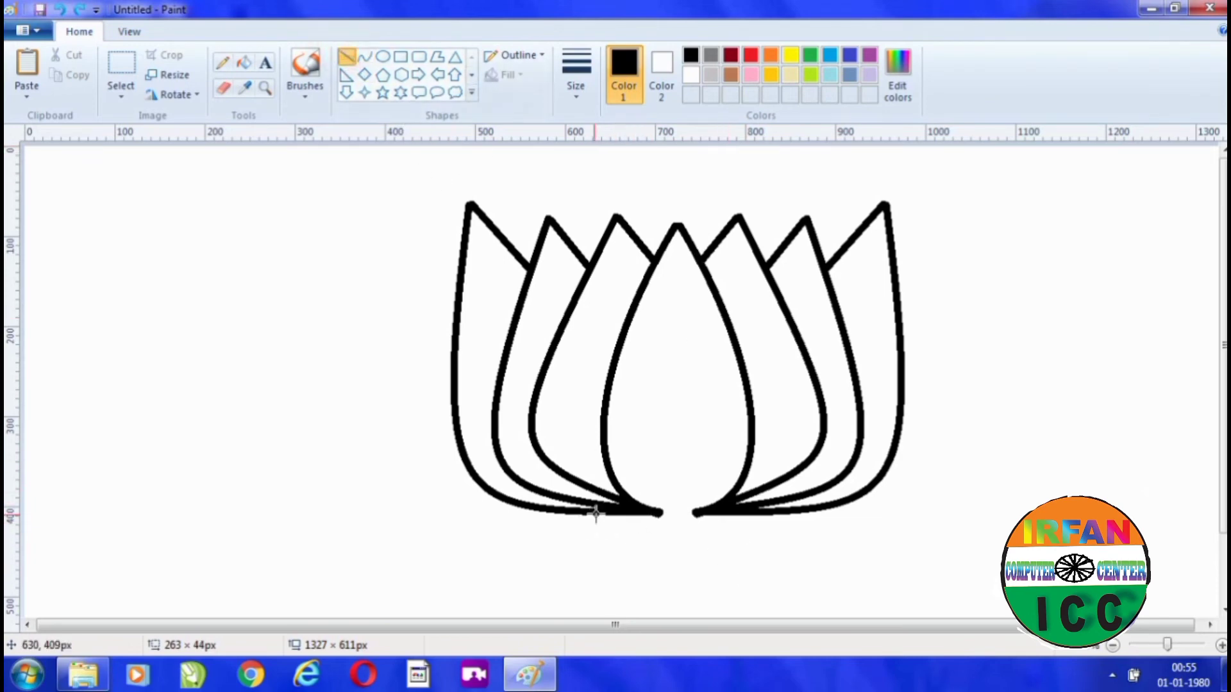
left_click_drag(612, 510, 754, 513)
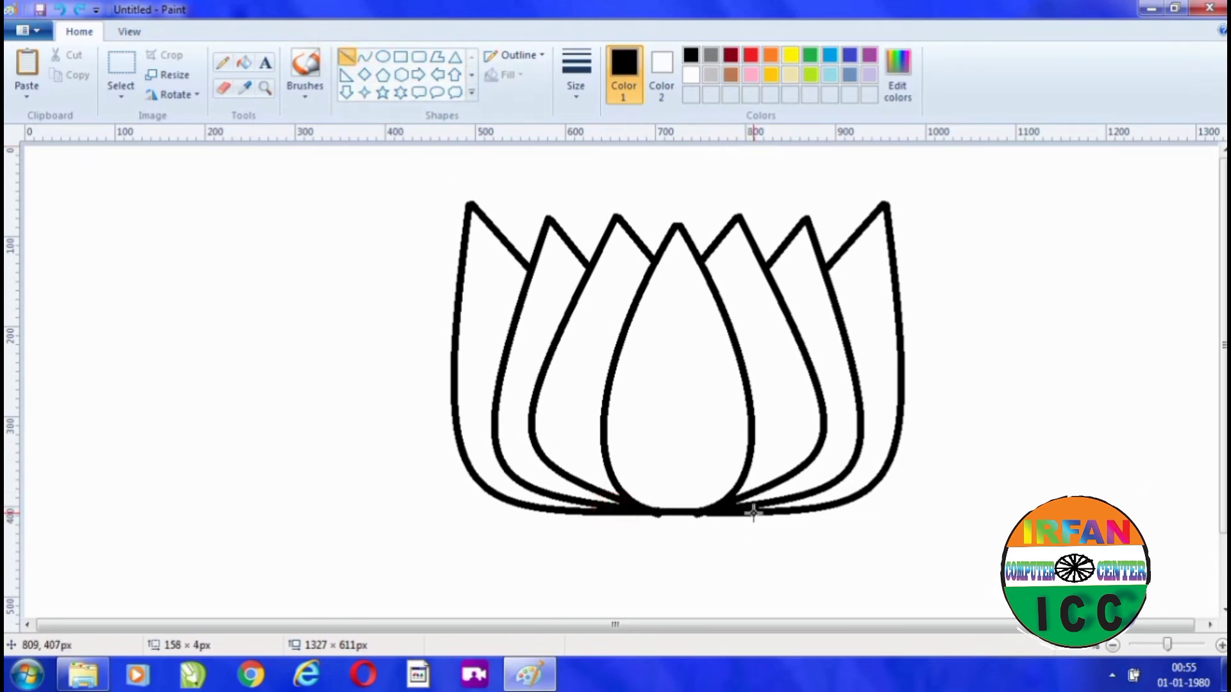
left_click(813, 510)
left_click_drag(1037, 502, 1040, 502)
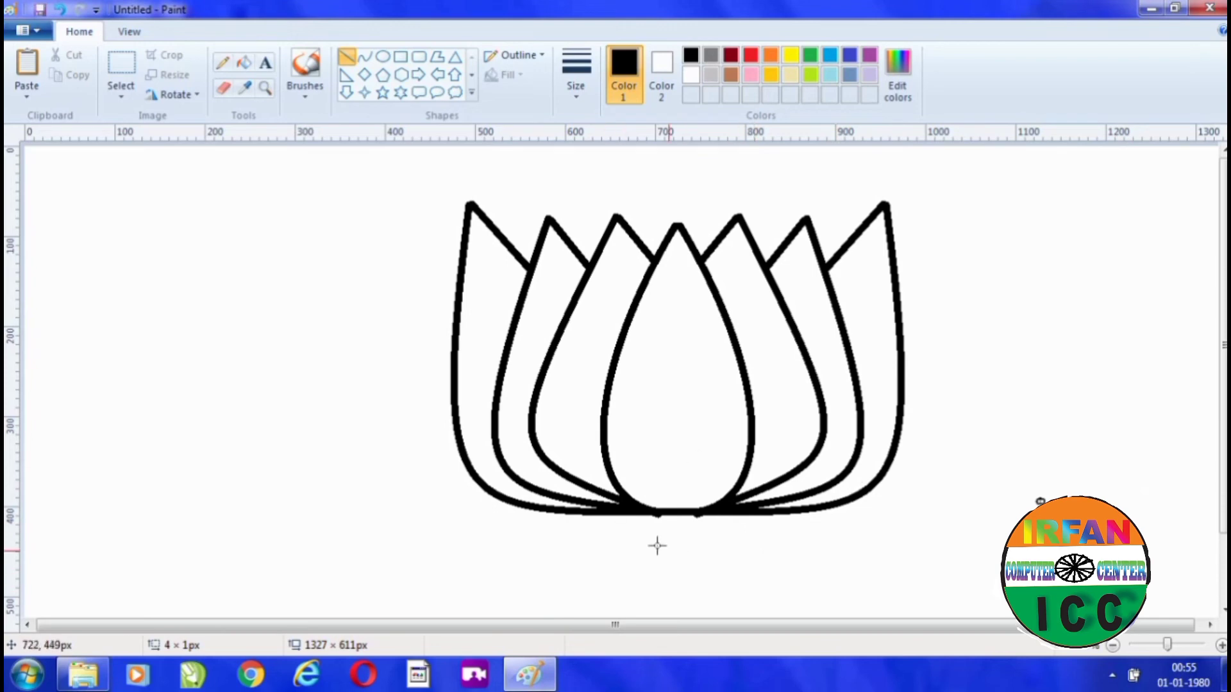
Draw an S-shaped stem curve about 149 px high below the center of the flower's base.
scroll(1039, 418, "down", 3)
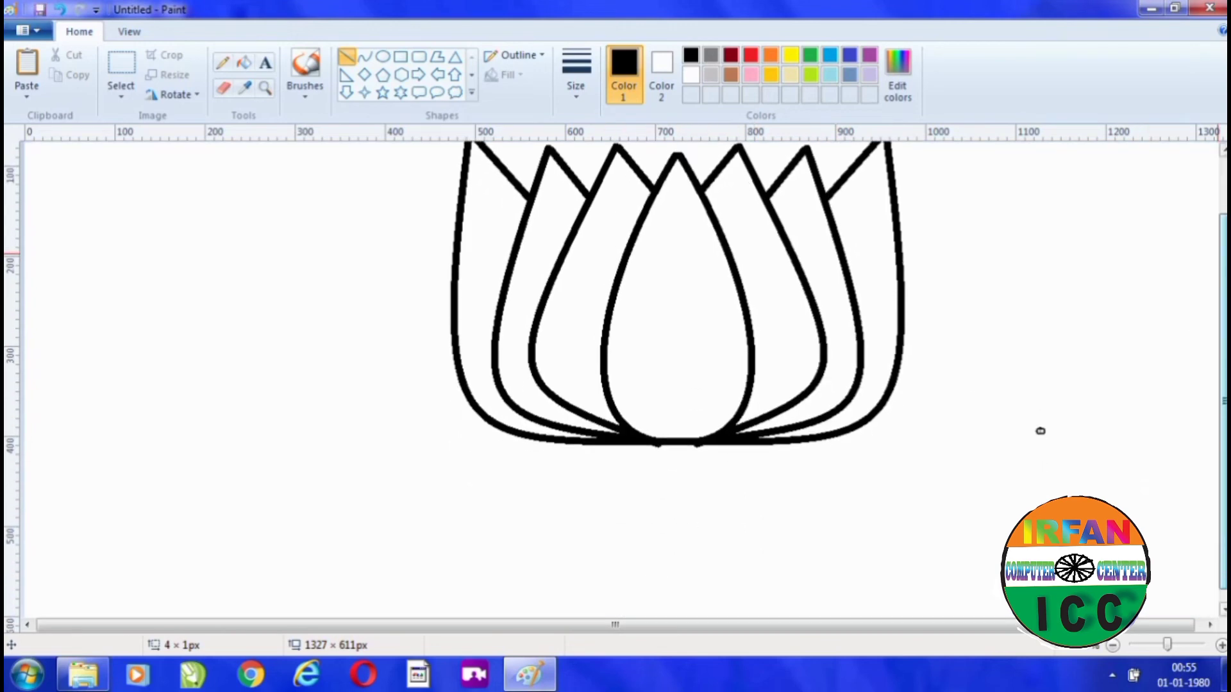
scroll(642, 288, "up", 1)
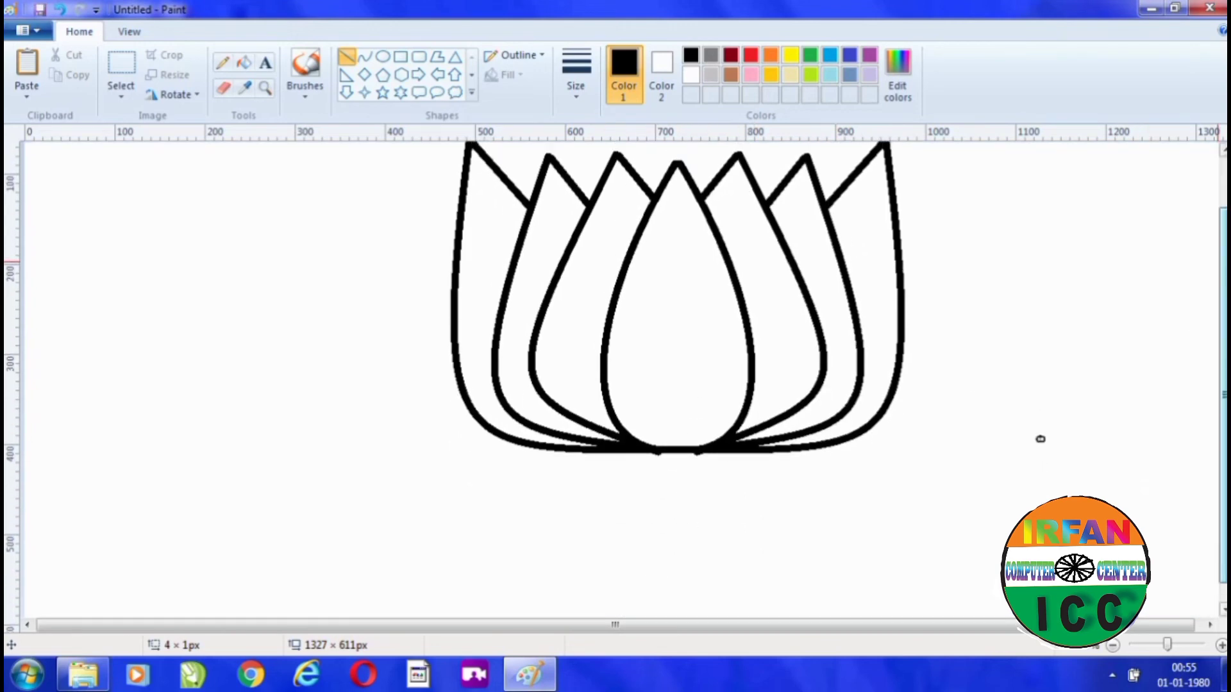
left_click(364, 57)
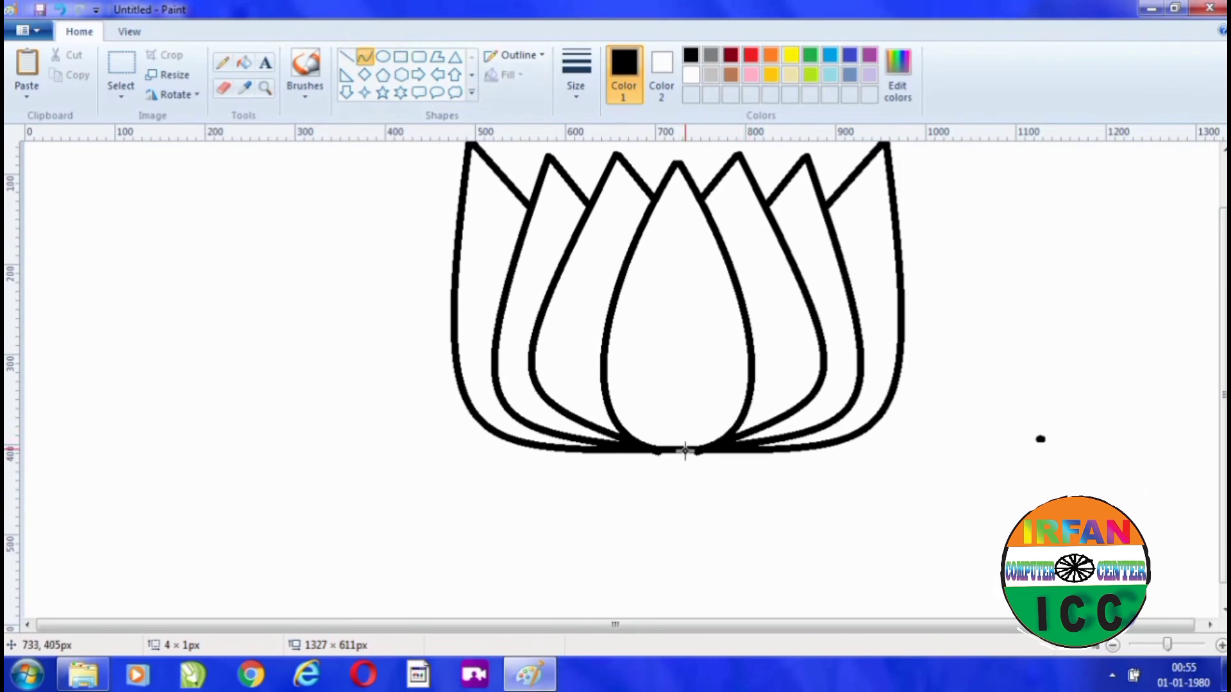
left_click_drag(666, 451, 663, 585)
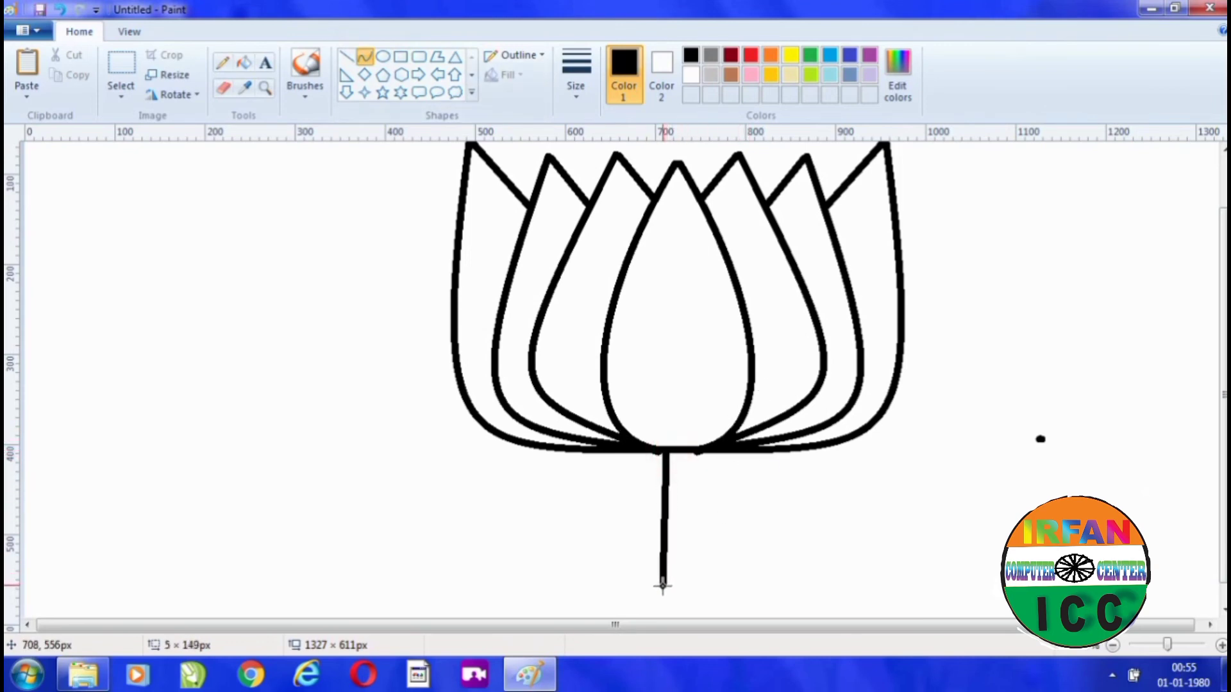
mouse_move(673, 527)
left_mouse_down()
mouse_move(706, 545)
mouse_move(607, 522)
mouse_move(673, 514)
mouse_move(684, 531)
left_mouse_up()
left_click(778, 536)
Select the S-shaped stem curve and place a duplicate of it just to its right as the stem's second edge.
left_click(127, 85)
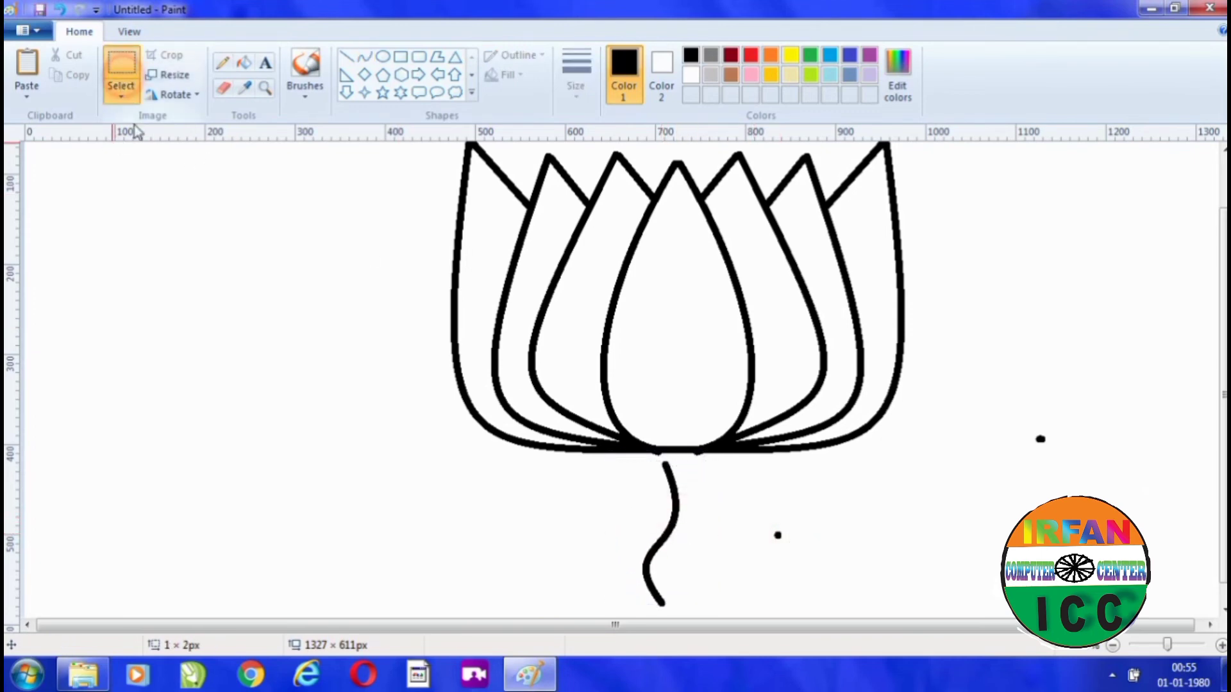
left_click_drag(582, 463, 726, 613)
left_click_drag(655, 557, 692, 555)
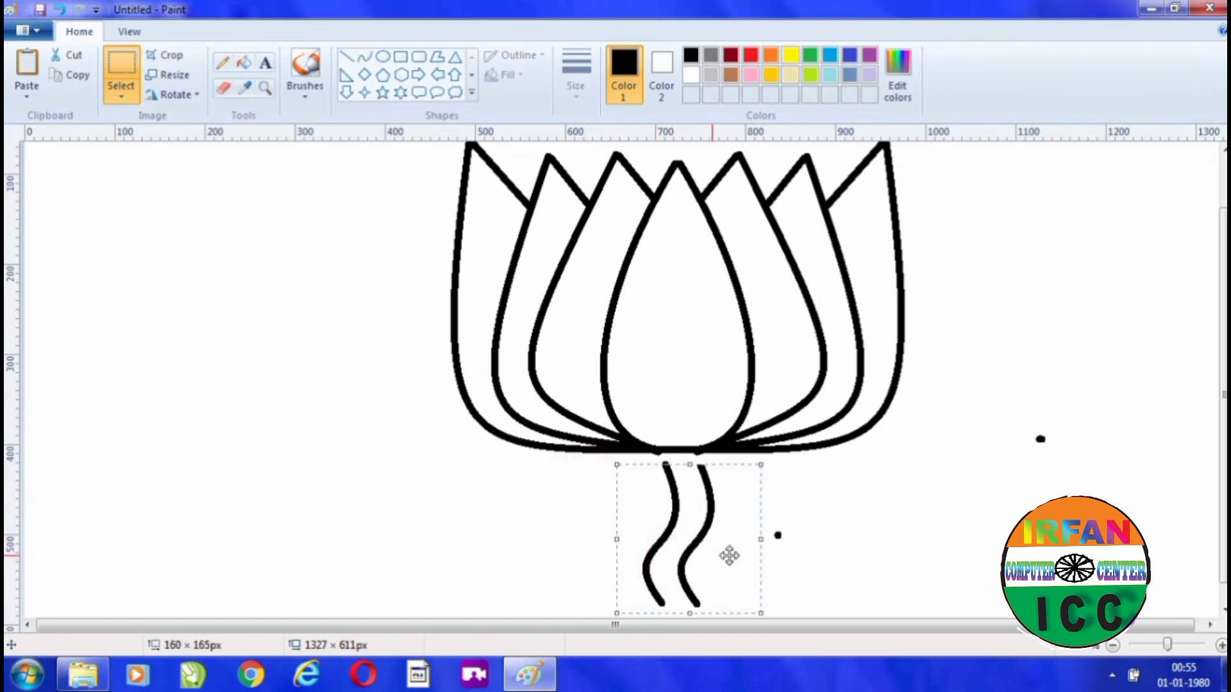
Select both stem curves together and move them straight up until their upper ends meet the flower's base line.
left_click(836, 548)
left_click_drag(617, 462, 735, 608)
mouse_move(687, 569)
left_mouse_down()
mouse_move(695, 550)
mouse_move(687, 557)
left_mouse_up()
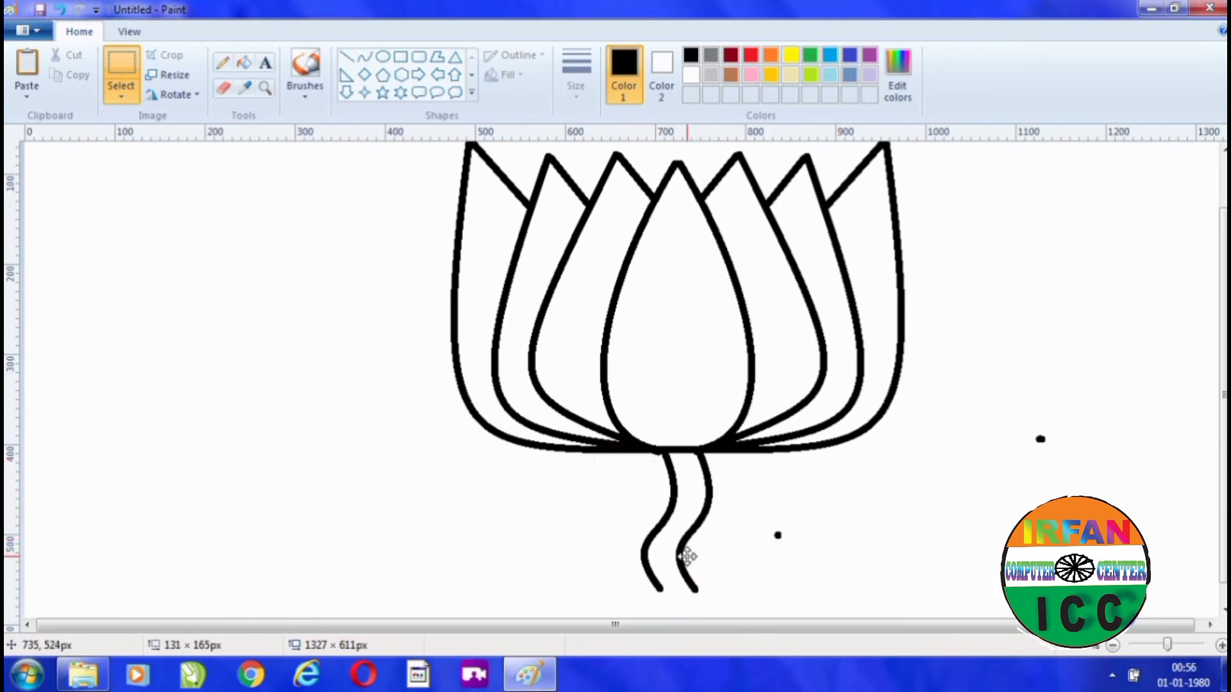
left_click(846, 572)
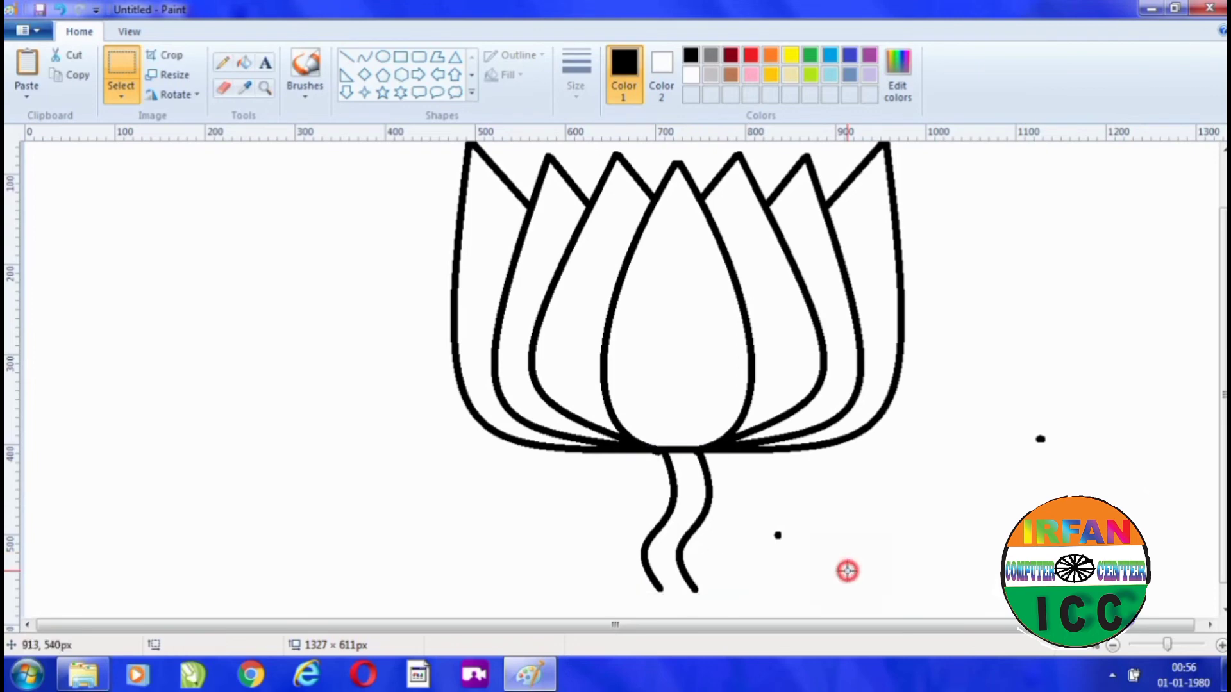
Draw a nearly straight horizontal line about 181 px wide with the Curve tool, closing the stem's lower end.
left_click(365, 57)
left_click_drag(609, 590, 773, 590)
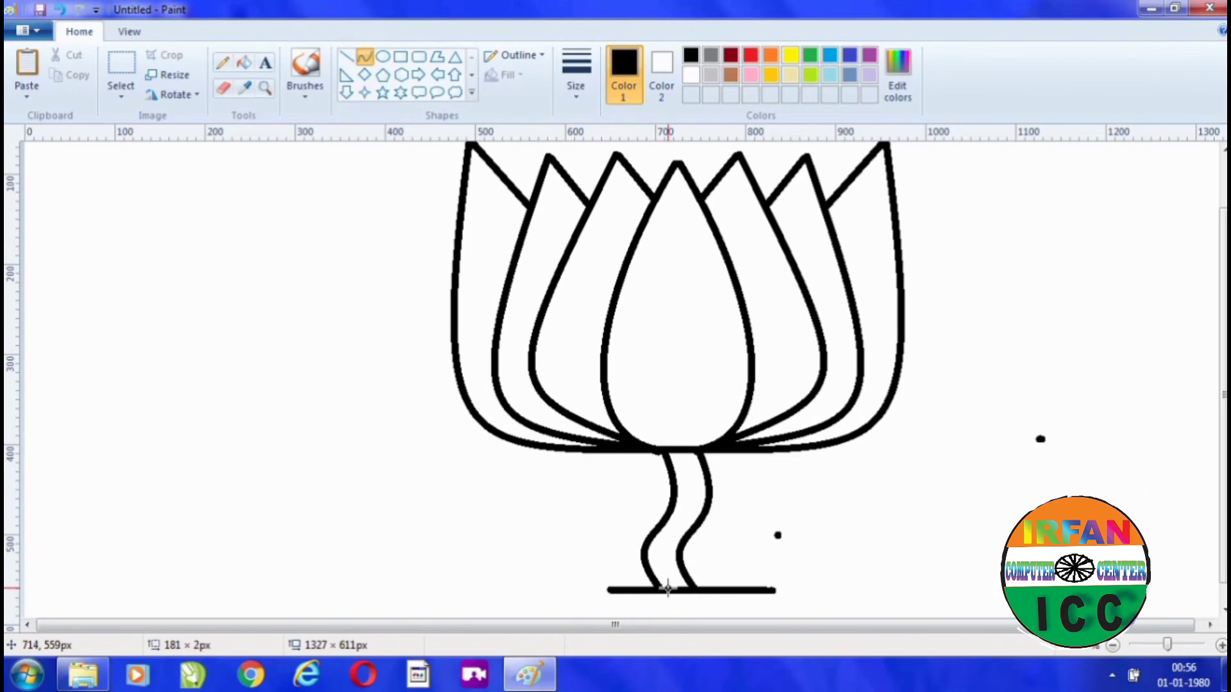
left_click_drag(668, 588, 711, 589)
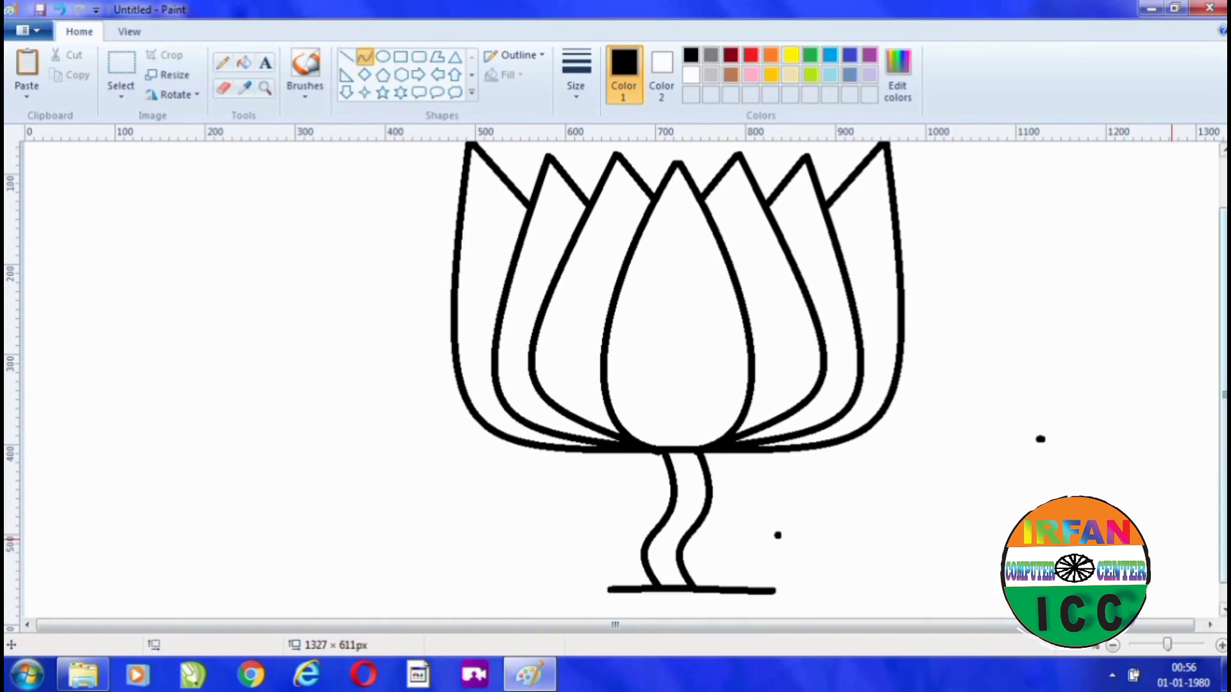
scroll(1221, 385, "up", 1)
scroll(616, 378, "down", 1)
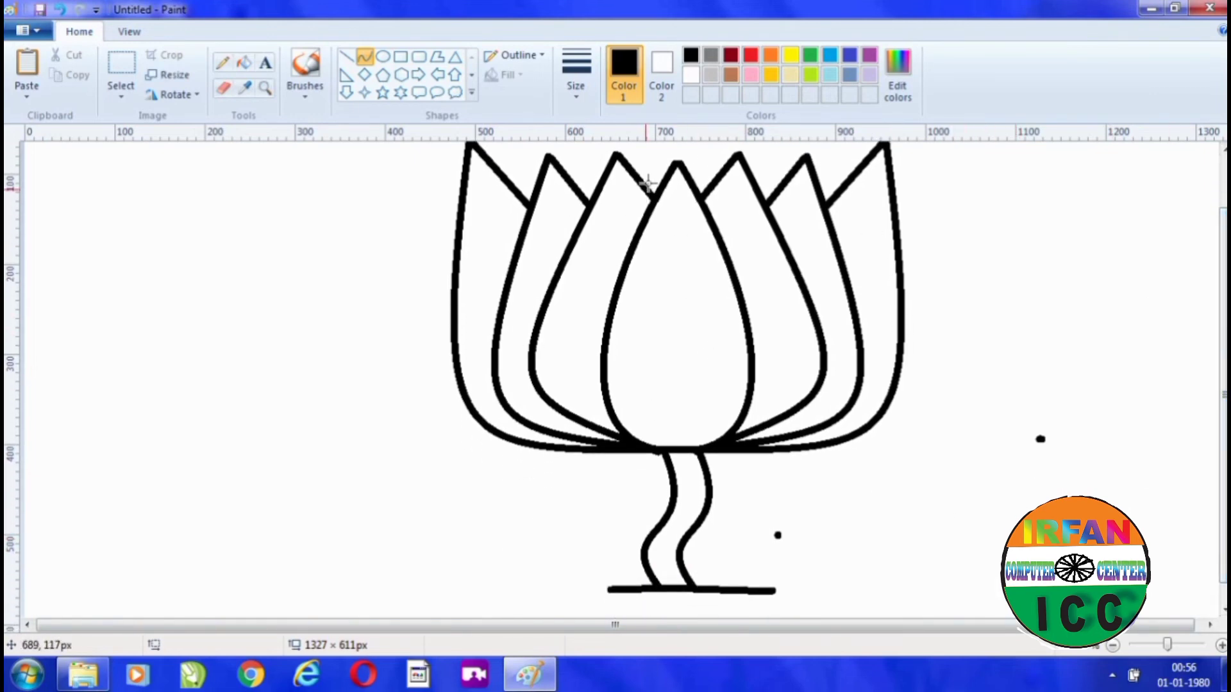
Fill all seven lotus petals with red and the stem with green.
left_click(751, 55)
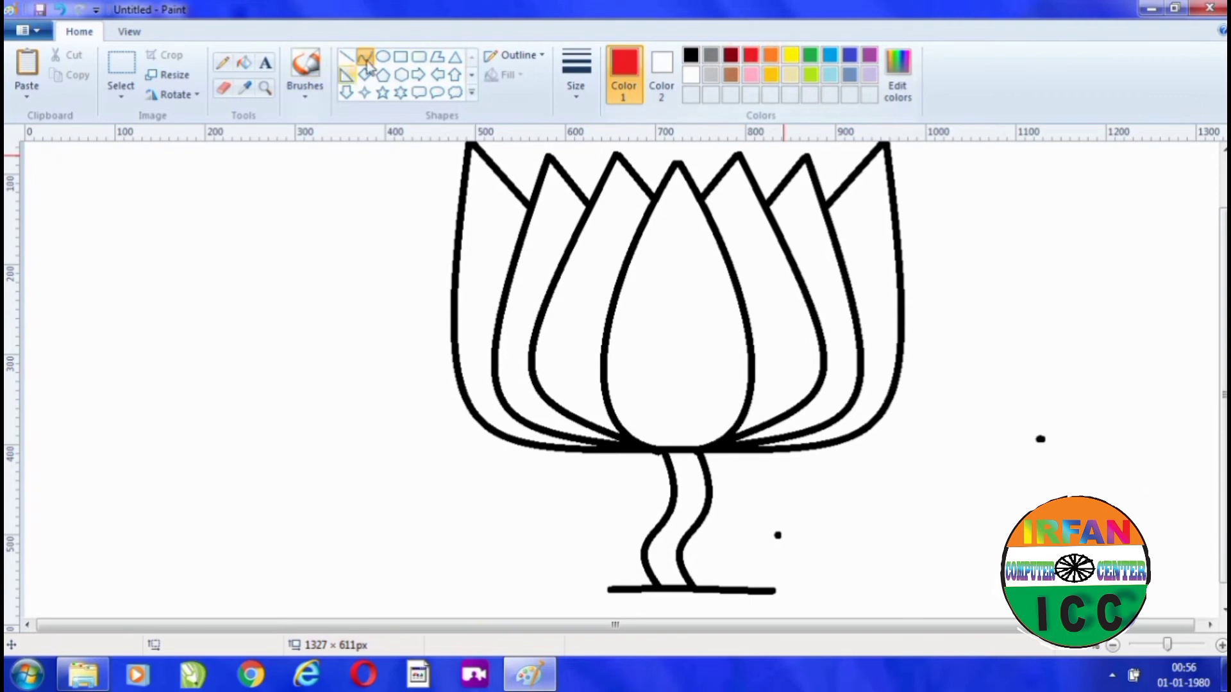
left_click(250, 62)
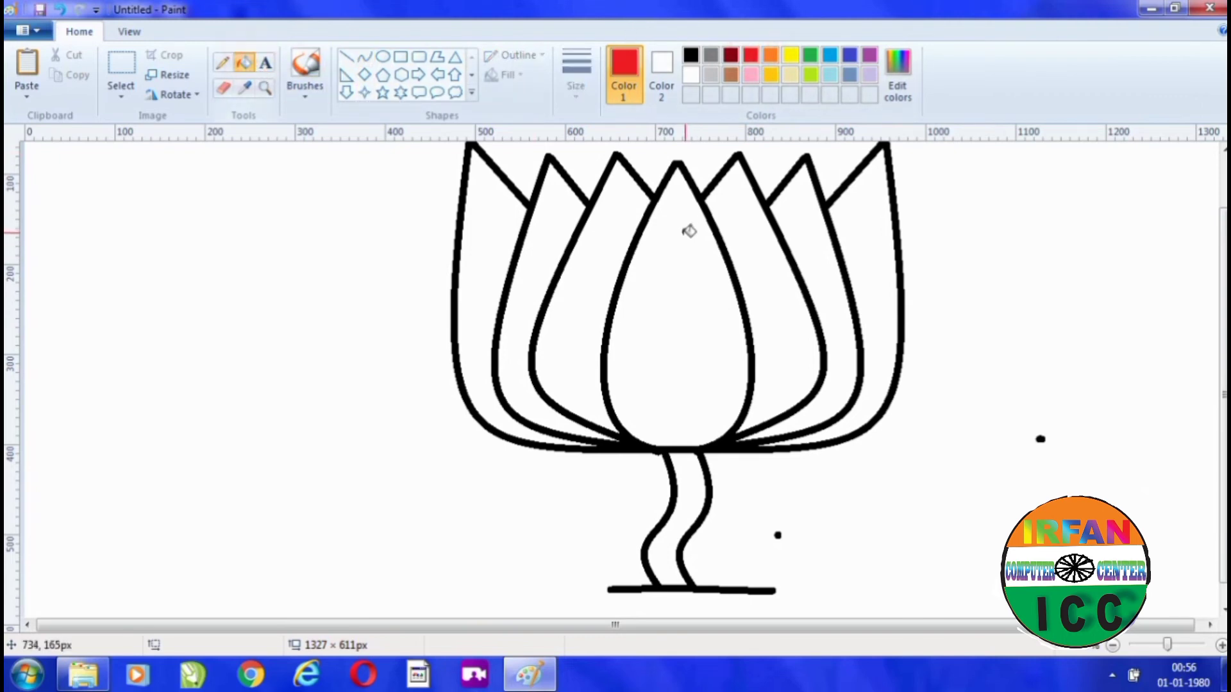
left_click(683, 267)
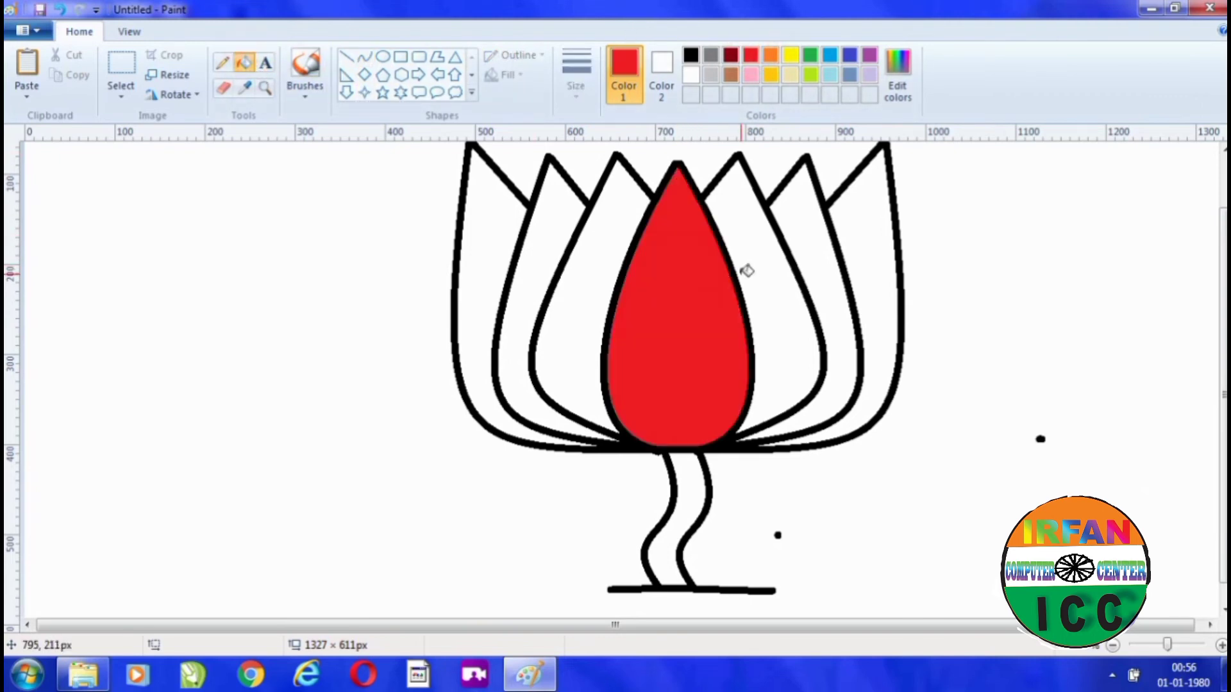
left_click(770, 270)
left_click(823, 259)
left_click(875, 257)
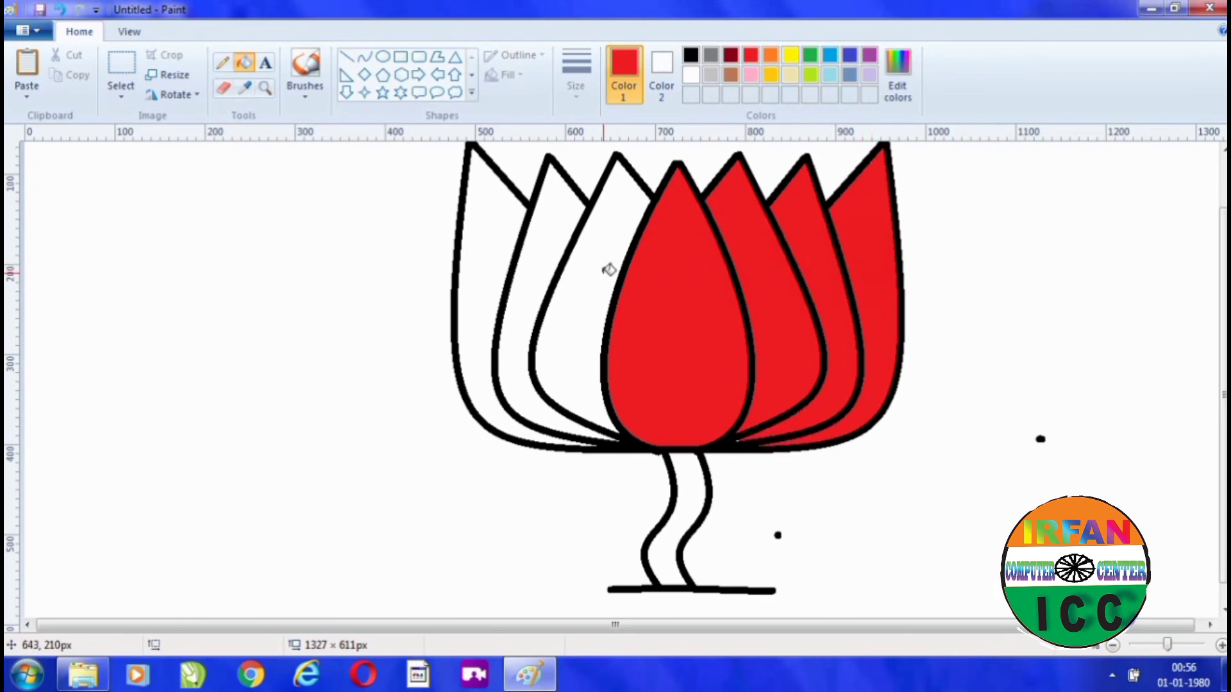
left_click(606, 267)
left_click(505, 235)
left_click(493, 230)
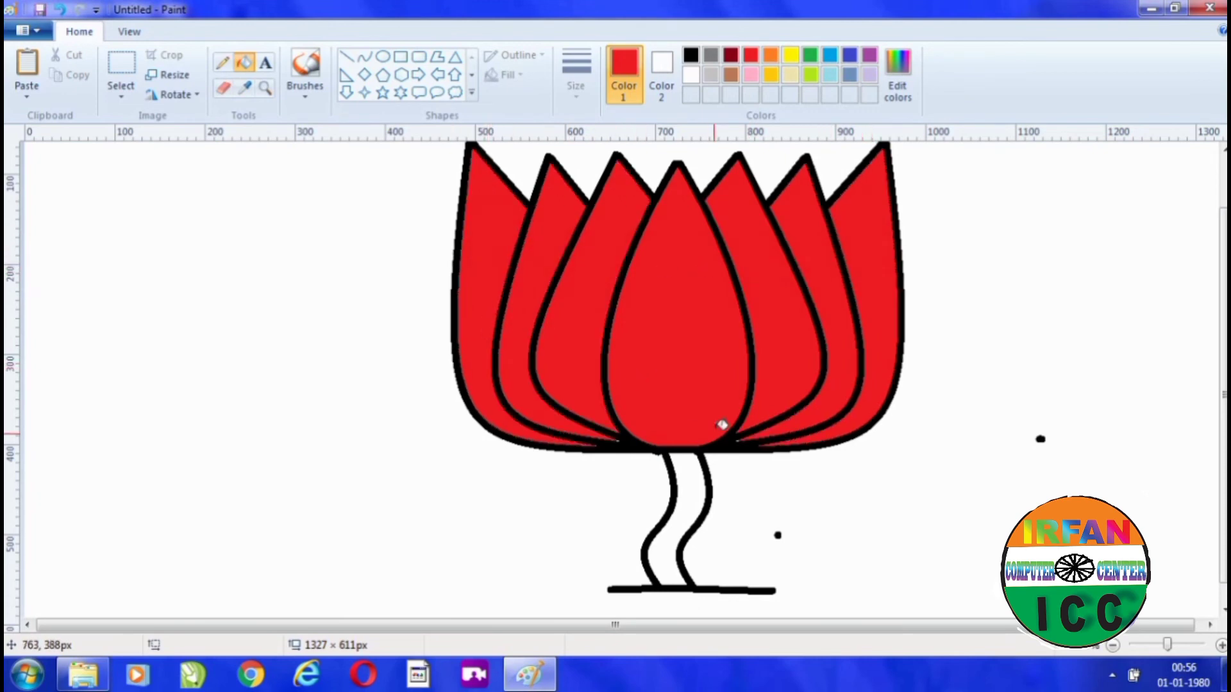
left_click(810, 56)
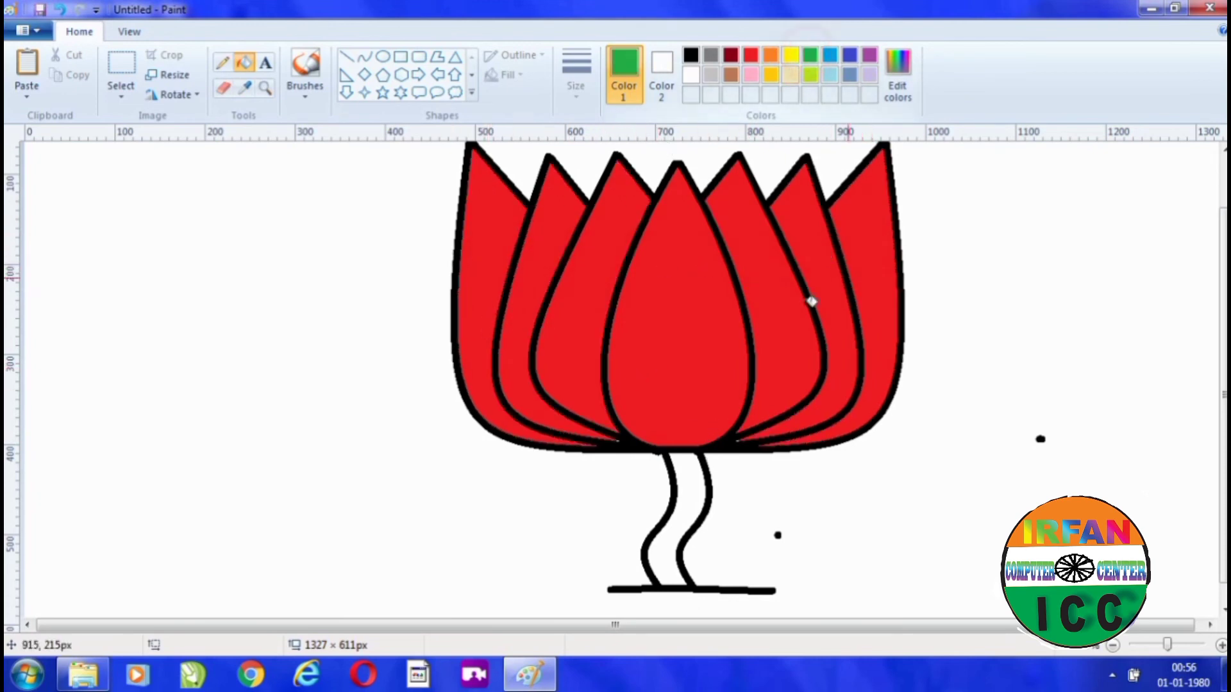
left_click(685, 473)
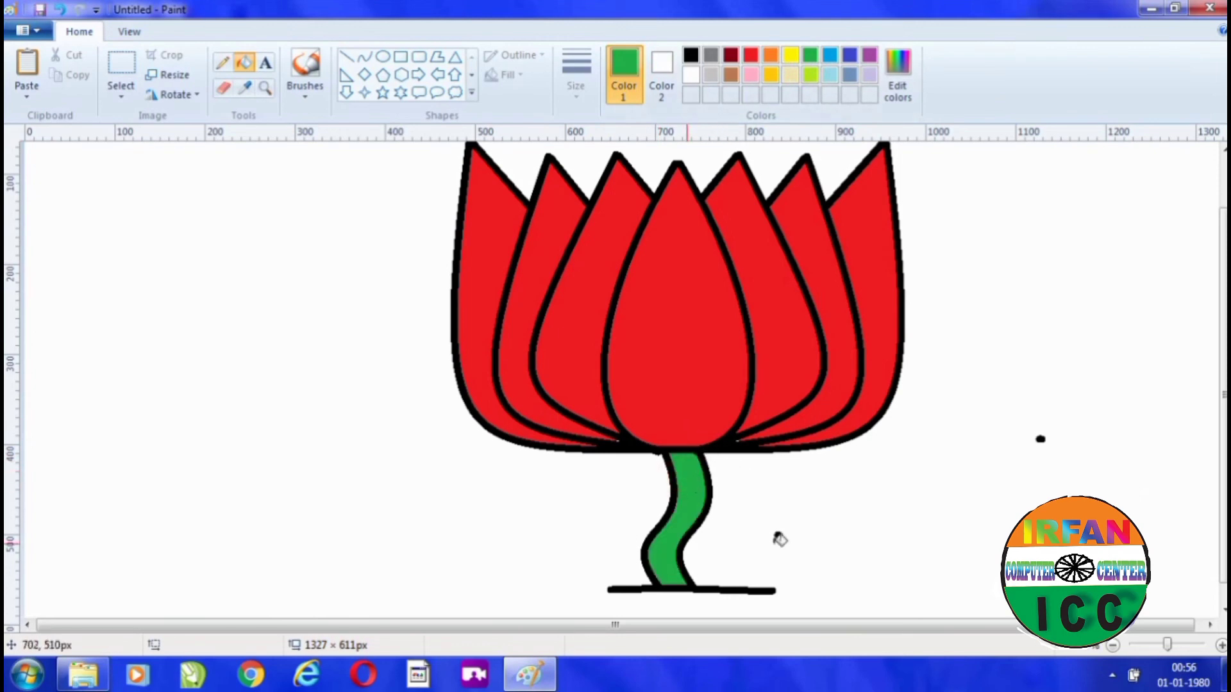
Activate the Select tool for a selection on the colored lotus drawing.
mouse_move(1220, 275)
left_mouse_down()
mouse_move(1220, 295)
mouse_move(1220, 256)
mouse_move(1220, 295)
left_mouse_up()
scroll(1109, 206, "up", 2)
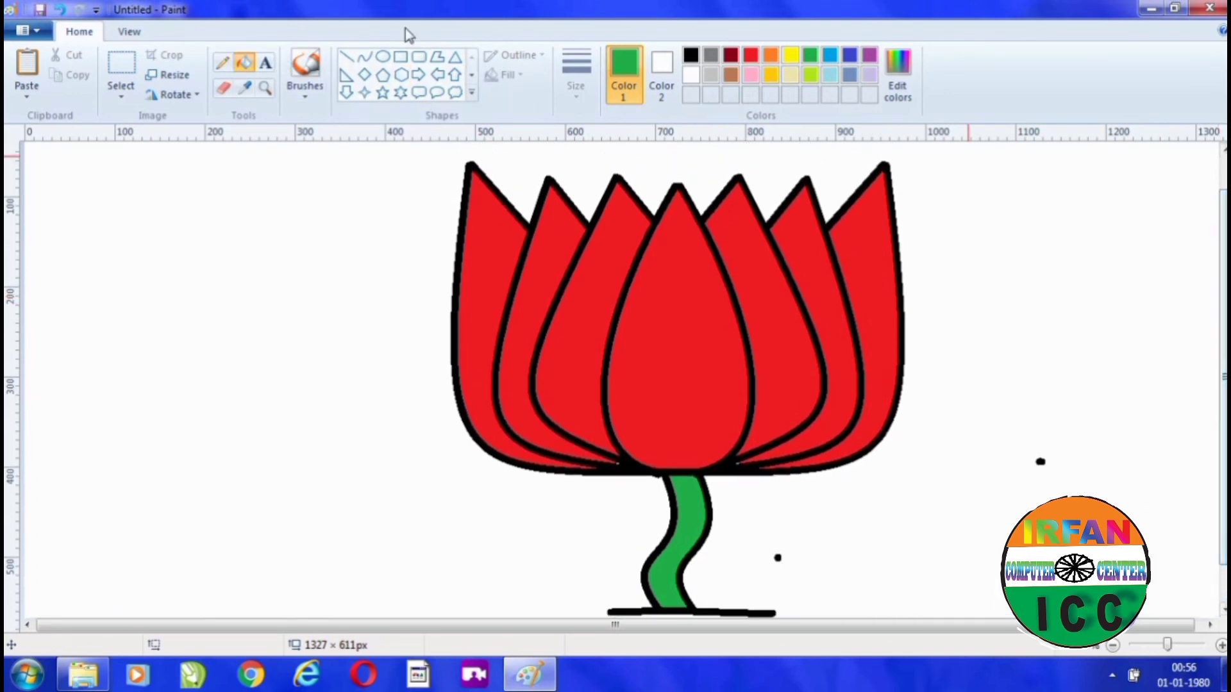
left_click(116, 61)
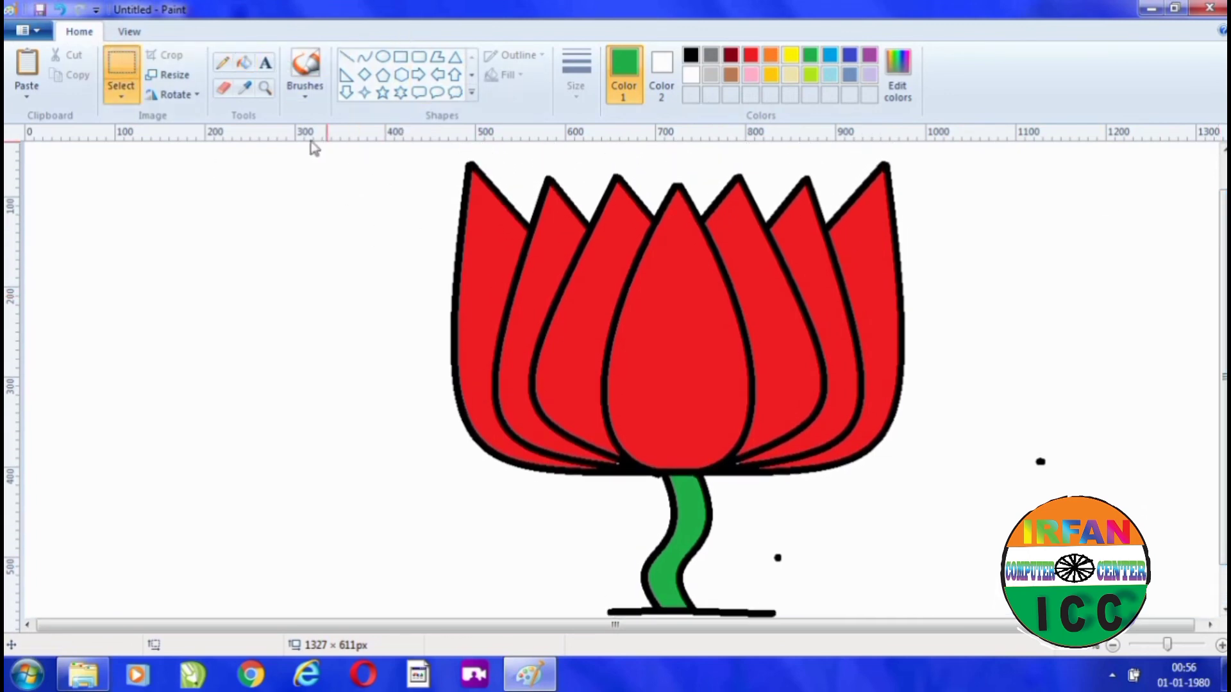